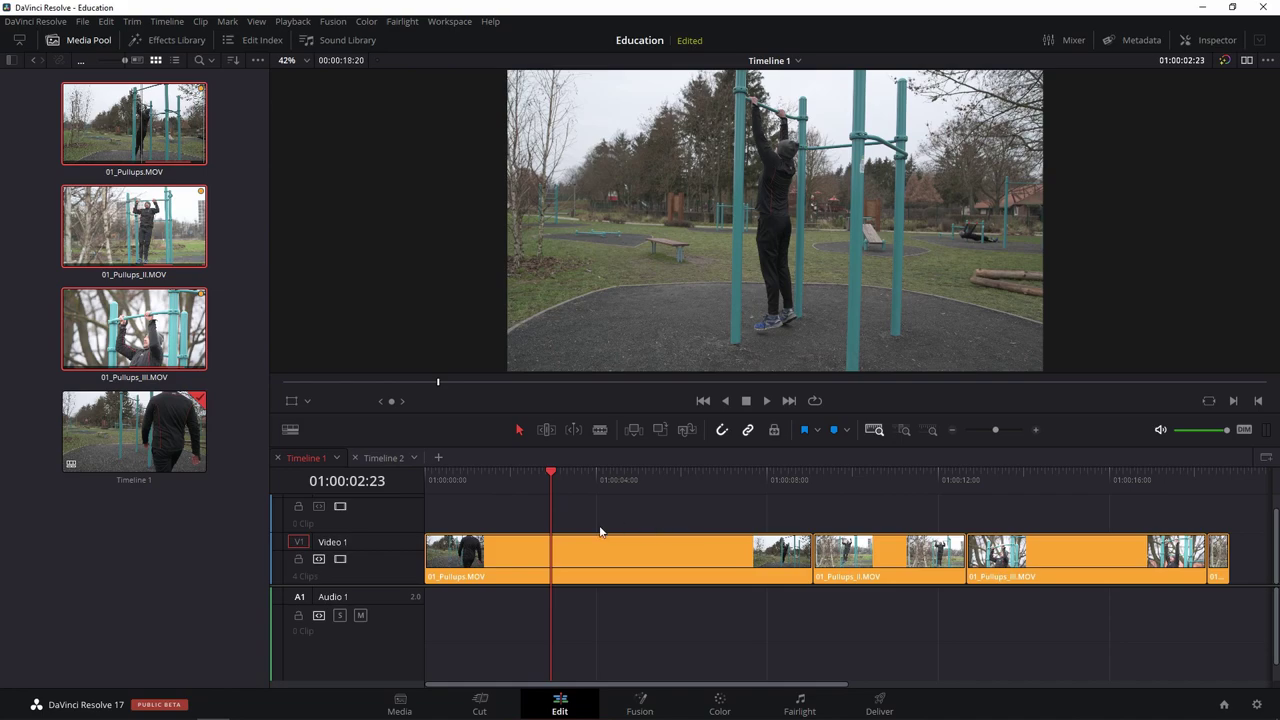
Select 01_Pullups.MOV and expand its Inspector Stabilization settings (Perspective, Smooth 0.250, Strength 1.000).
click(591, 560)
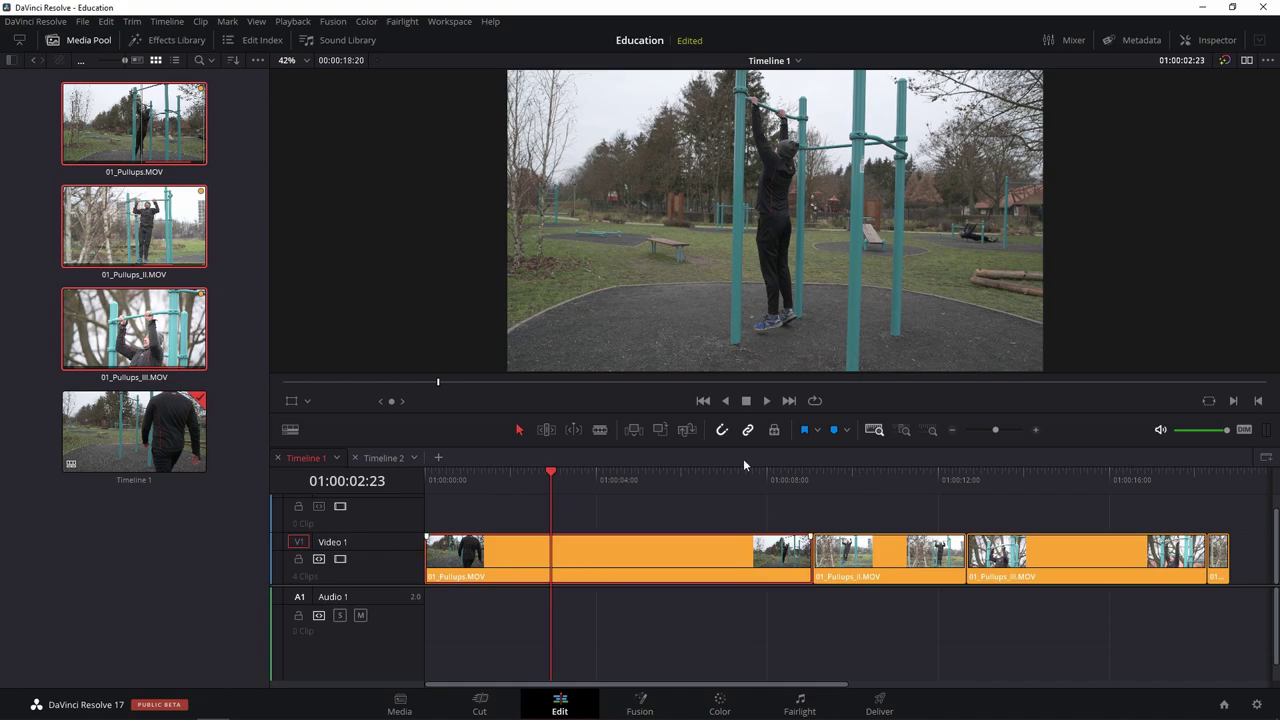
click(1213, 42)
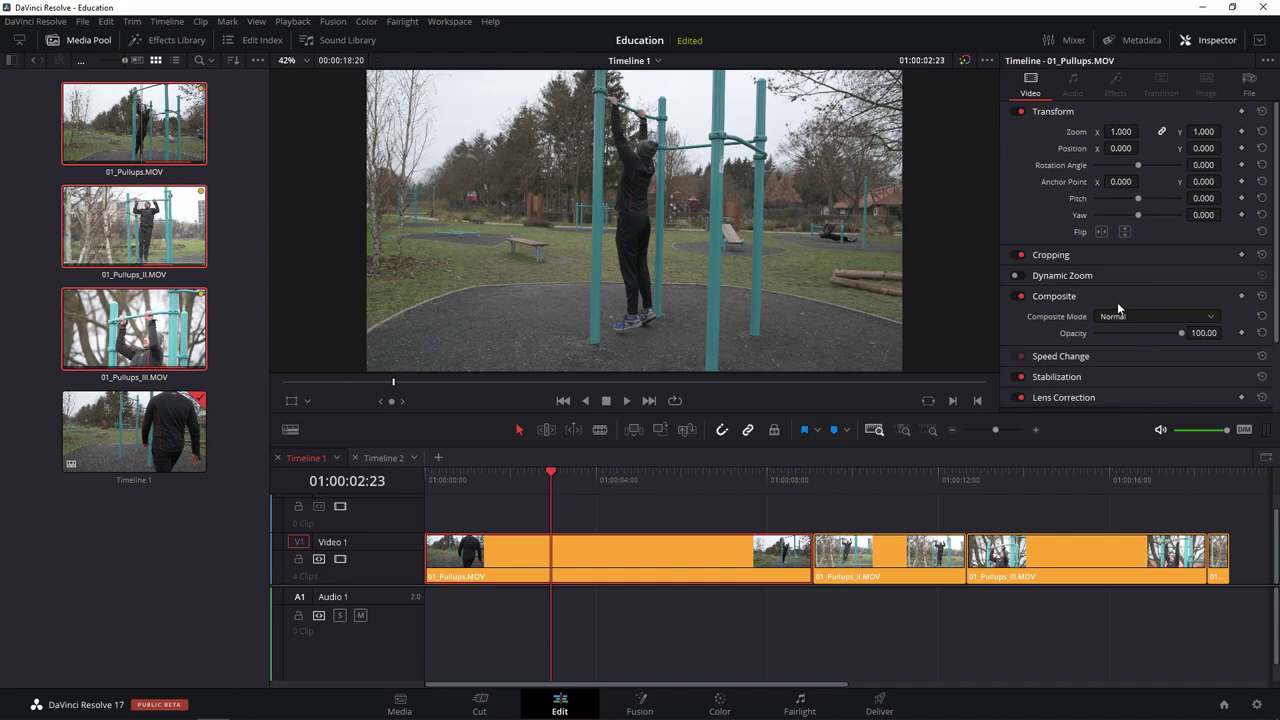
scroll(1117, 302, down, 2)
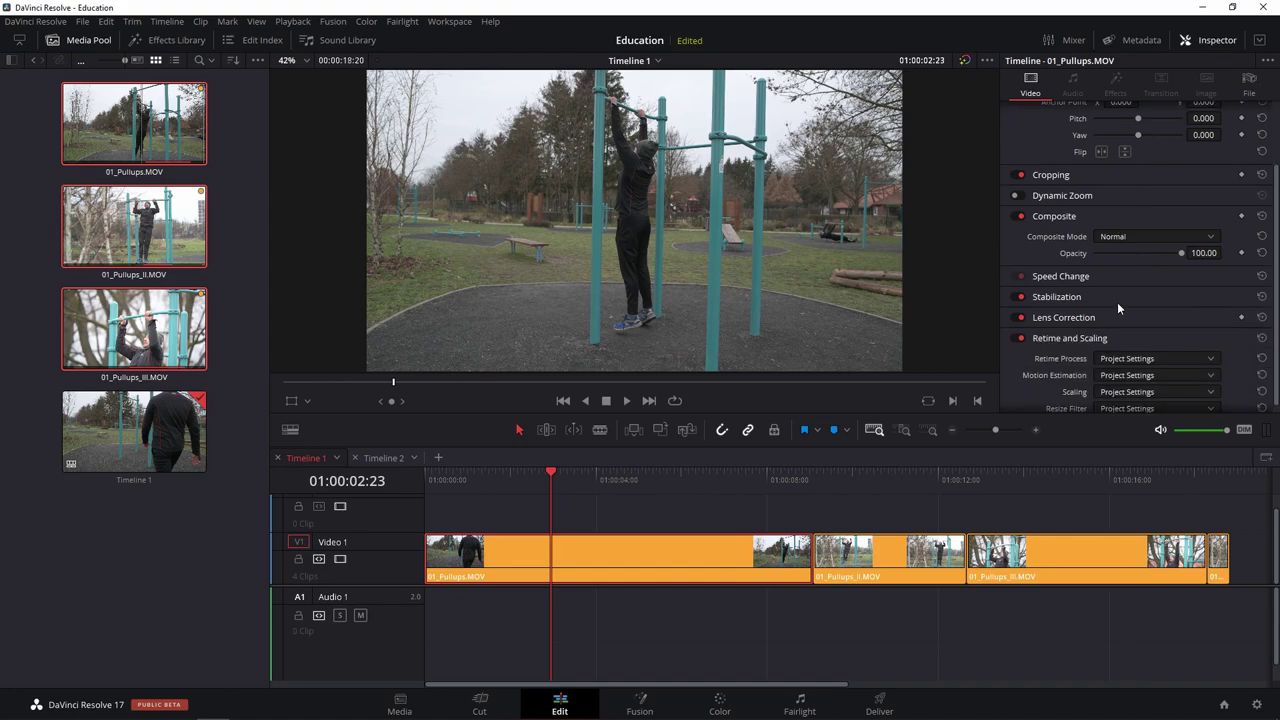
click(1064, 296)
scroll(1164, 300, down, 2)
scroll(1164, 304, down, 1)
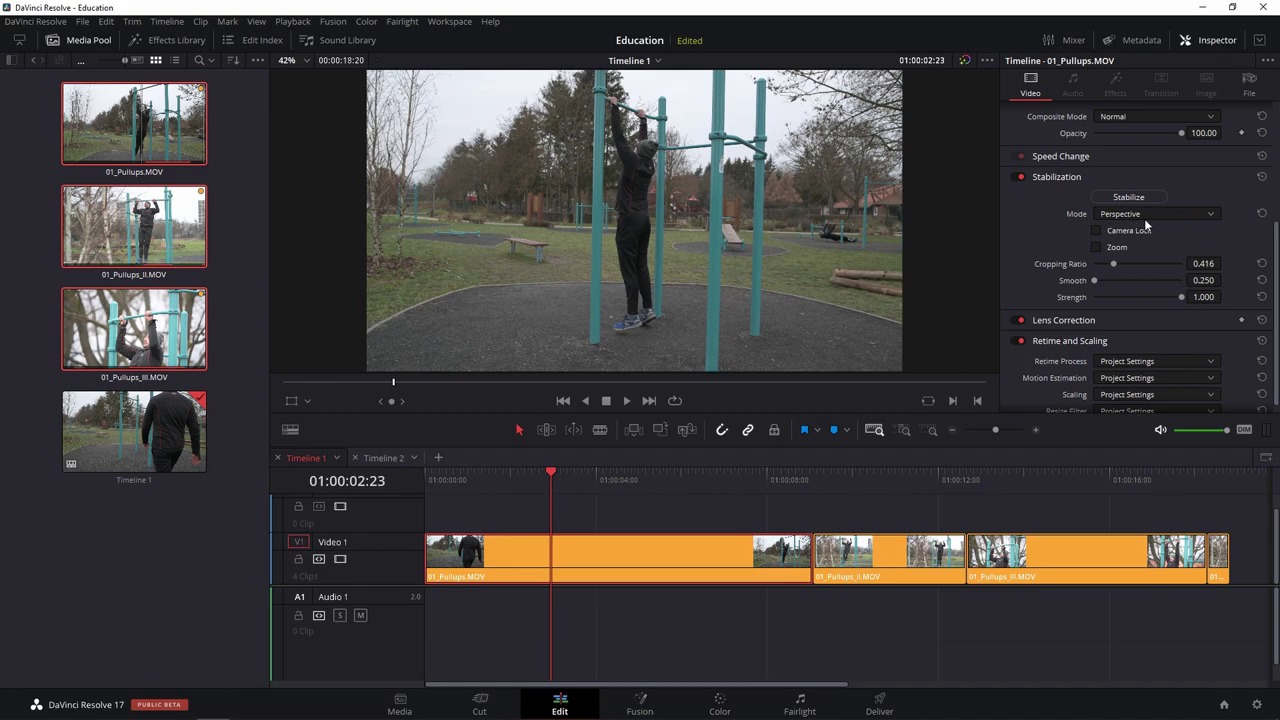
click(1155, 216)
scroll(1135, 220, down, 1)
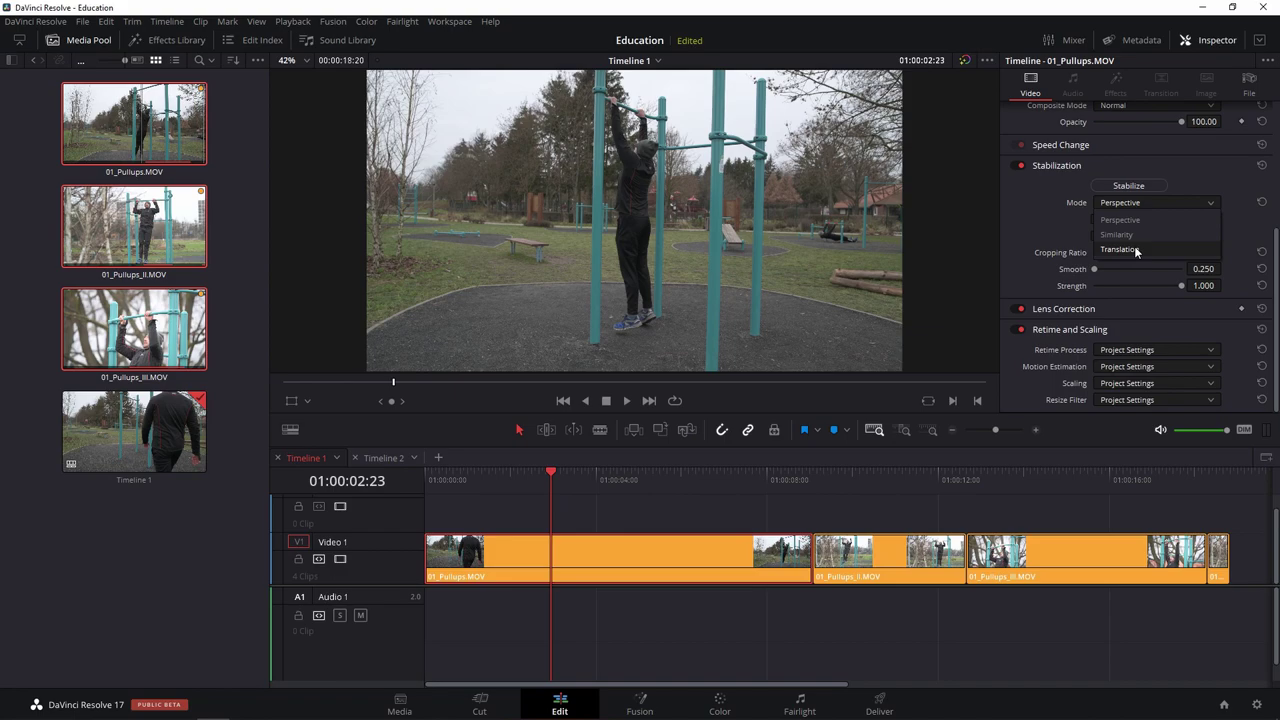
click(1009, 244)
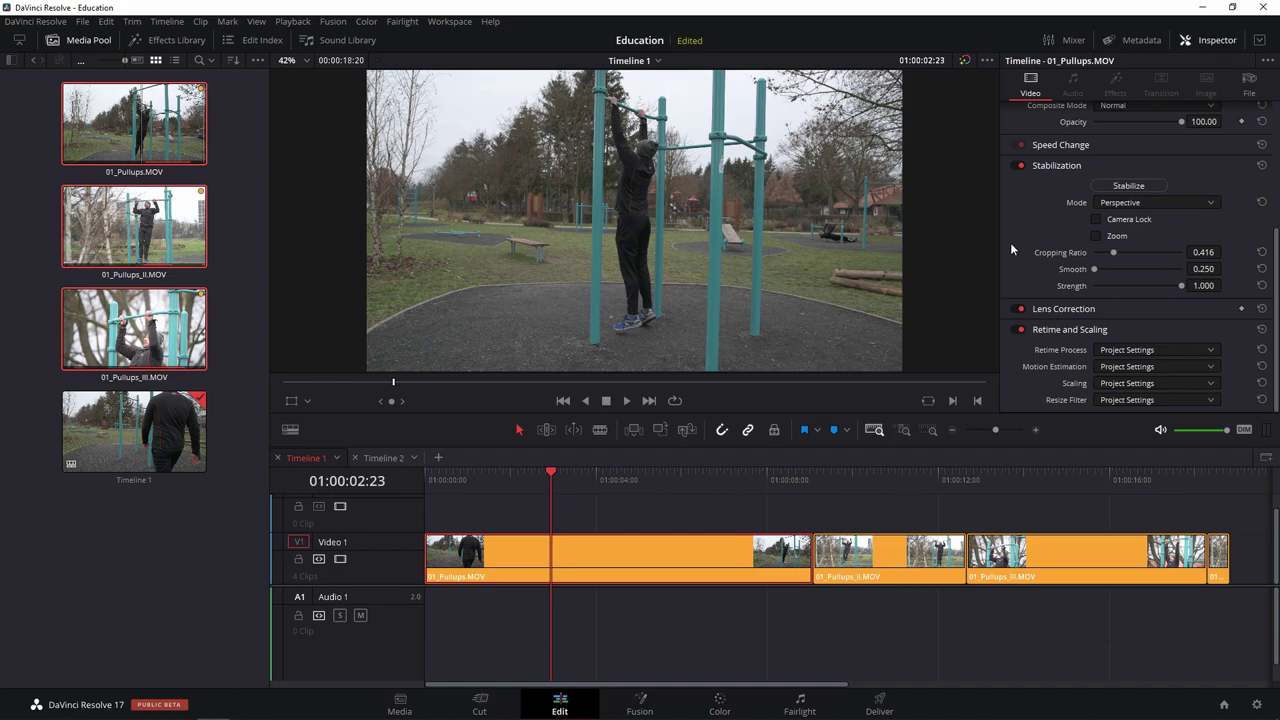
click(1151, 203)
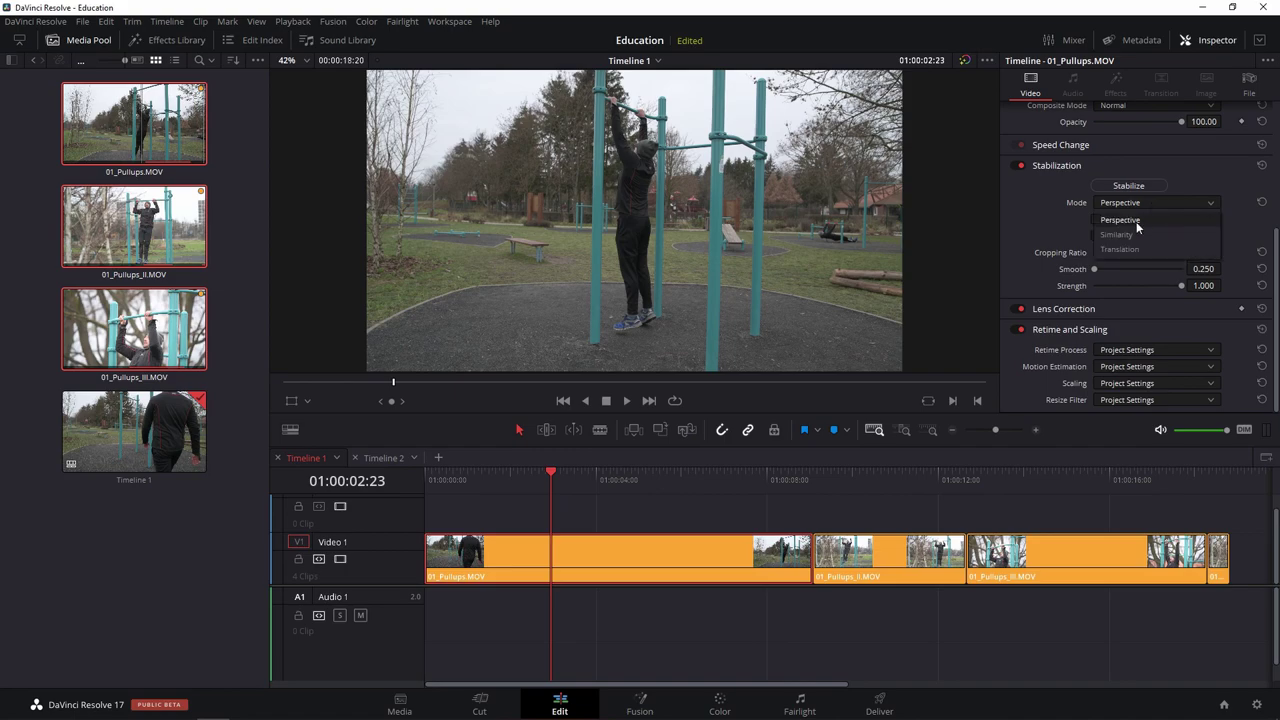
click(1136, 221)
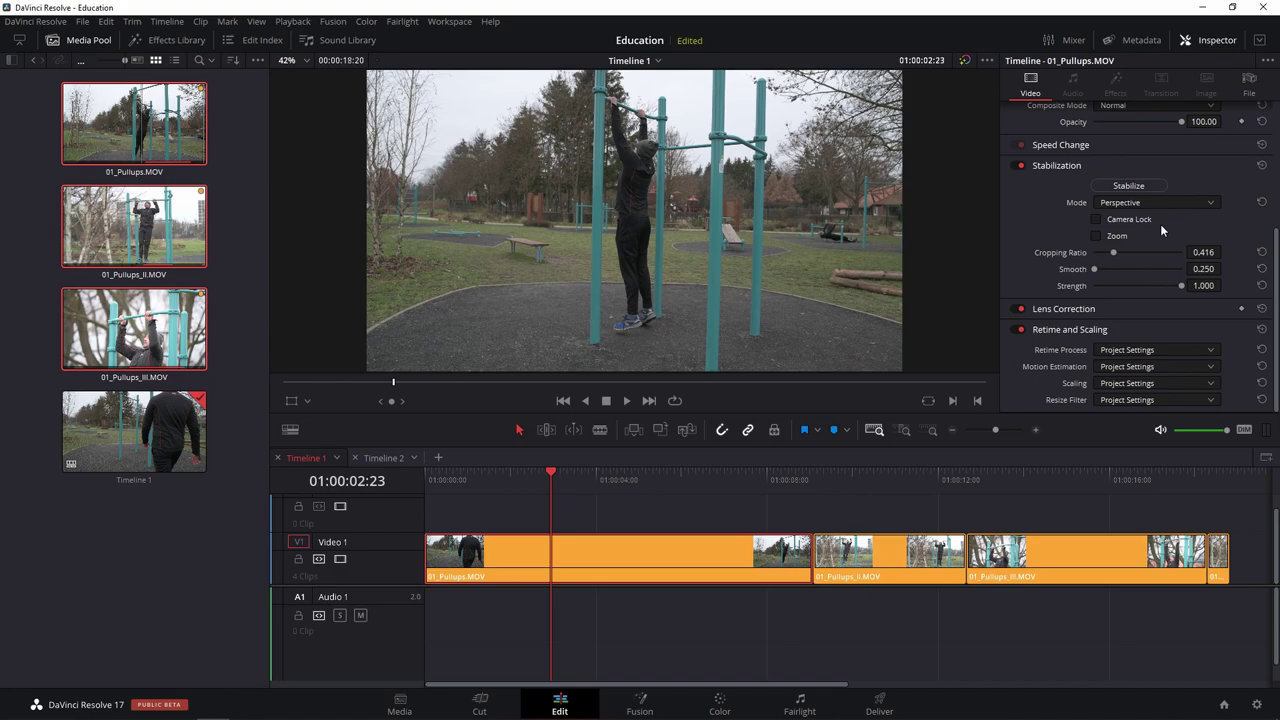
click(1097, 220)
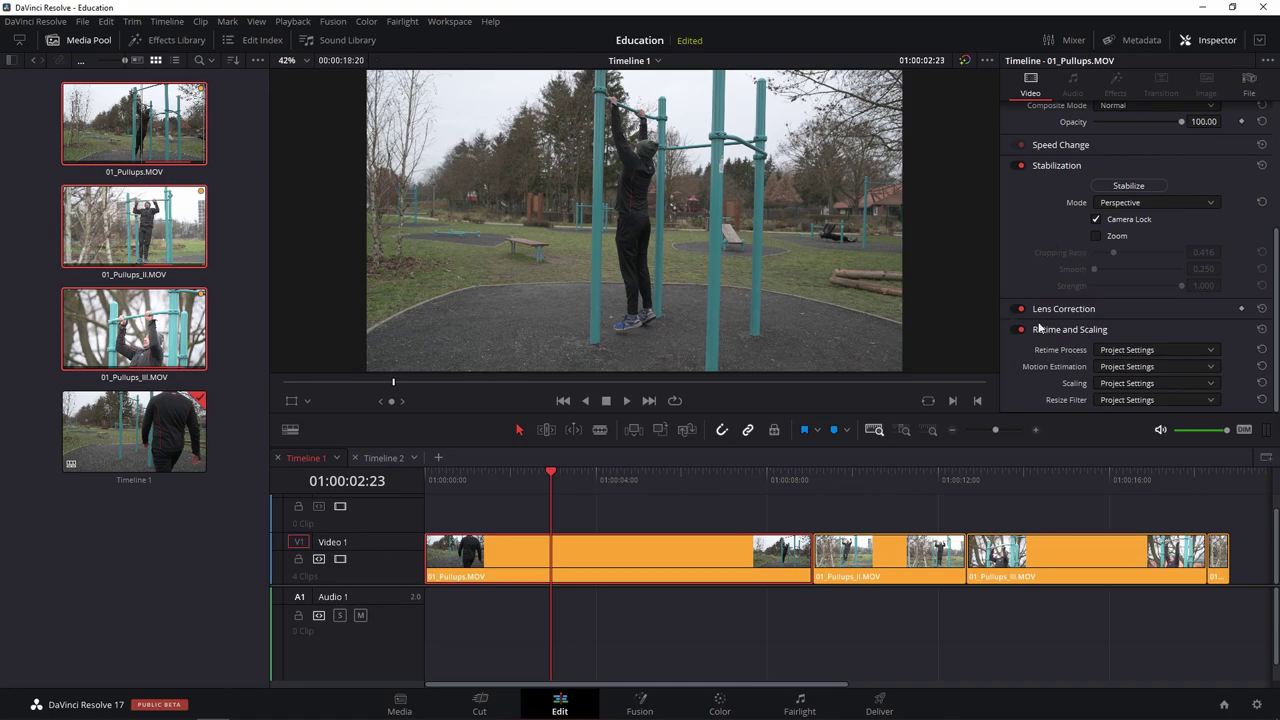
click(1095, 219)
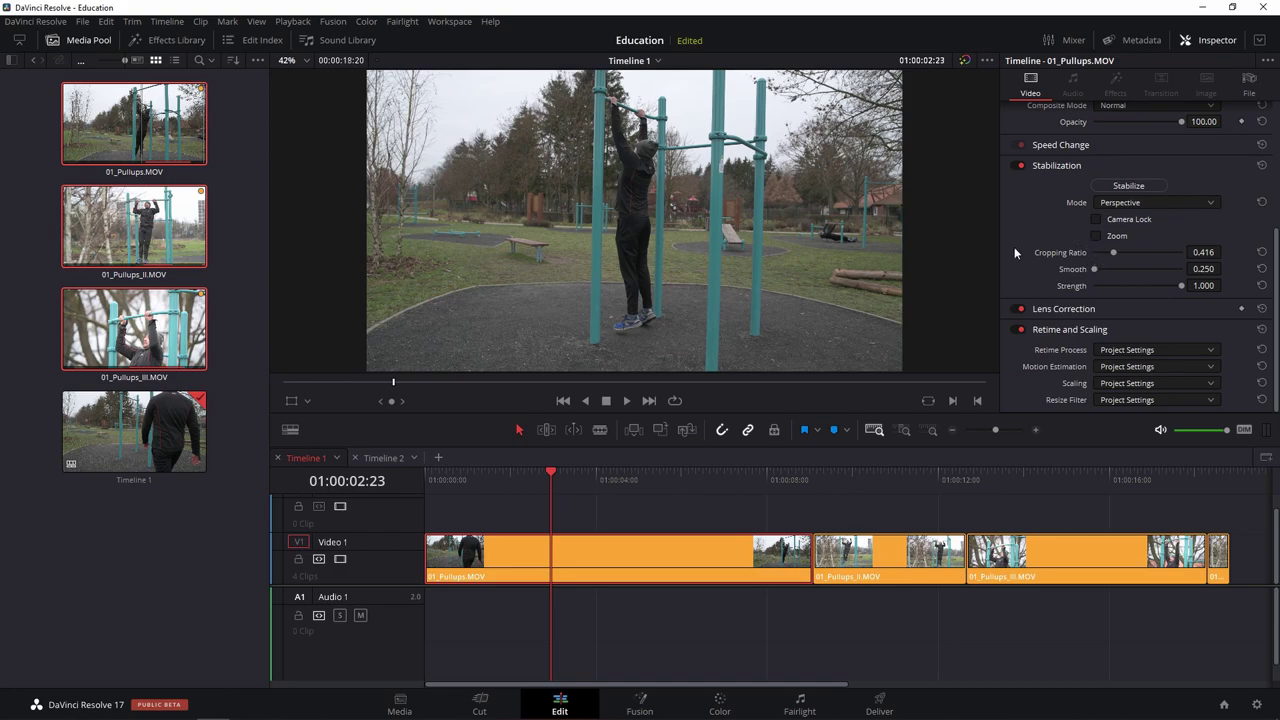
drag(1120, 248, 1188, 234)
Stabilize 01_Pullups.MOV with Cropping Ratio 0.500 and Smooth about 0.496.
drag(1172, 245, 1059, 255)
drag(1158, 241, 1238, 241)
drag(1095, 270, 1123, 274)
click(1137, 184)
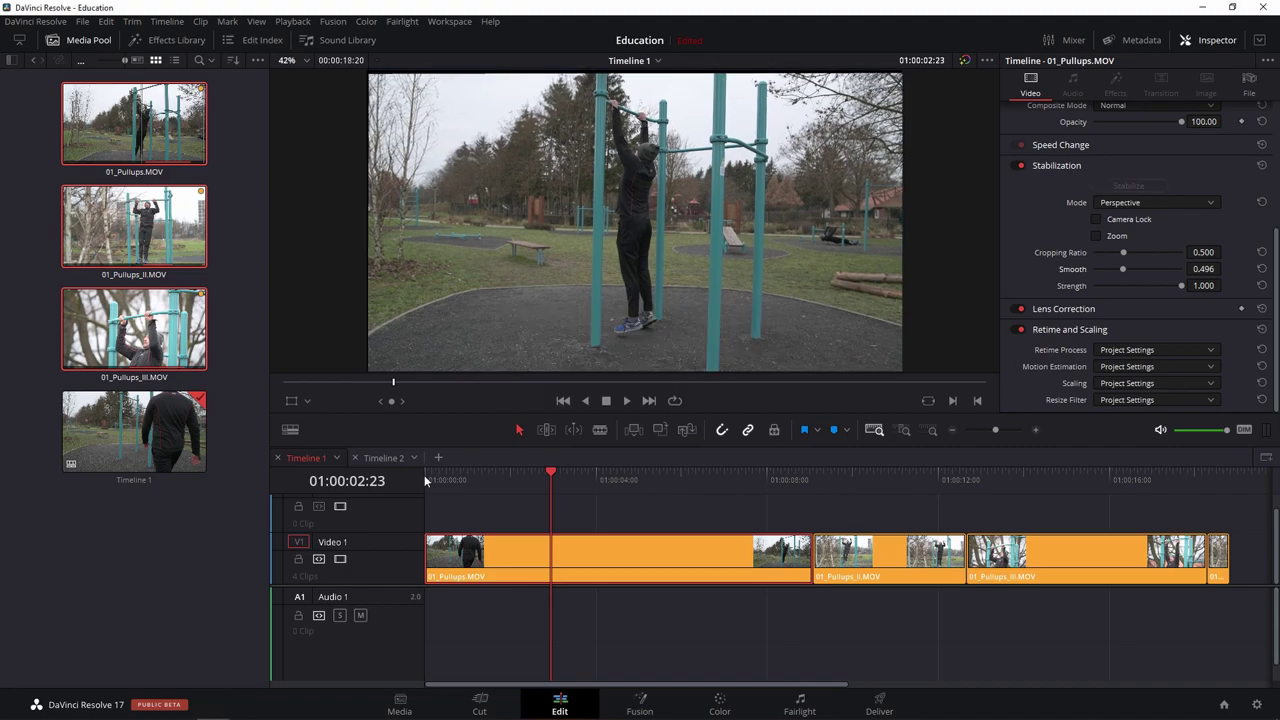
Play the stabilized clip from the timeline start twice to review the result.
click(425, 475)
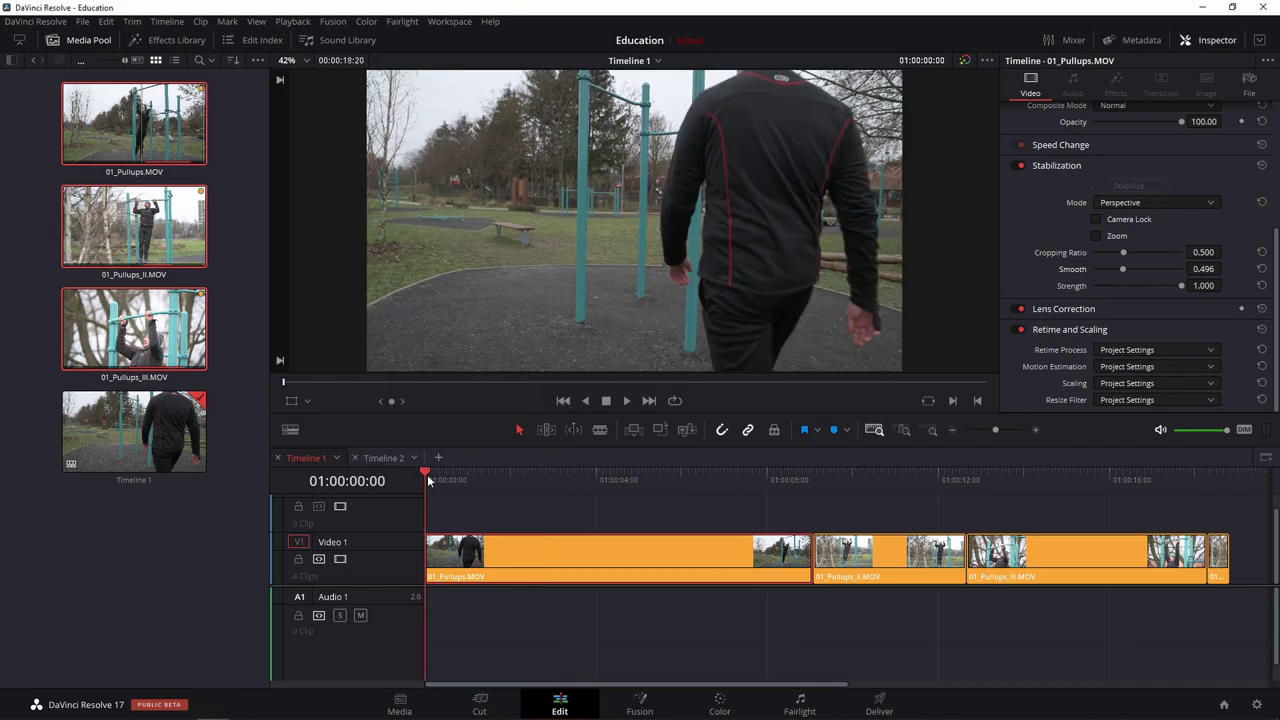
key(space)
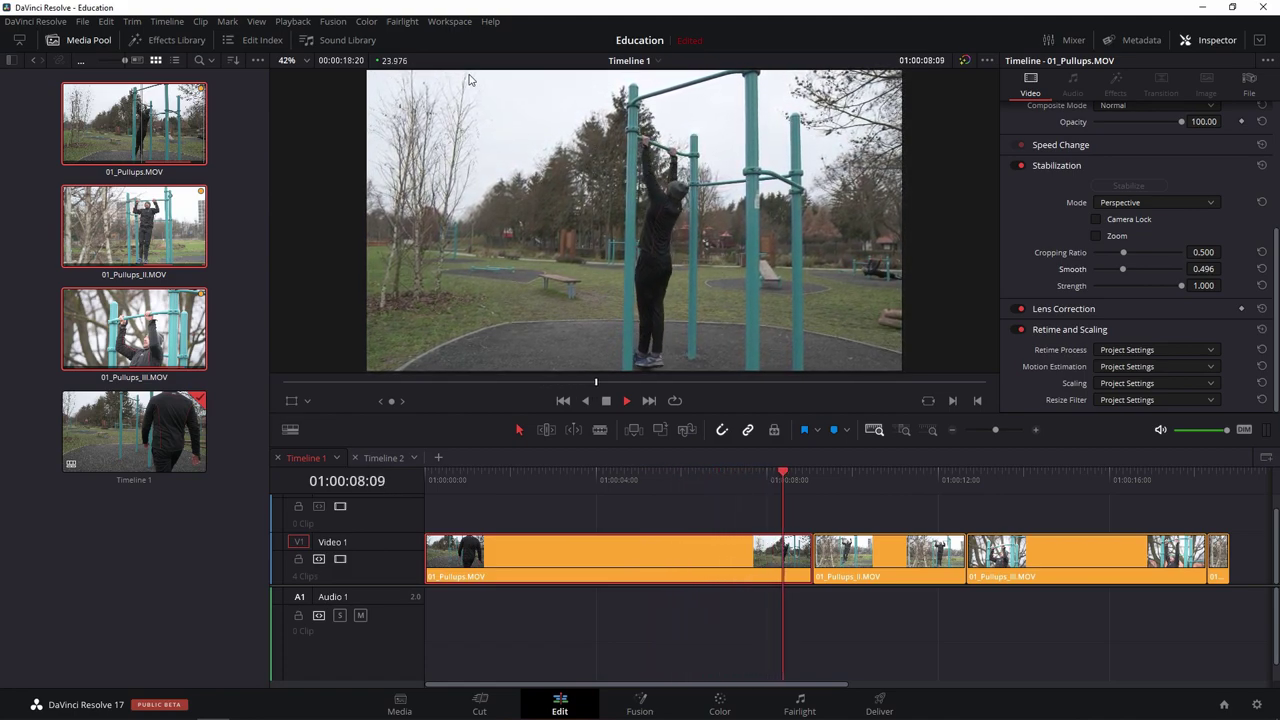
key(space)
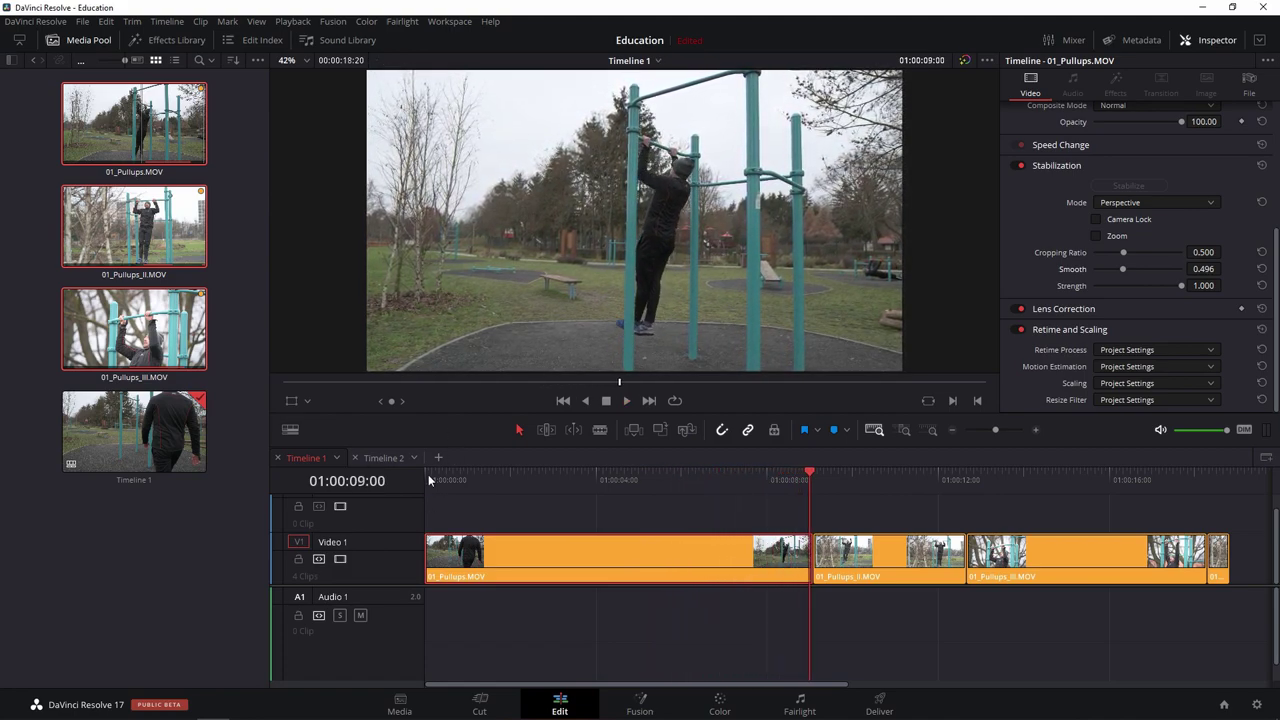
click(429, 479)
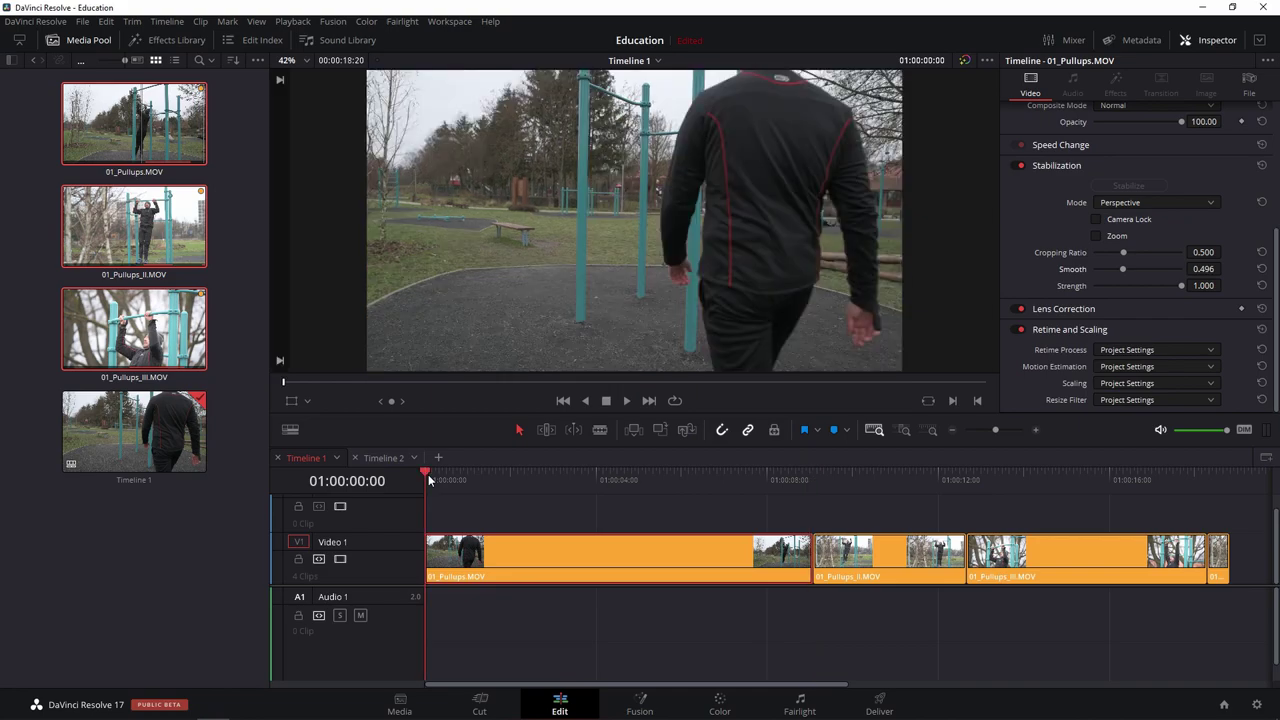
key(space)
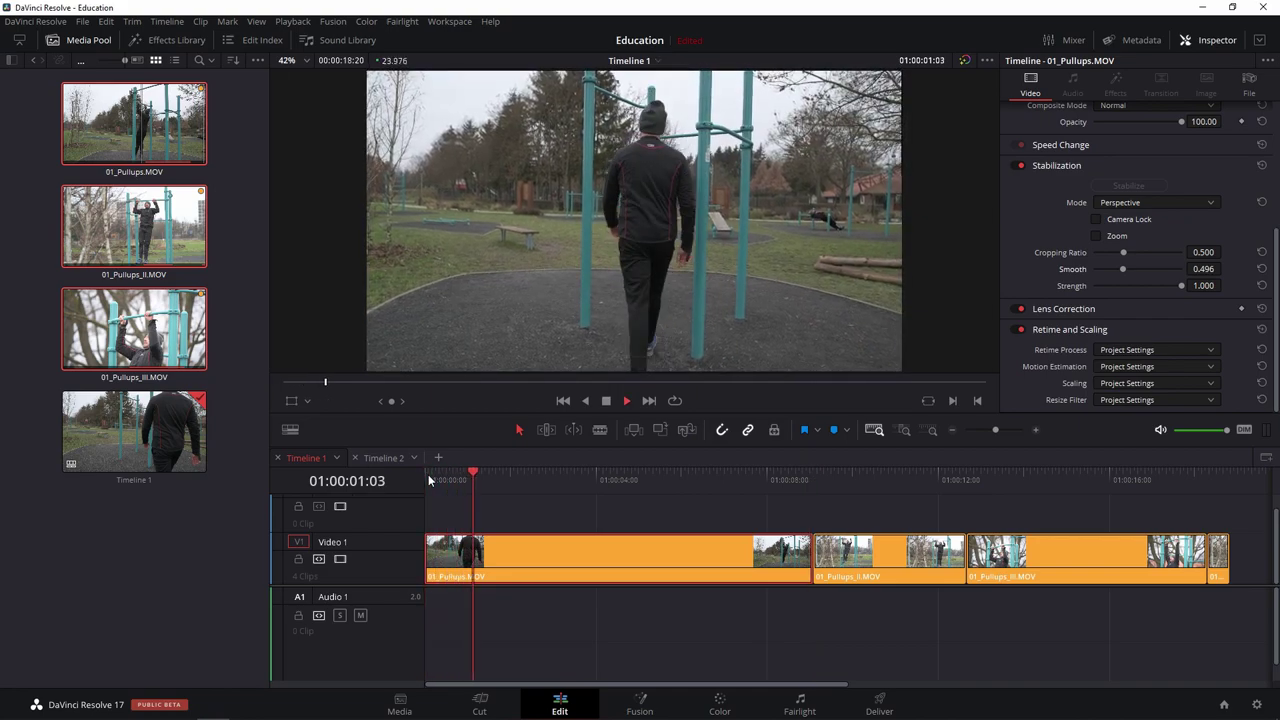
key(space)
Magnify the viewer to 231% on the frame's corner to reveal the black border.
scroll(395, 88, up, 2)
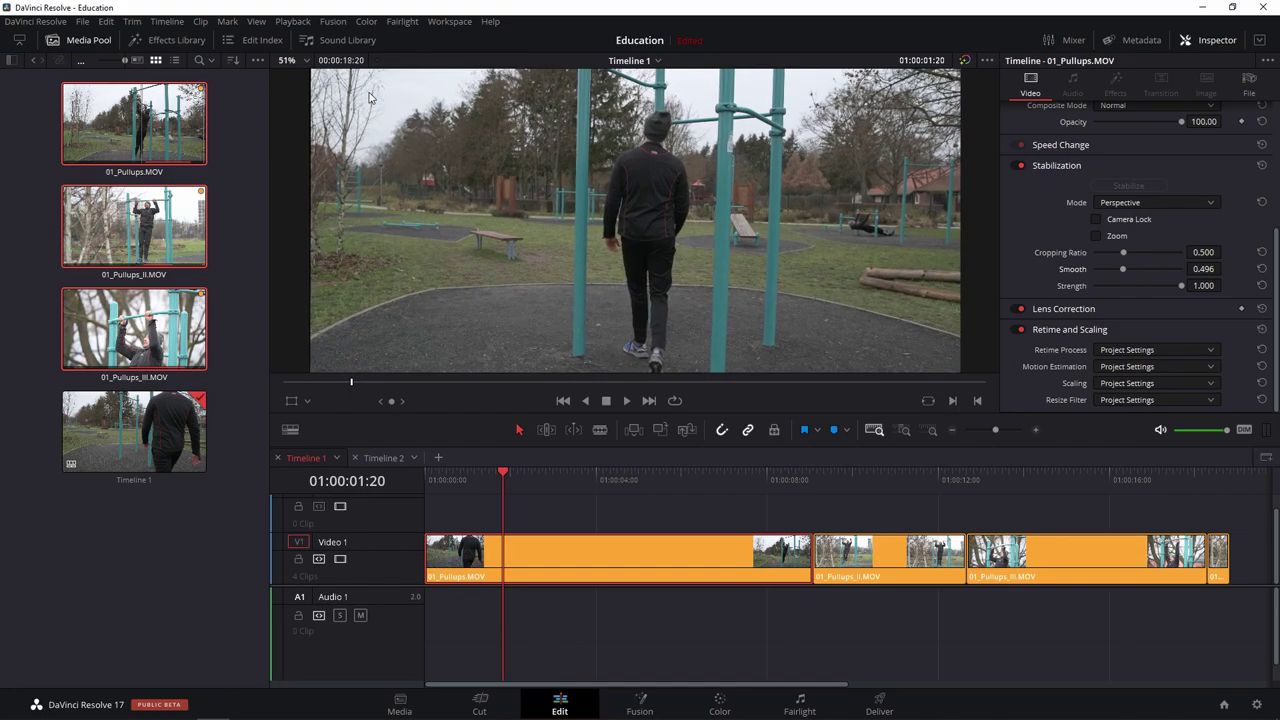
scroll(343, 97, up, 2)
scroll(532, 229, up, 1)
scroll(540, 228, up, 1)
scroll(560, 227, up, 1)
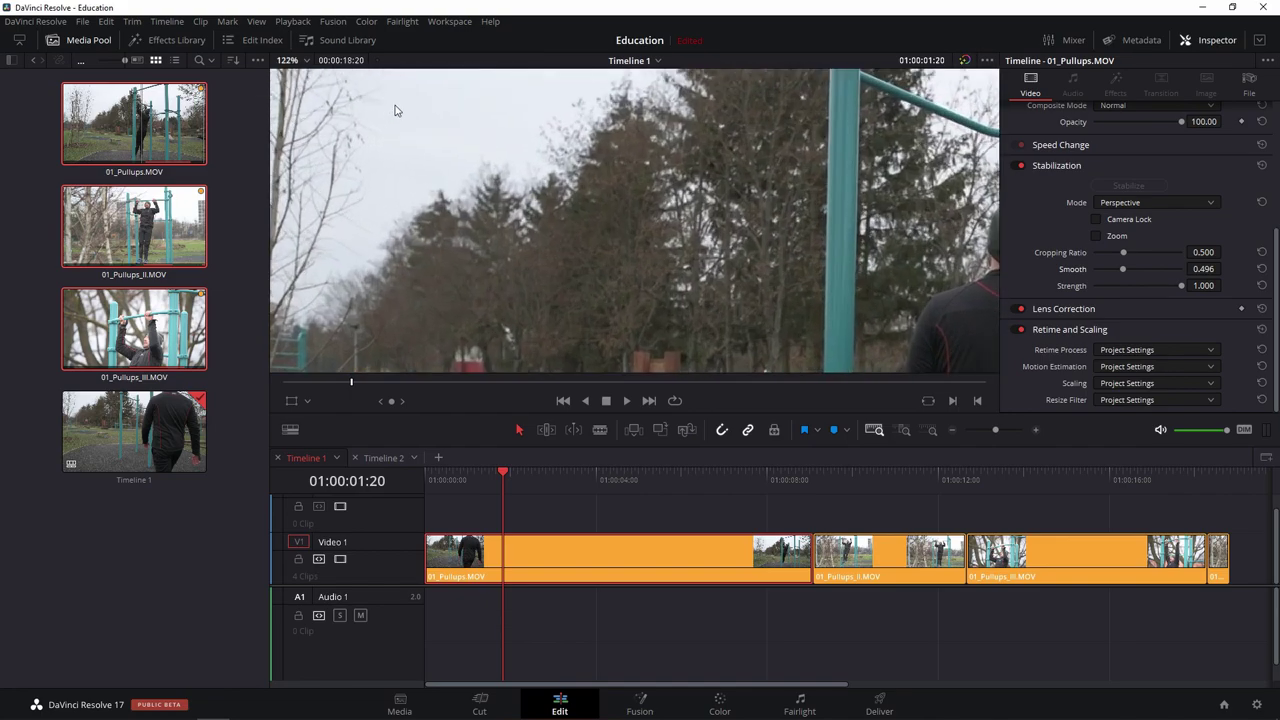
scroll(579, 226, up, 1)
scroll(588, 229, up, 1)
scroll(608, 235, up, 2)
scroll(632, 244, up, 2)
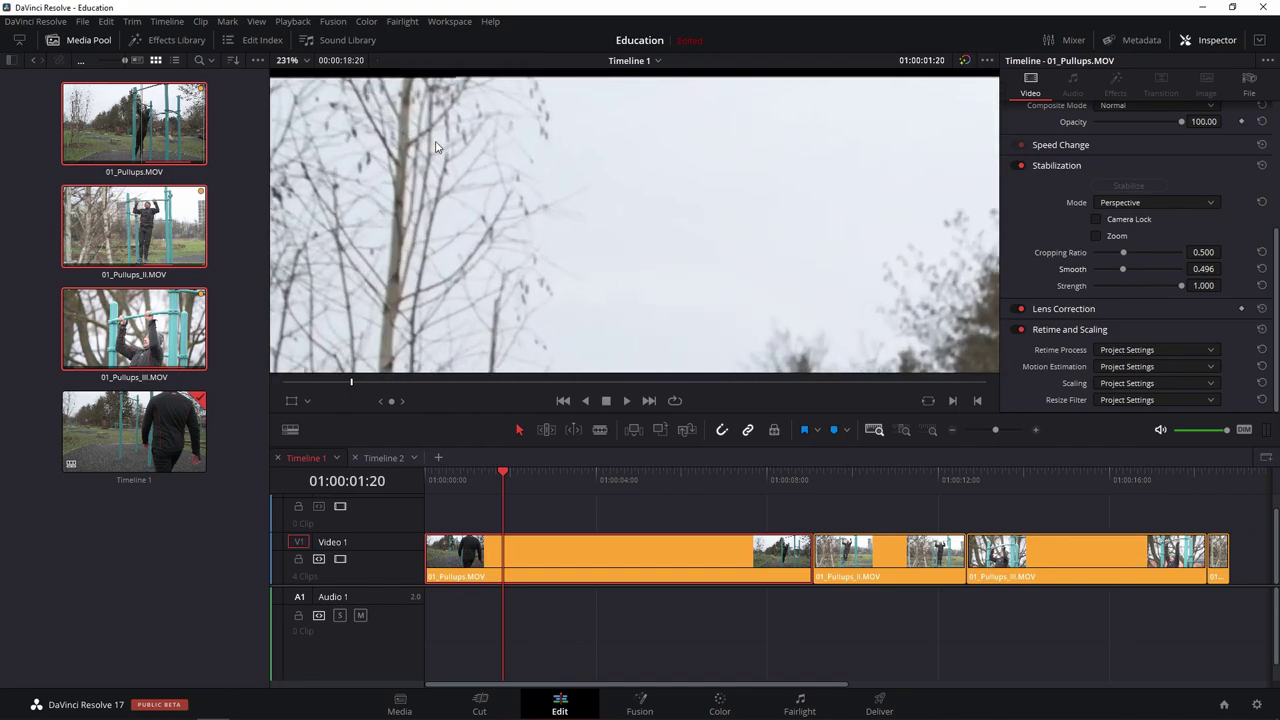
scroll(657, 253, up, 1)
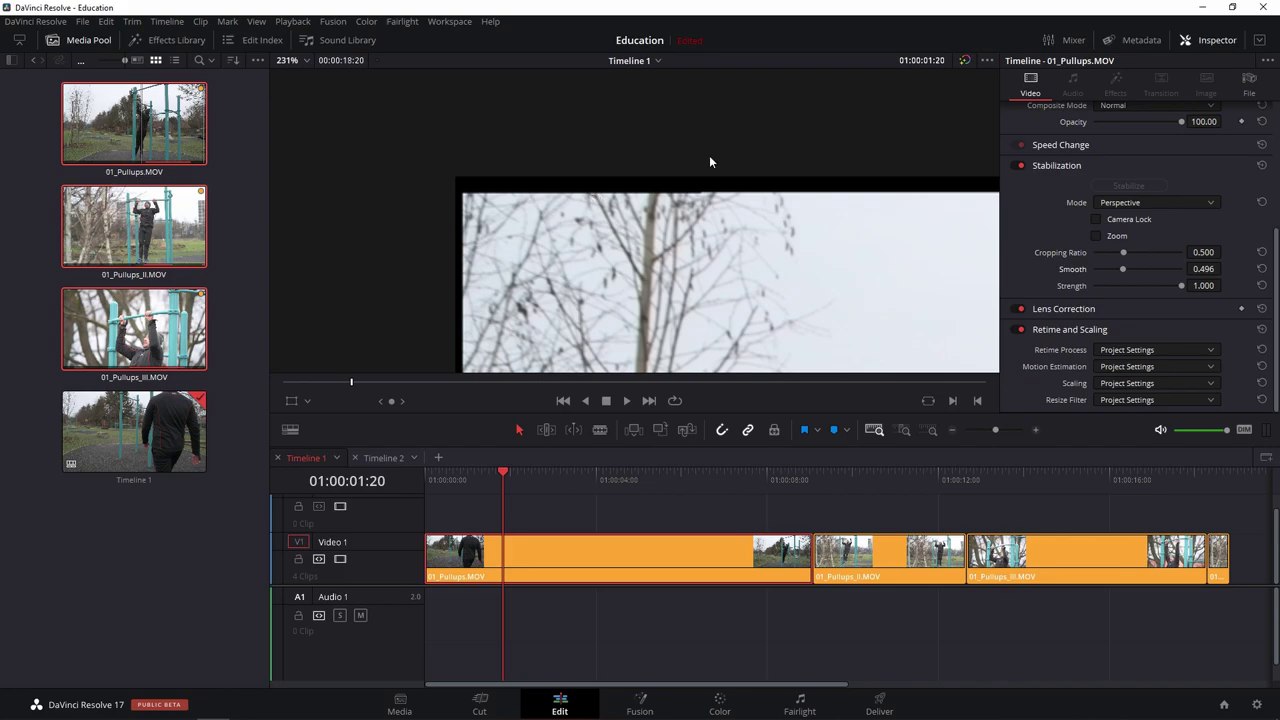
Enable Zoom under Stabilization and return the viewer to the full park scene.
click(1096, 236)
scroll(588, 172, down, 2)
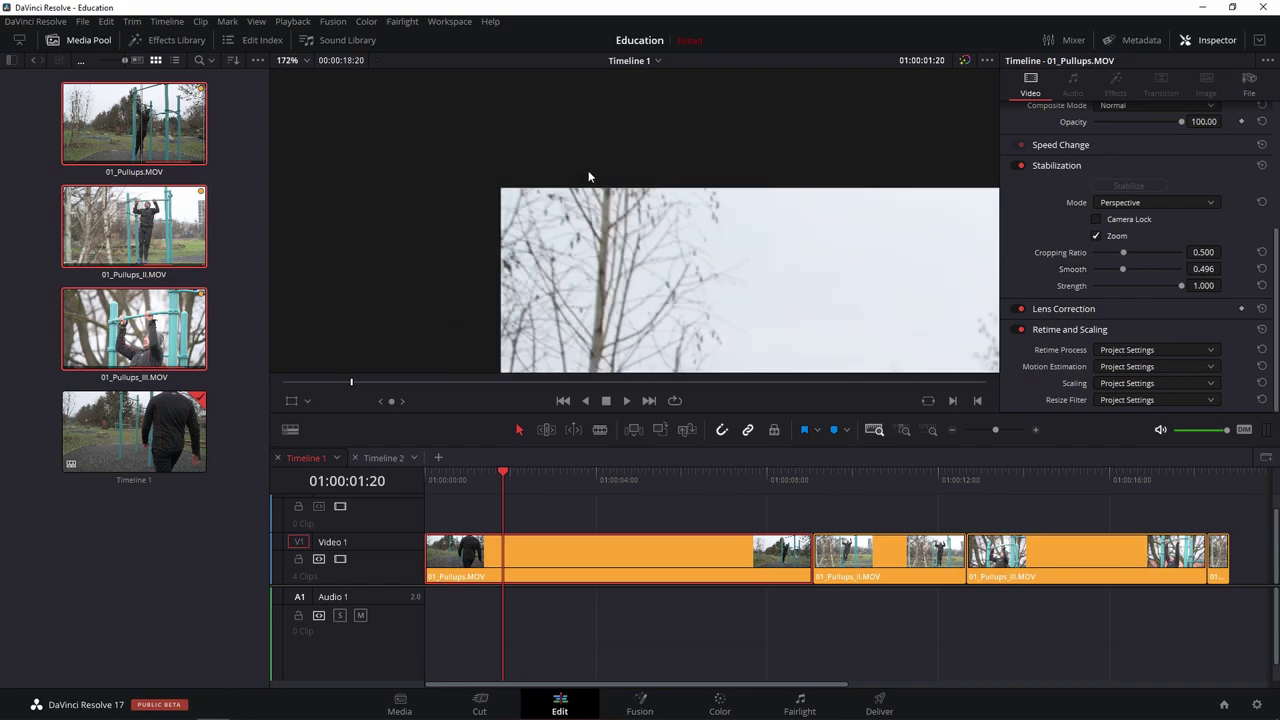
scroll(588, 172, down, 2)
scroll(812, 322, down, 1)
drag(812, 322, 524, 190)
scroll(524, 190, down, 1)
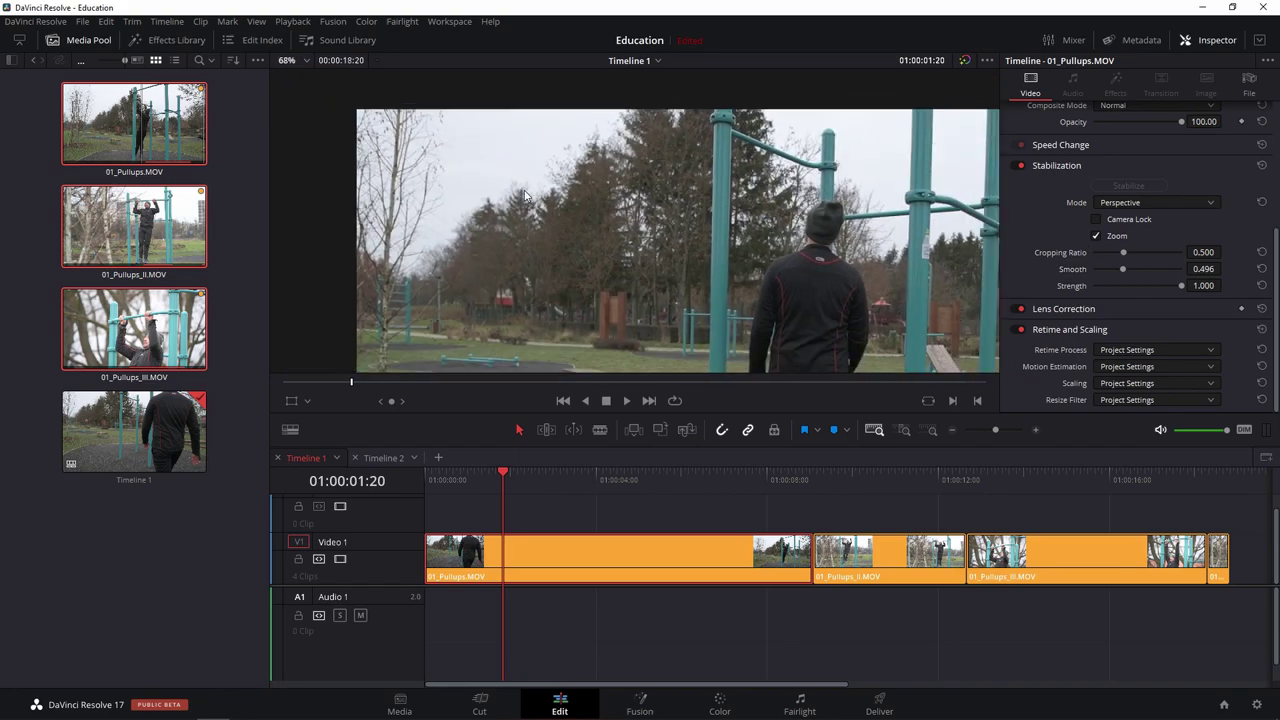
scroll(524, 190, down, 1)
scroll(632, 178, down, 1)
scroll(632, 178, down, 1)
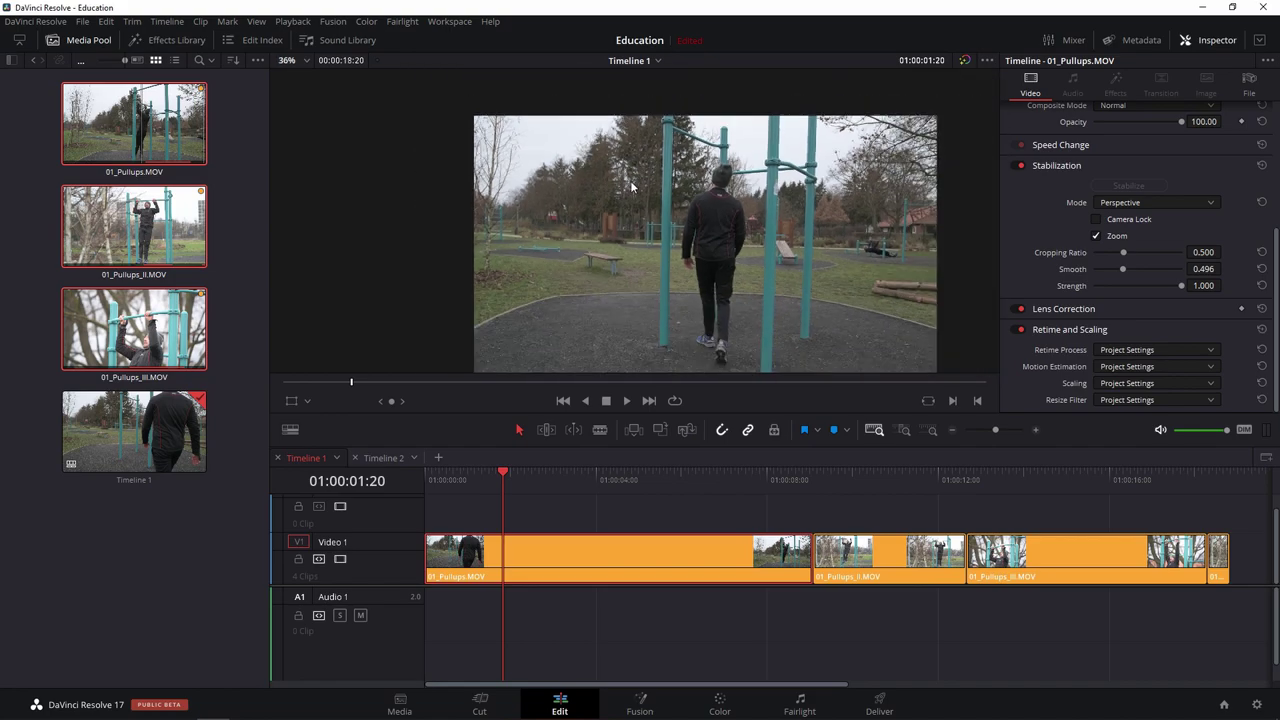
scroll(632, 178, down, 1)
Play the zoomed result from the timeline start, then select 01_Pullups_II.MOV.
click(428, 482)
key(space)
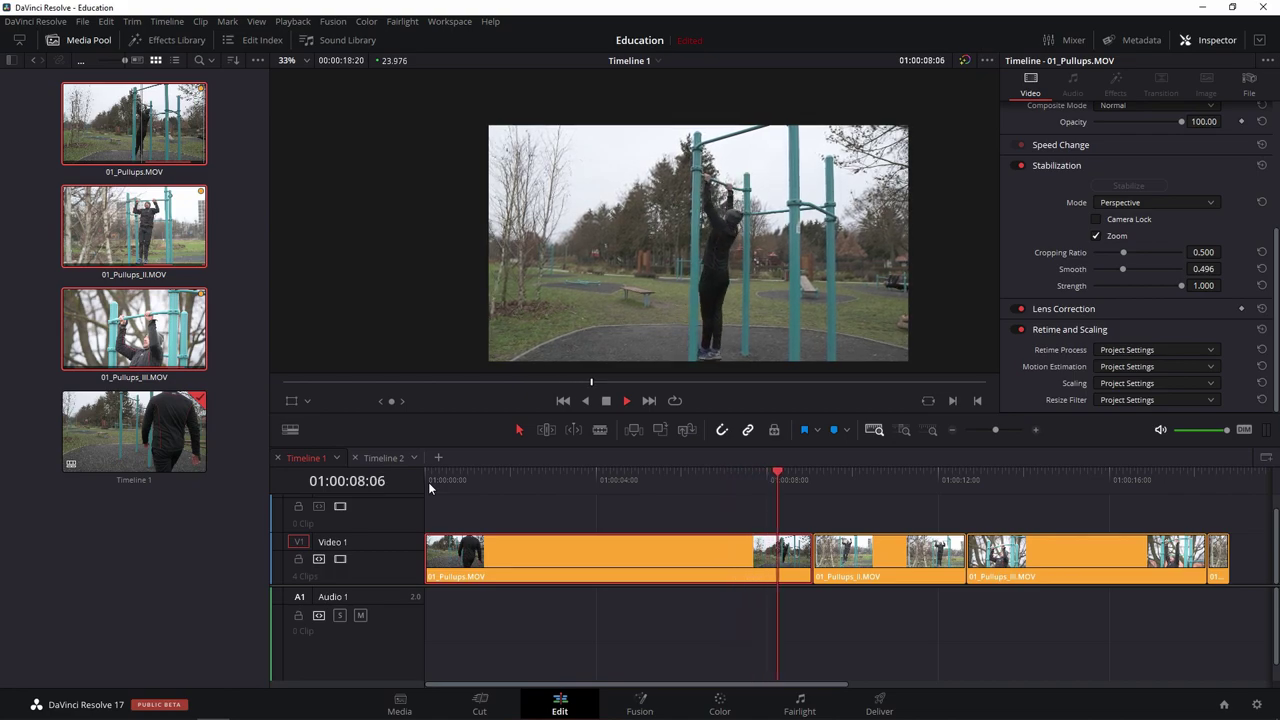
click(712, 477)
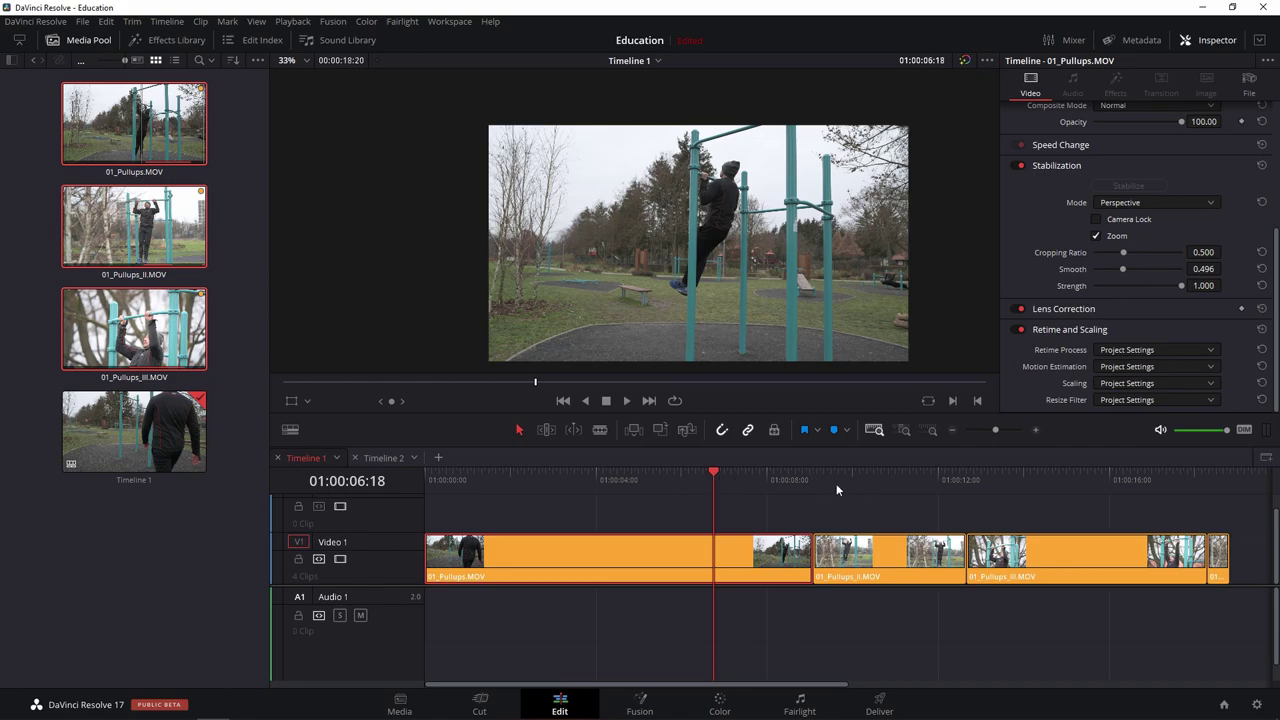
click(896, 555)
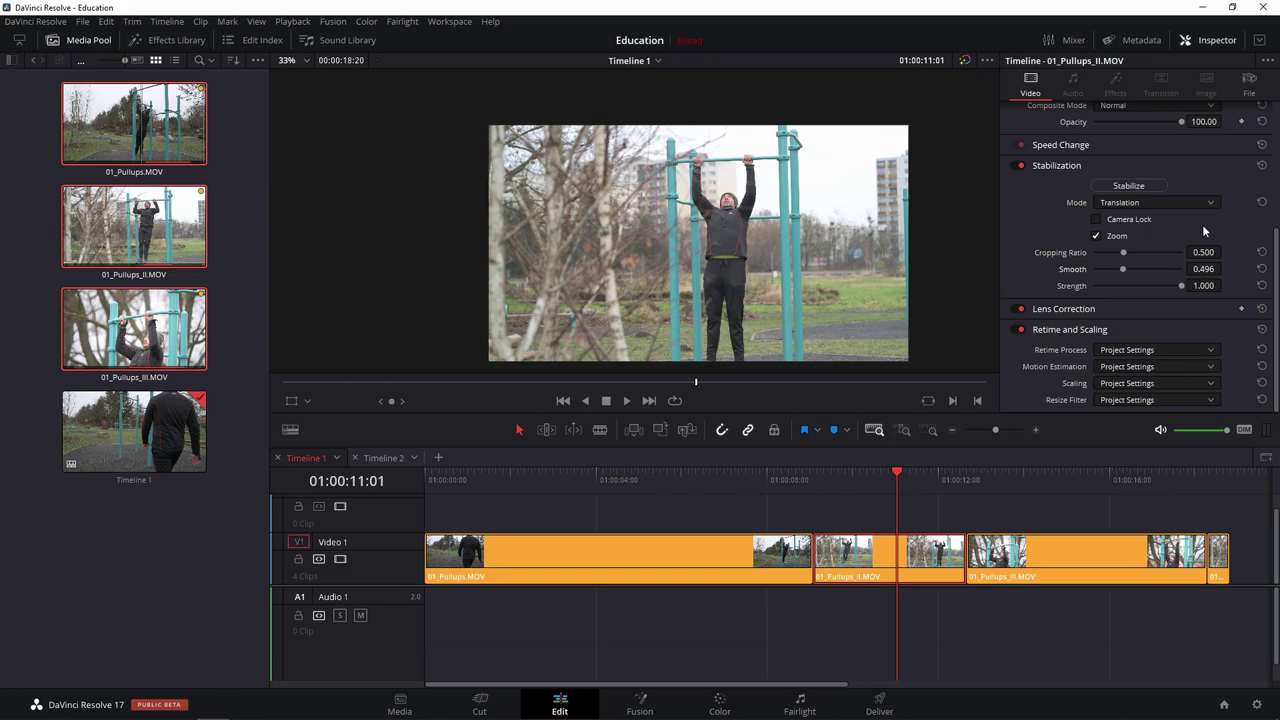
Stabilize 01_Pullups_II.MOV in Translation mode, then select 01_Pullups_III.MOV.
click(1164, 200)
click(1148, 248)
click(1167, 203)
click(1021, 220)
click(1145, 185)
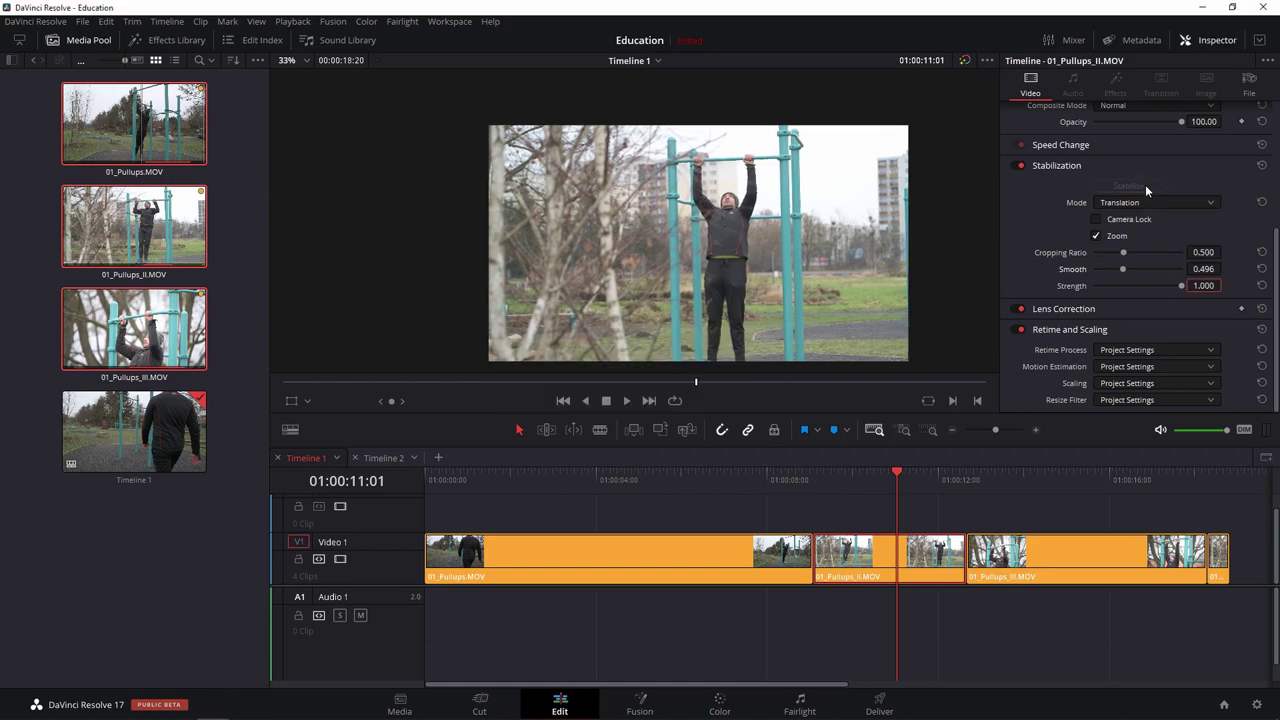
click(1080, 487)
click(1069, 578)
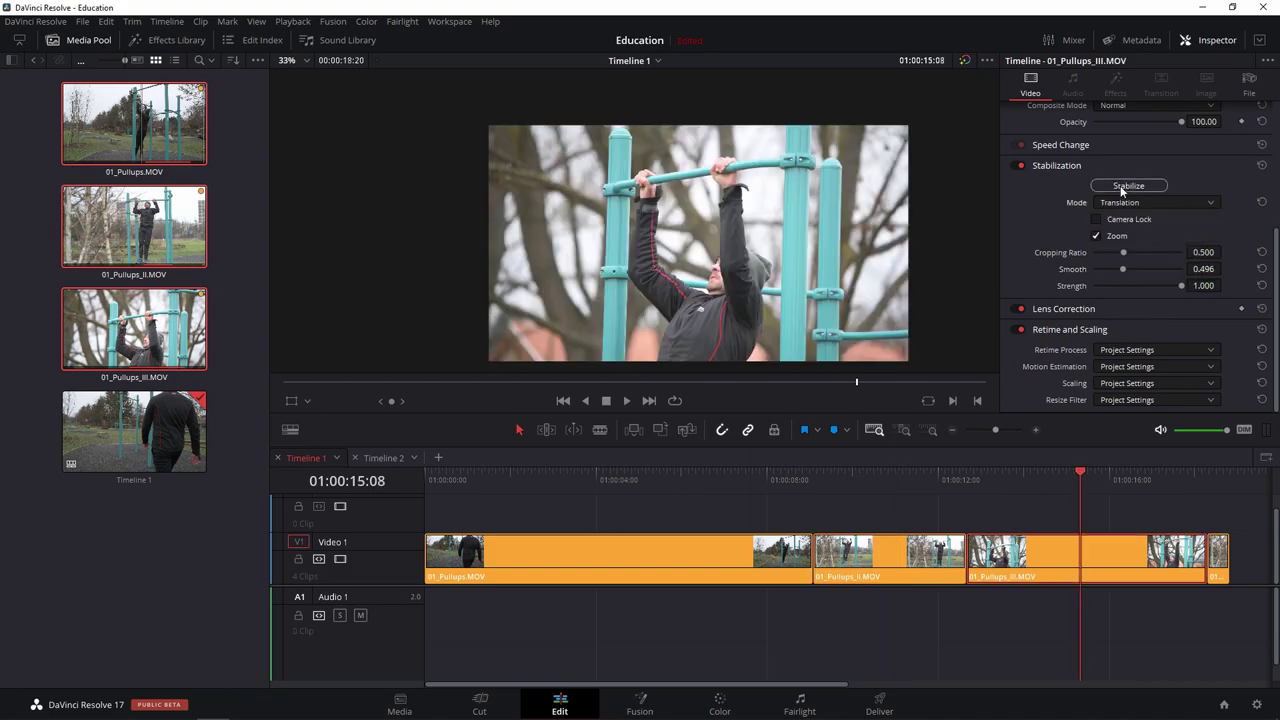
Stabilize 01_Pullups_III.MOV, scrub the short final clip, and hide the Inspector with Ctrl+9.
click(1122, 185)
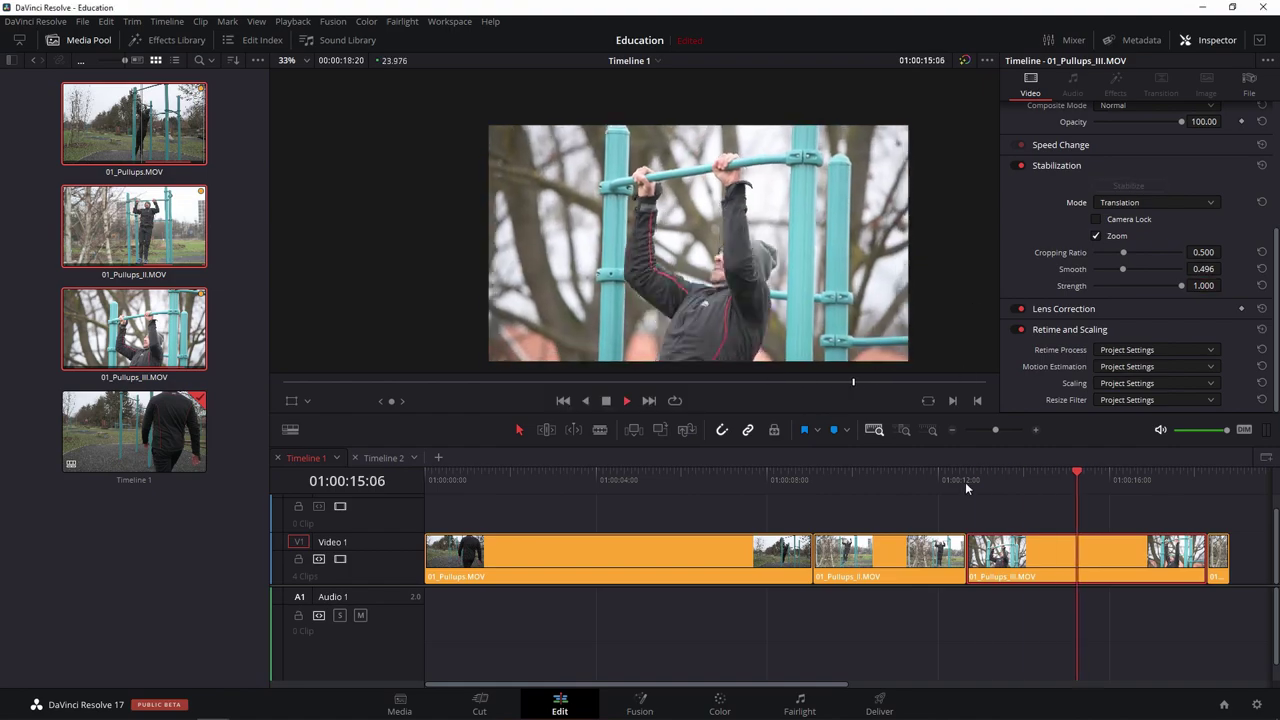
key(Down)
click(1220, 575)
mouse_move(1182, 481)
mouse_down()
mouse_move(1212, 481)
mouse_move(1154, 473)
mouse_up()
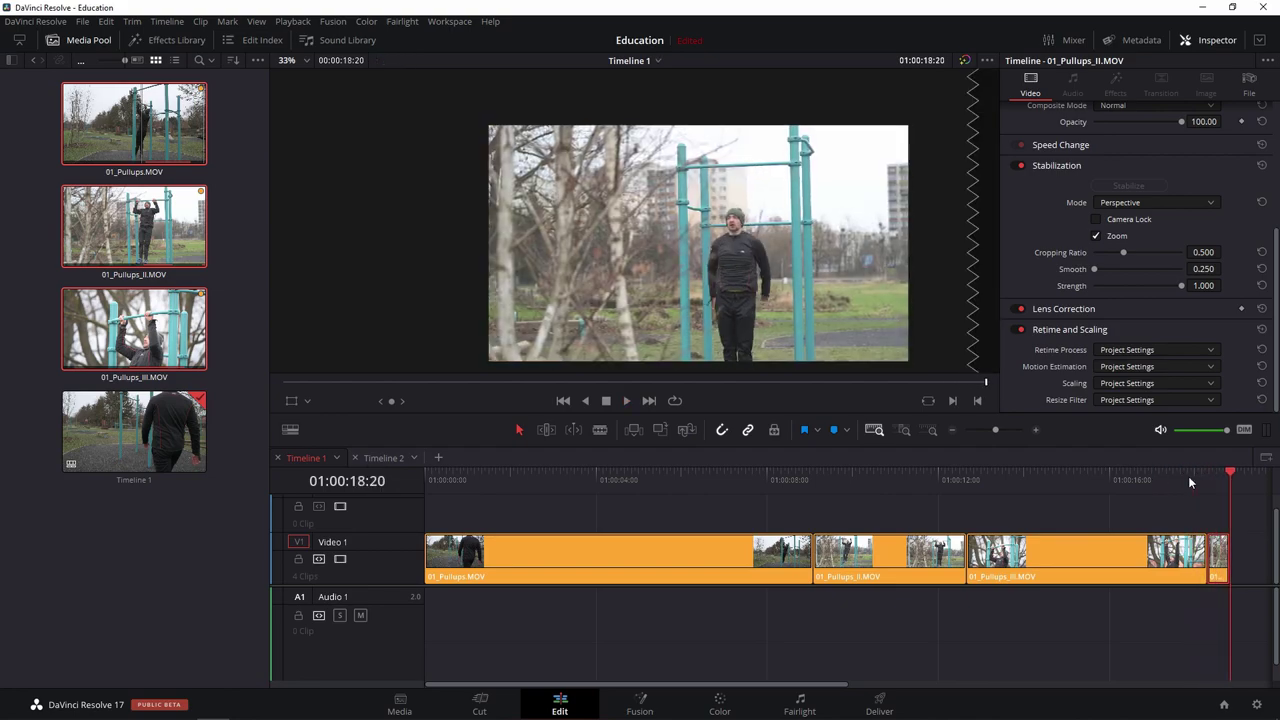
key(ctrl+9)
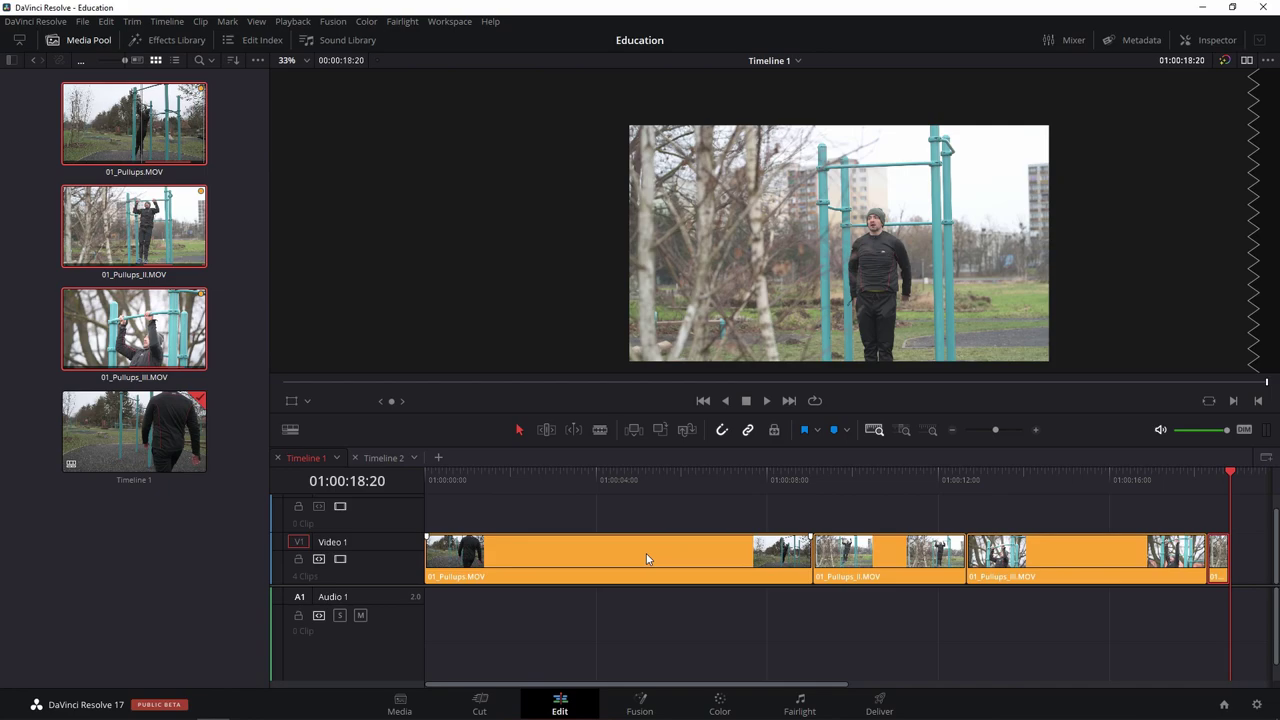
Set 01_Pullups_II.MOV's speed to 55% with ripple on in Change Clip Speed.
click(888, 474)
click(916, 574)
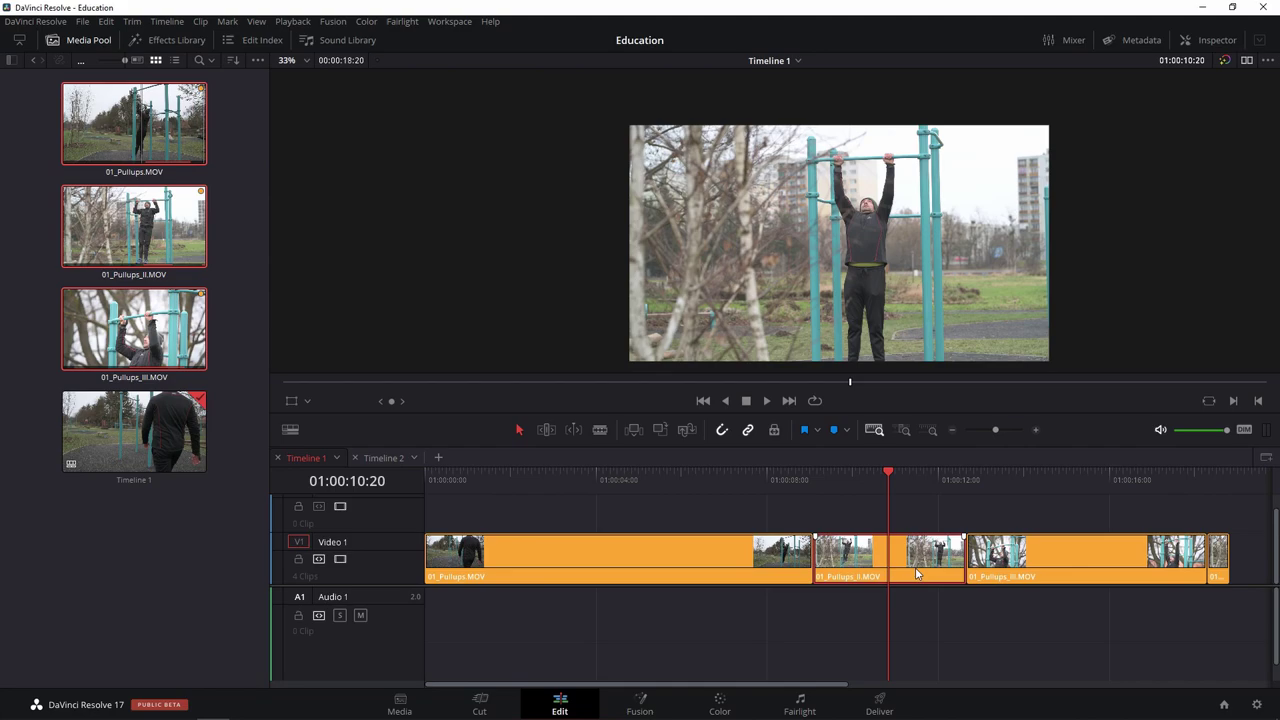
right_click(916, 574)
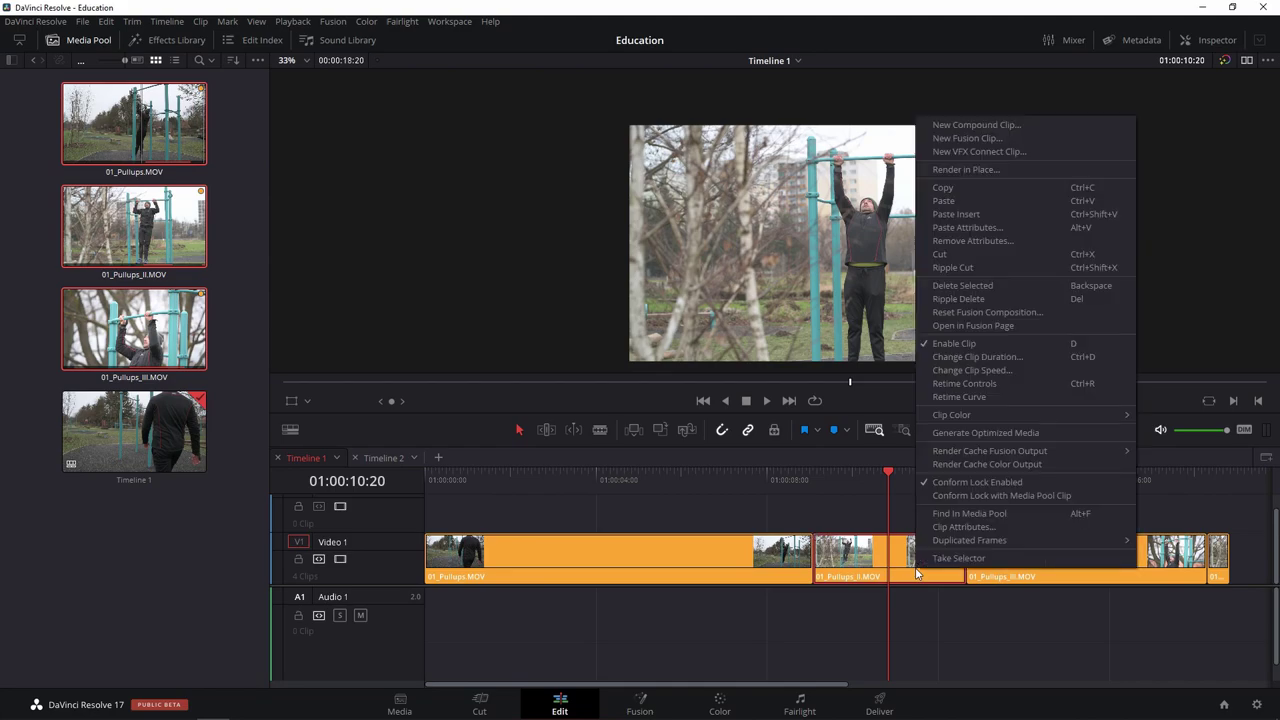
click(1002, 372)
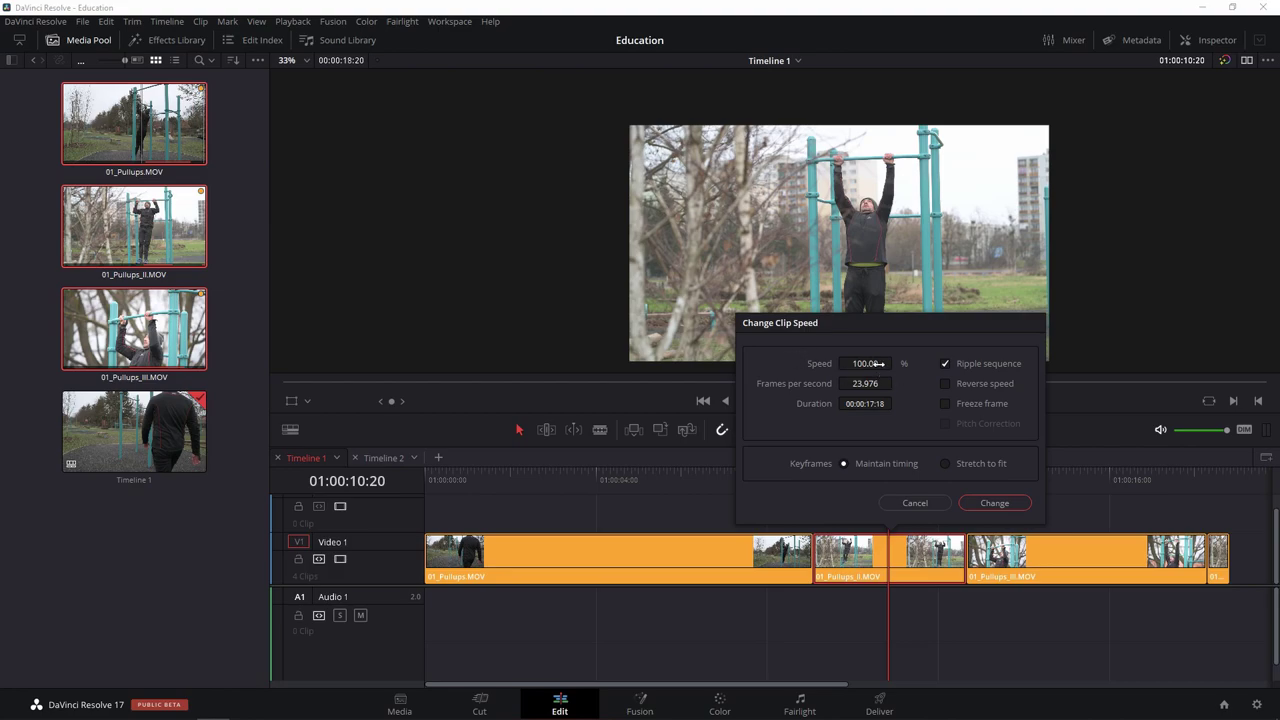
mouse_move(878, 364)
mouse_down()
mouse_move(863, 364)
mouse_move(896, 363)
mouse_up()
Apply the 55% speed change and play the slowed clip up to the next edit.
click(997, 504)
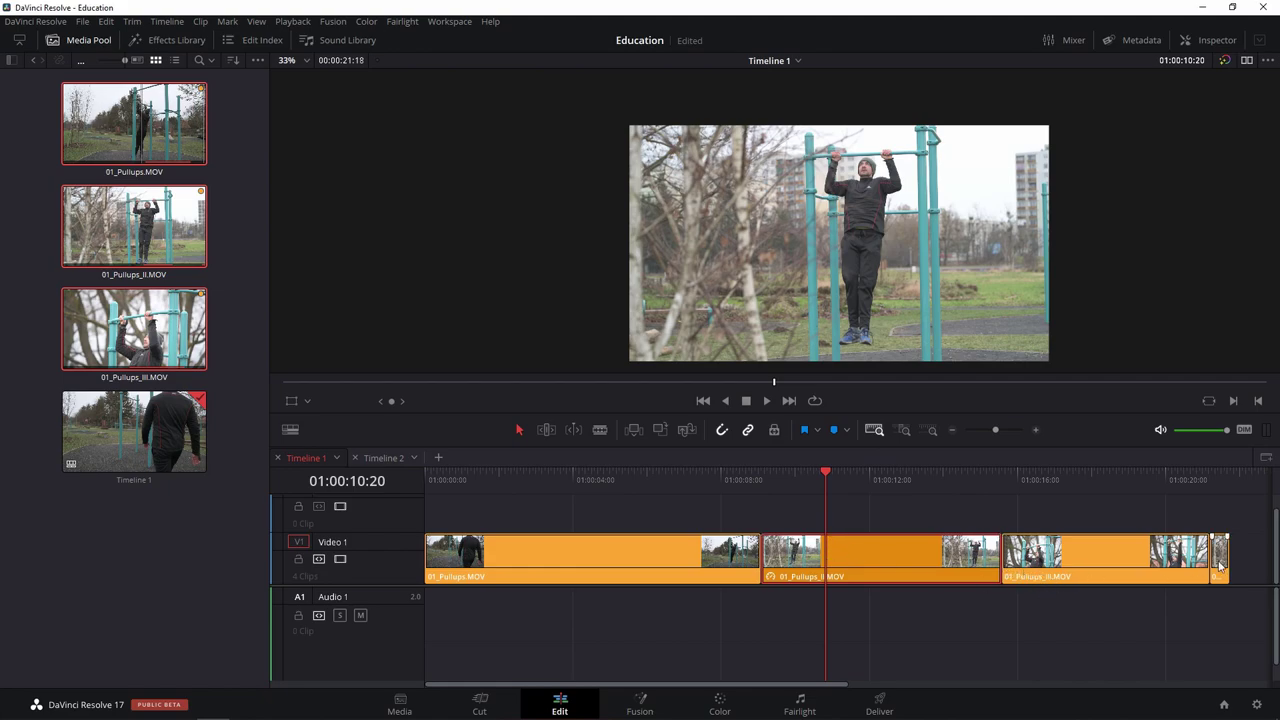
click(770, 474)
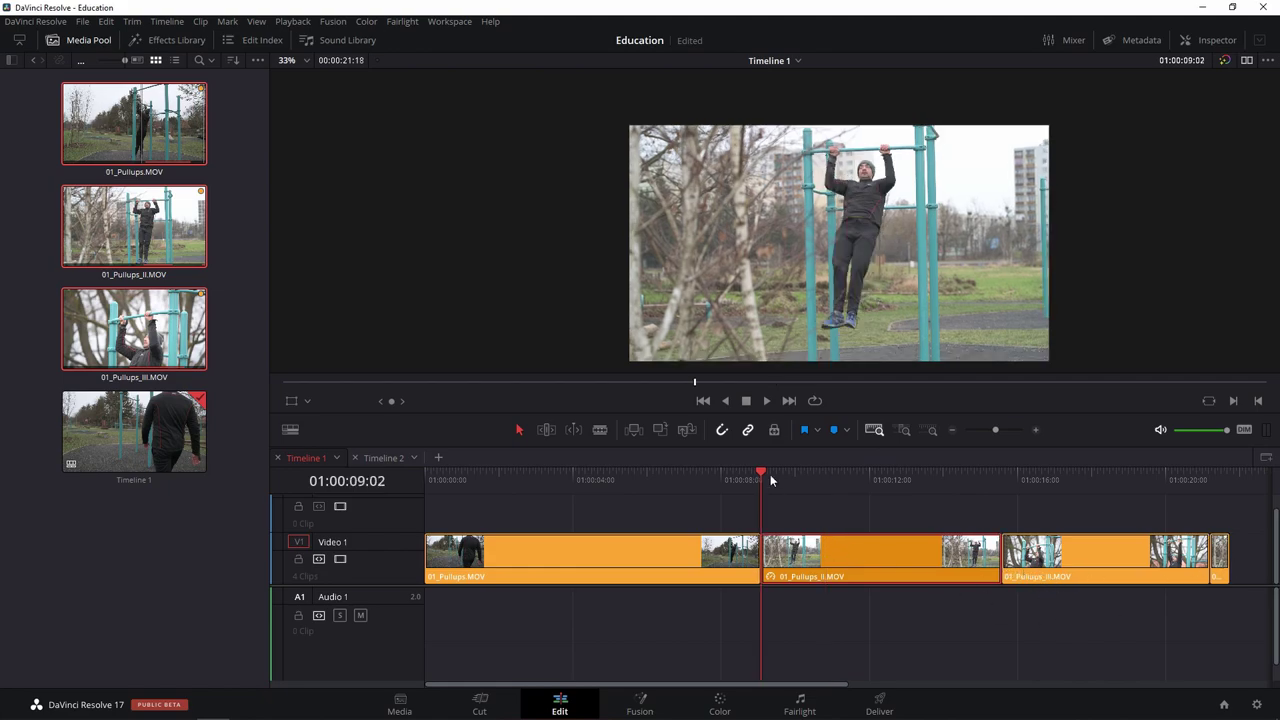
key(space)
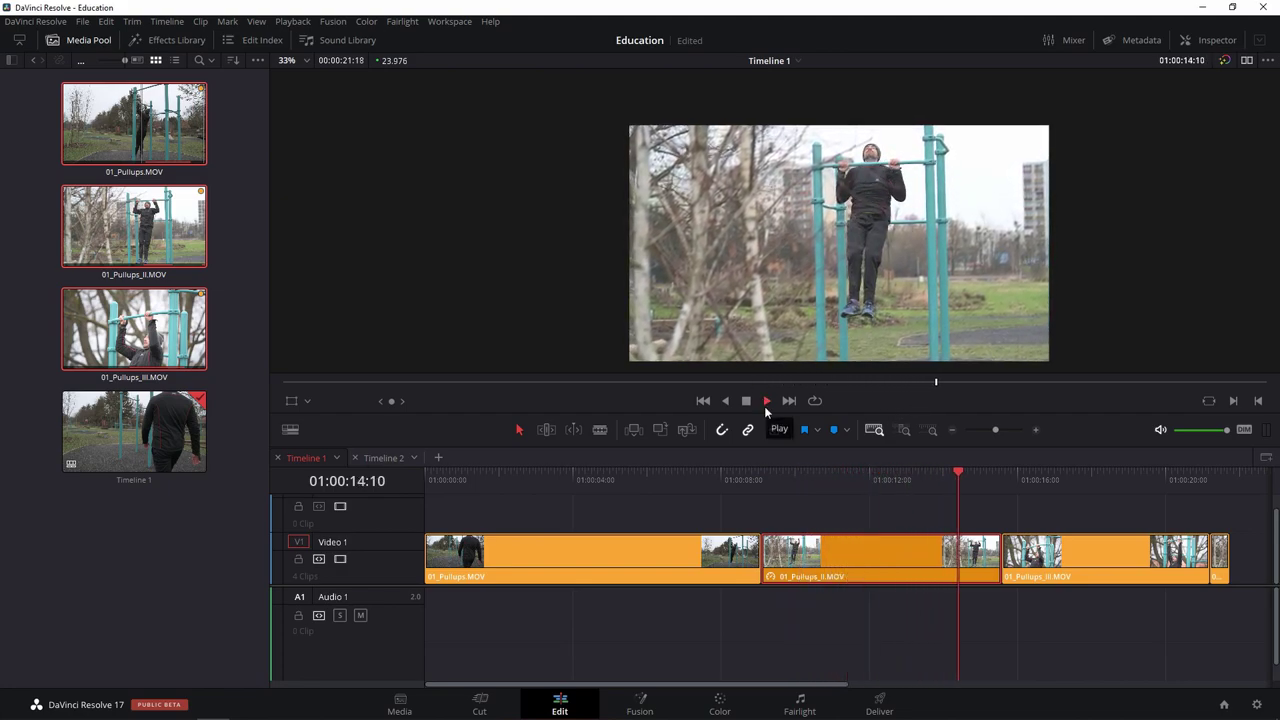
key(Down)
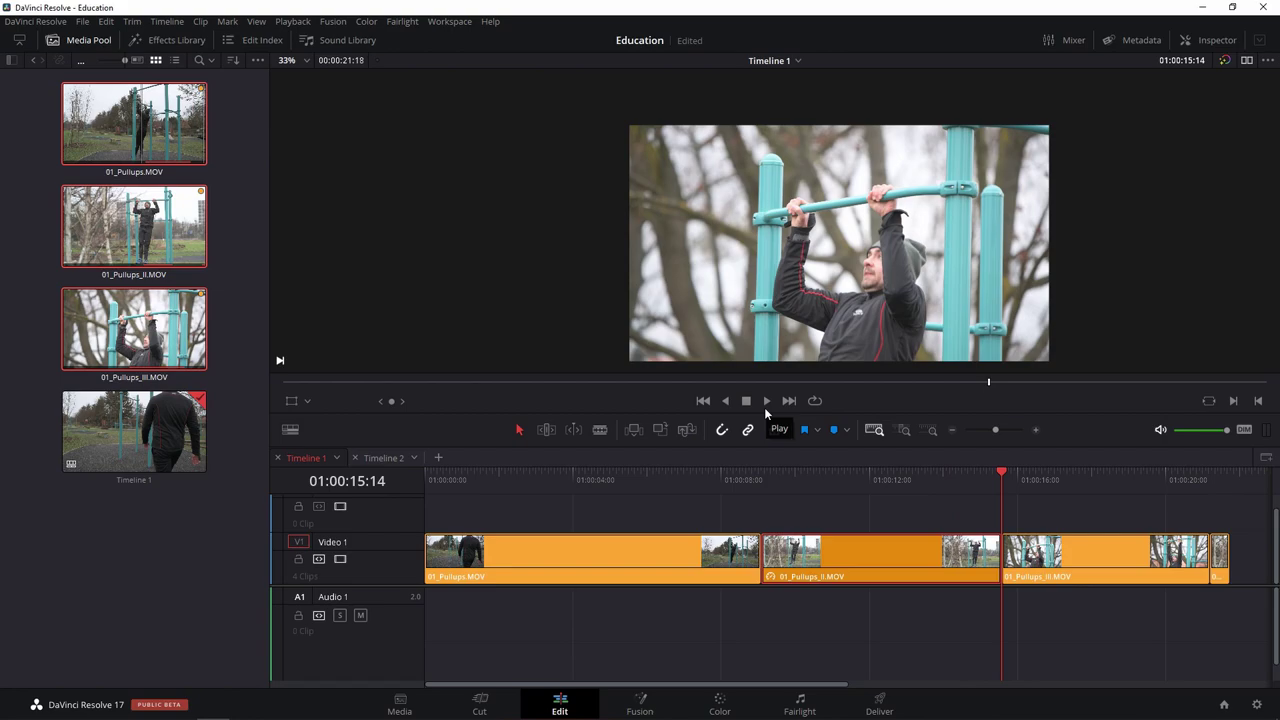
key(ctrl+z)
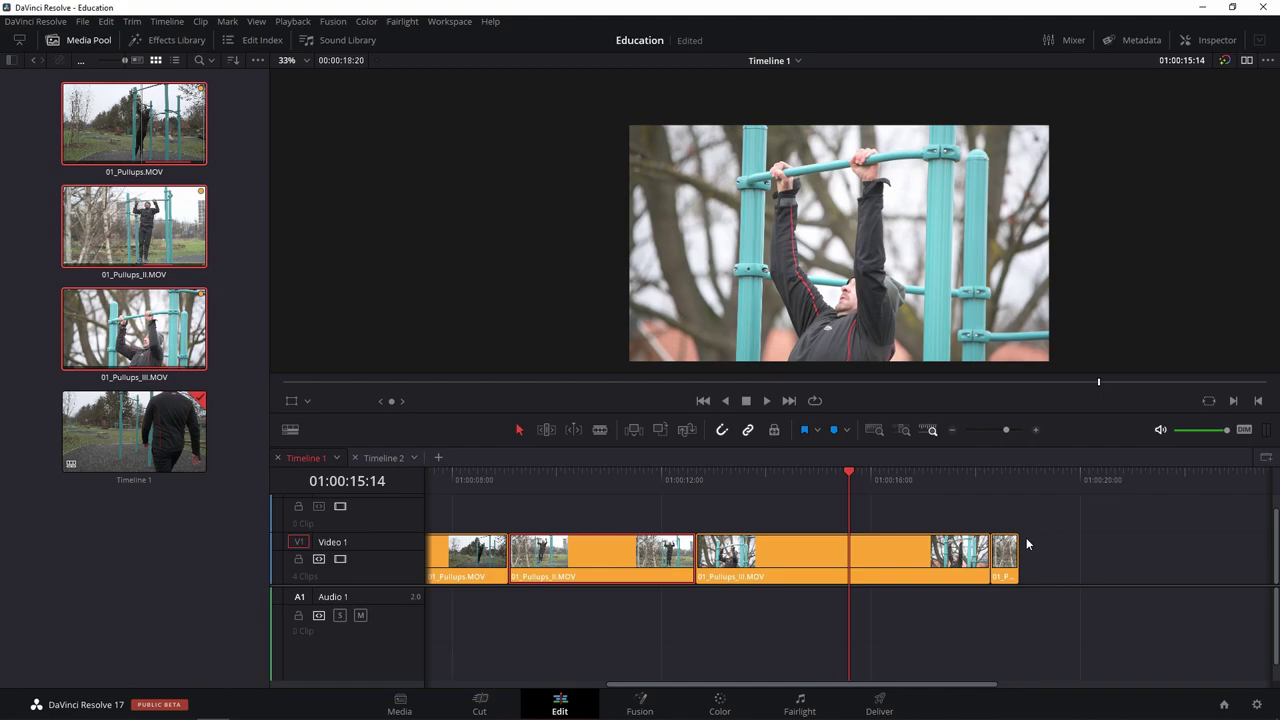
Zoom the timeline out, select 01_Pullups_III.MOV, and park the playhead past the last clip.
key(ctrl+minus)
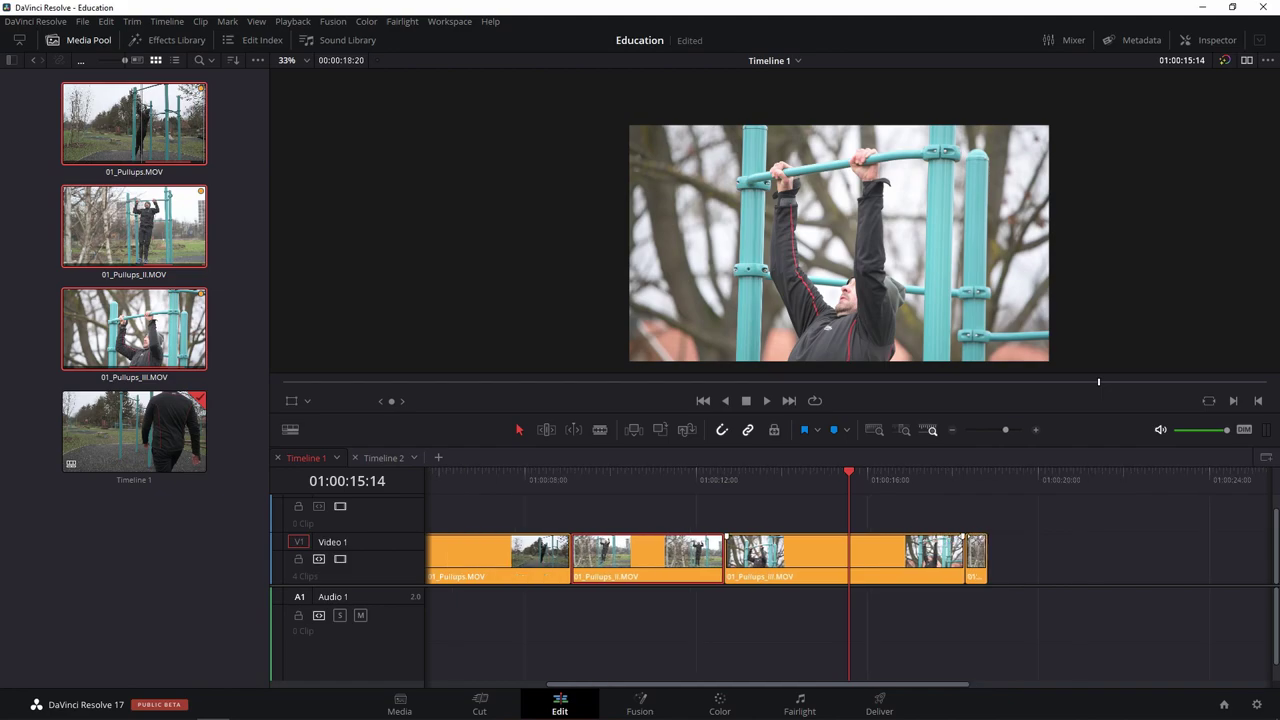
key(ctrl+minus)
click(810, 565)
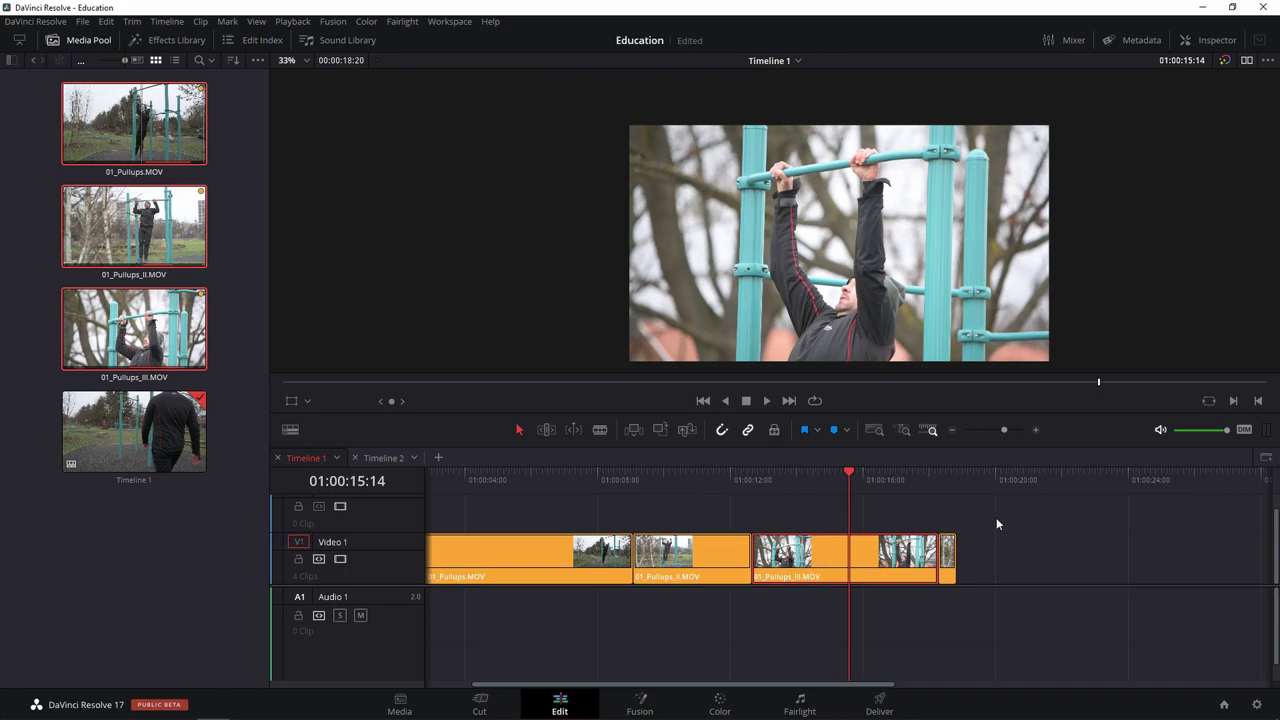
key(ctrl+minus)
key(ctrl+minus)
click(756, 481)
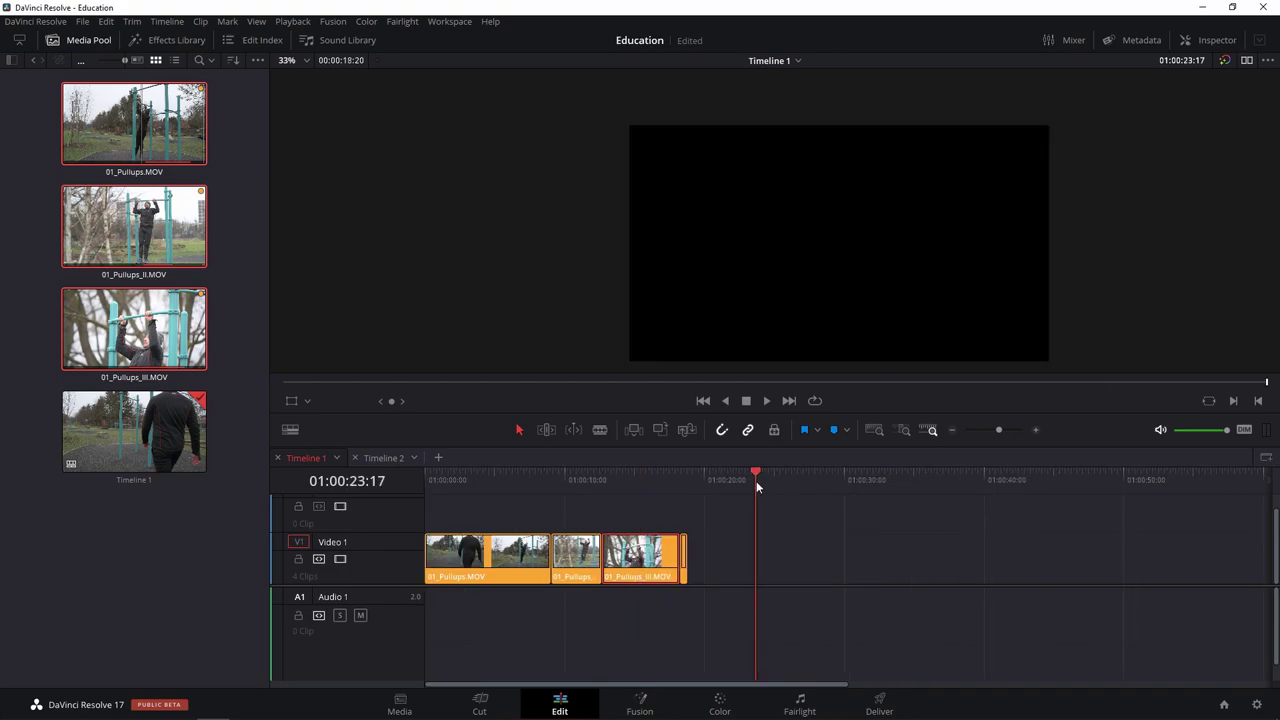
Paste a copy of 01_Pullups_III.MOV at the timeline end and show its Retime Controls at 100%.
key(ctrl+v)
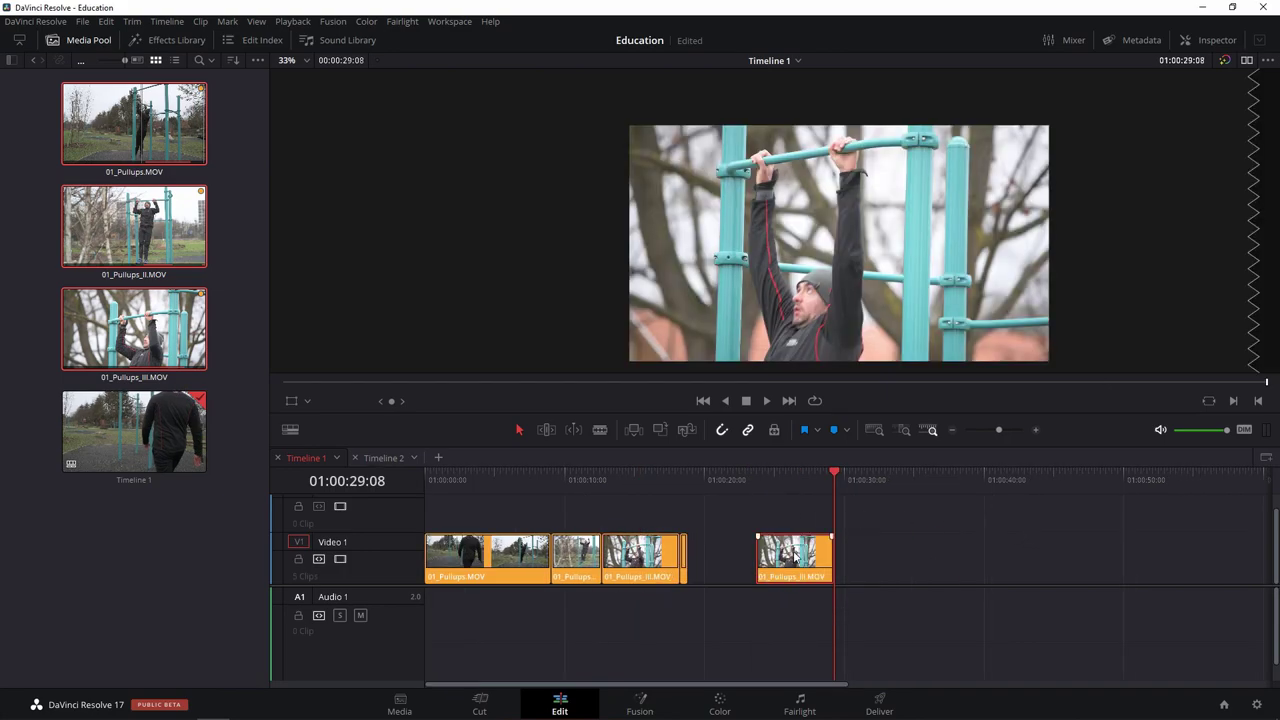
right_click(795, 556)
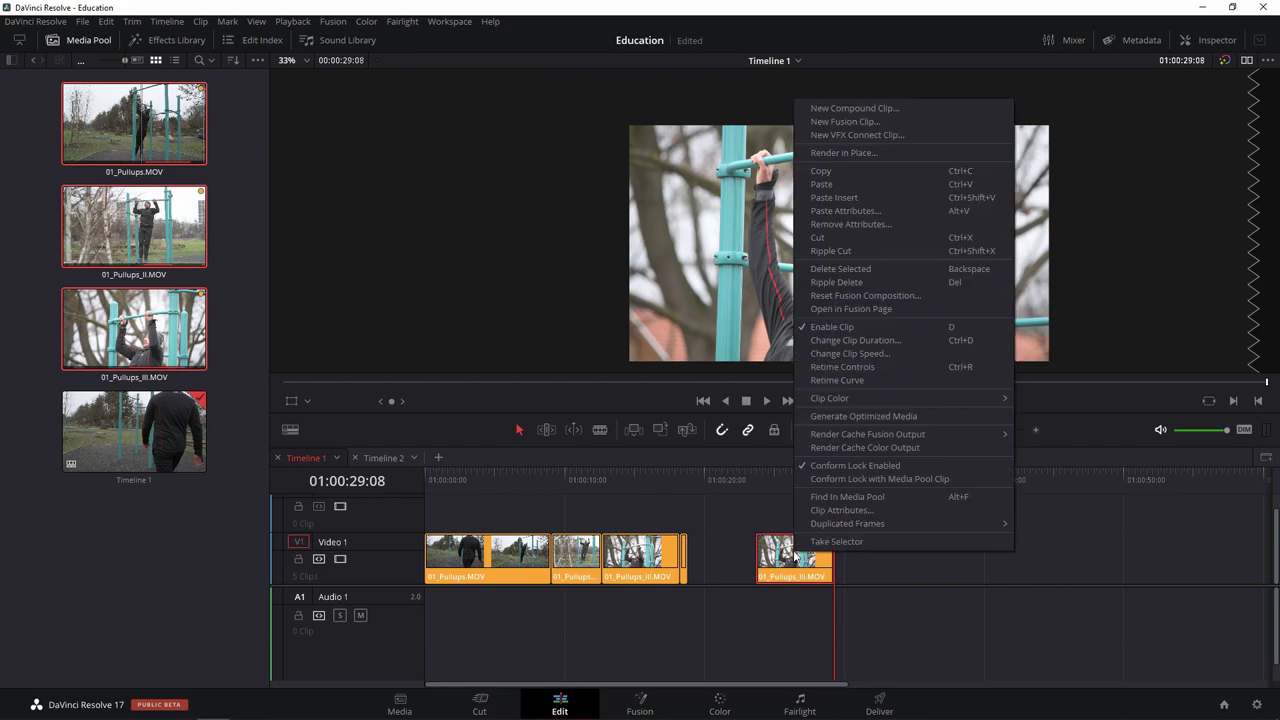
click(873, 369)
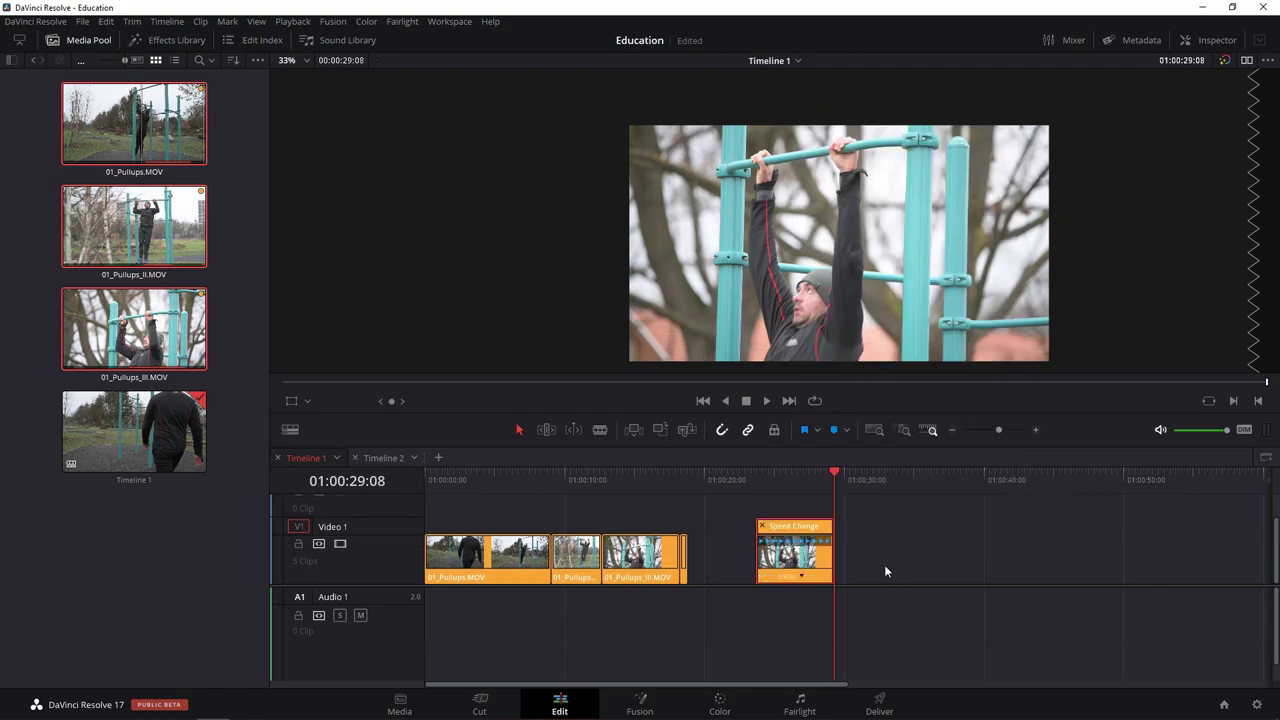
key(ctrl+equal)
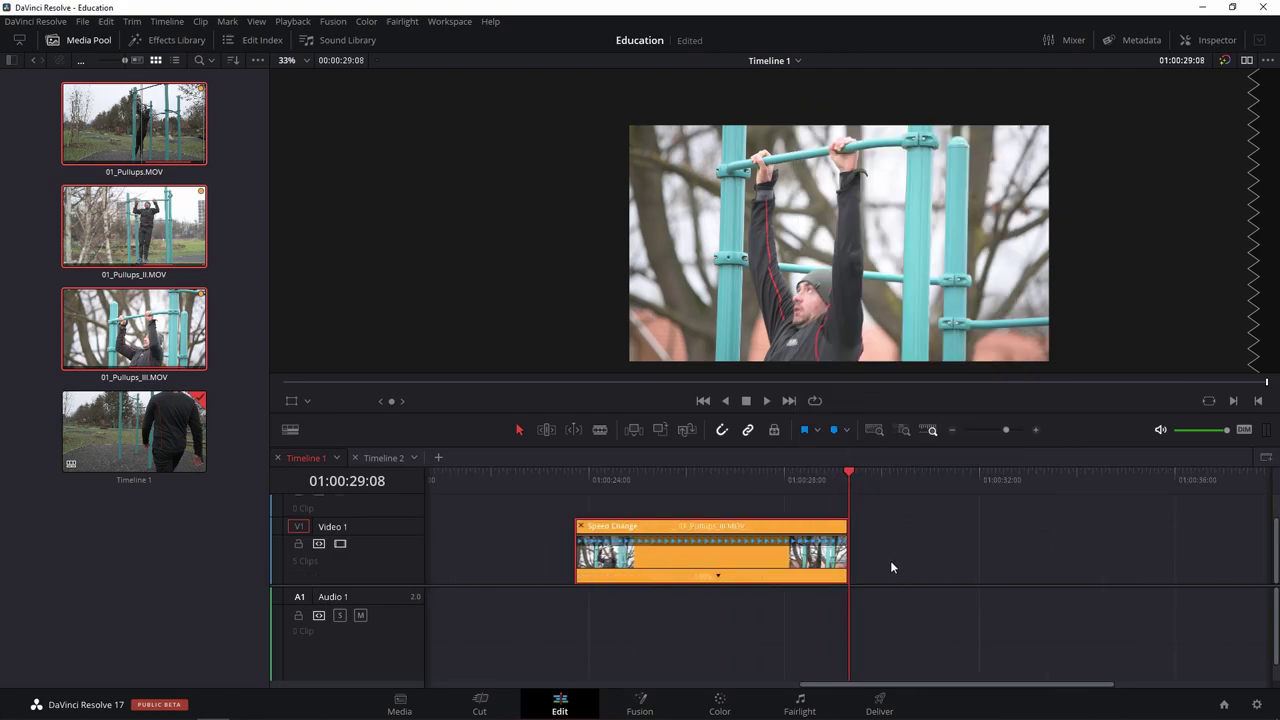
click(720, 576)
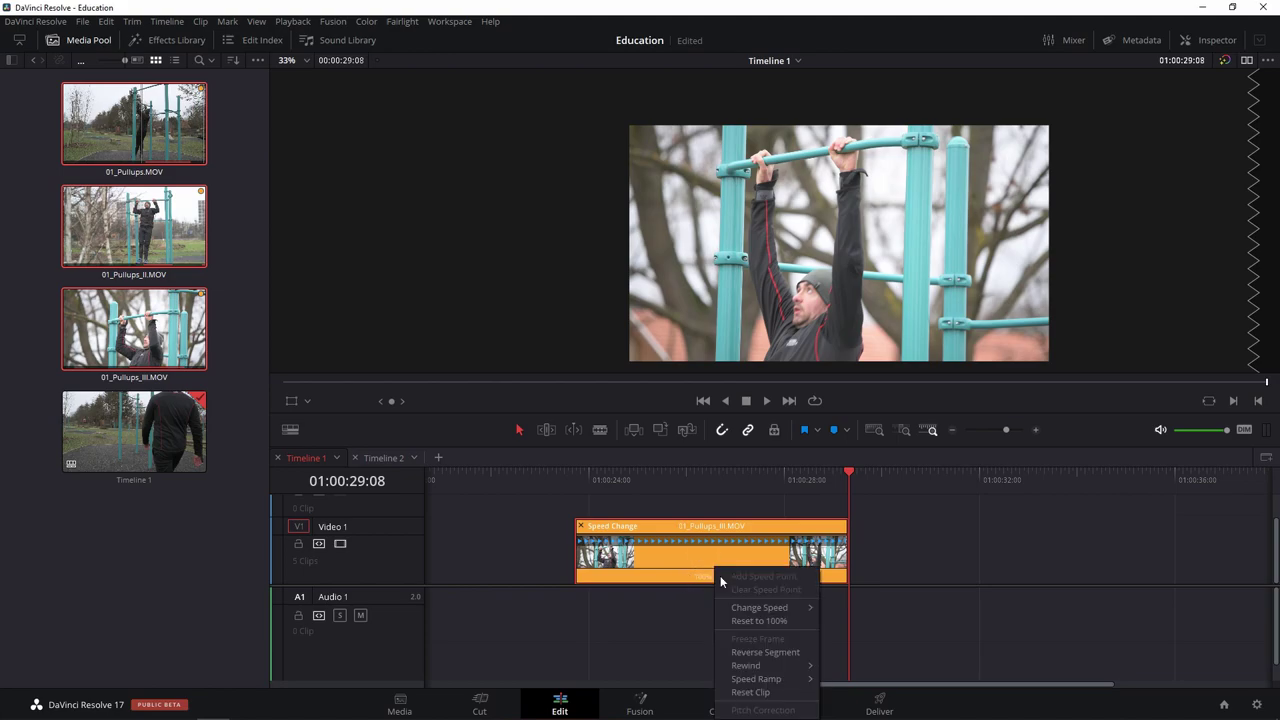
mouse_move(756, 609)
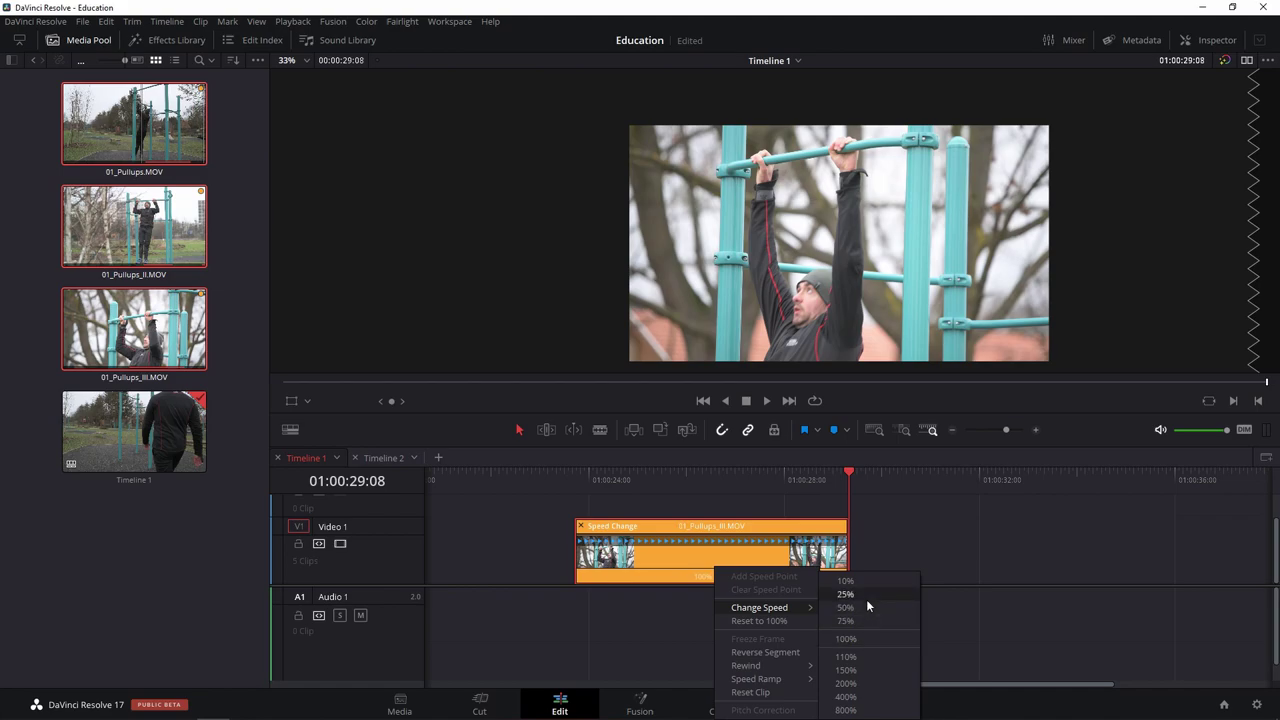
click(848, 640)
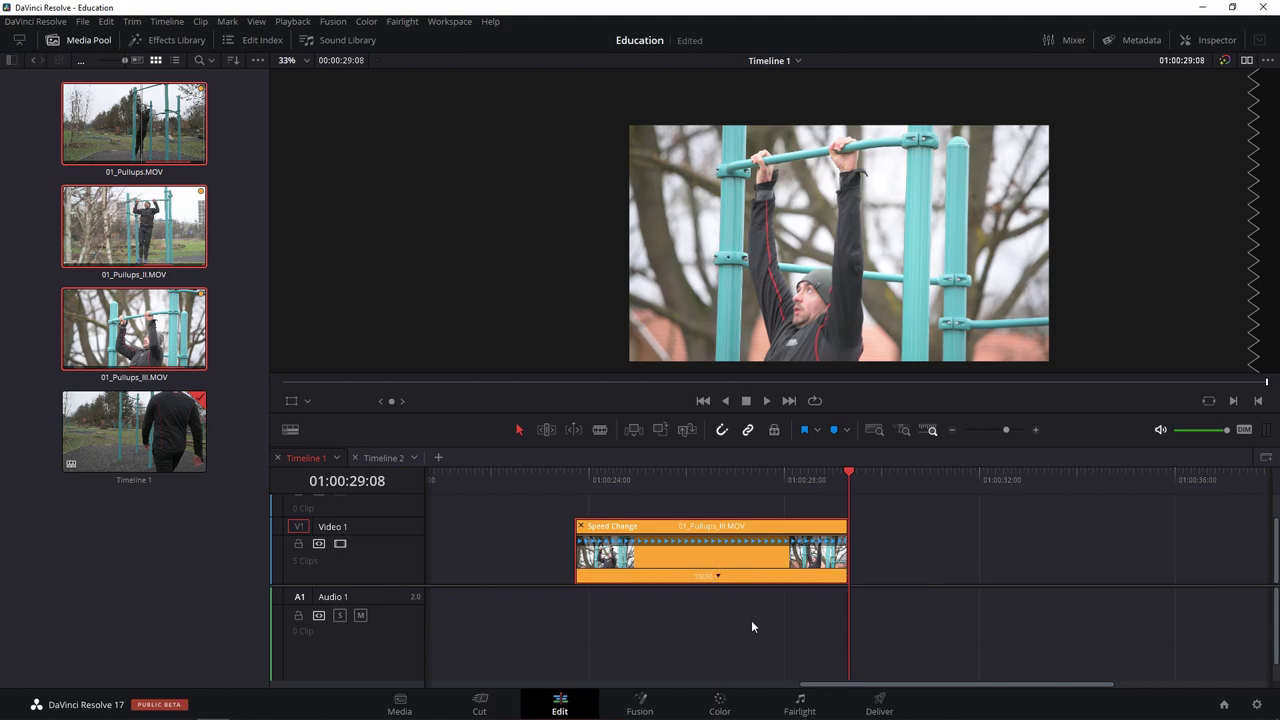
click(718, 578)
mouse_move(757, 667)
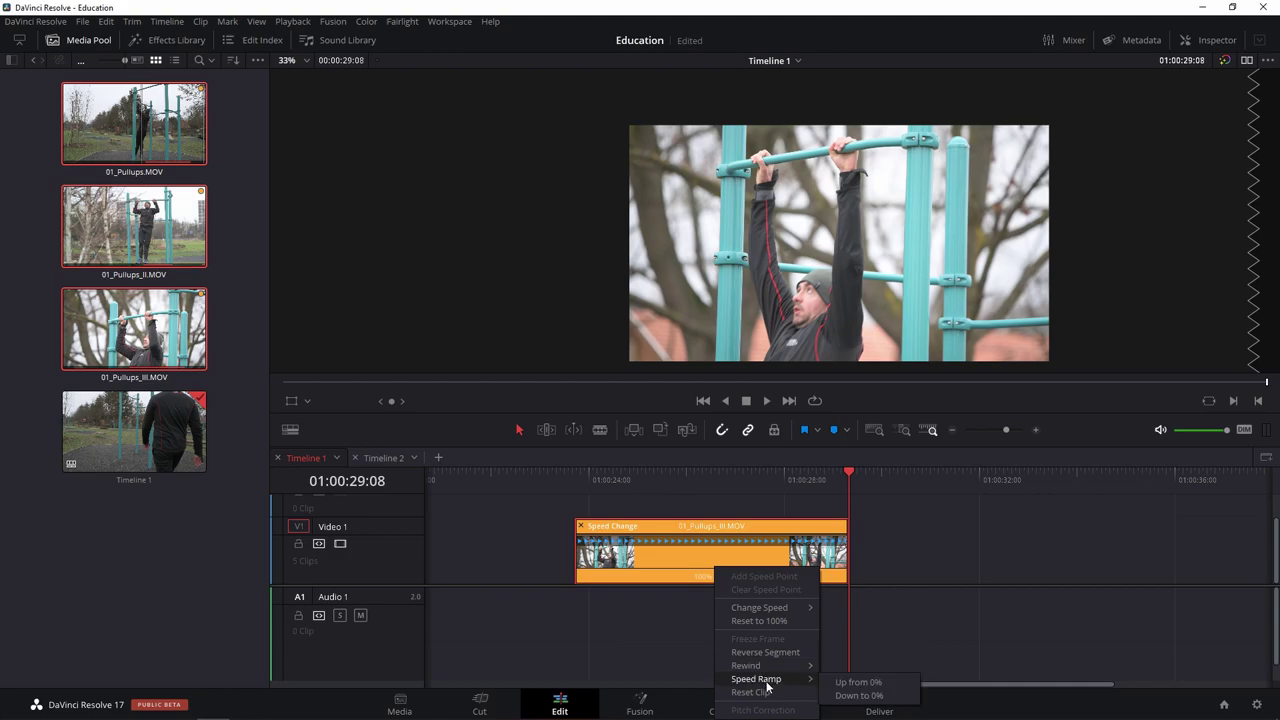
Apply an Up from 0% speed ramp (10% to 90%) to the copied clip and play it back.
click(859, 682)
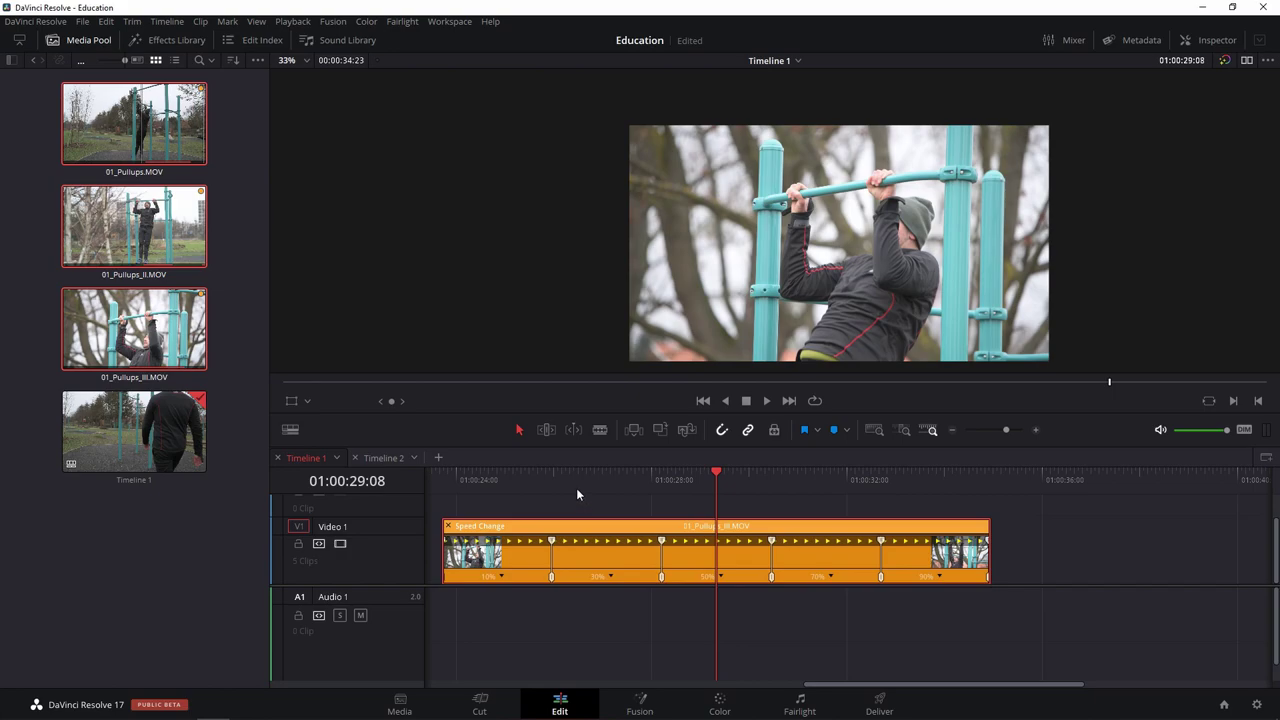
click(443, 486)
key(space)
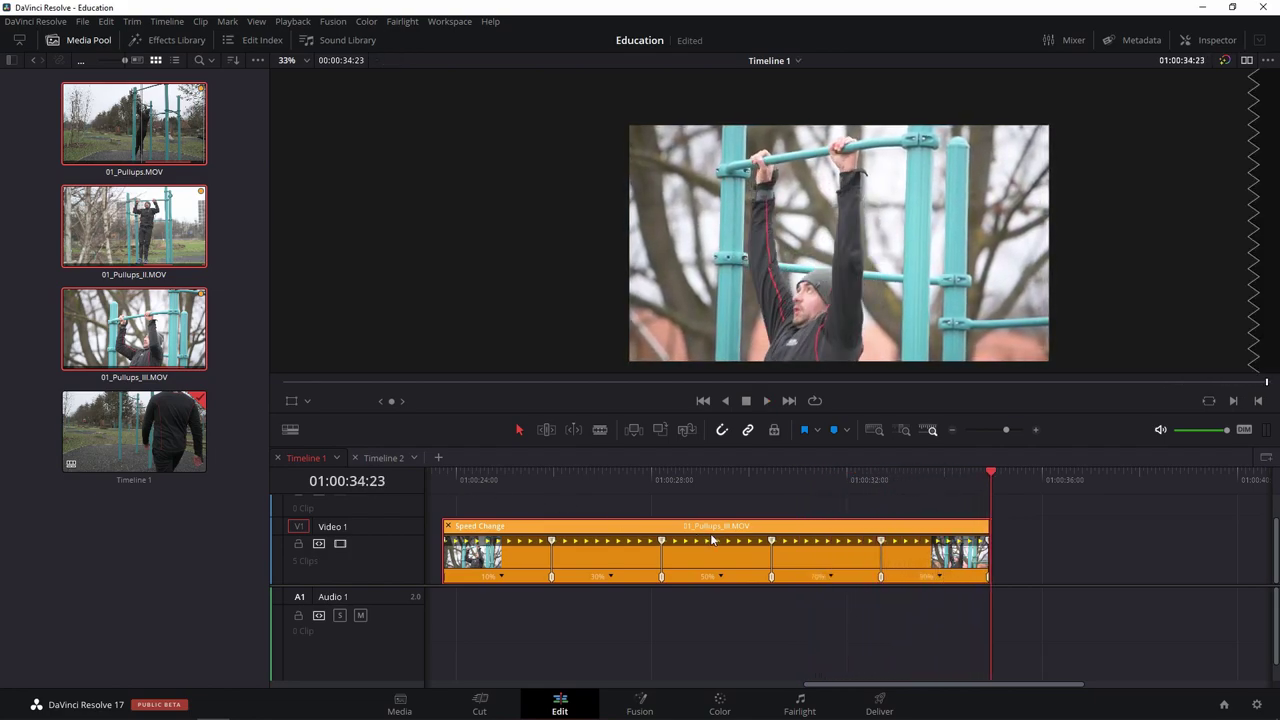
click(941, 575)
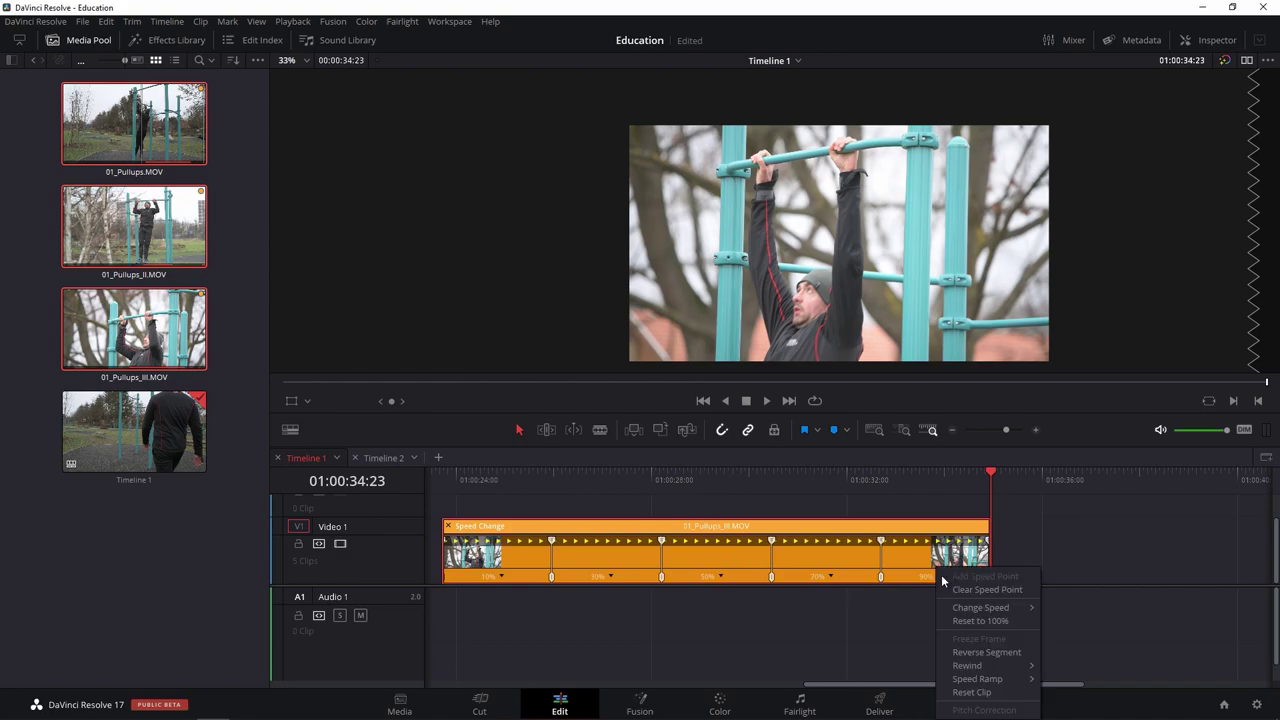
Set the ramp's later segments to 150%, 110% and 100% speed (formerly 70% and 50%).
mouse_move(972, 607)
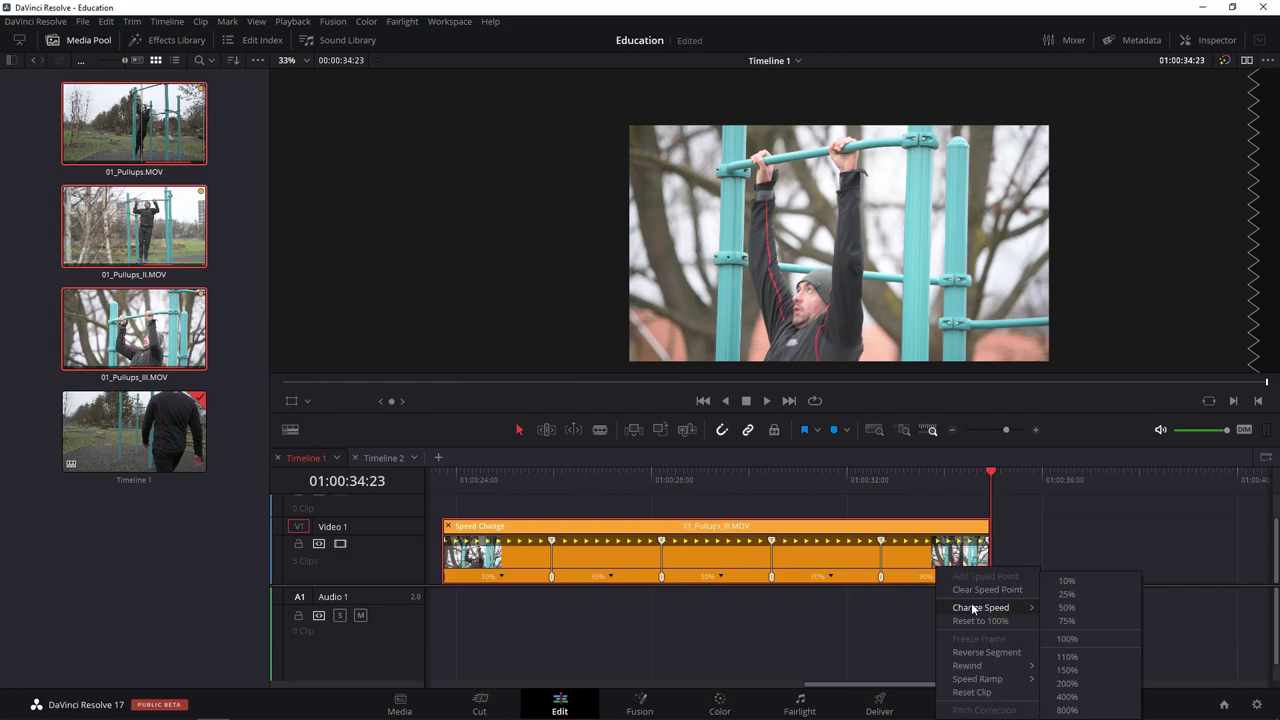
click(1085, 668)
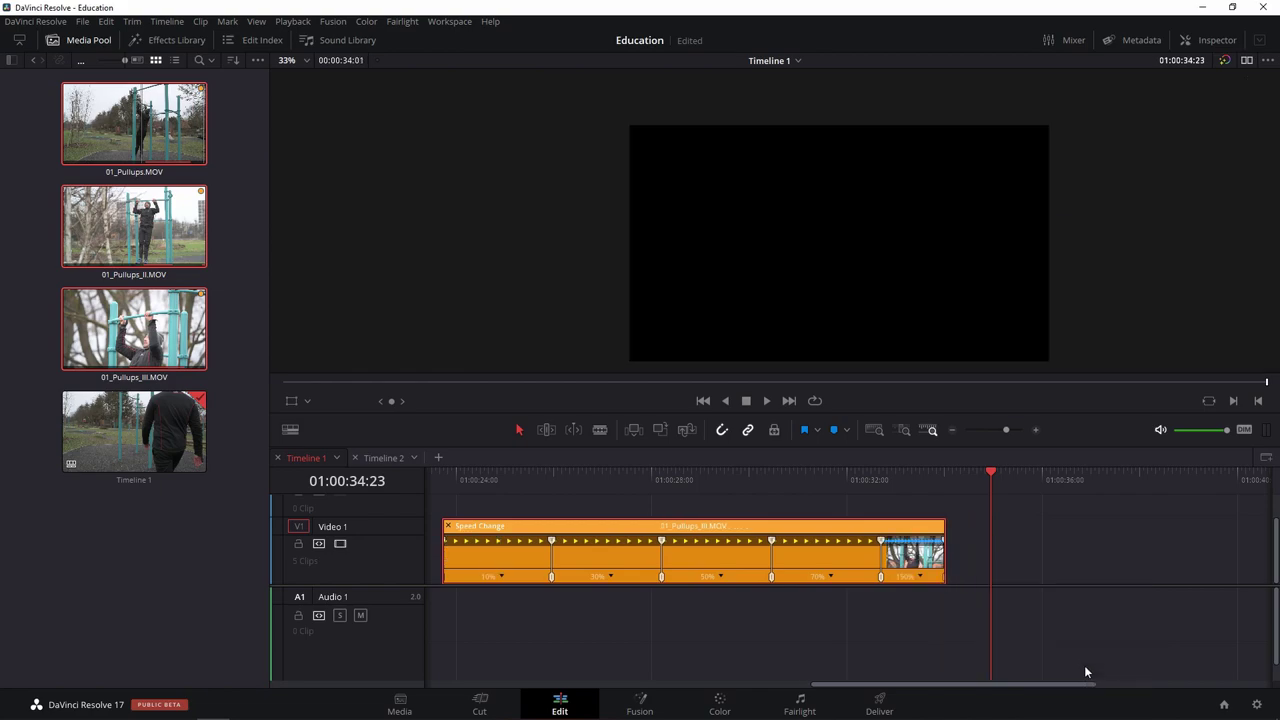
click(826, 577)
mouse_move(887, 668)
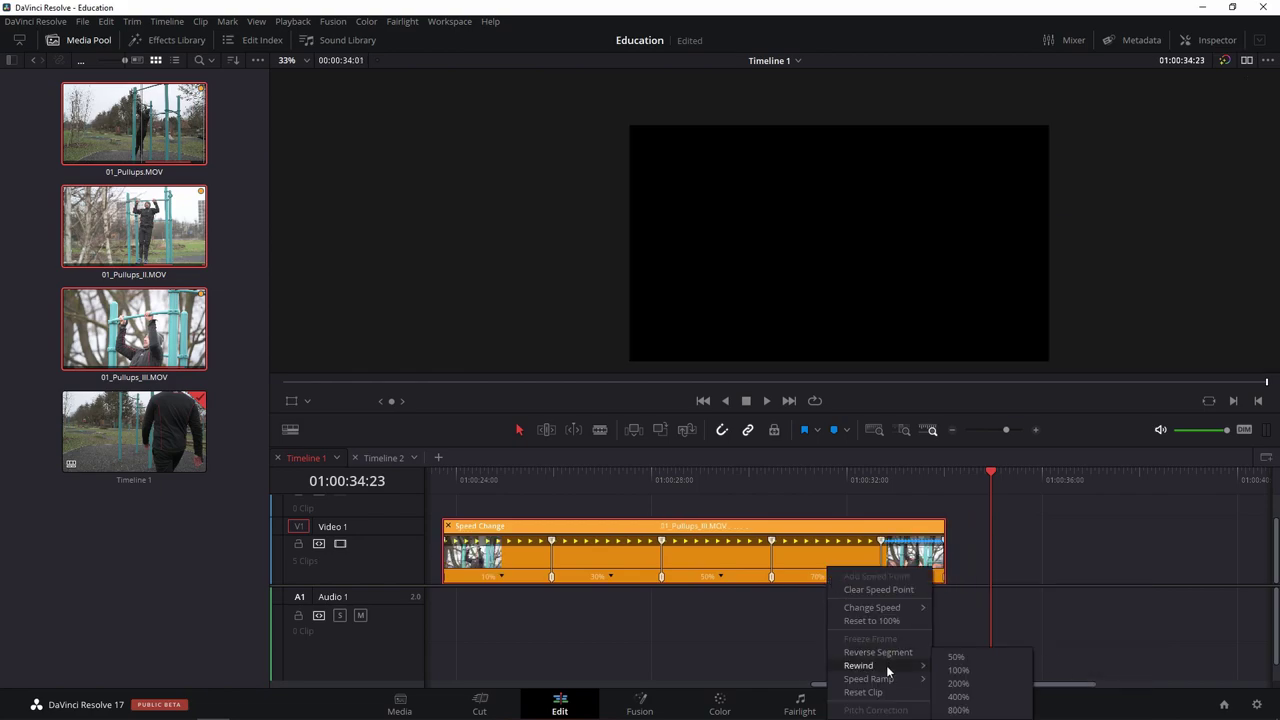
mouse_move(885, 607)
click(982, 659)
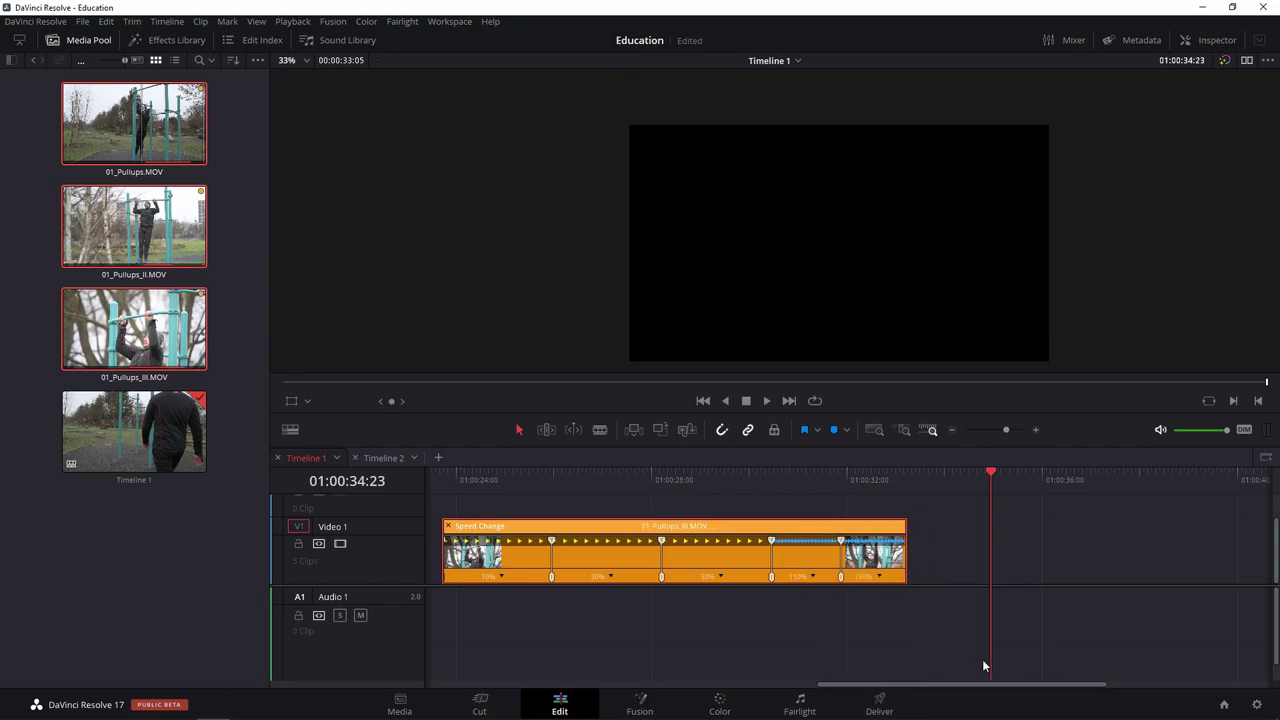
click(720, 576)
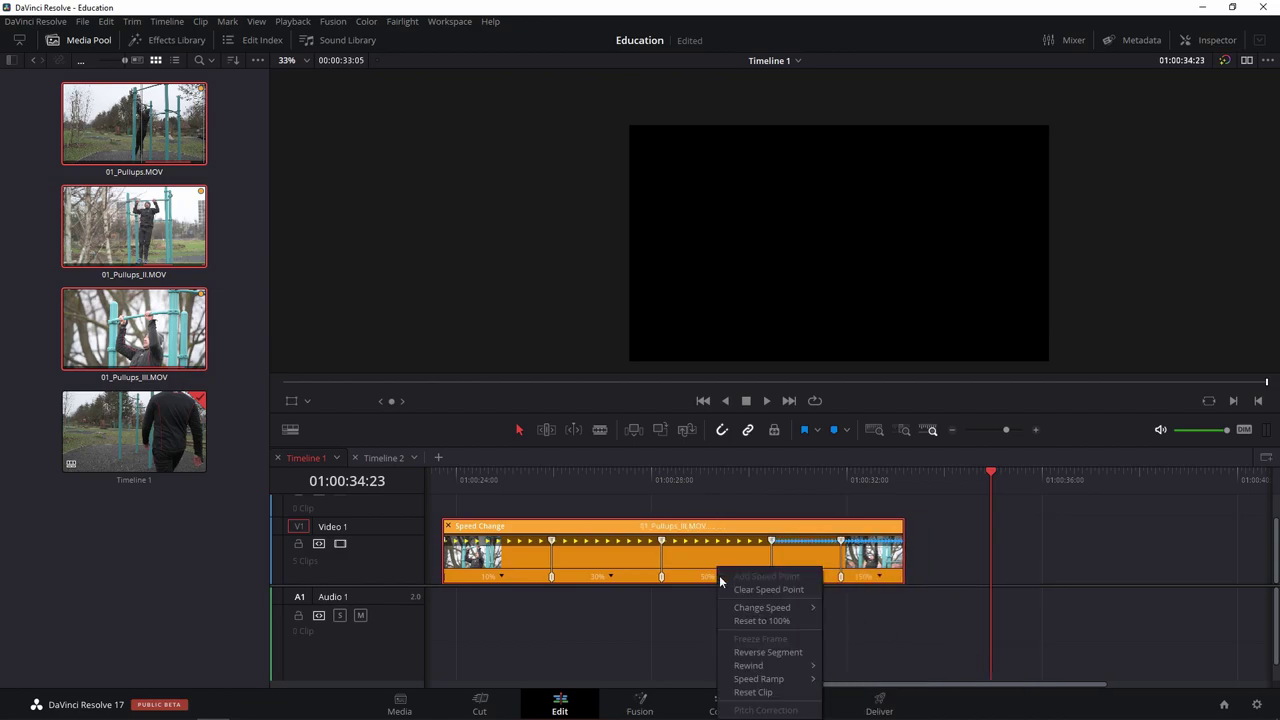
mouse_move(766, 614)
click(864, 639)
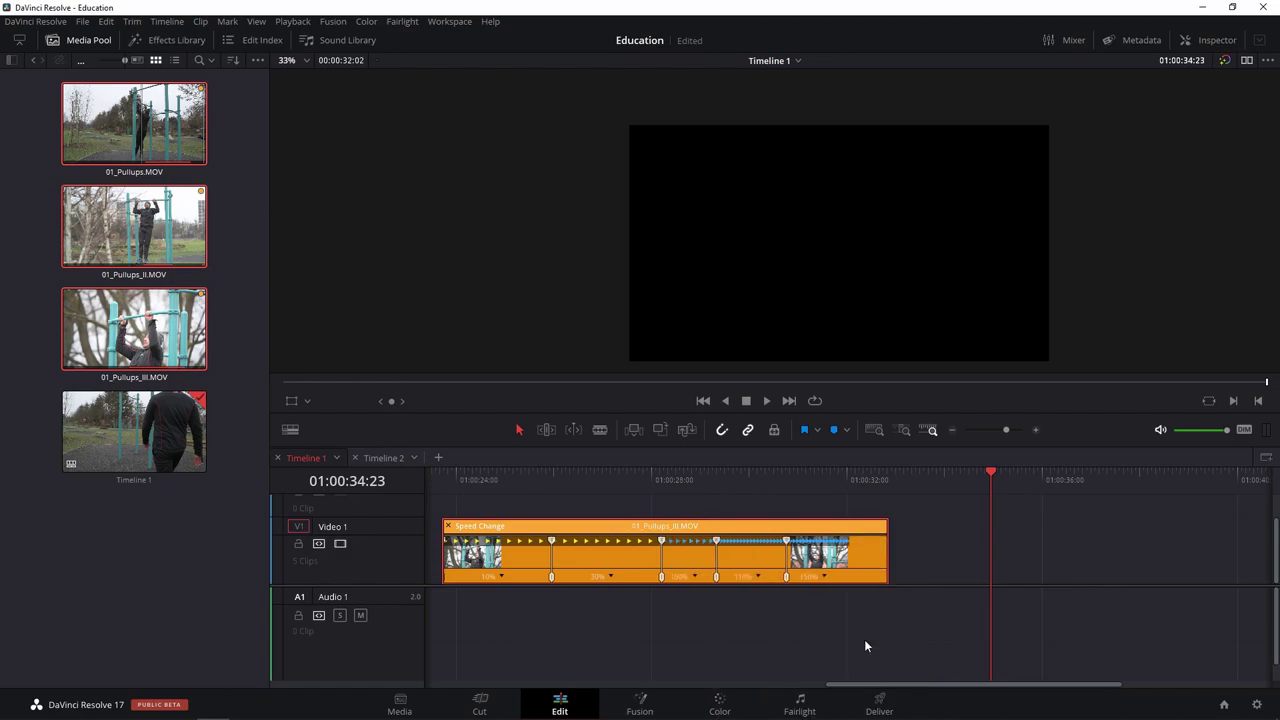
Raise the 30% section to 50% speed and the first 10% section to 25%.
click(611, 577)
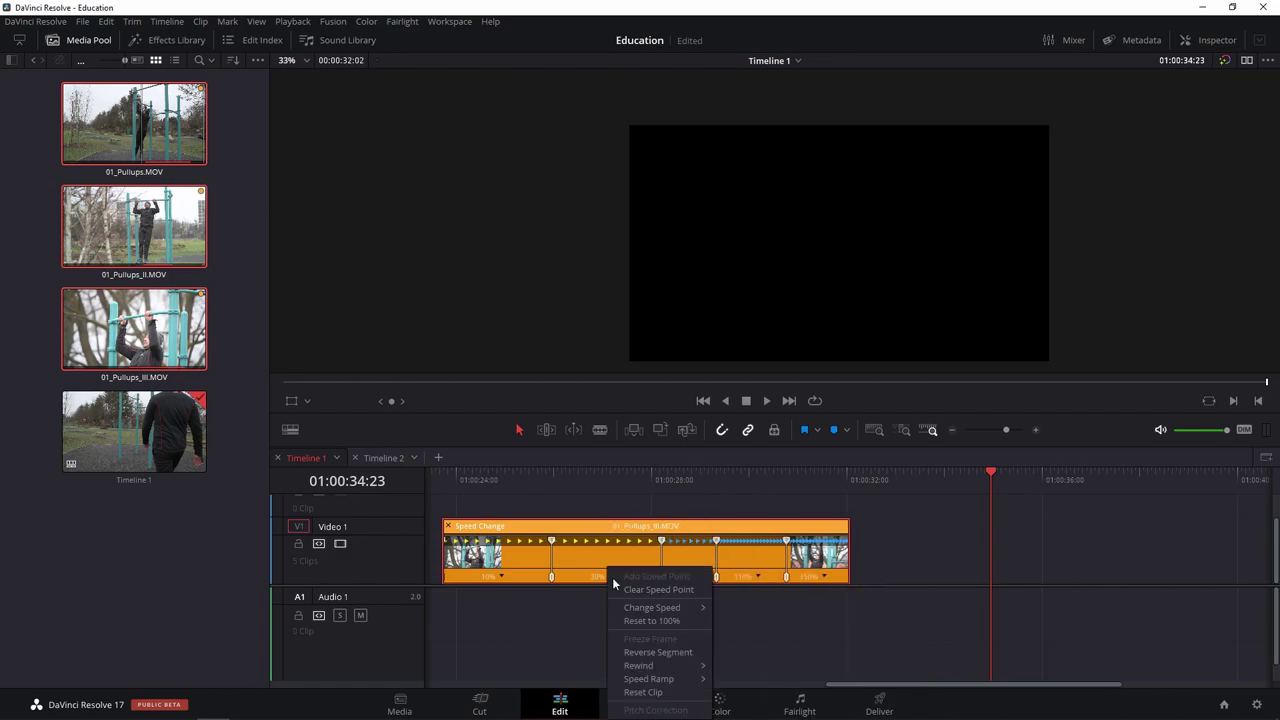
mouse_move(645, 612)
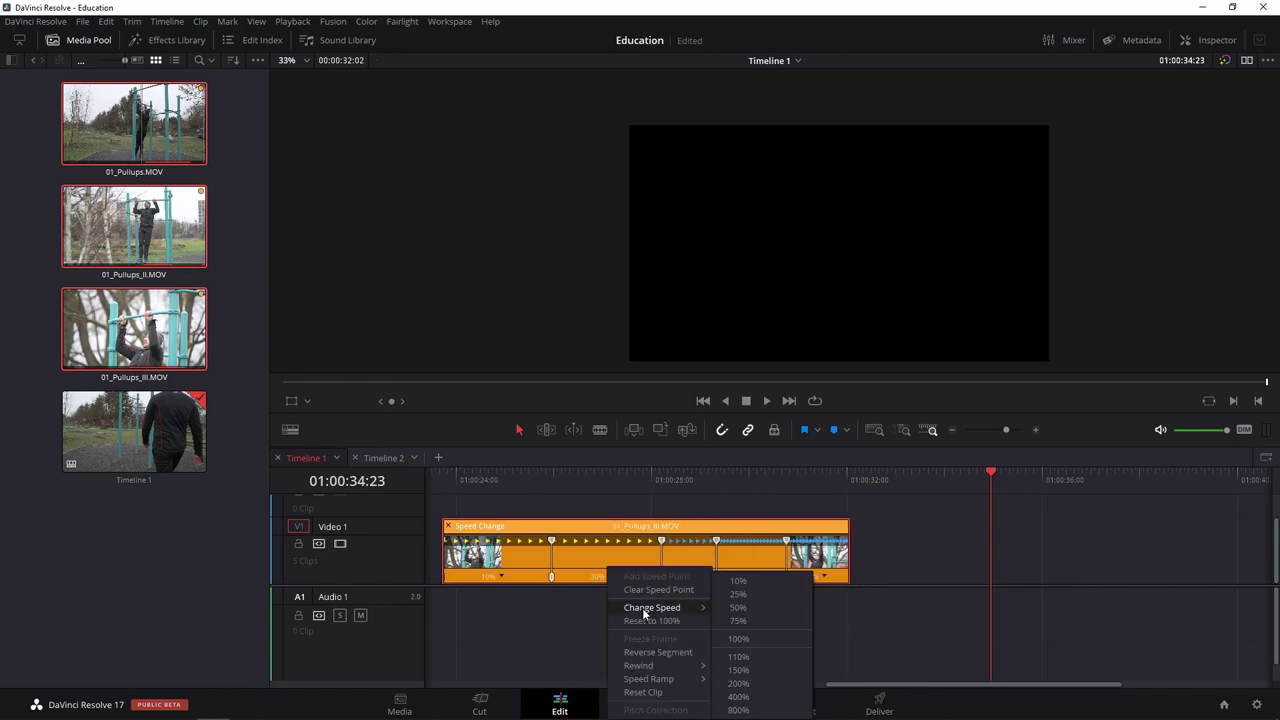
click(764, 608)
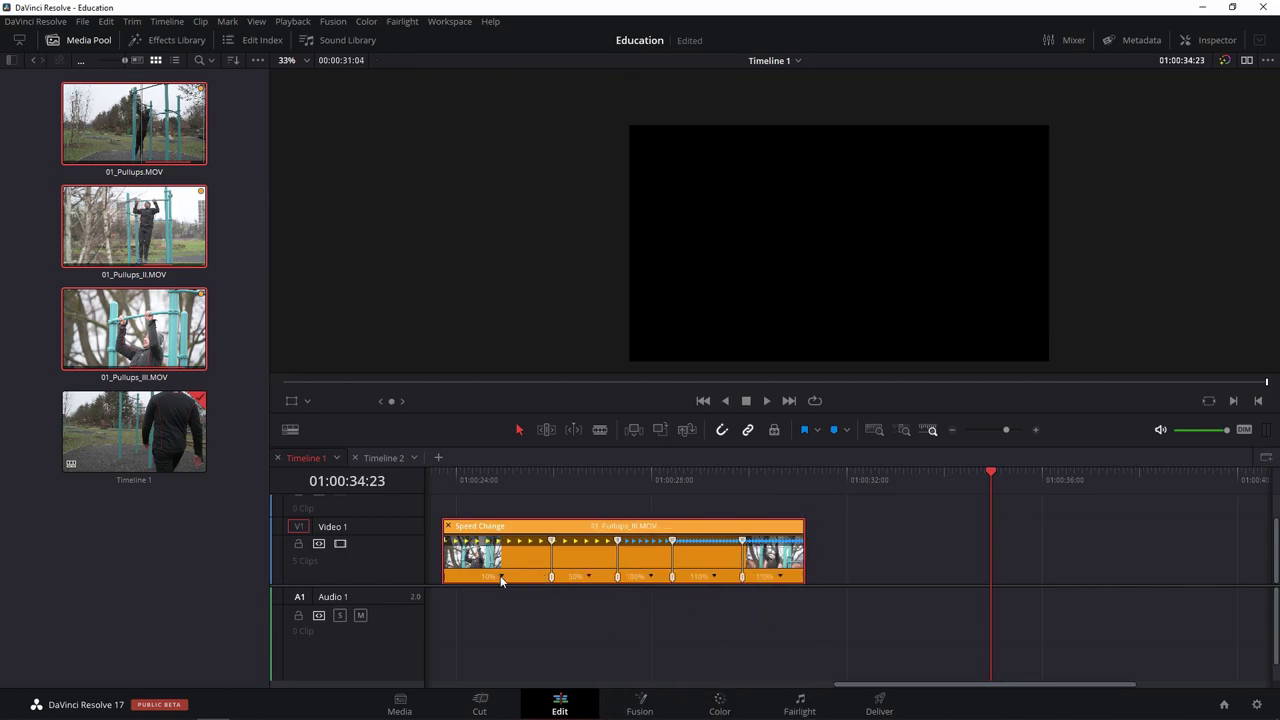
click(504, 577)
mouse_move(556, 610)
click(629, 595)
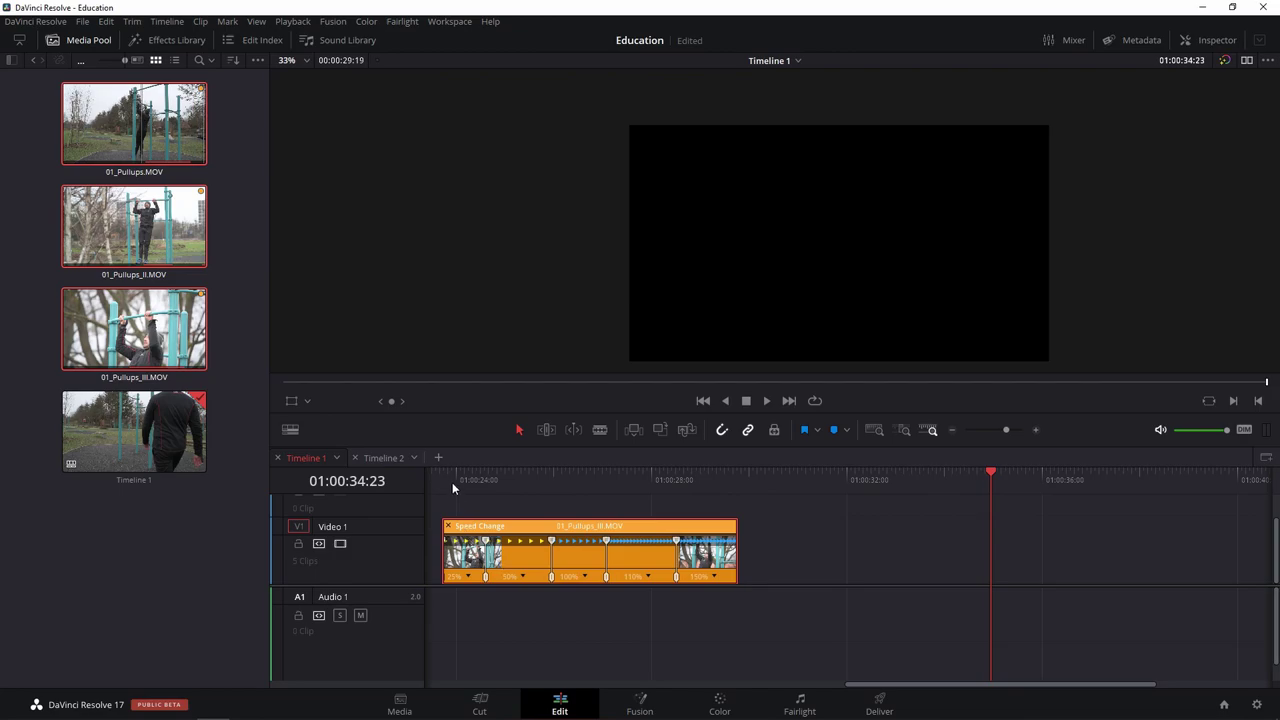
Play the retimed clip from its start, then drag a speed point earlier.
click(449, 480)
key(space)
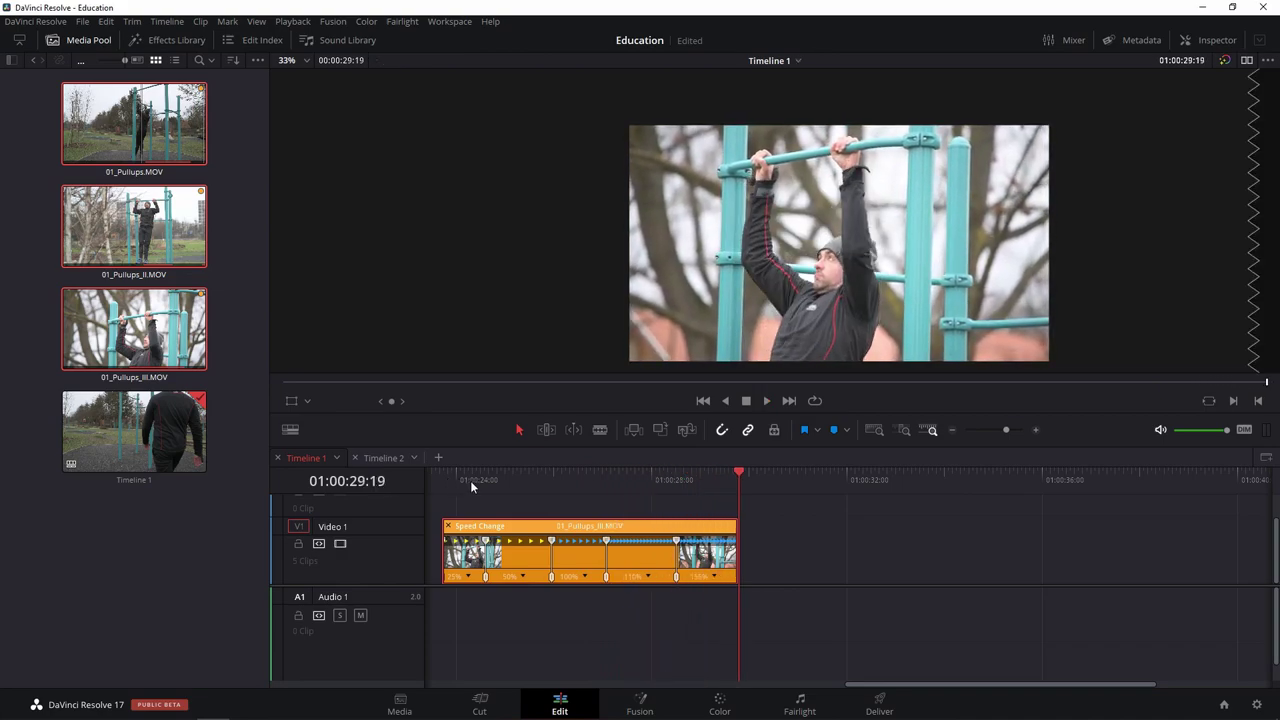
mouse_move(606, 560)
mouse_down()
mouse_move(578, 562)
mouse_move(717, 557)
mouse_up()
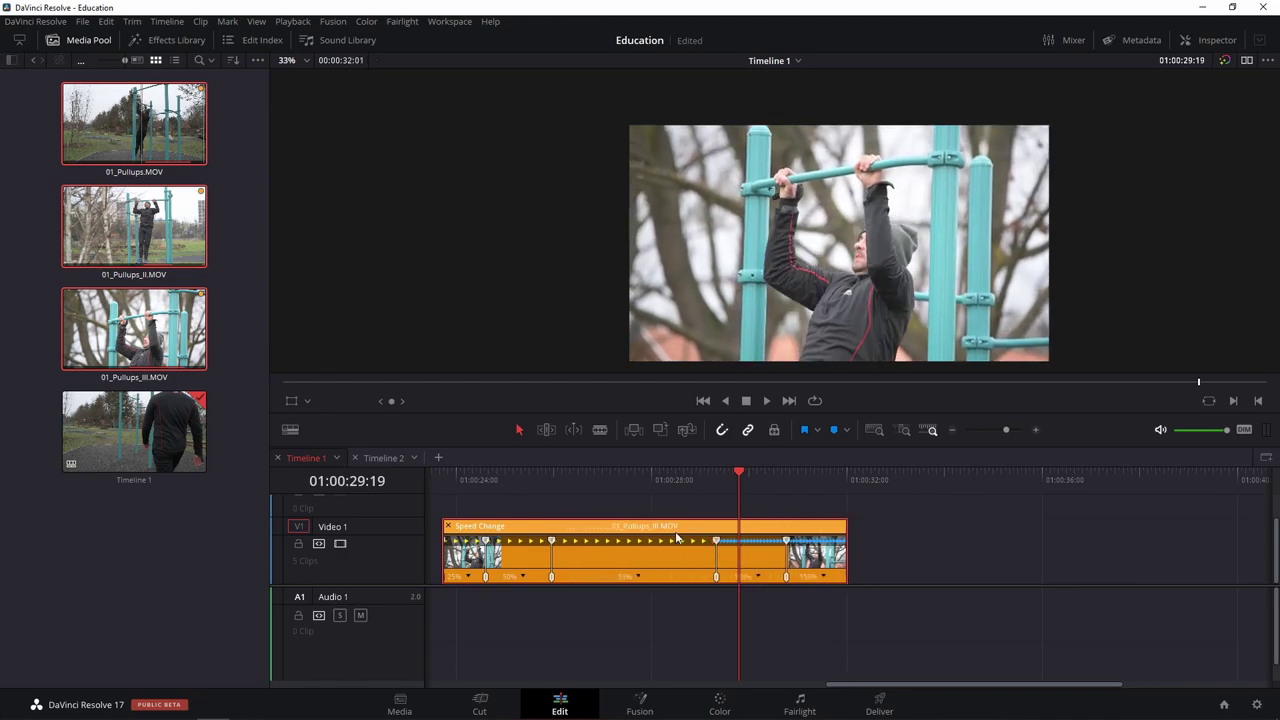
Add a speed point at the playhead, then clear the next speed point from the clip.
click(642, 477)
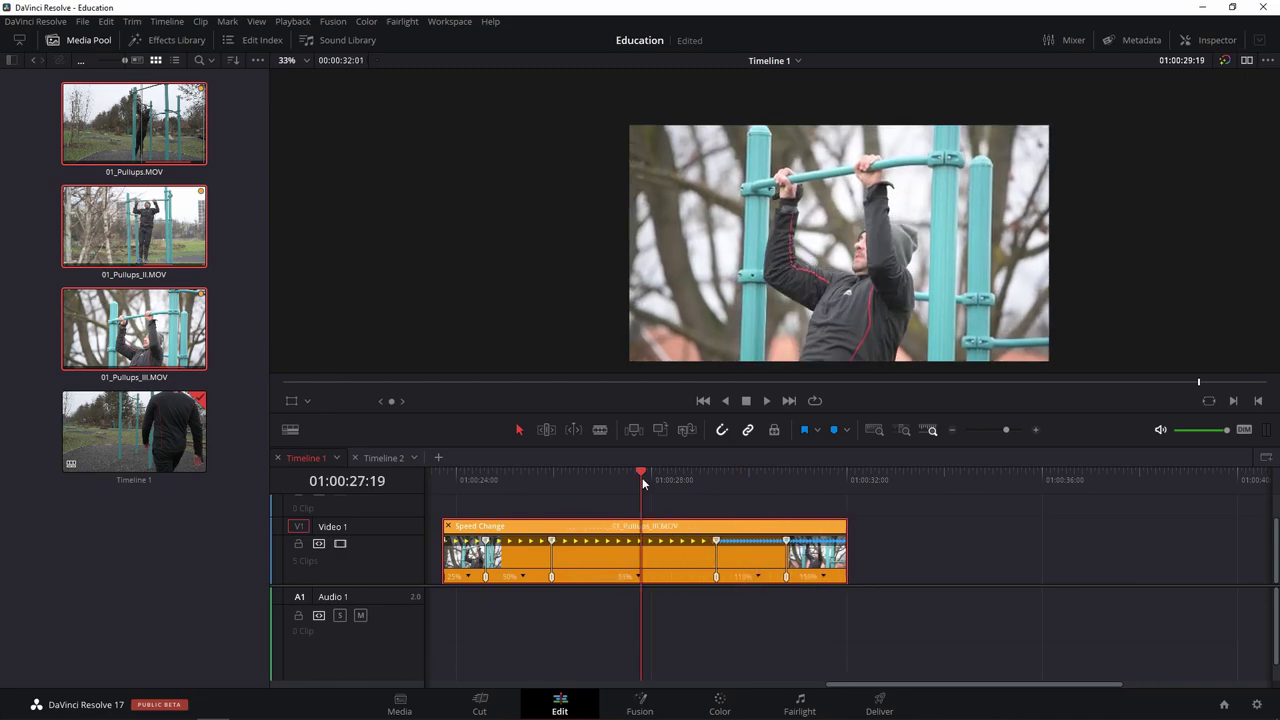
right_click(642, 550)
click(637, 577)
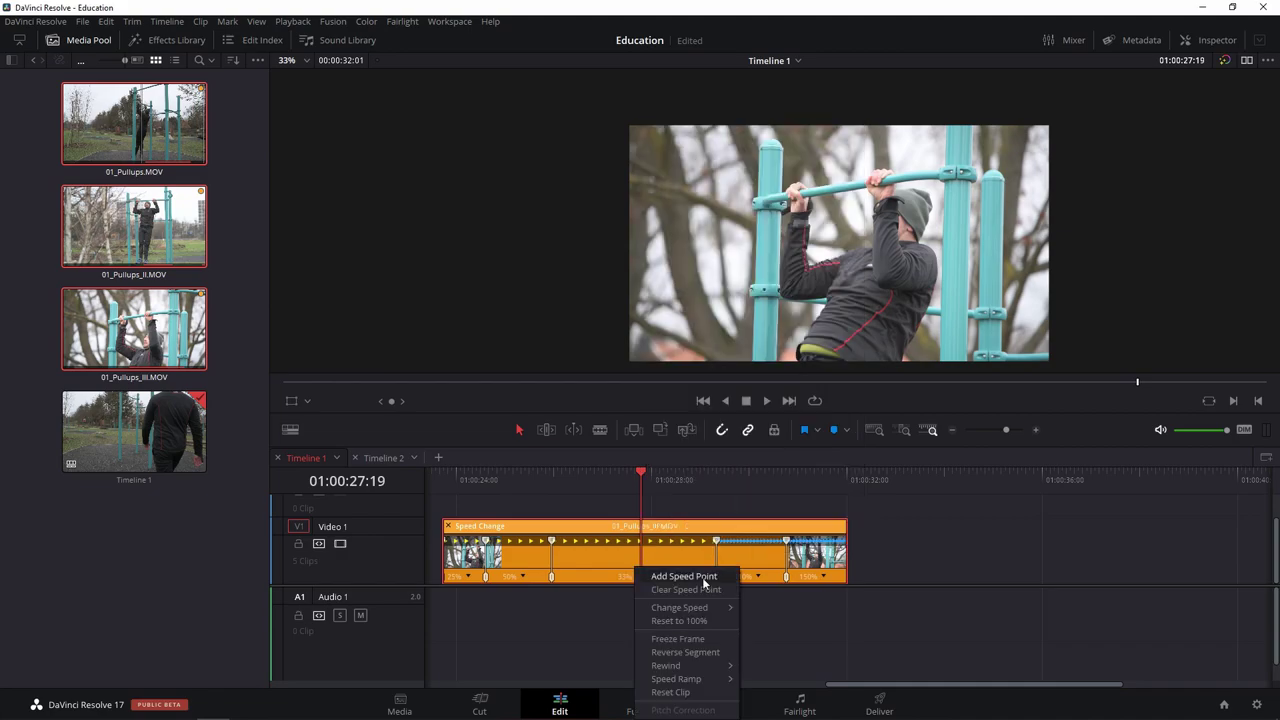
click(688, 574)
click(715, 577)
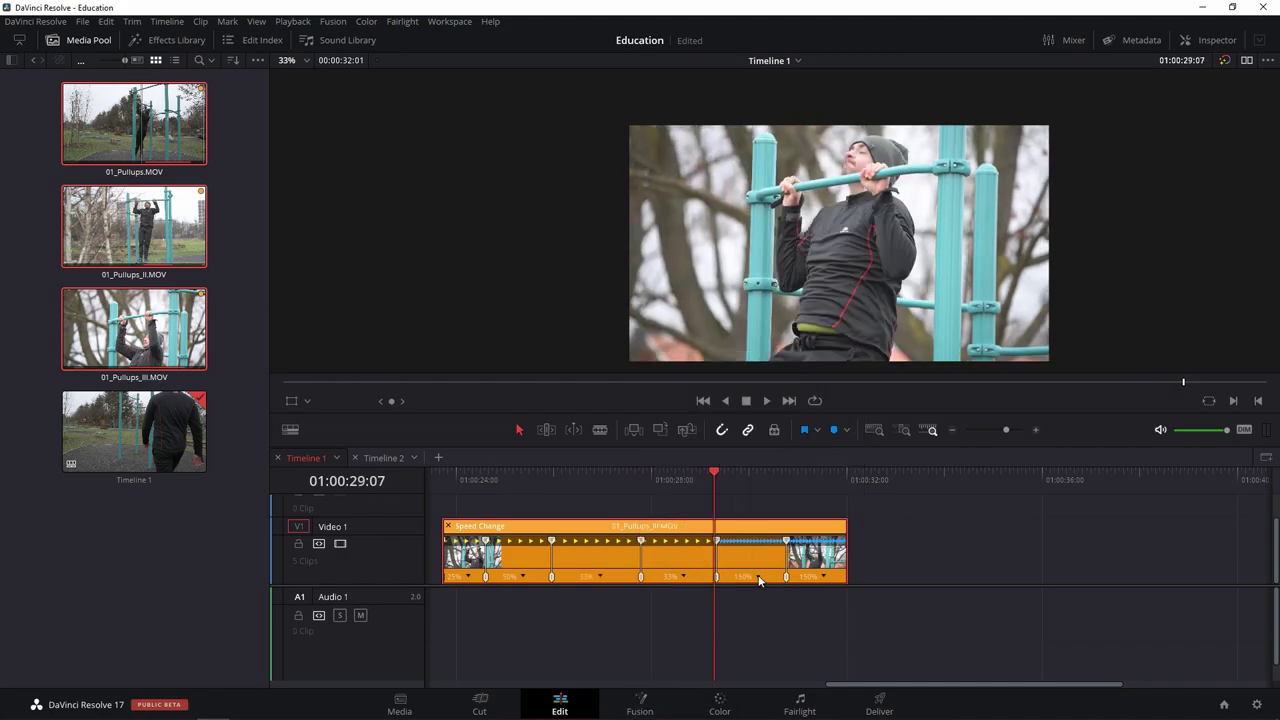
click(757, 577)
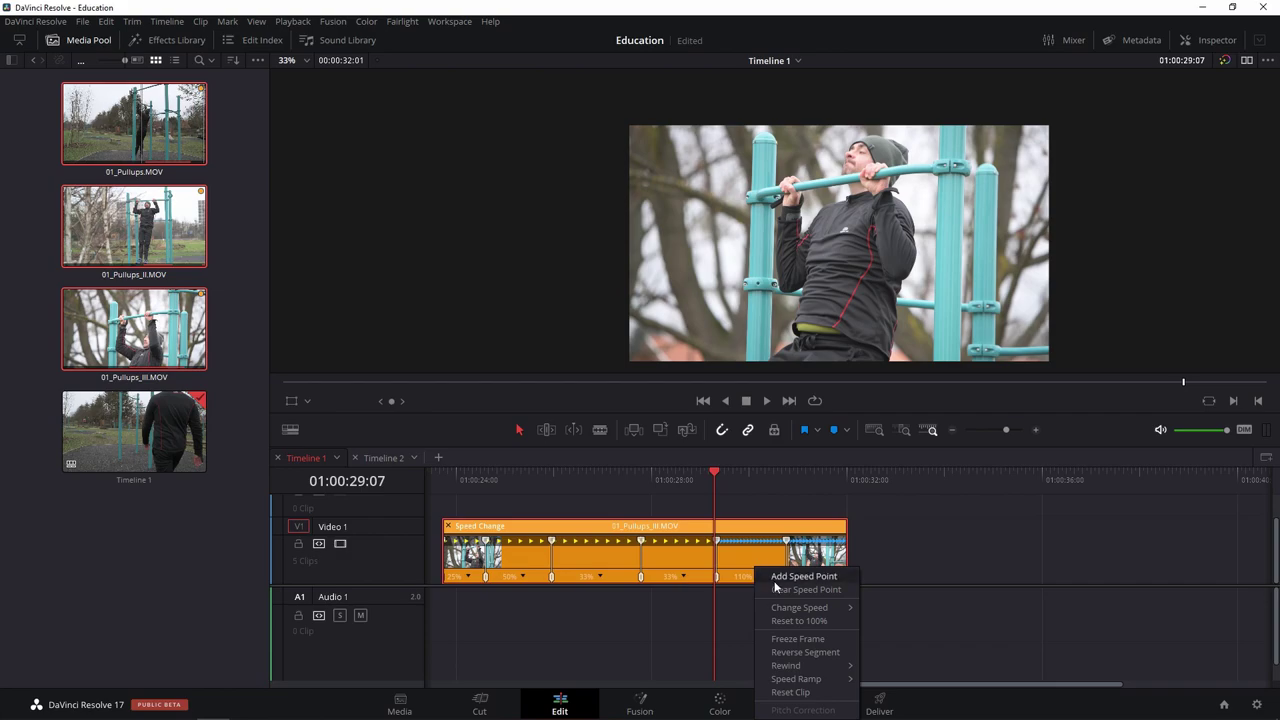
click(778, 589)
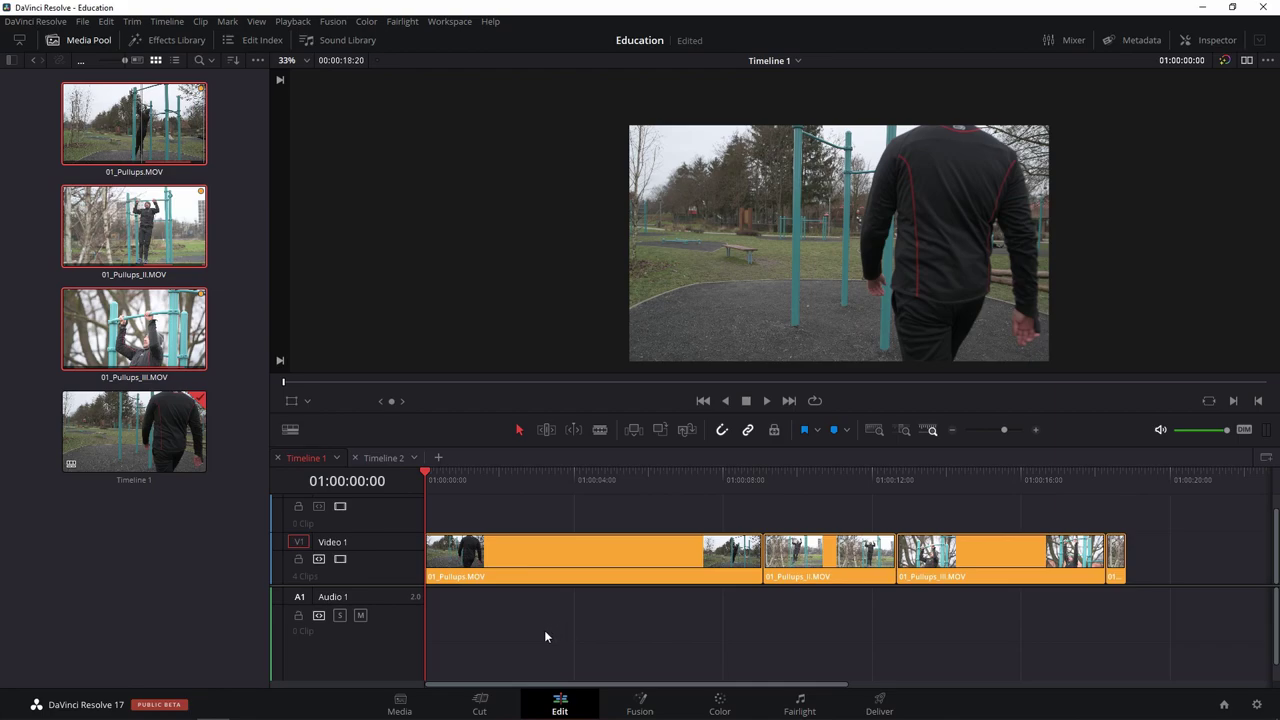
Turn off stacked timelines and show the retime curve under 01_Pullups.MOV, zoomed in.
click(290, 429)
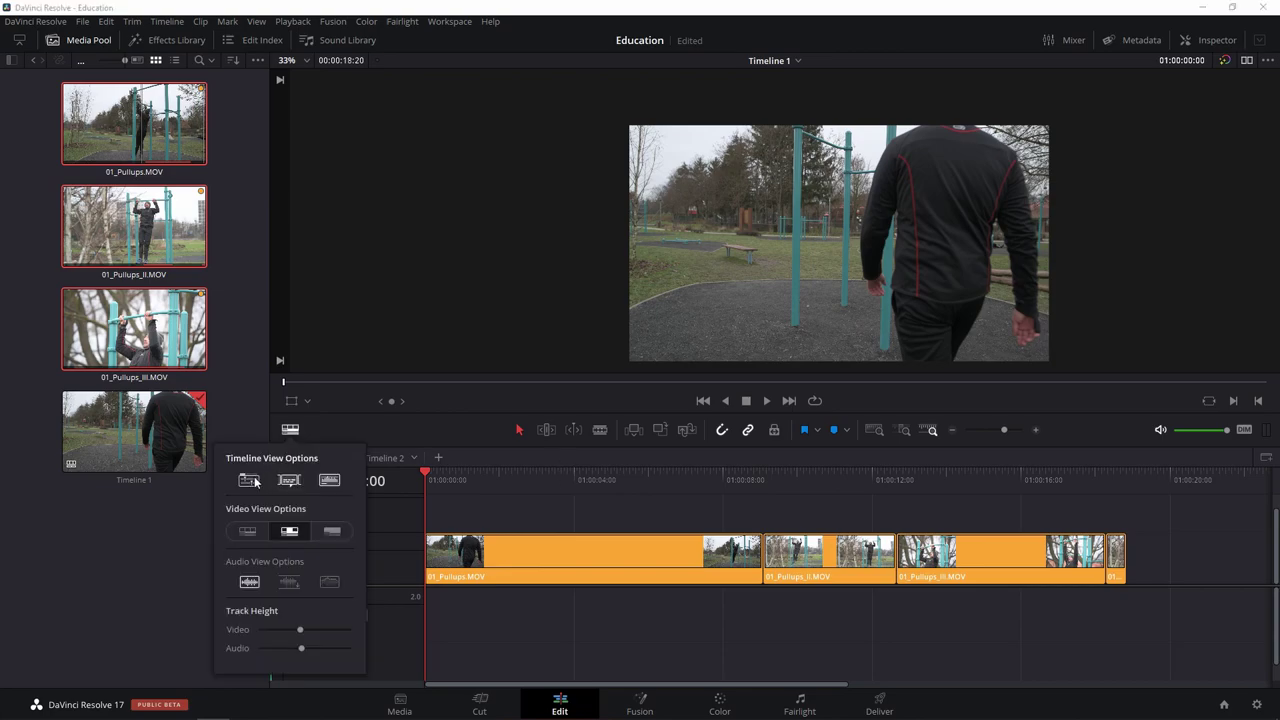
click(256, 482)
click(611, 498)
right_click(611, 498)
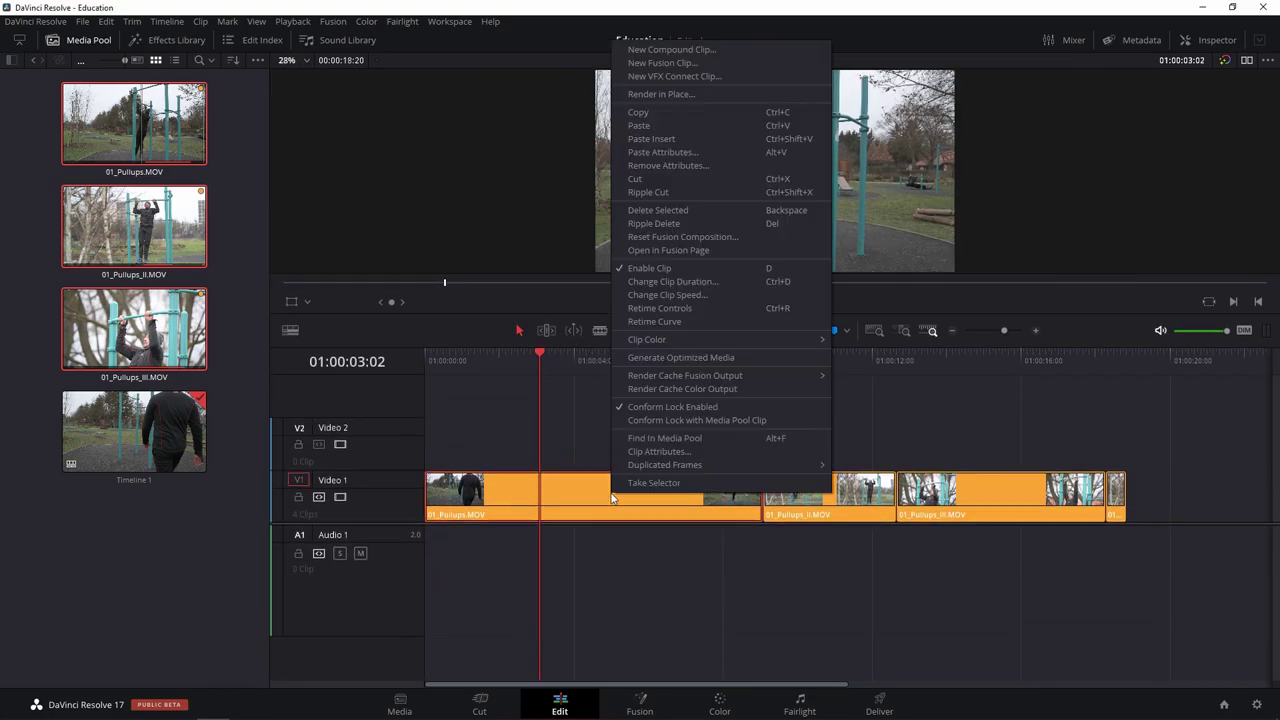
click(675, 323)
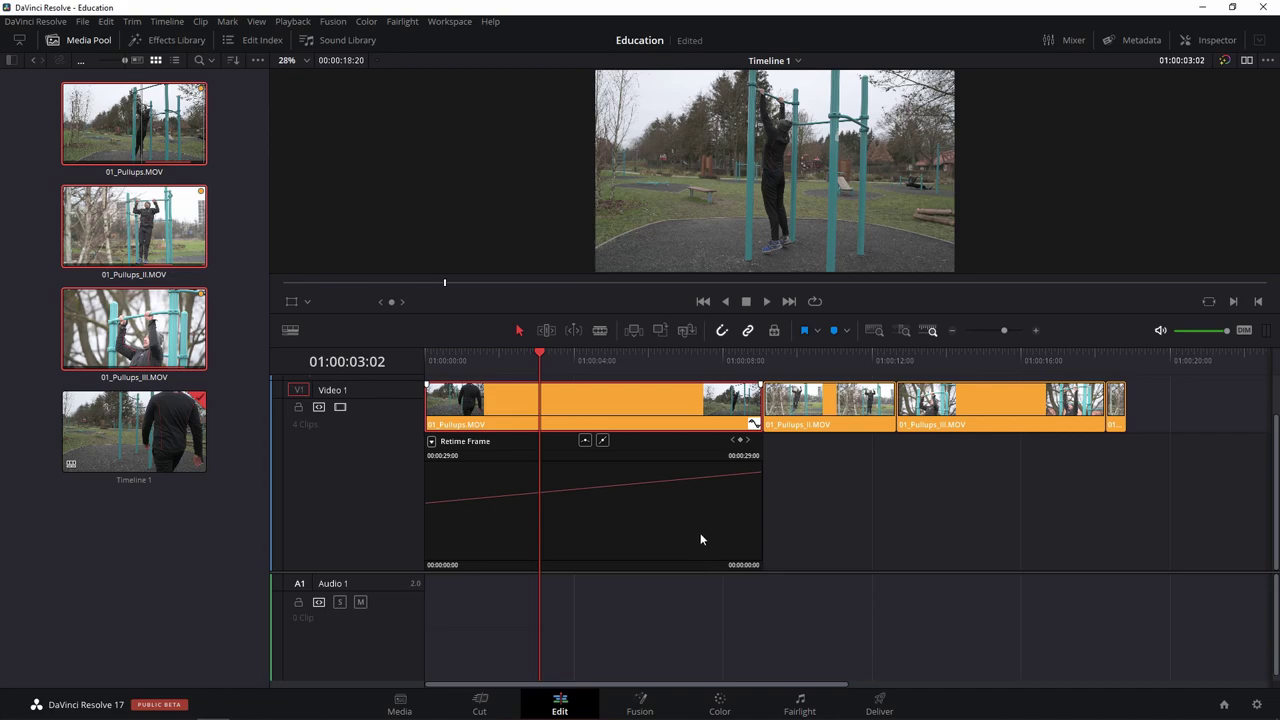
key(ctrl+equal)
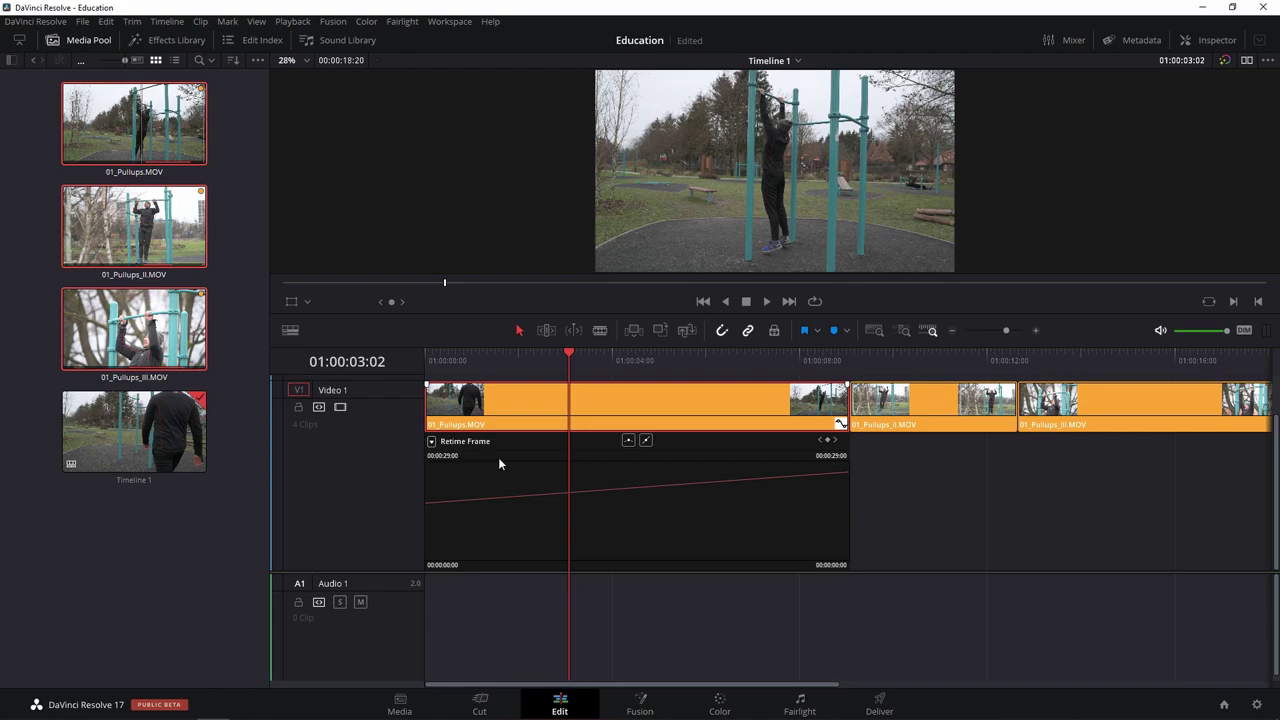
Switch the curve display to Retime Speed, with Retime Frame unchecked.
click(431, 443)
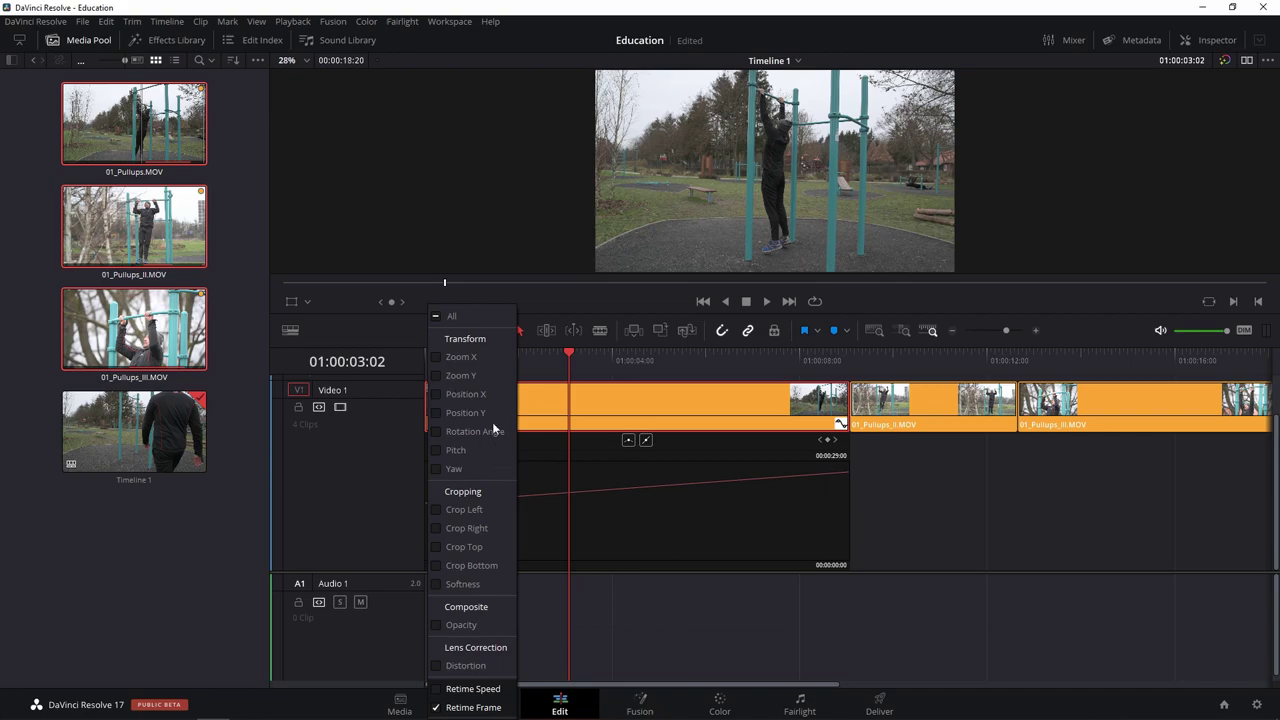
click(437, 694)
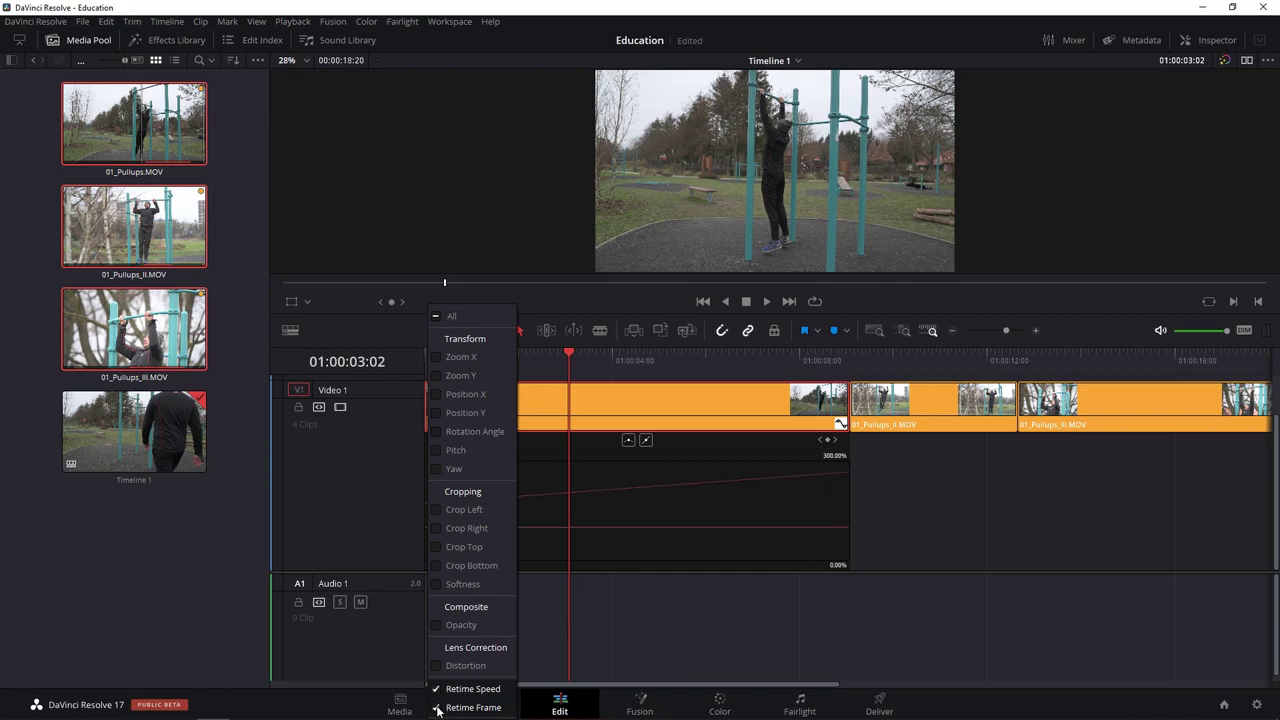
click(437, 707)
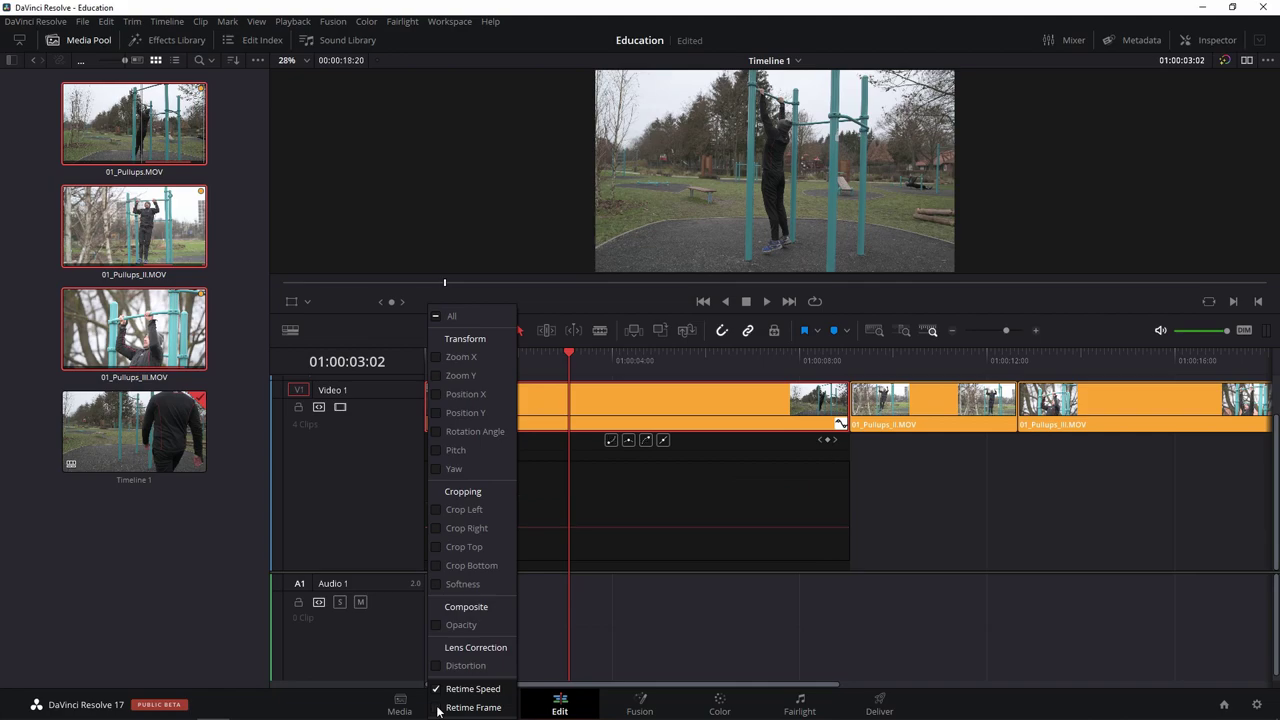
click(780, 531)
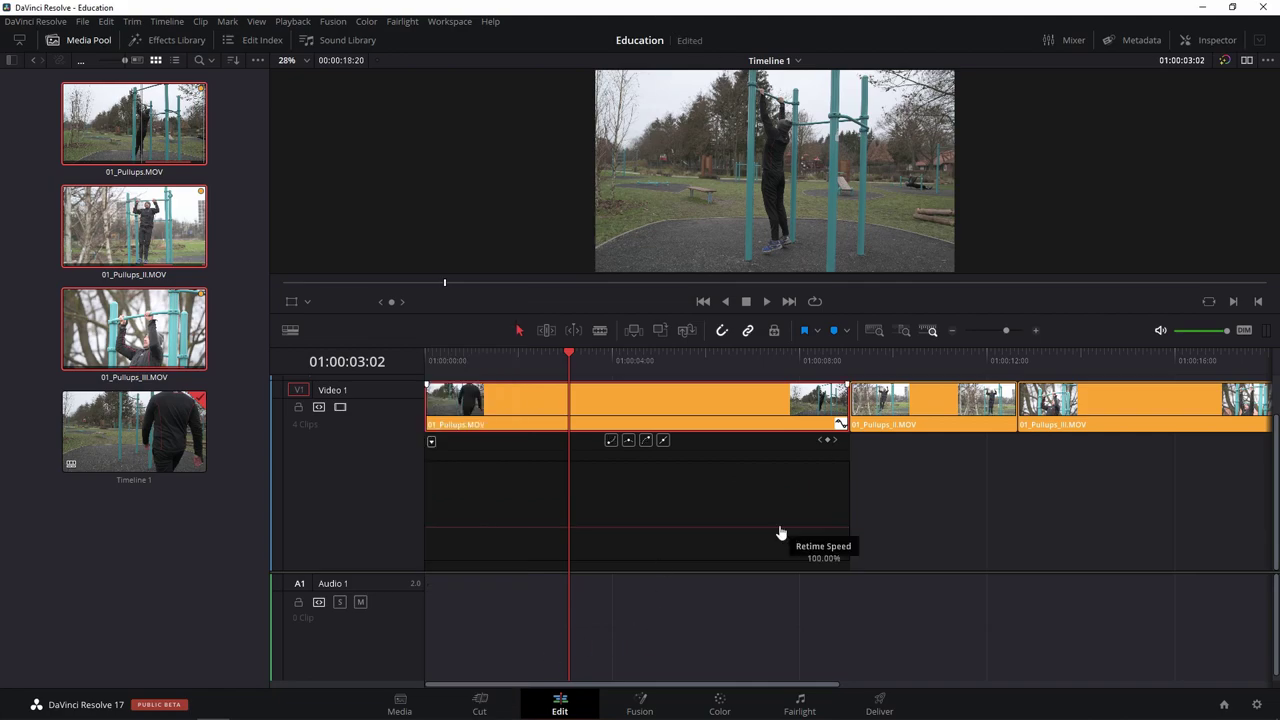
click(570, 352)
scroll(590, 430, up, 1)
scroll(656, 436, up, 2)
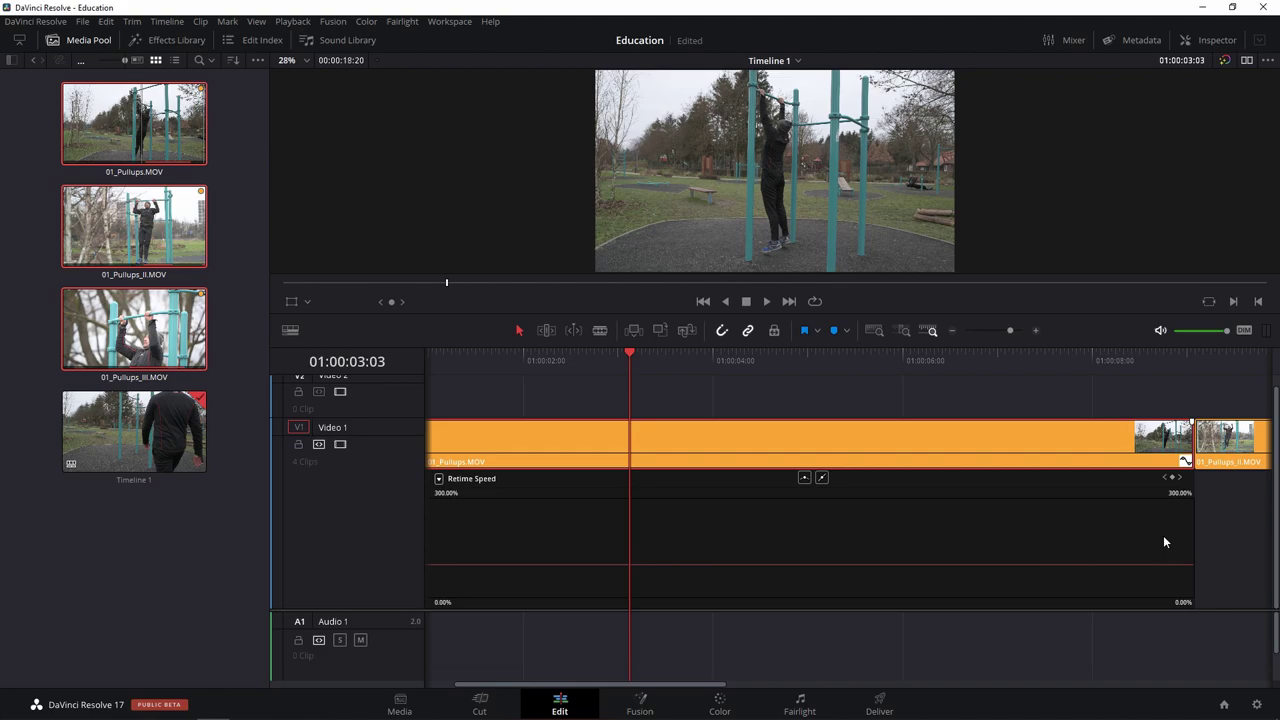
mouse_move(538, 566)
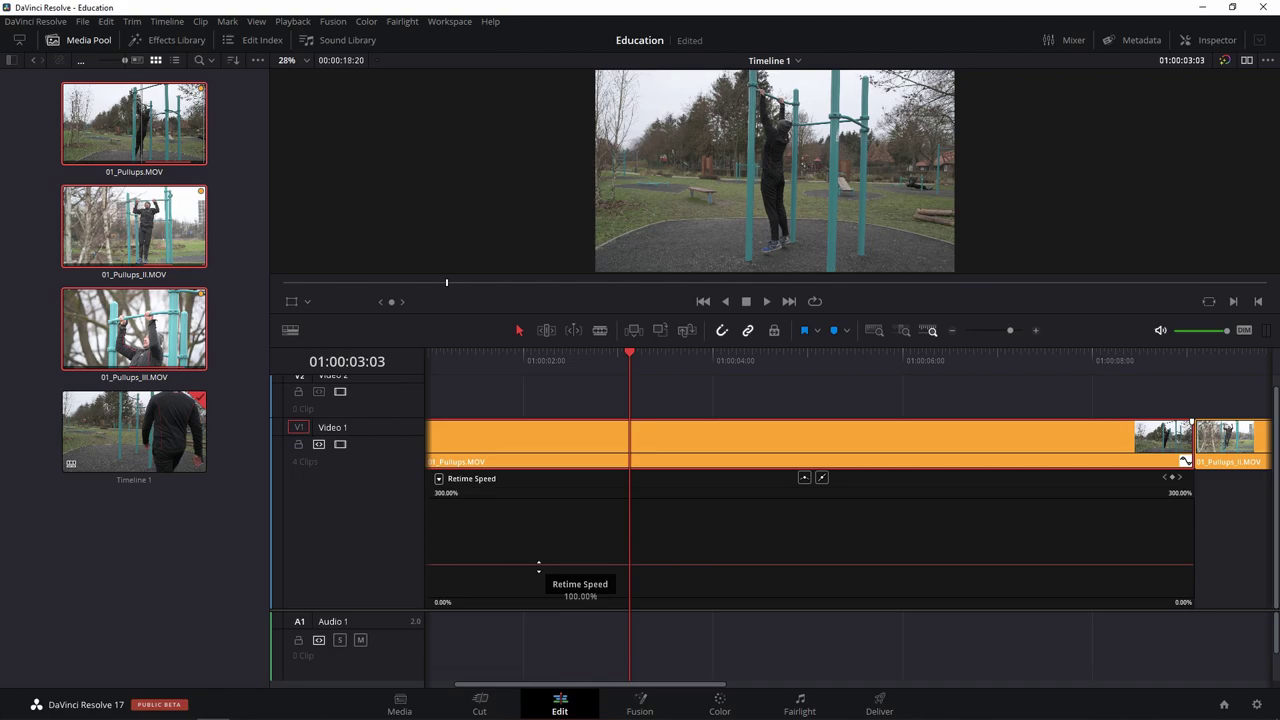
drag(538, 566, 544, 488)
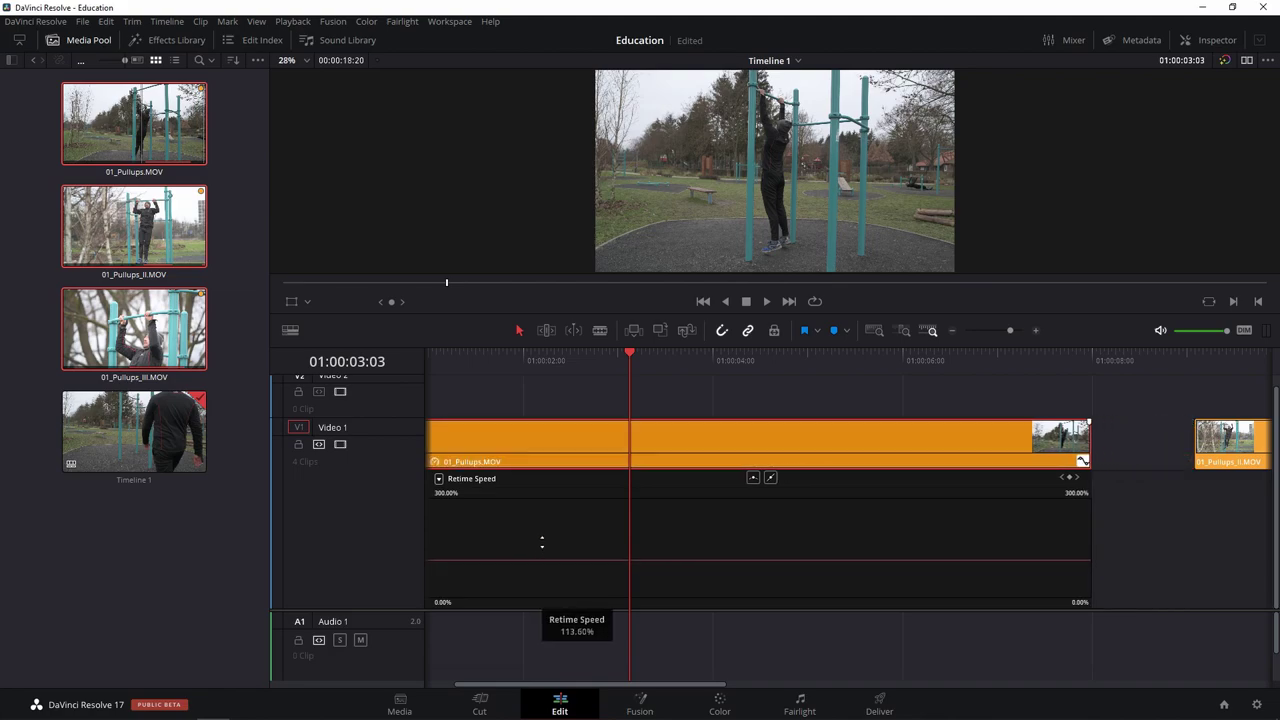
drag(544, 489, 554, 481)
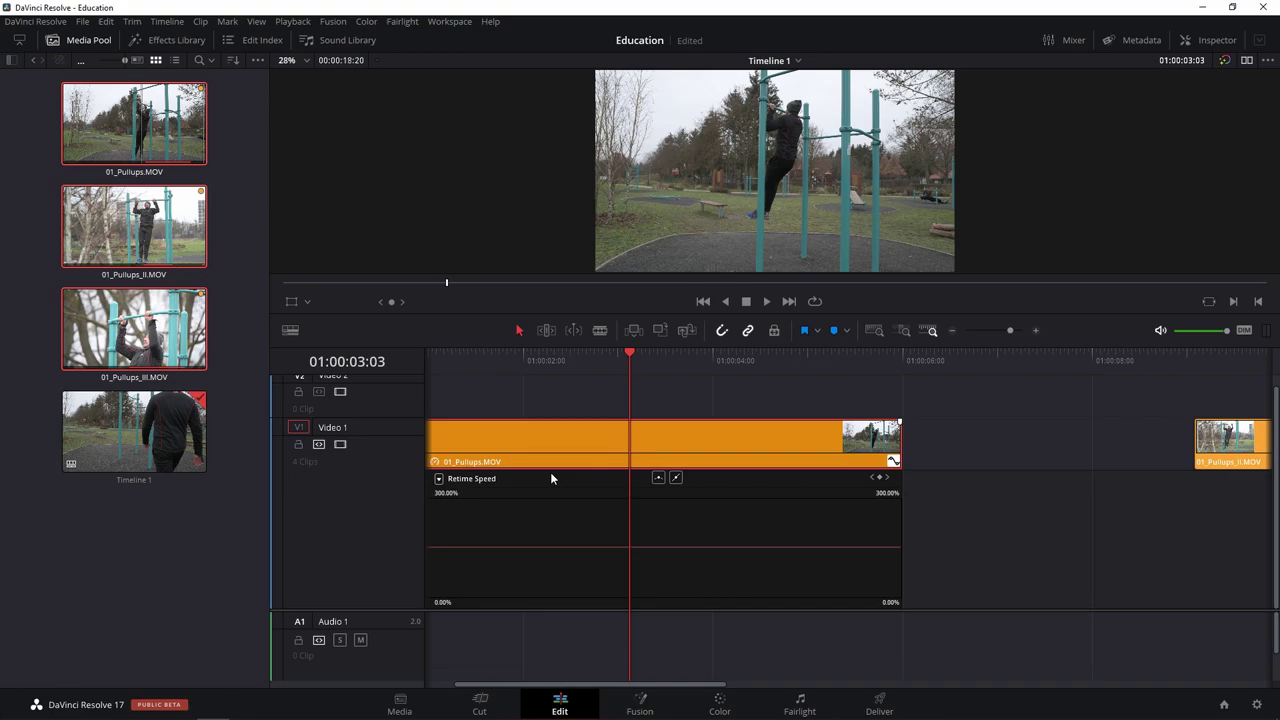
click(457, 374)
key(space)
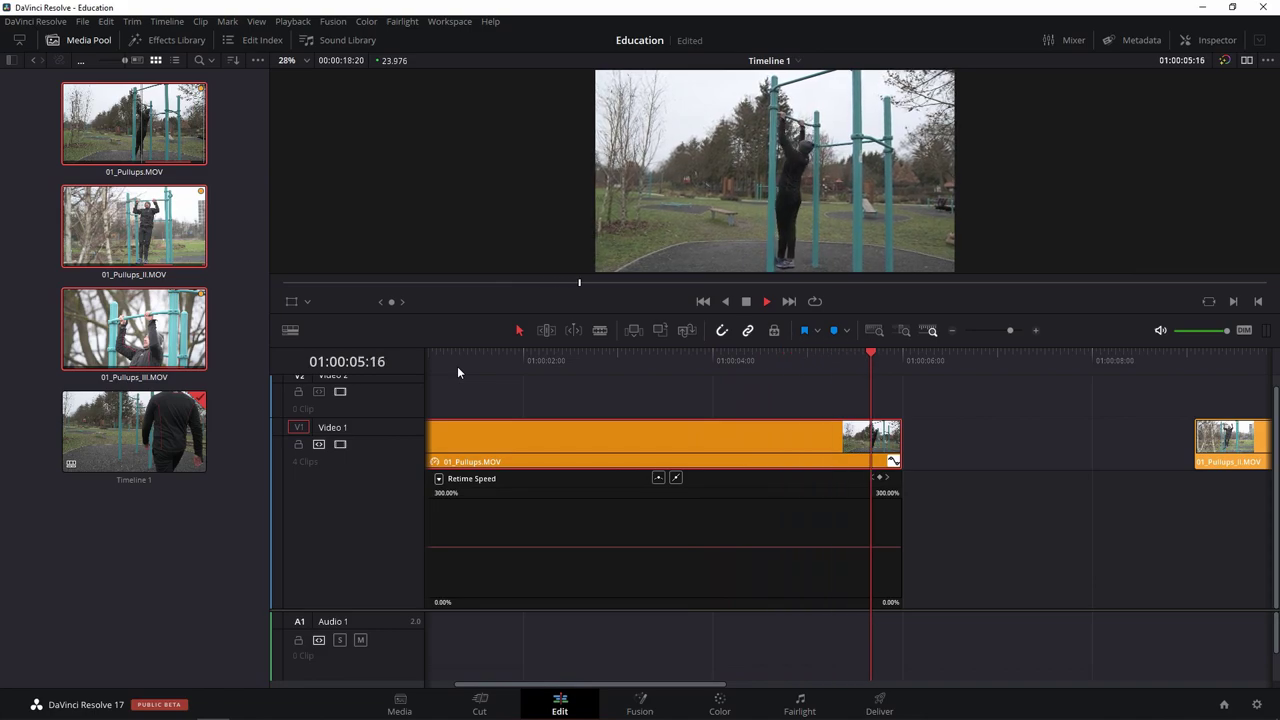
key(space)
key(ctrl+z)
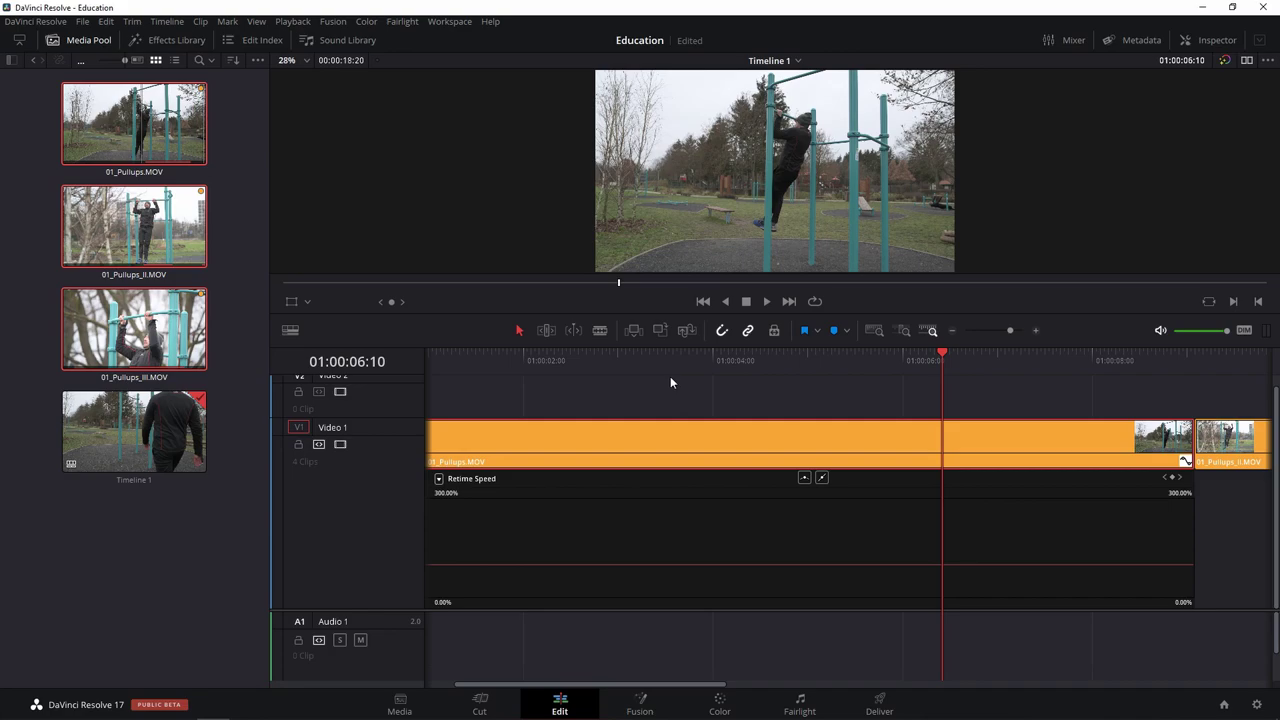
key(Home)
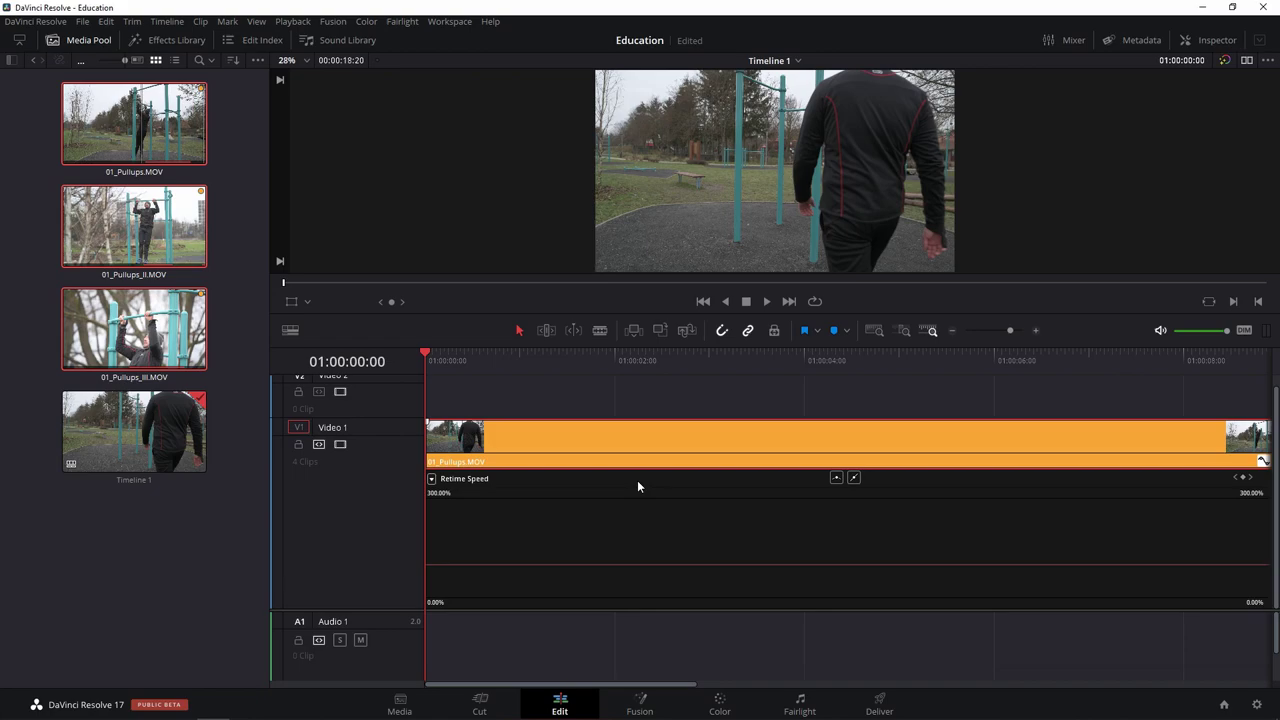
Add a speed keyframe inside the clip and raise the following section to 149.20%.
mouse_move(440, 358)
mouse_down()
mouse_move(481, 358)
mouse_move(780, 468)
mouse_up()
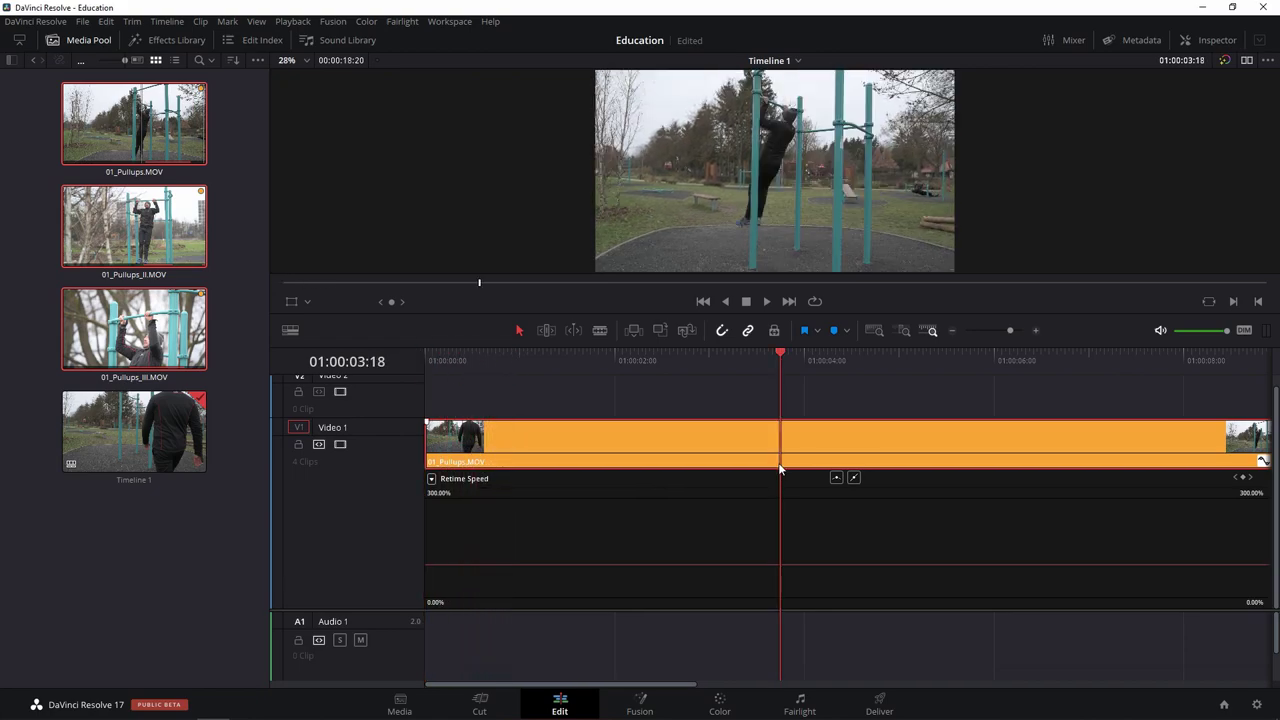
mouse_move(803, 561)
click(1243, 478)
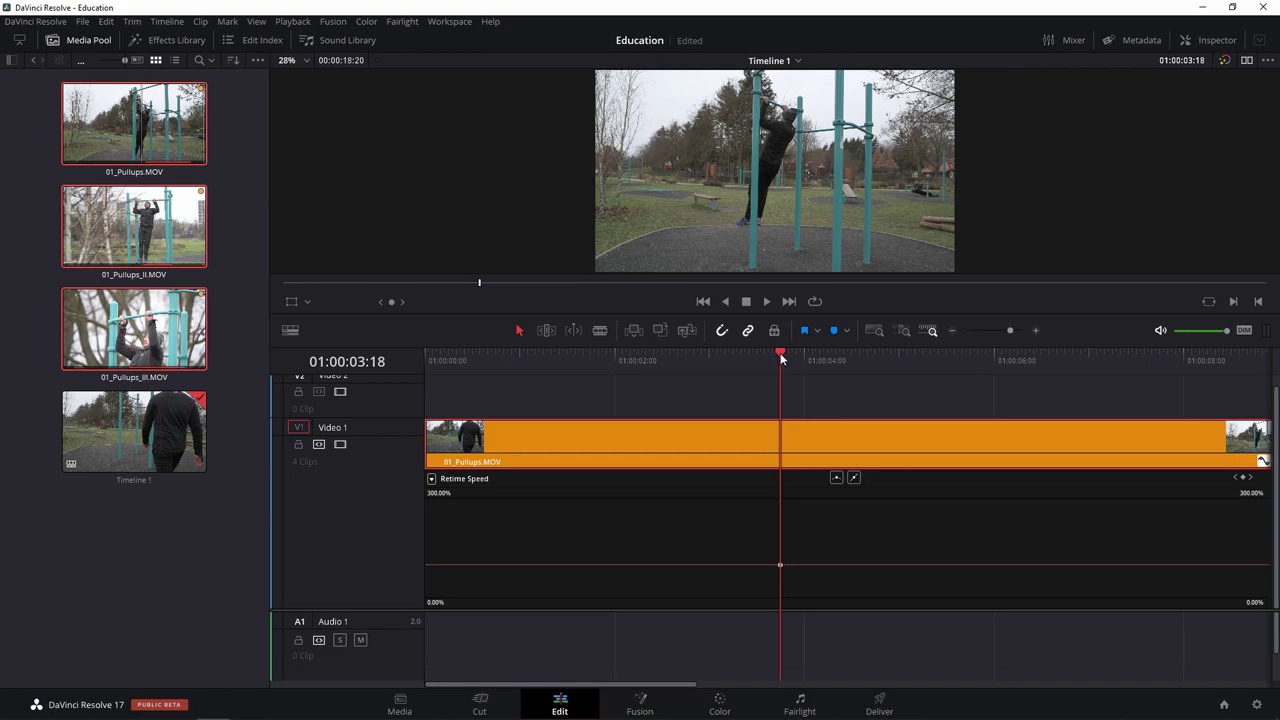
drag(782, 358, 835, 368)
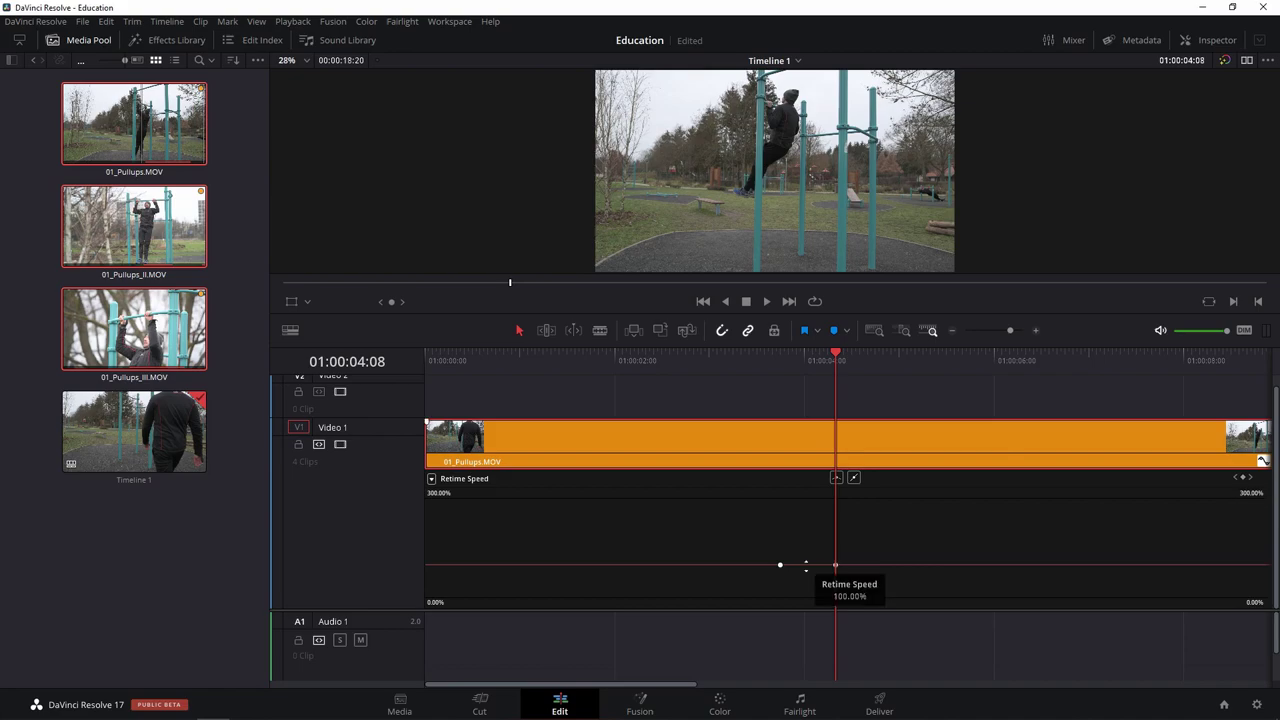
drag(806, 566, 829, 300)
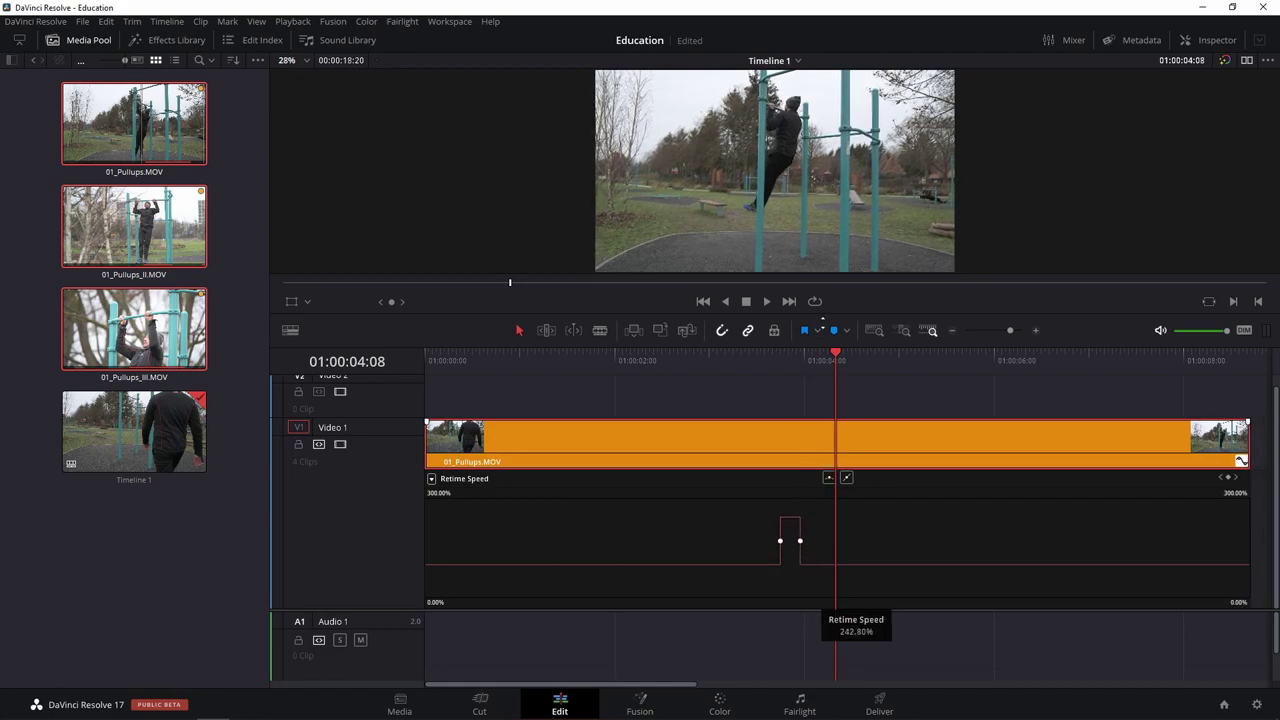
Review the speed change from 01:00:03:10, then flatten the raised section back to 100%.
click(749, 363)
key(space)
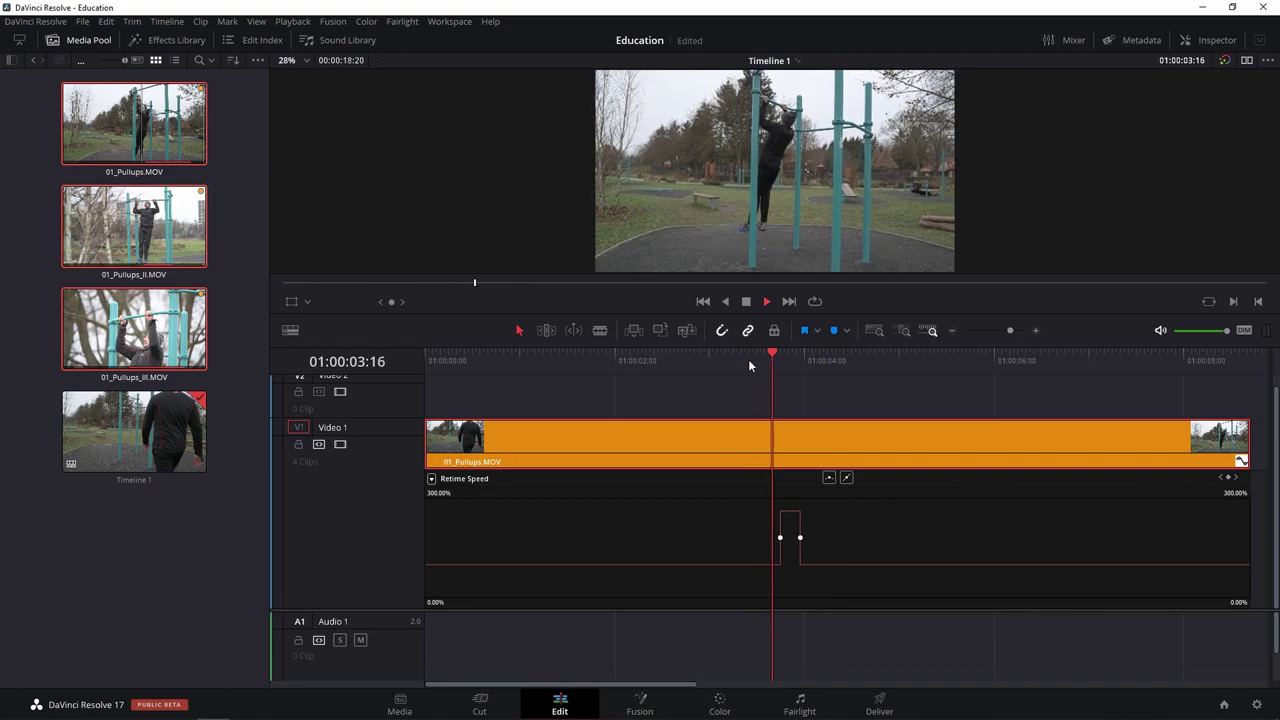
key(space)
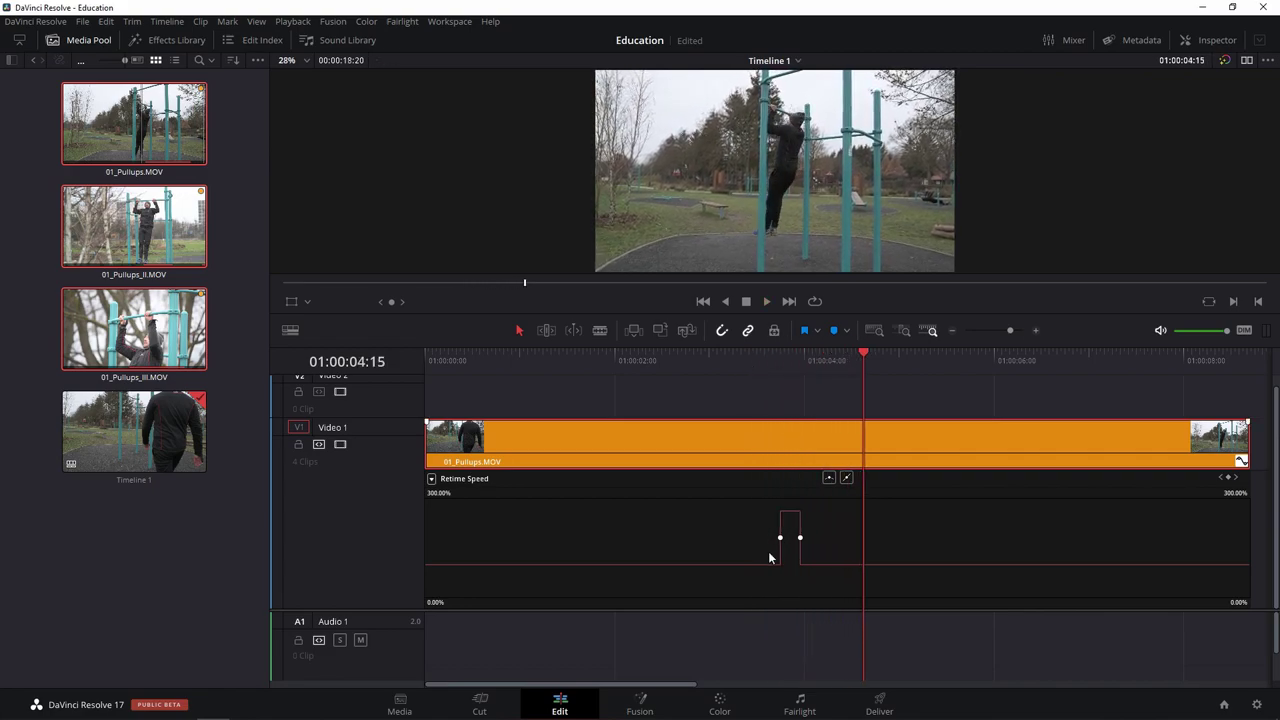
mouse_move(770, 563)
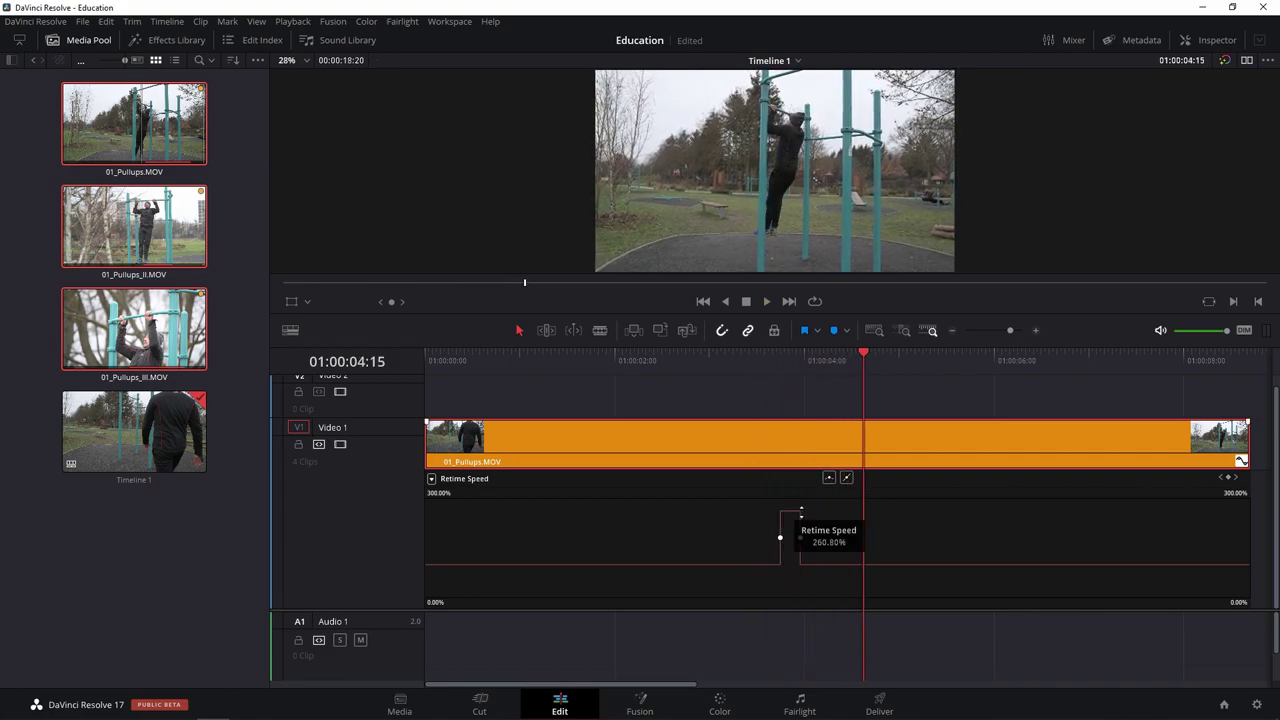
mouse_move(780, 513)
drag(790, 513, 790, 565)
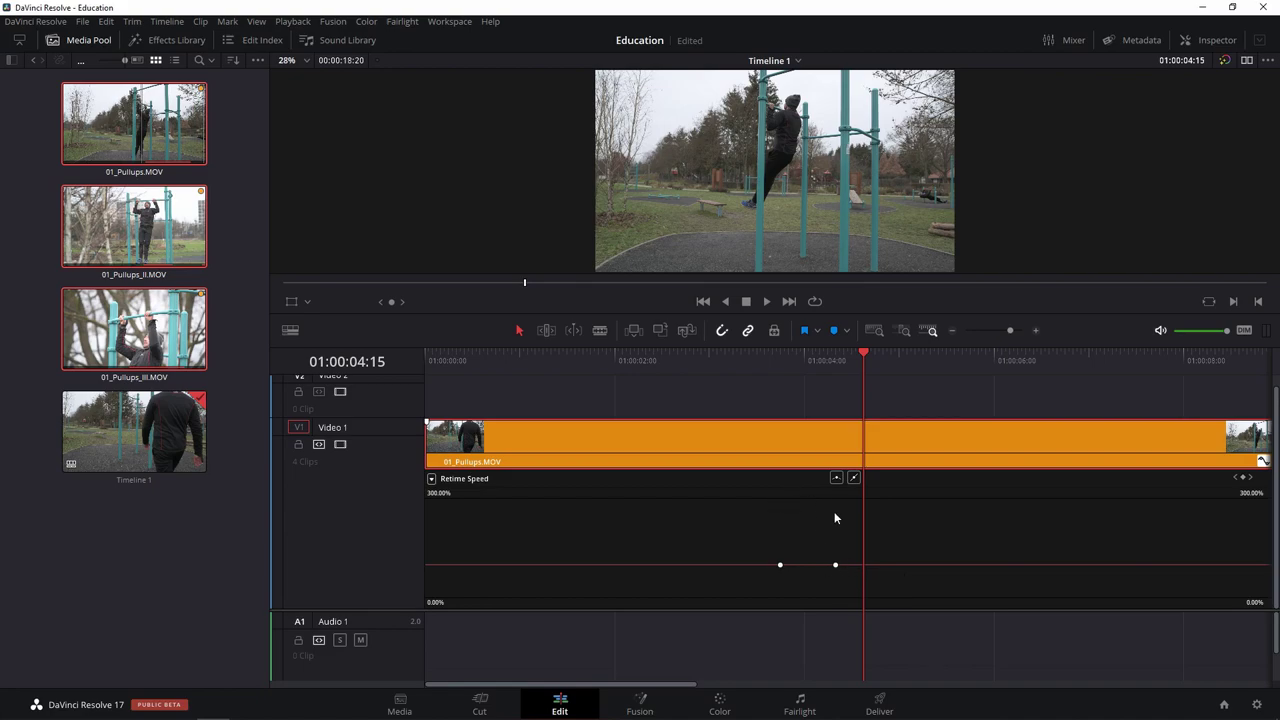
Add a speed point and slow the following section to 40%, undoing a trial speed-up.
click(1243, 477)
mouse_move(821, 564)
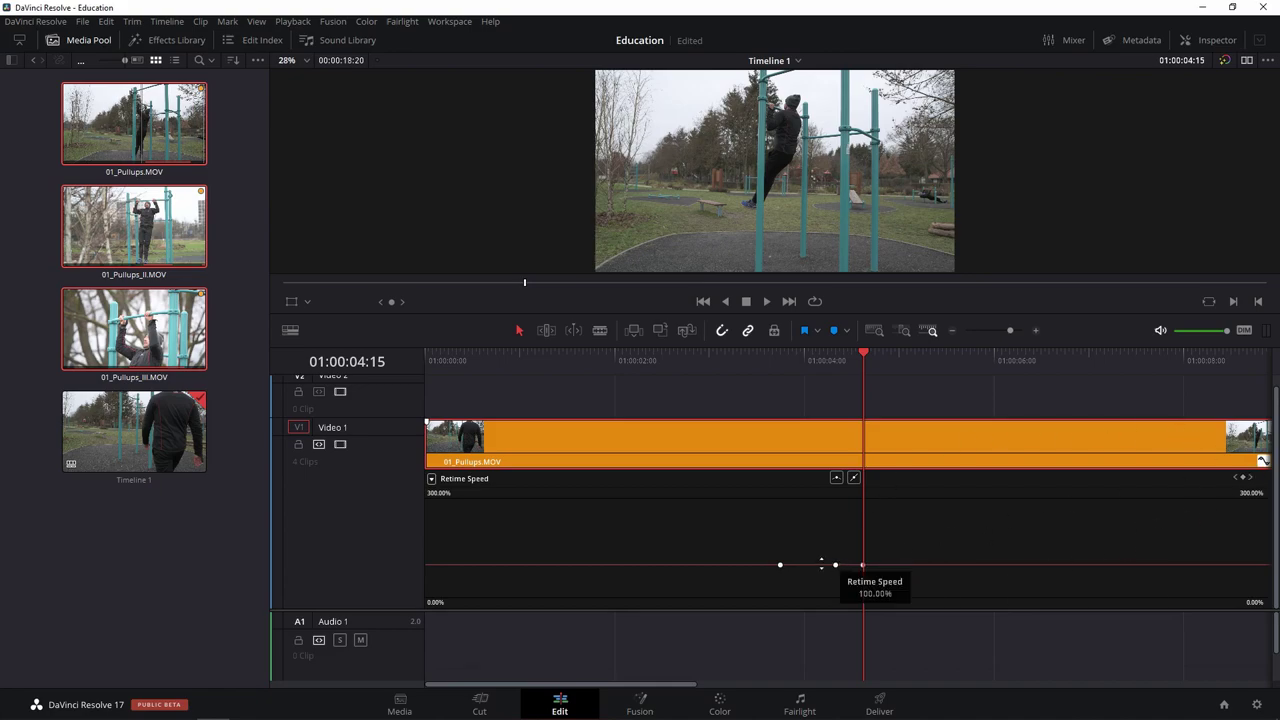
drag(821, 564, 849, 666)
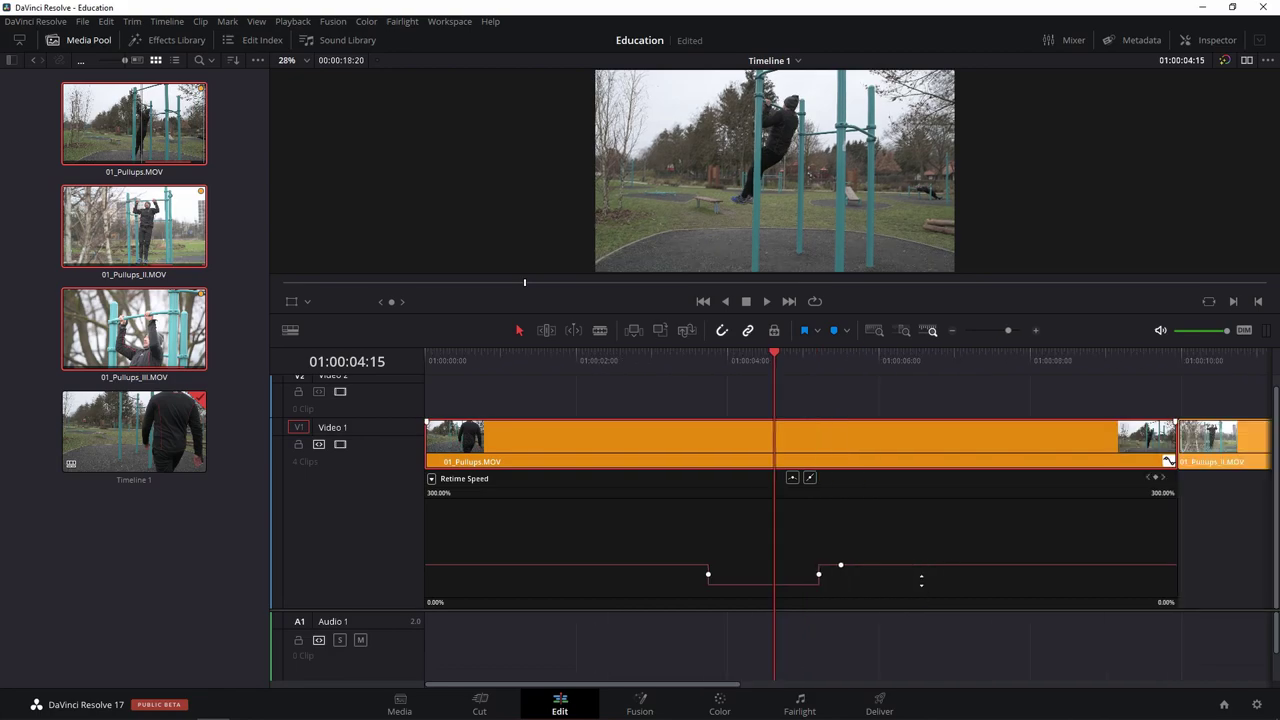
click(810, 580)
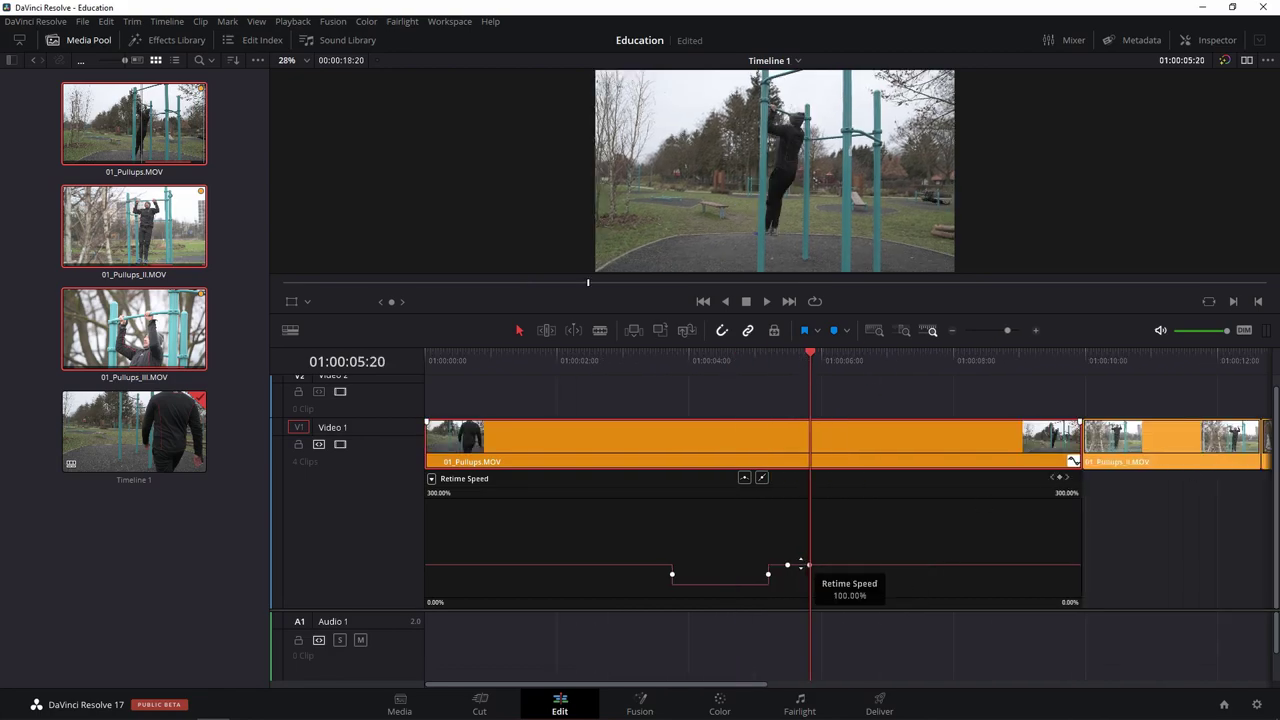
drag(800, 566, 825, 408)
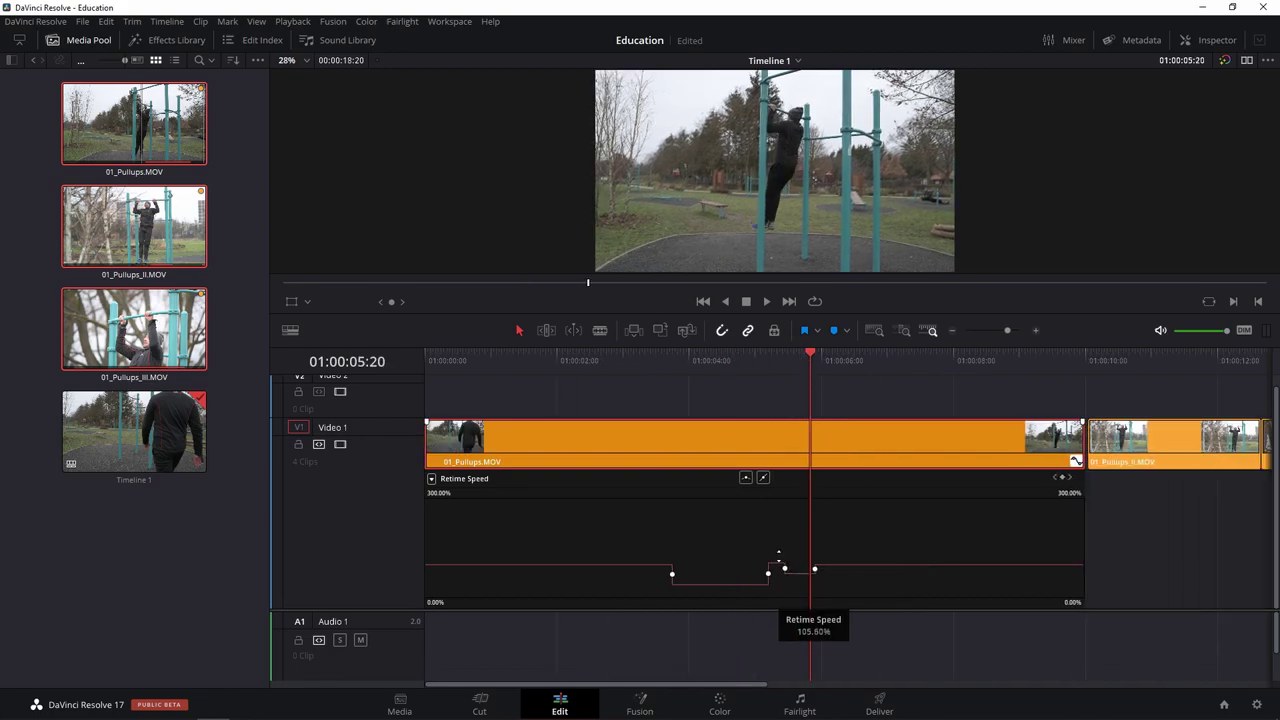
key(ctrl+z)
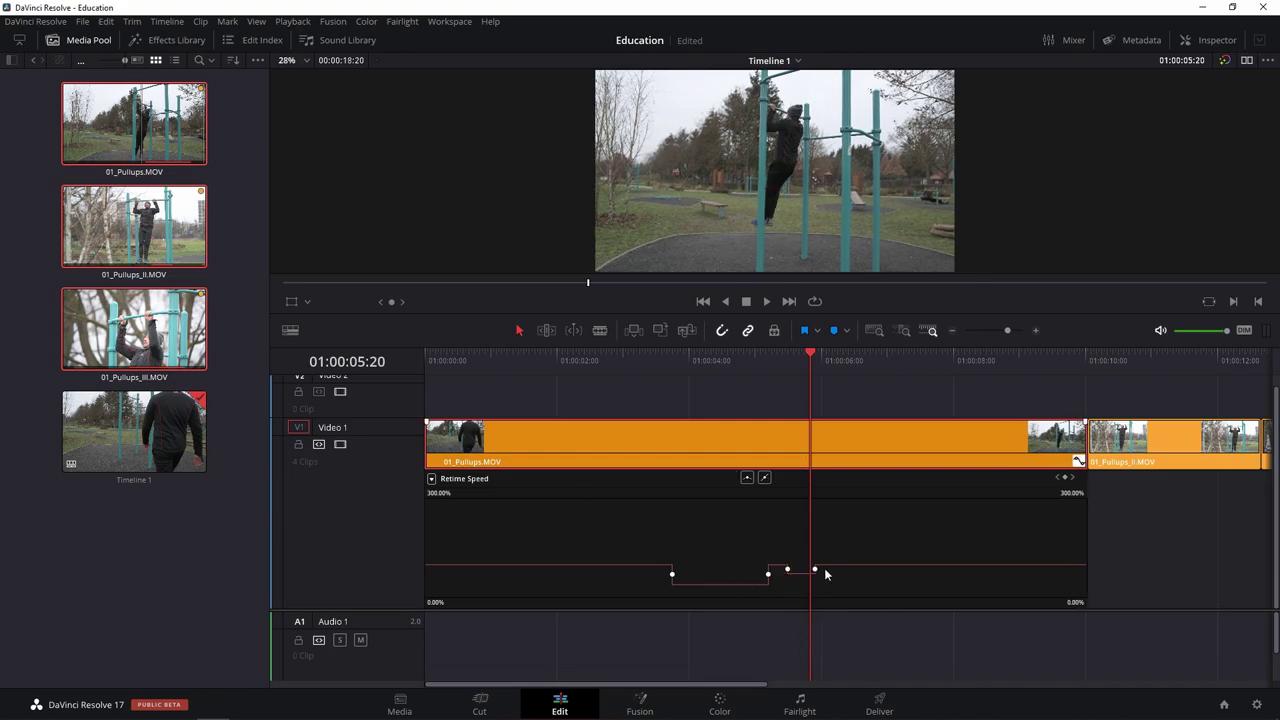
Raise the short section to about 188.80%, move its end point later, and ease the first keyframe.
mouse_move(779, 565)
mouse_down()
mouse_move(792, 547)
mouse_move(817, 560)
mouse_up()
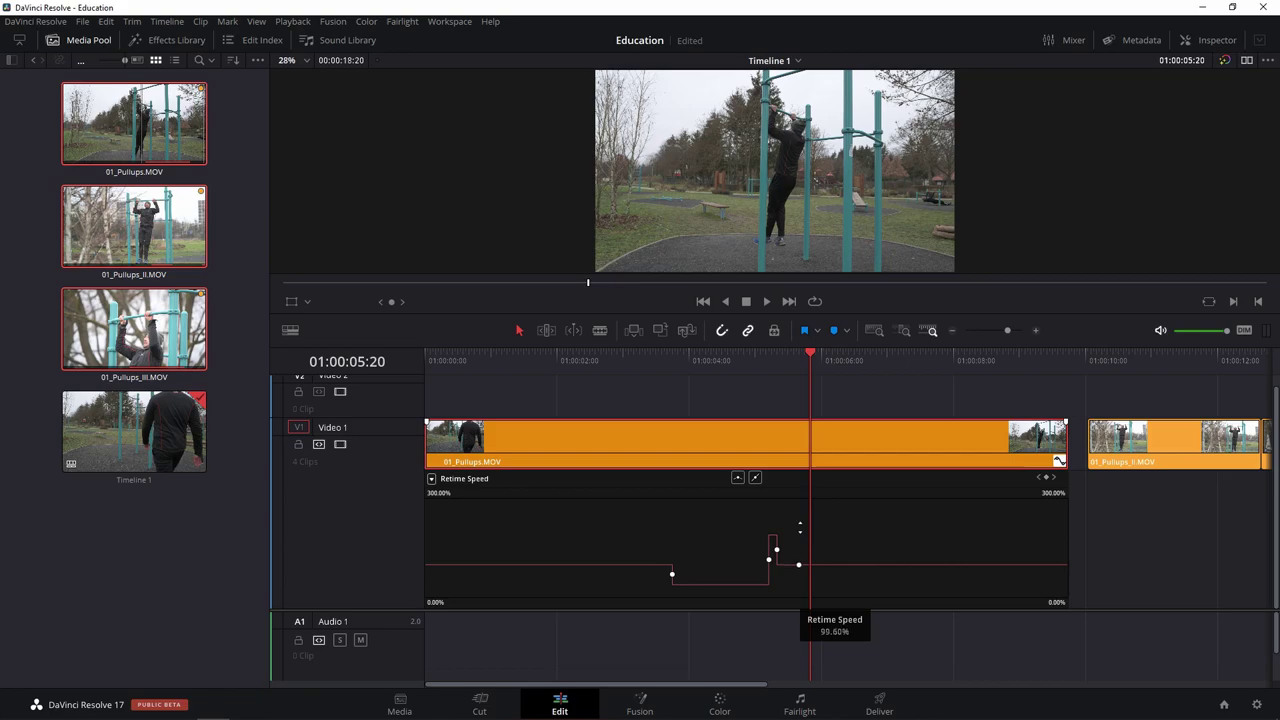
click(781, 551)
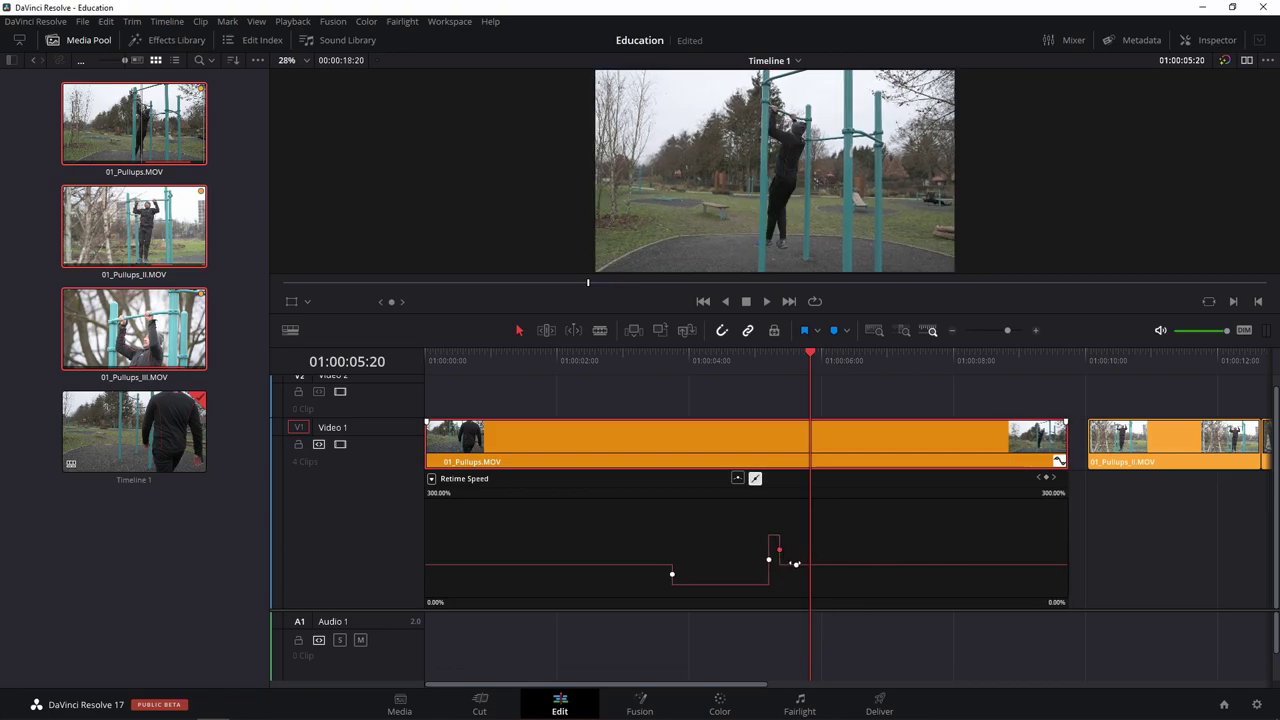
drag(783, 557, 811, 612)
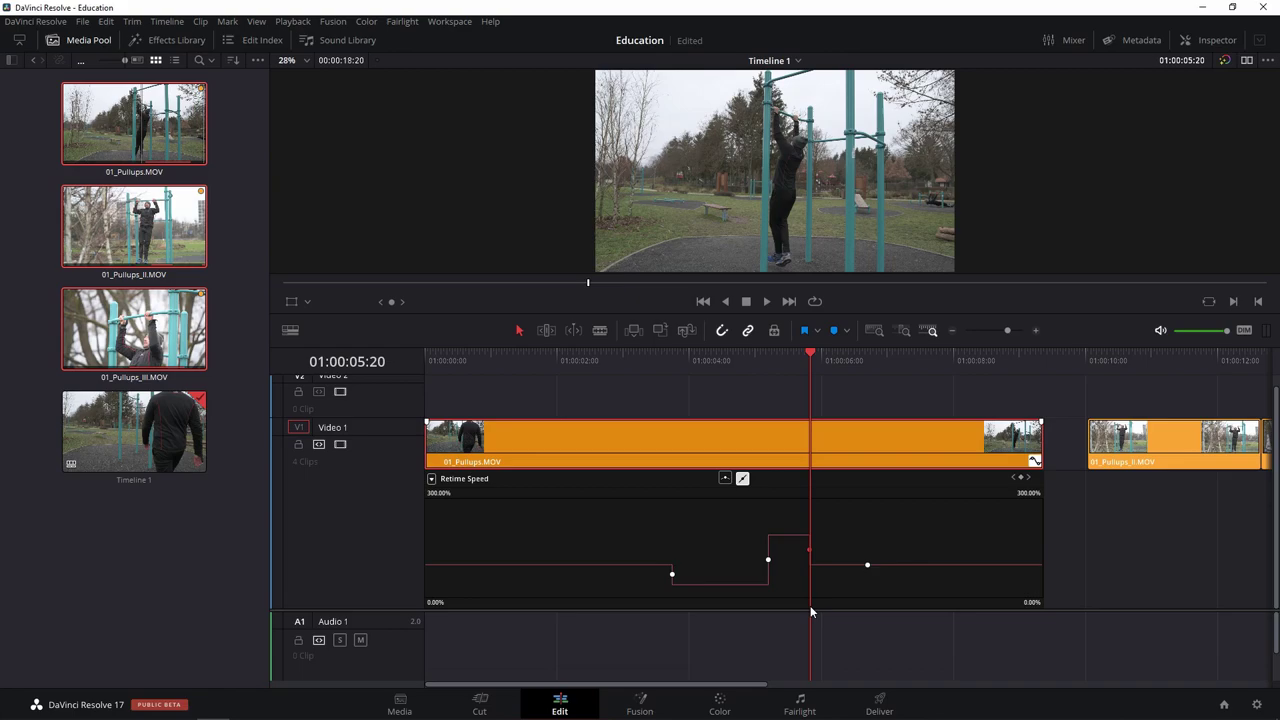
mouse_move(590, 561)
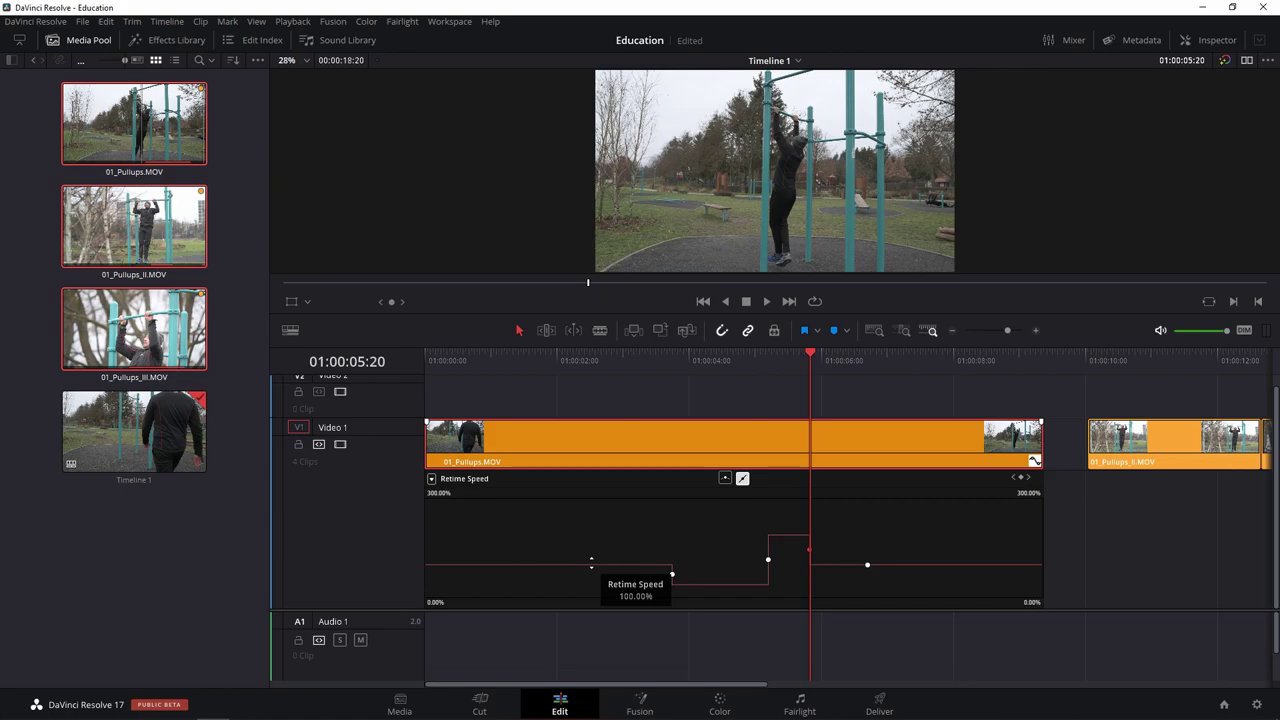
mouse_move(701, 585)
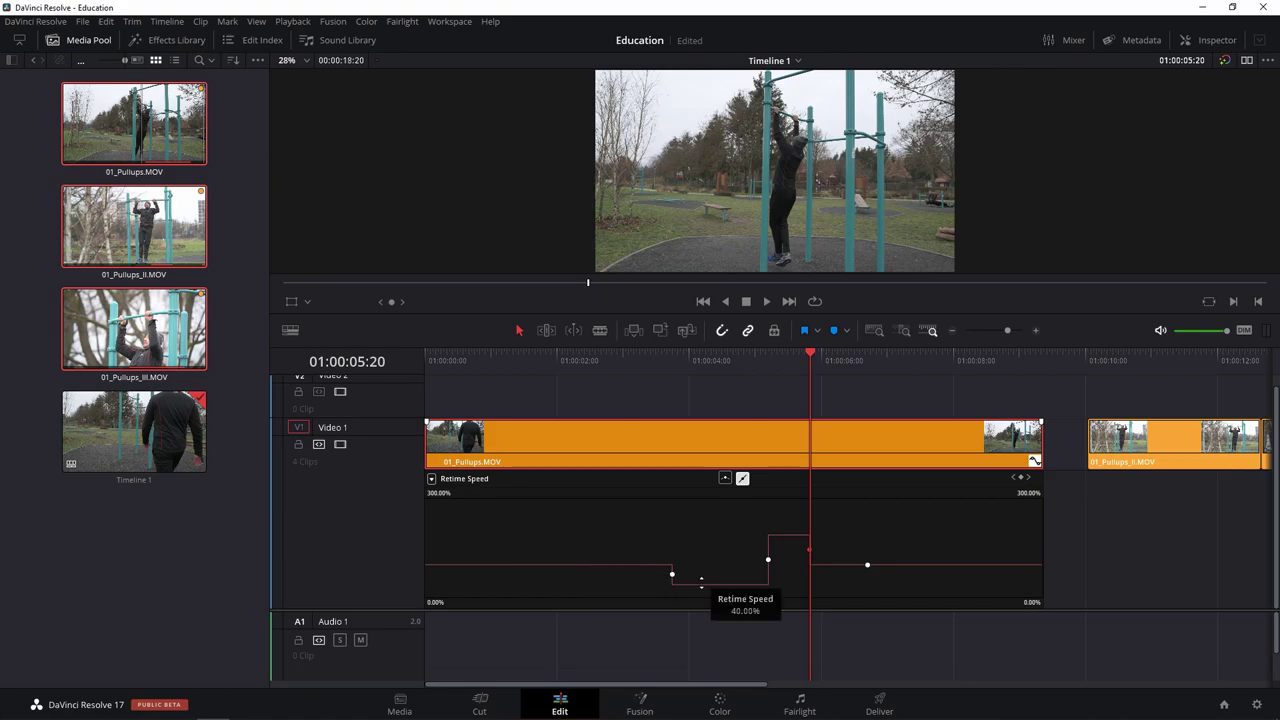
mouse_move(792, 535)
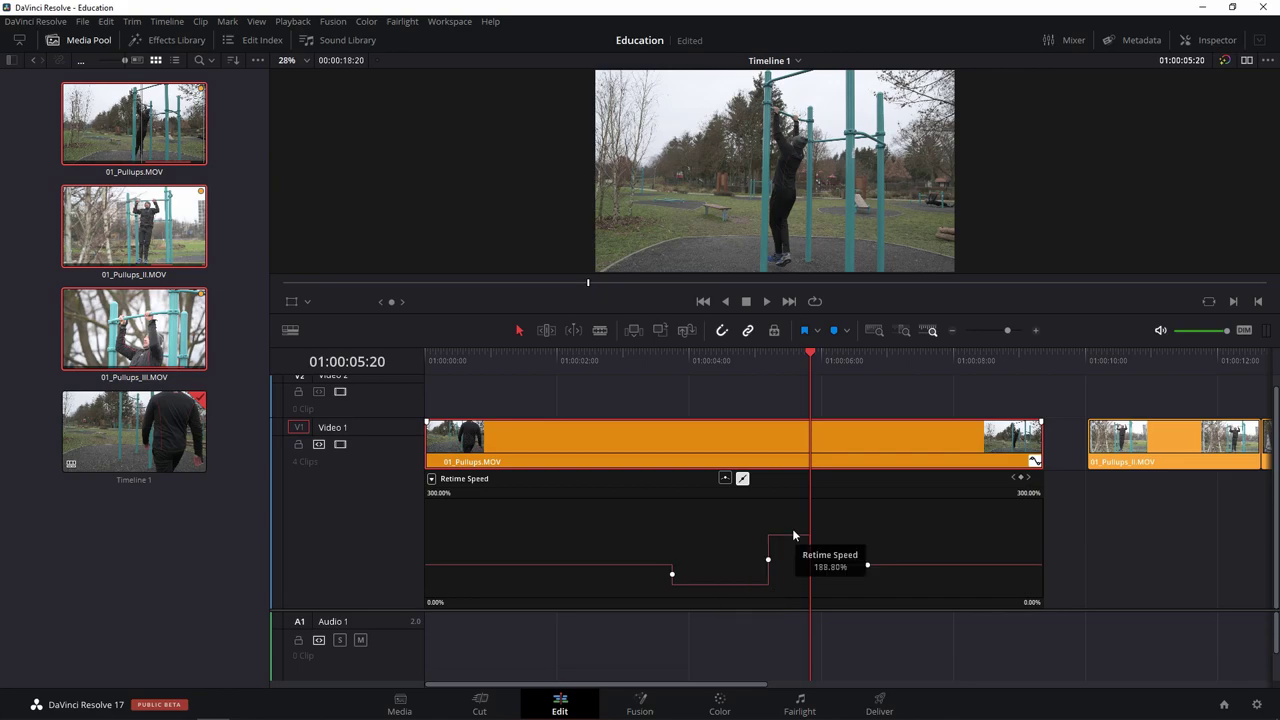
mouse_move(825, 562)
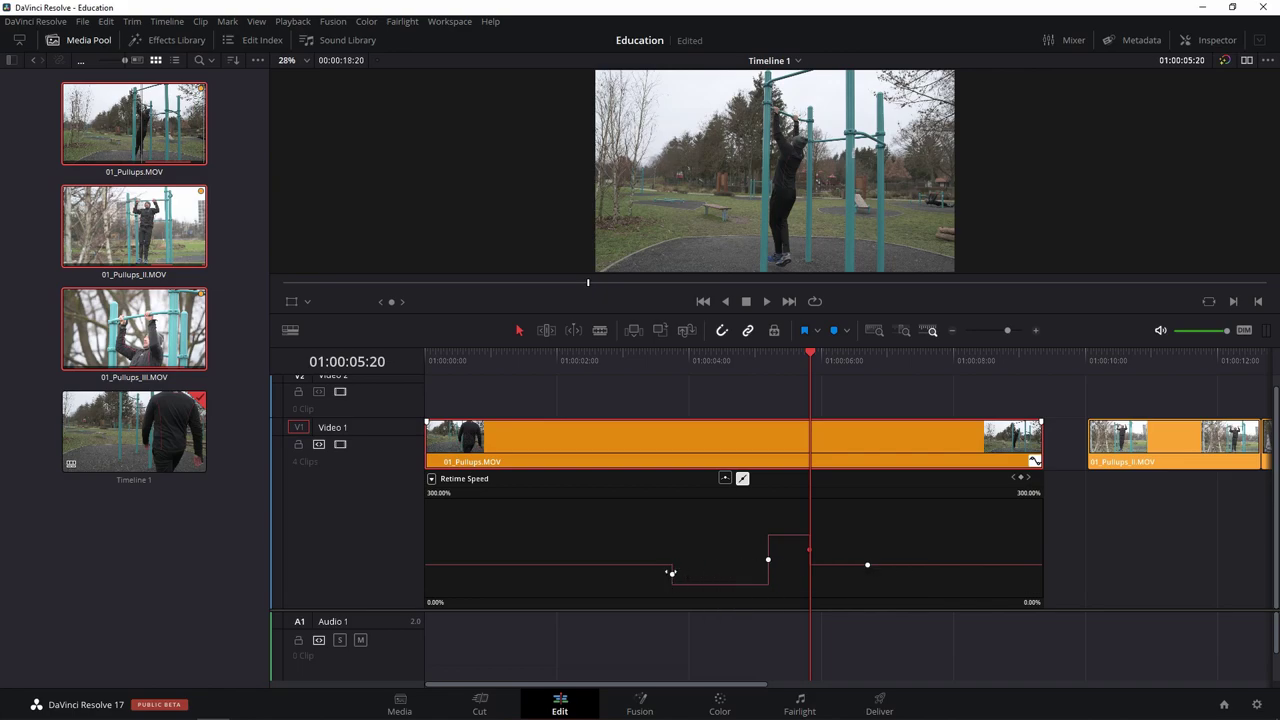
click(726, 481)
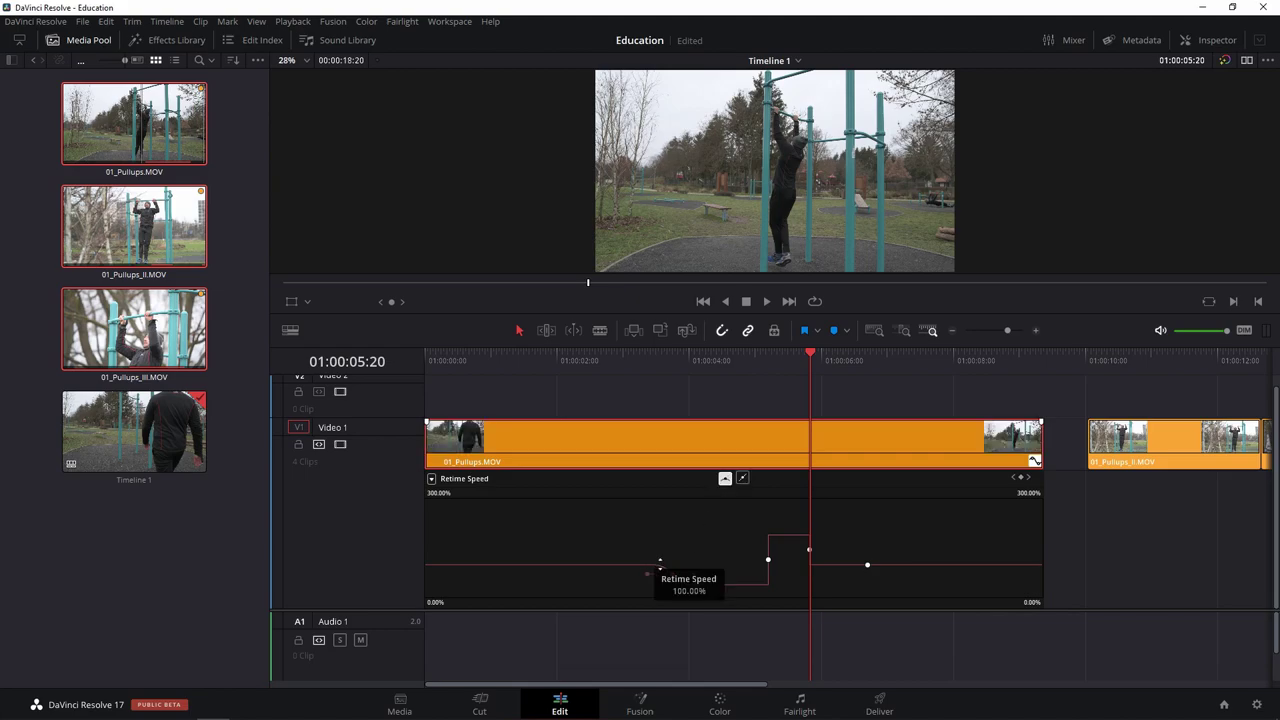
Stretch the slowdown's ease and make the next speed point smooth as well.
drag(660, 566, 690, 575)
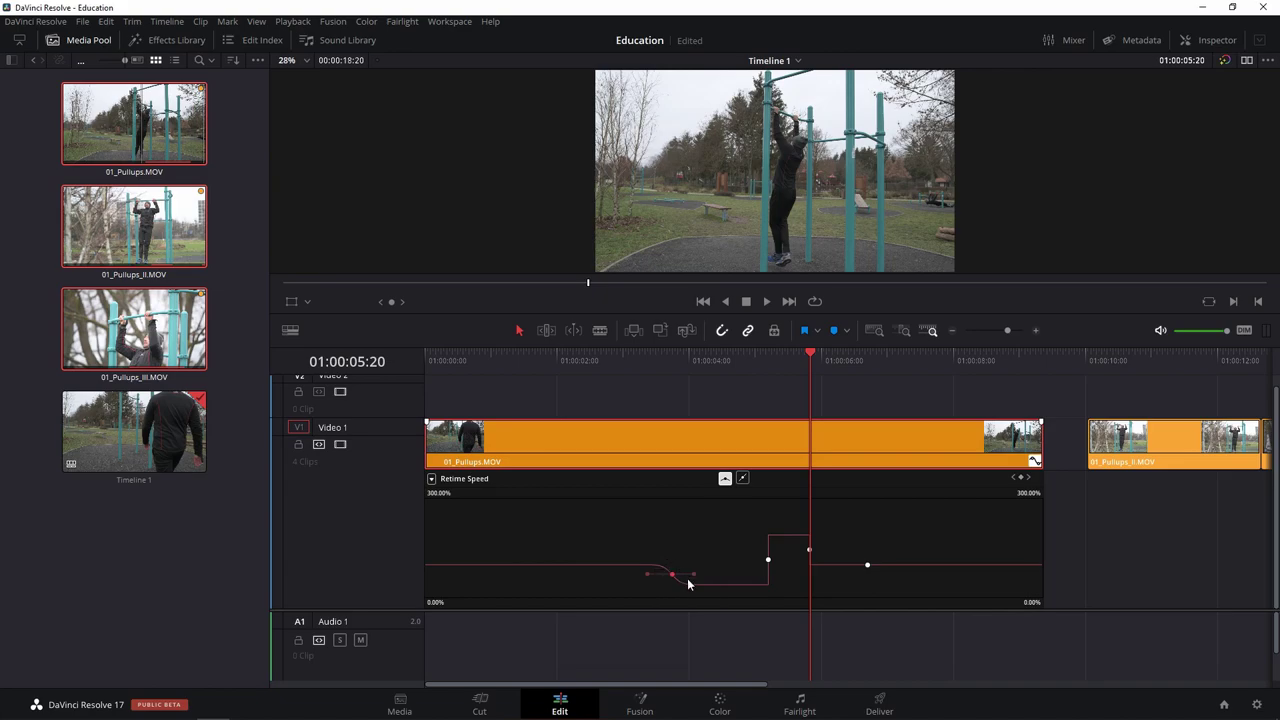
click(768, 559)
click(725, 479)
click(742, 479)
click(726, 479)
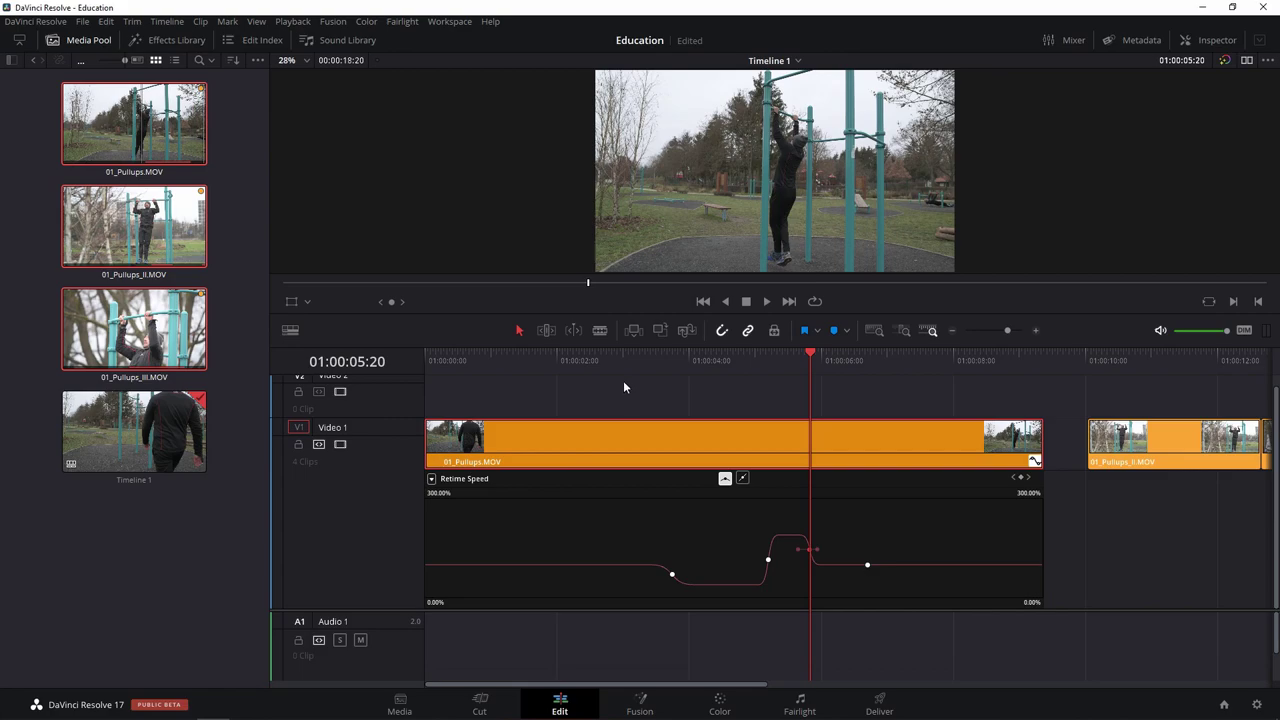
Preview the ramp from 01:00:02:00 and shift the speed point after the fast section earlier.
click(567, 358)
key(space)
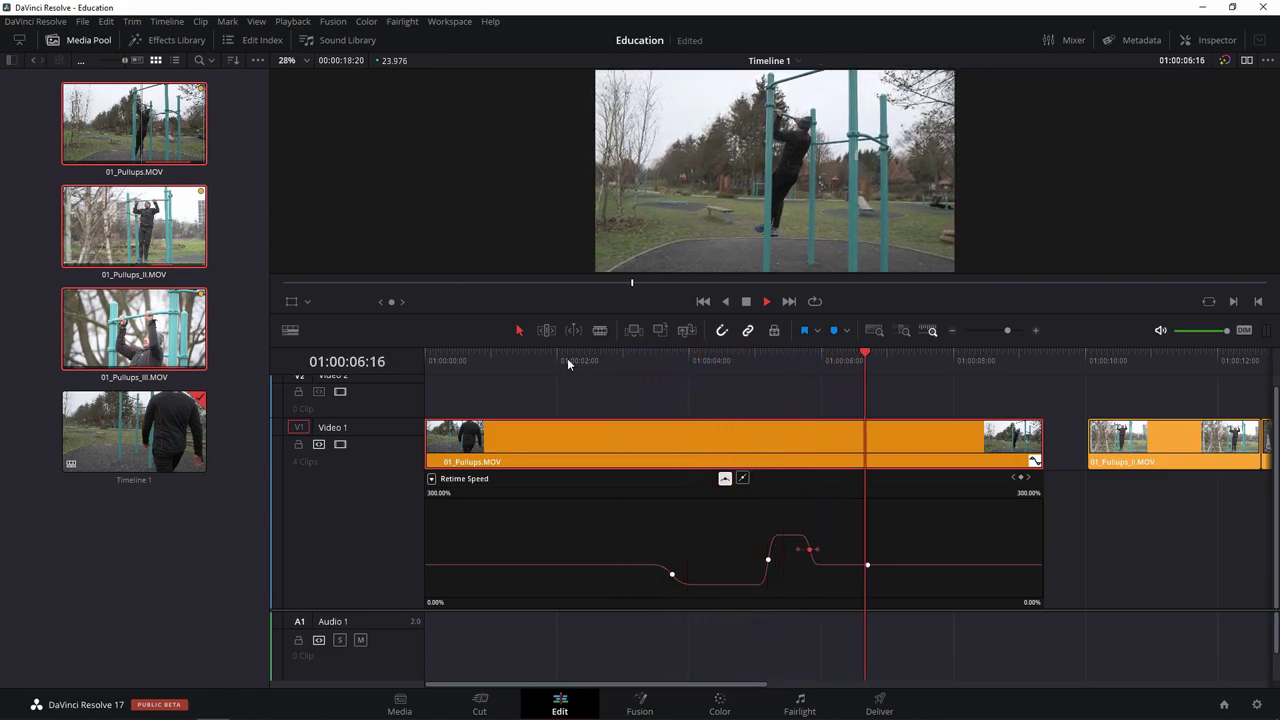
key(space)
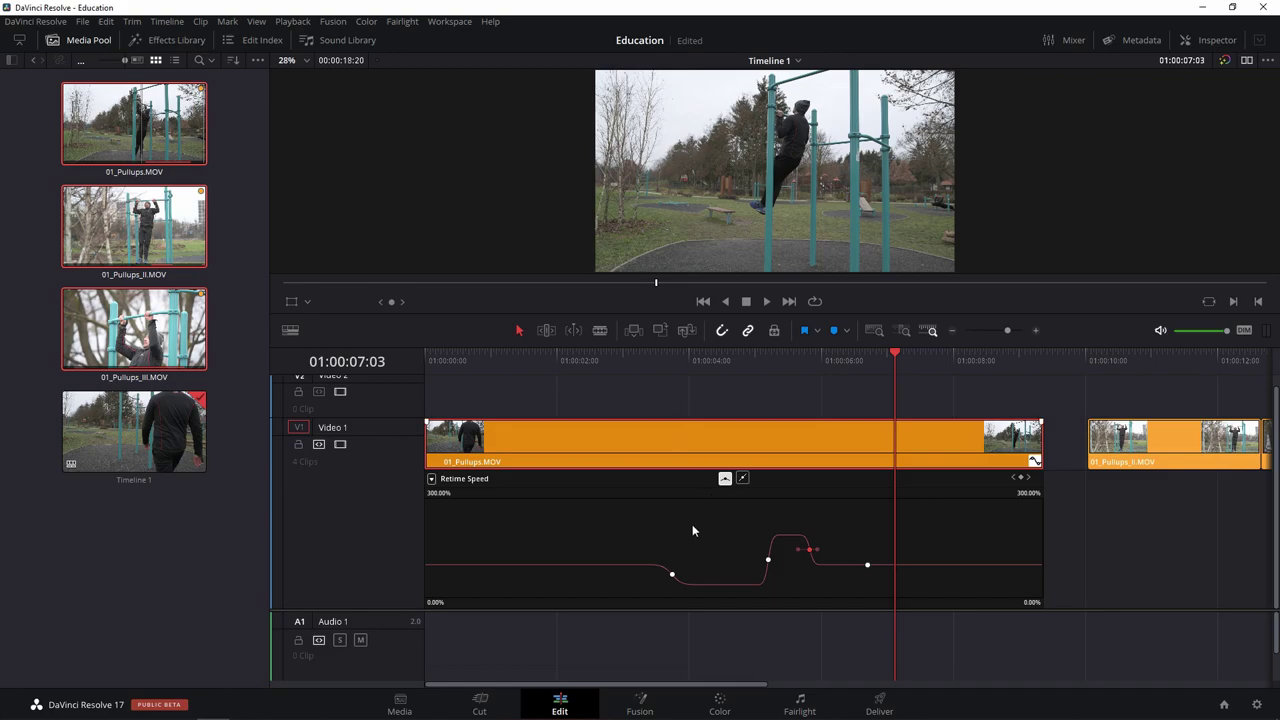
click(672, 574)
mouse_move(672, 574)
mouse_down()
mouse_move(650, 575)
mouse_move(664, 577)
mouse_up()
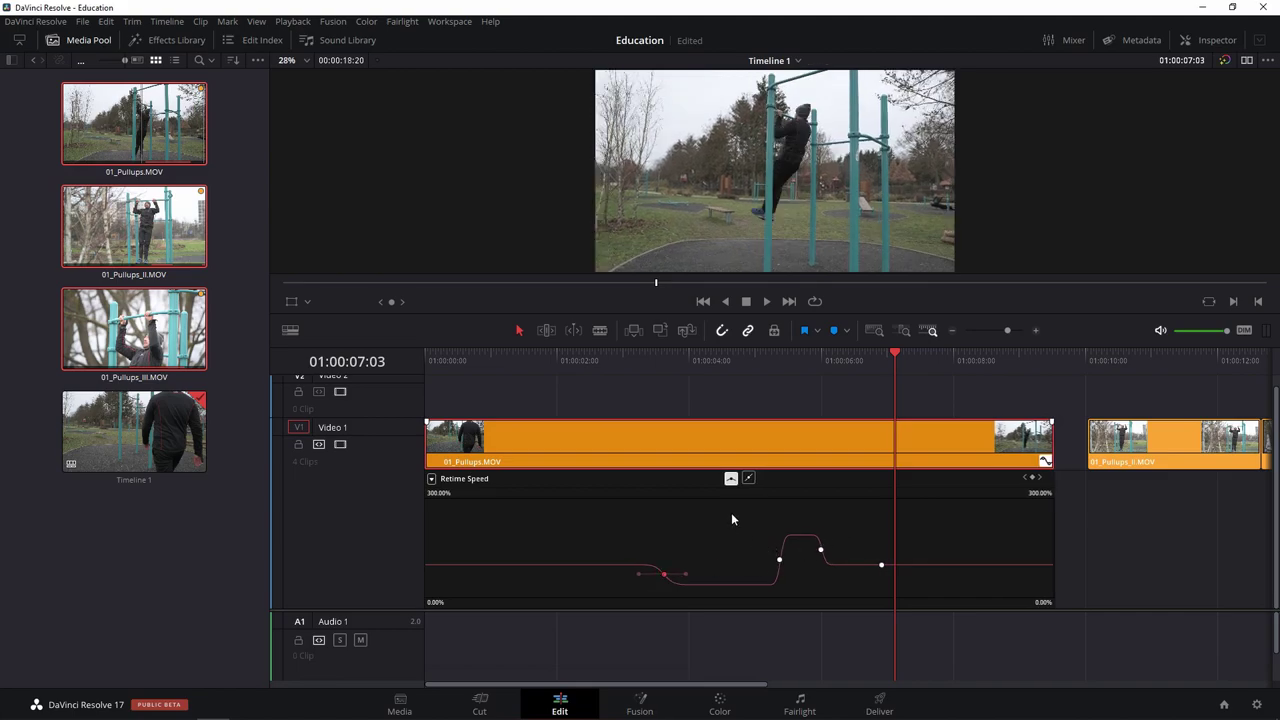
Move the two clips right of 01_Pullups.MOV later on the timeline.
key(ctrl+minus)
key(ctrl+minus)
key(ctrl+minus)
key(ctrl+minus)
drag(837, 401, 626, 499)
drag(636, 453, 816, 455)
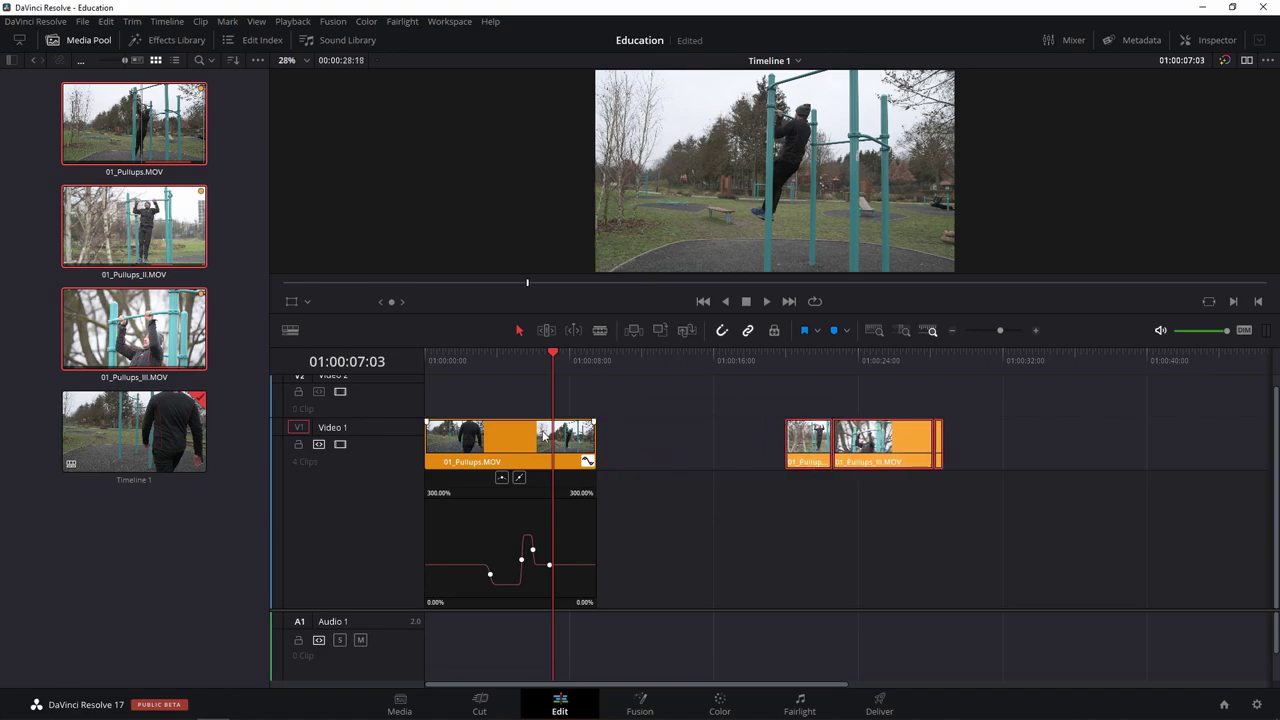
key(ctrl+equal)
key(ctrl+equal)
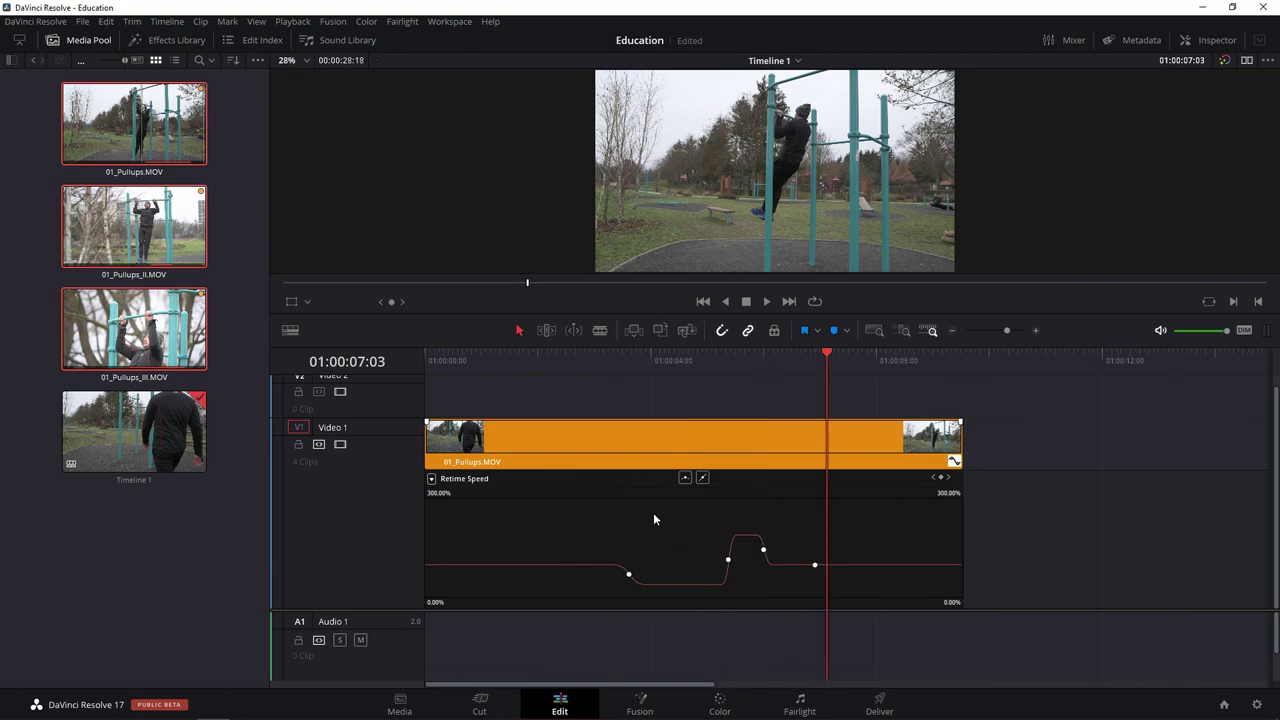
key(ctrl+equal)
key(ctrl+equal)
key(ctrl+minus)
key(ctrl+minus)
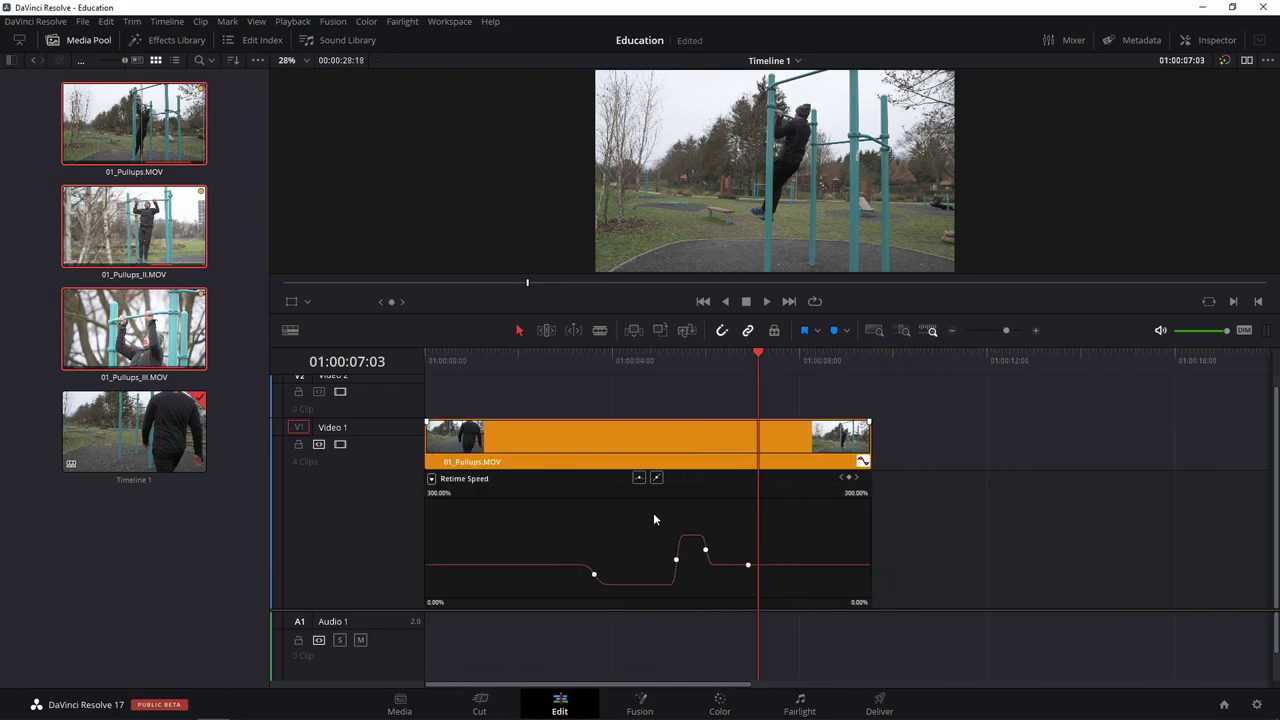
Replay the slow section and raise it from 40.00% to 45.40% speed.
click(438, 357)
drag(440, 357, 550, 367)
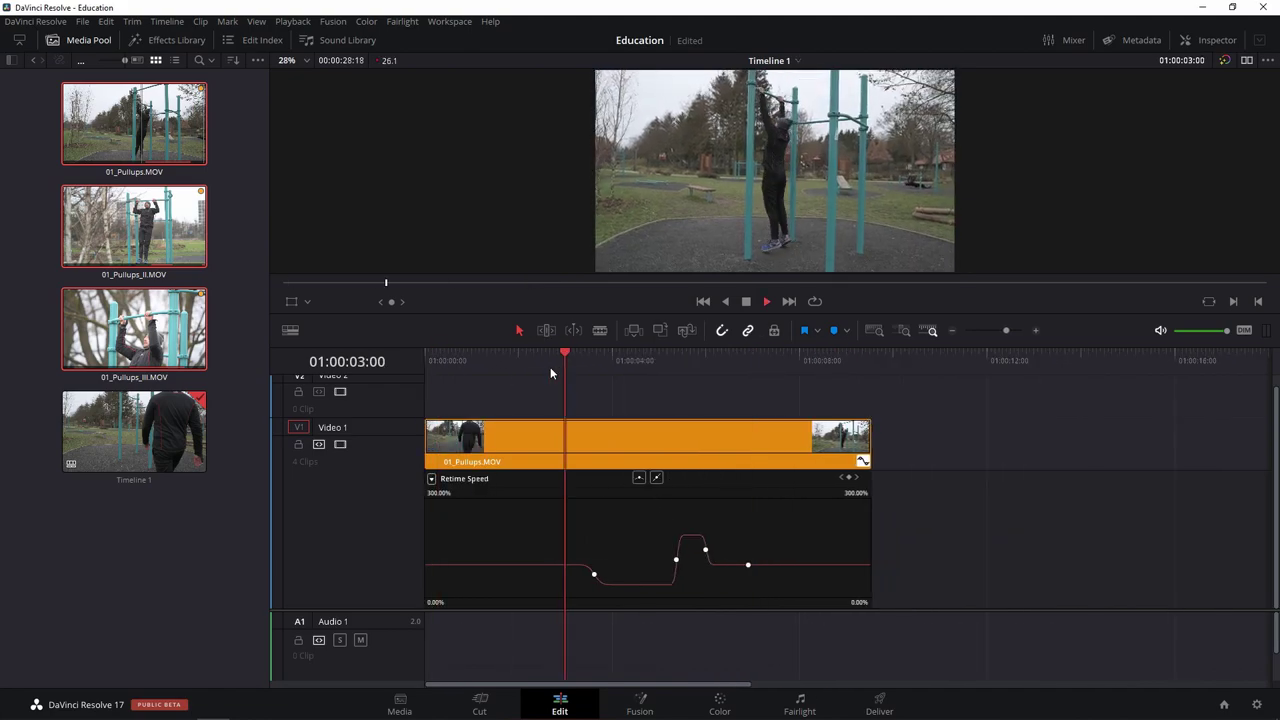
click(550, 368)
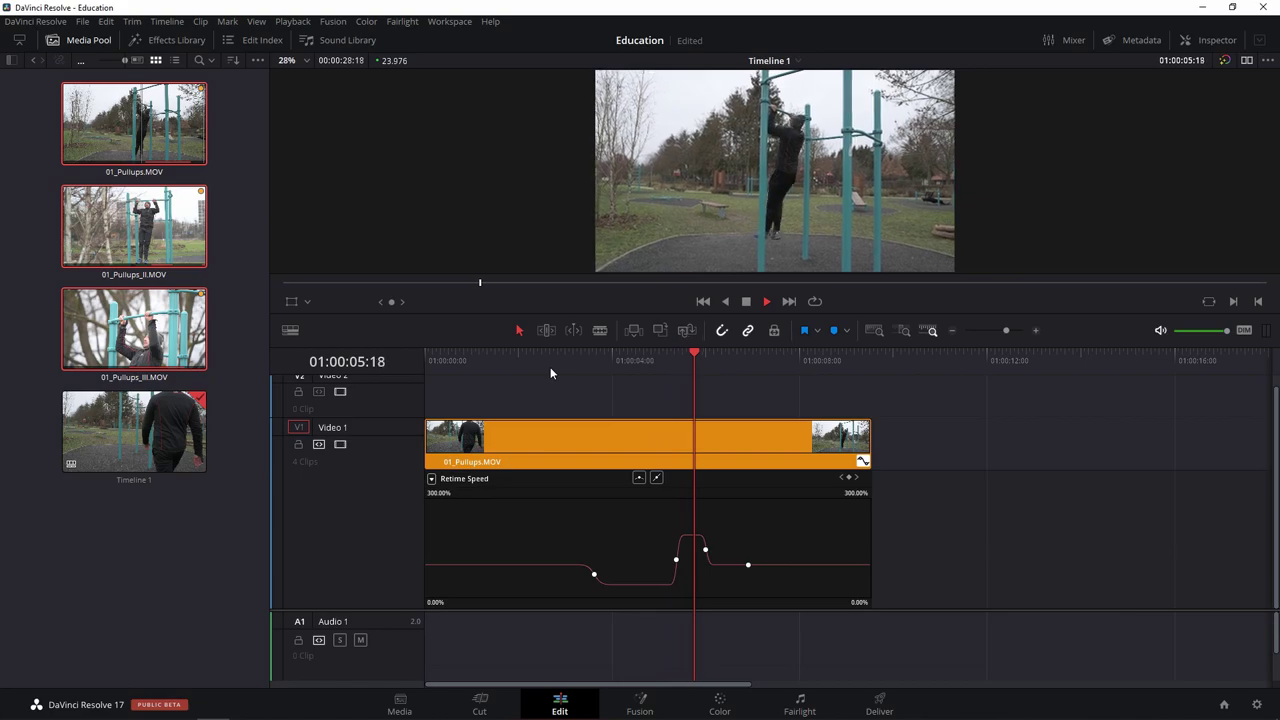
click(569, 440)
drag(626, 585, 627, 570)
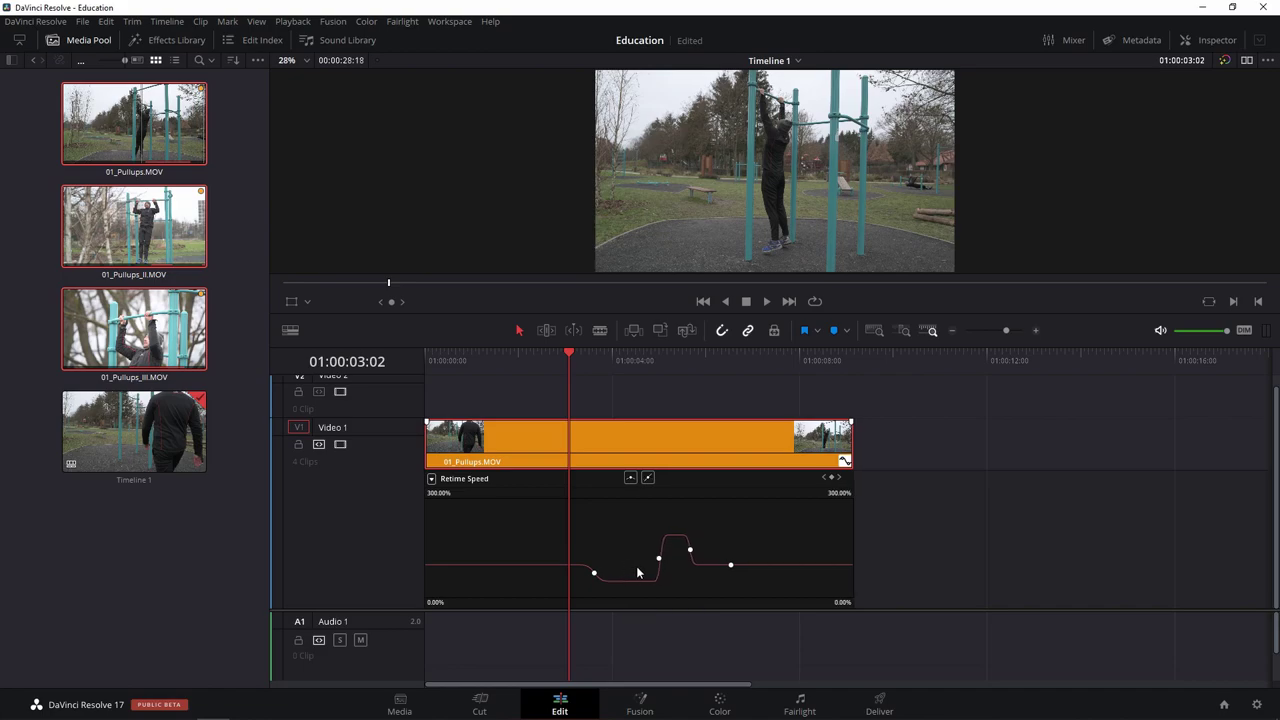
Play back from around 01:00:03:10 to review the smoothed ramp.
click(616, 360)
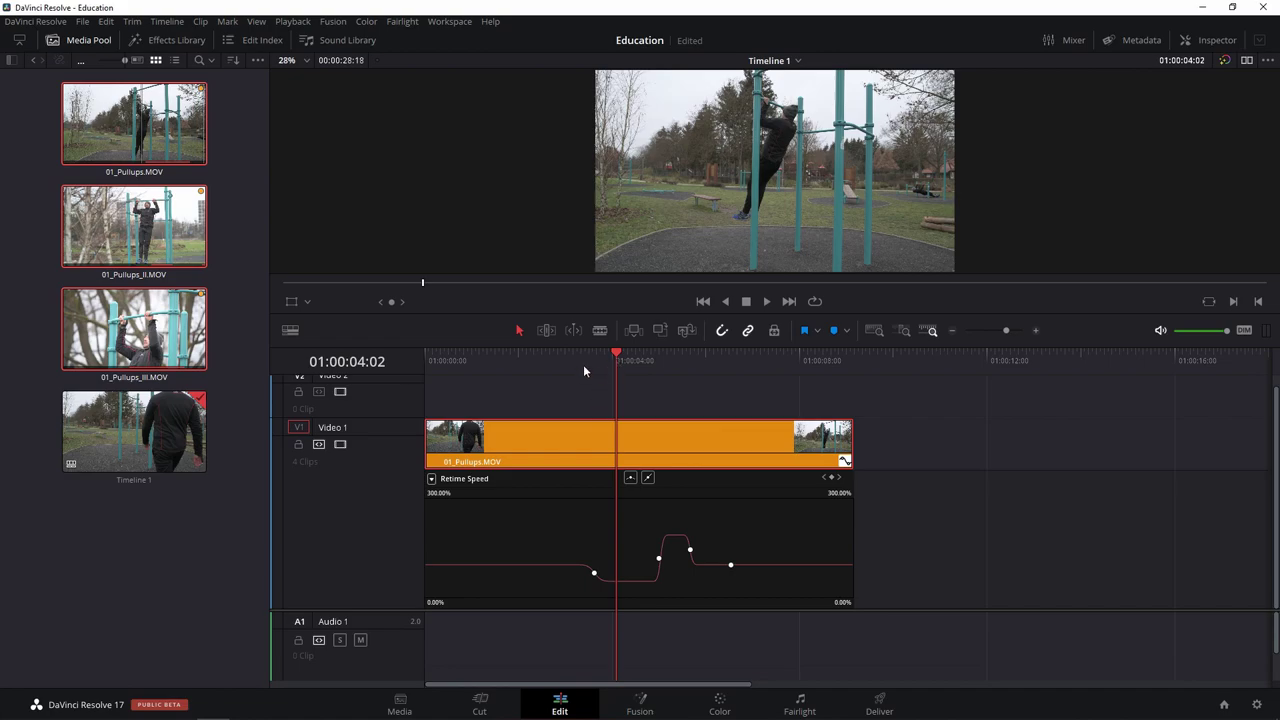
click(584, 365)
key(space)
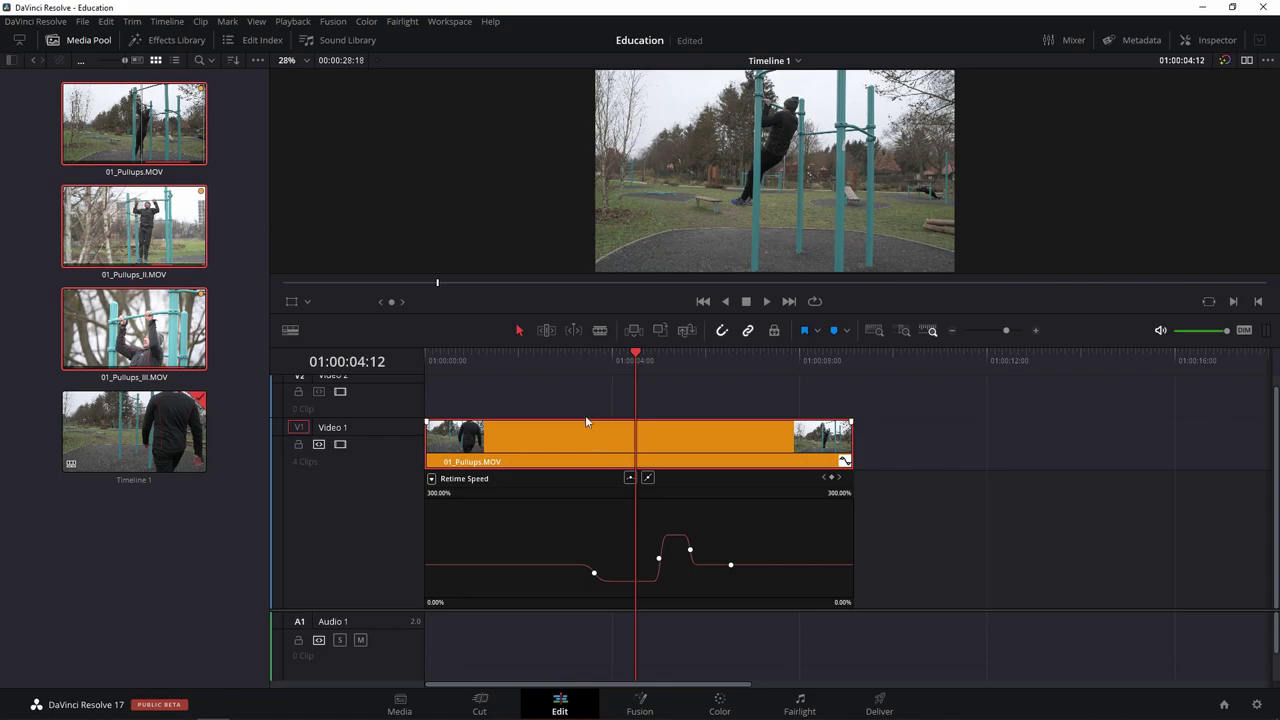
click(589, 366)
key(space)
key(space)
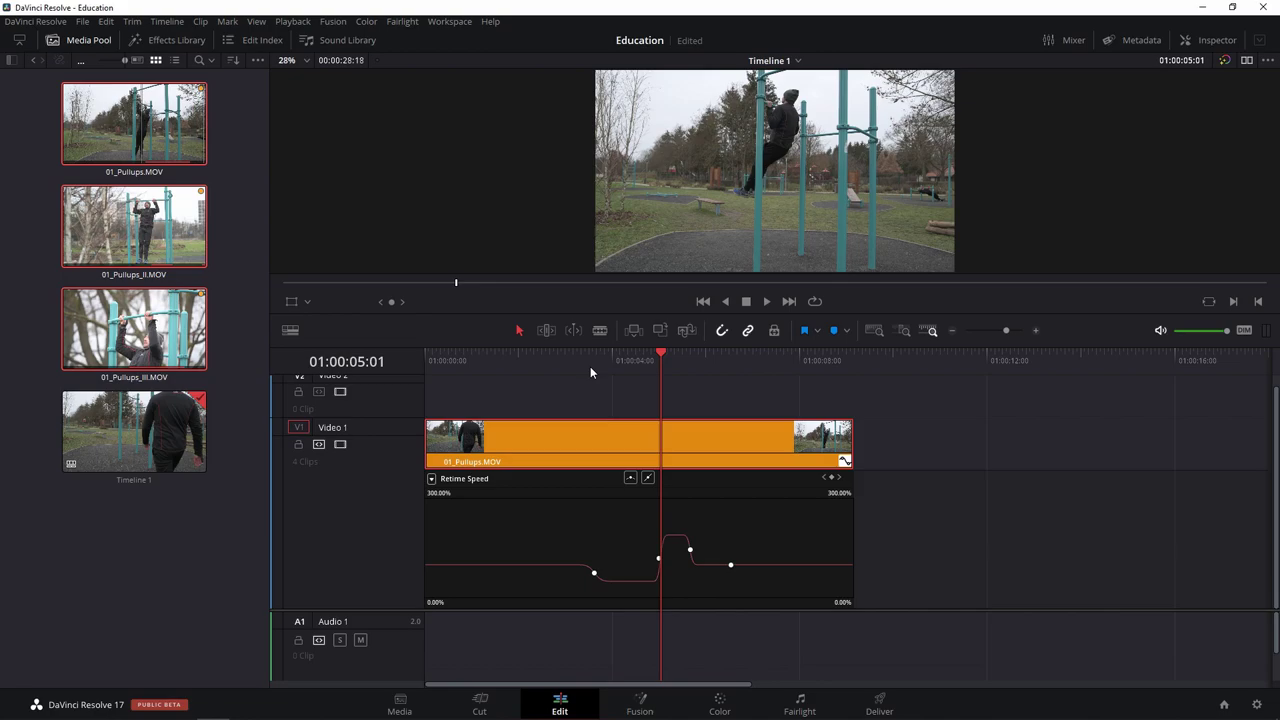
Raise the fast peak to 200% and drag its closing keyframe later so it lasts longer.
drag(676, 537, 672, 520)
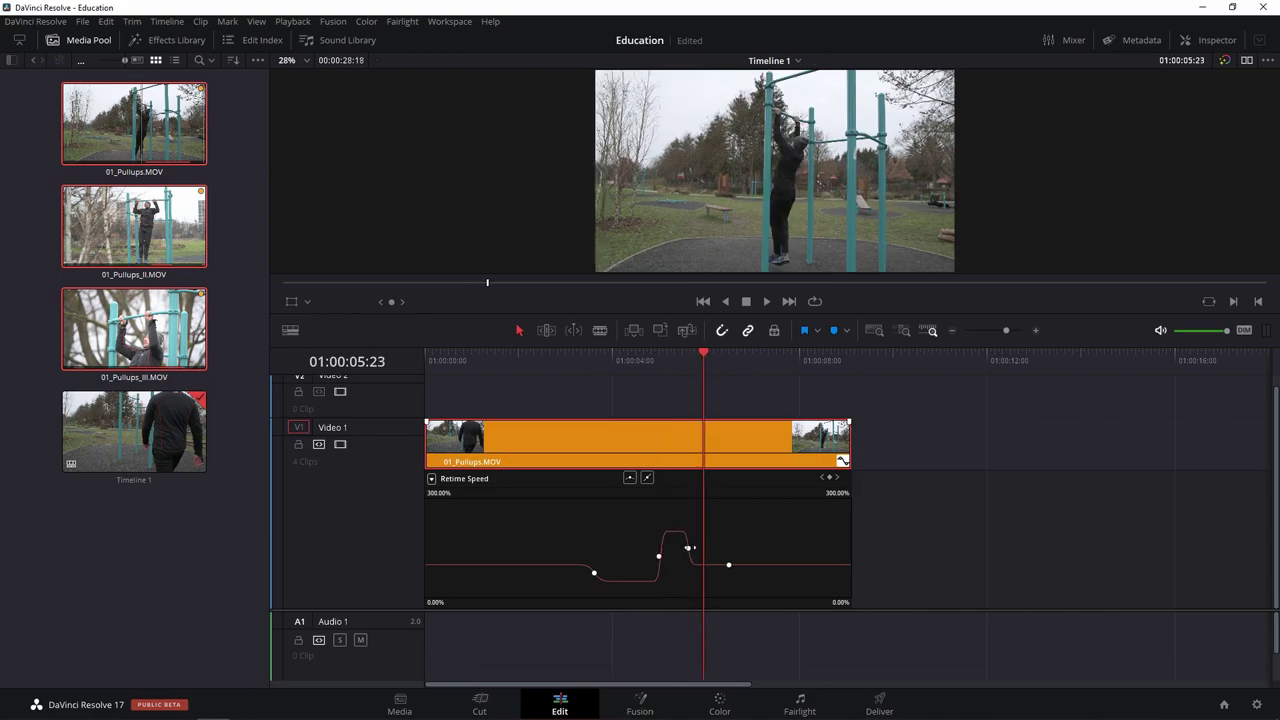
drag(688, 548, 806, 566)
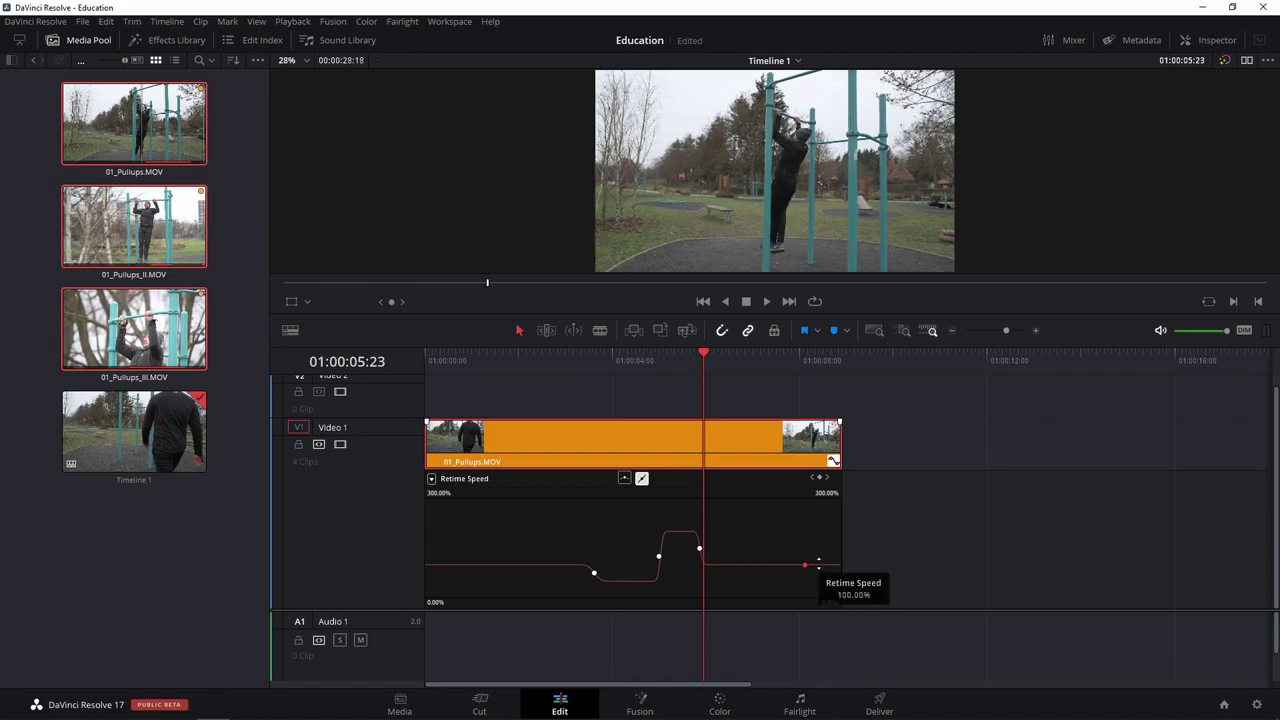
drag(705, 546, 835, 548)
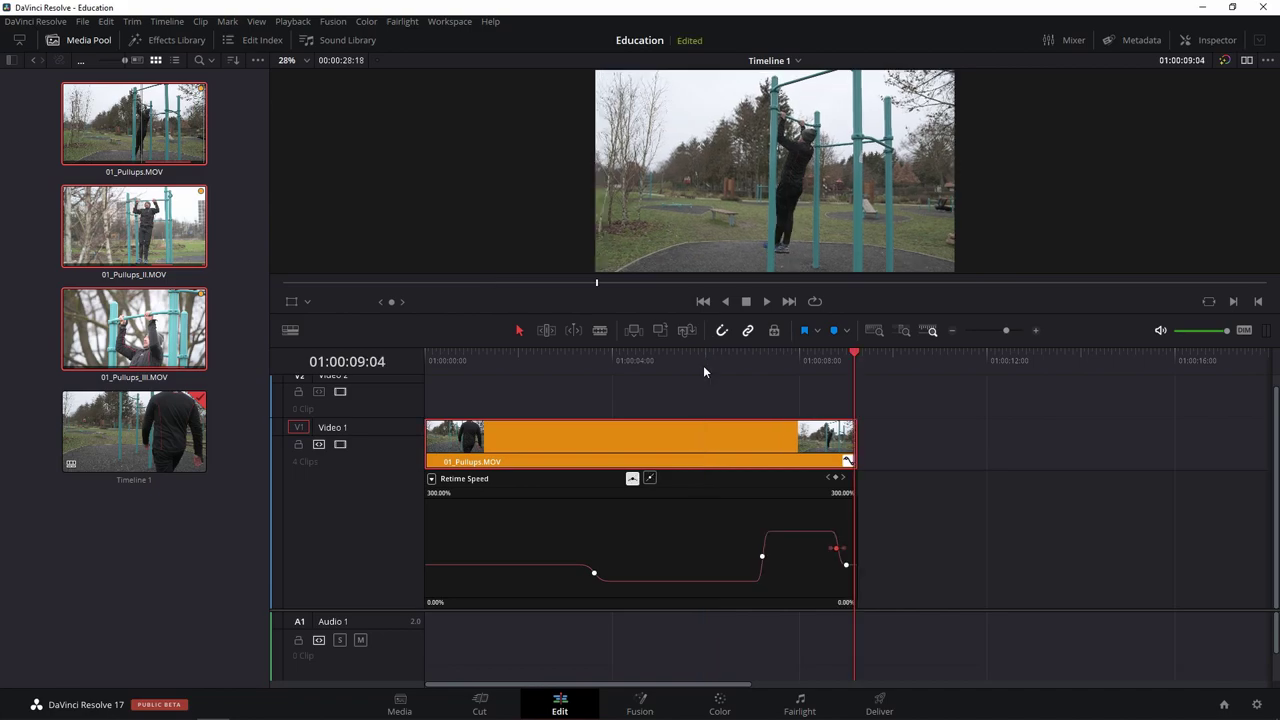
key([)
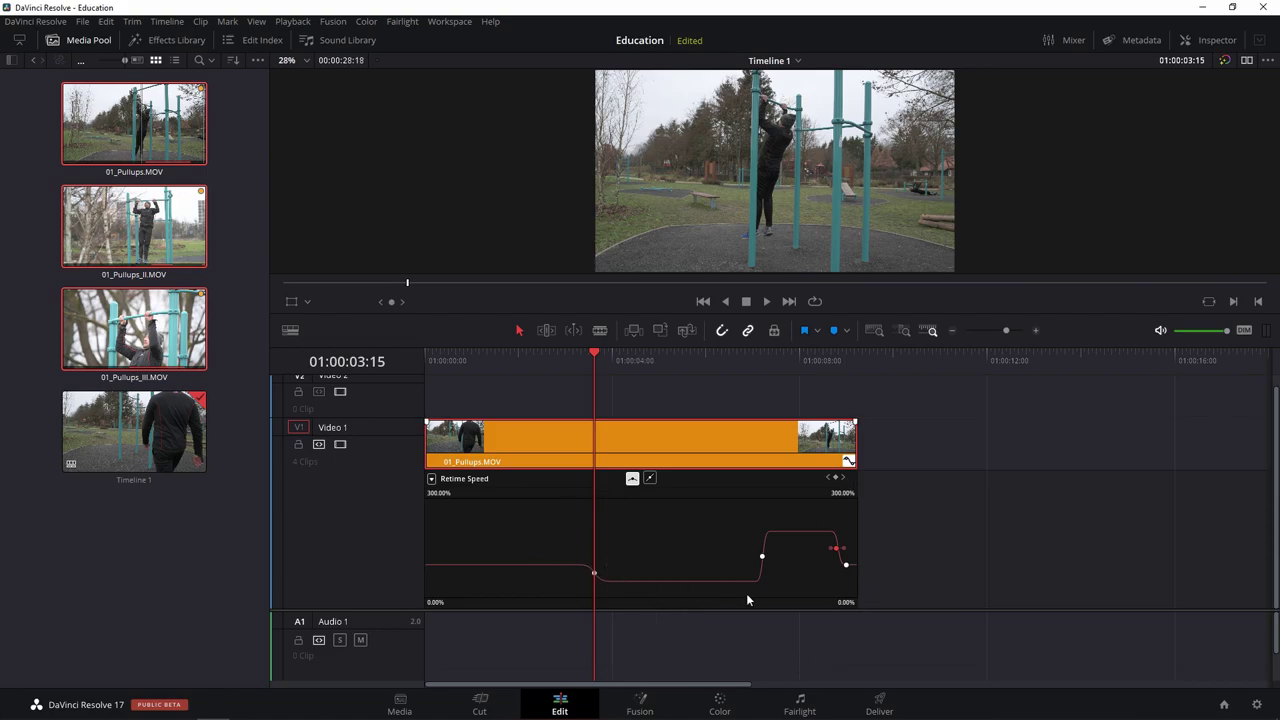
Zoom the timeline to fit all clips with Shift+Z.
mouse_move(784, 524)
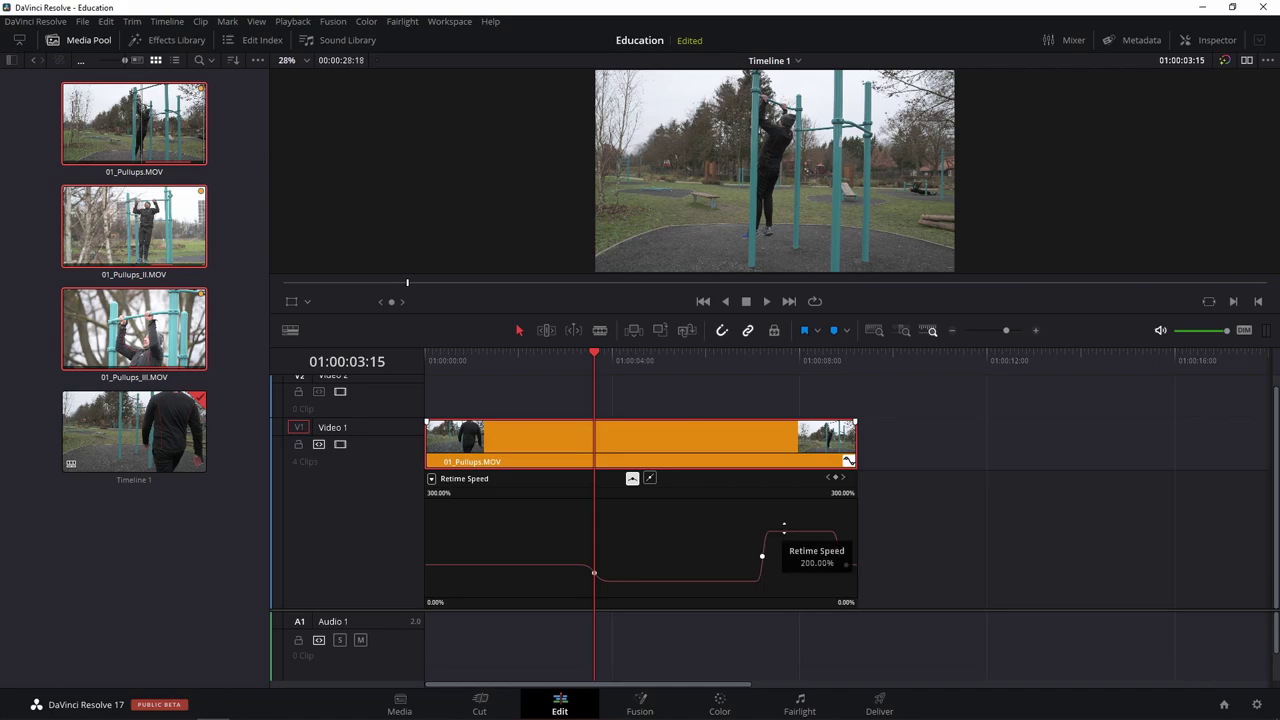
mouse_move(860, 560)
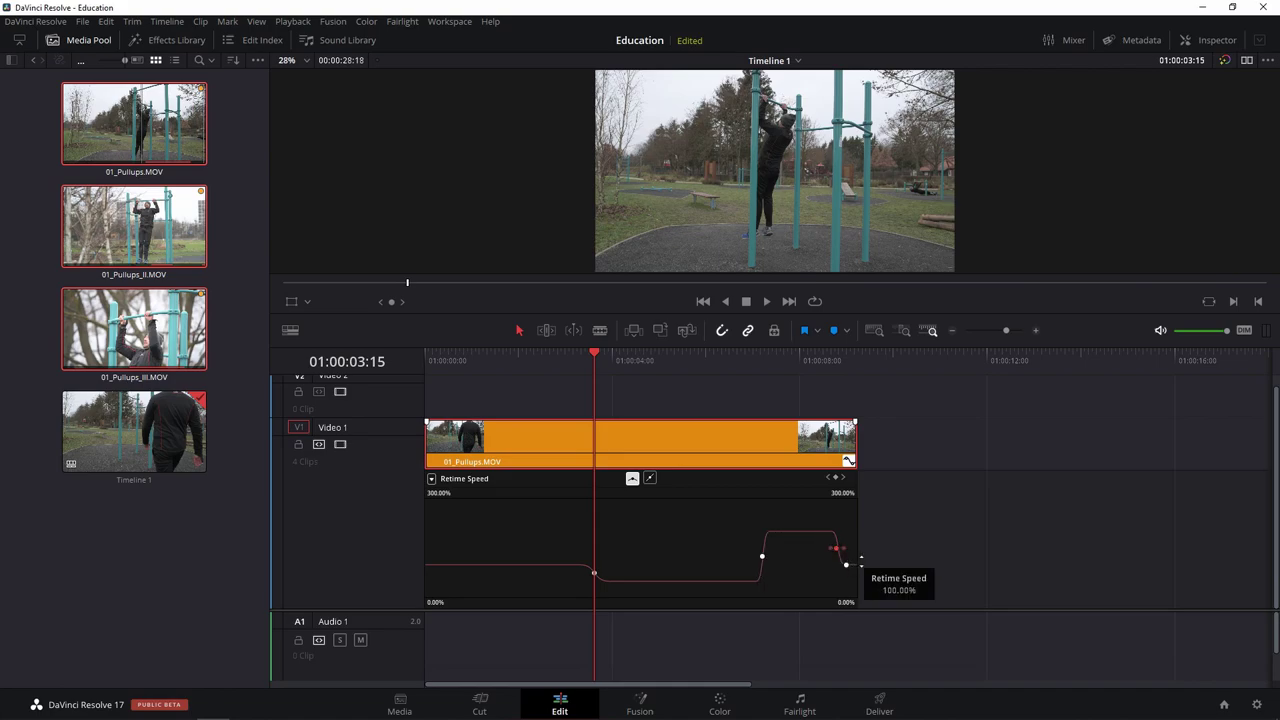
key(shift+z)
click(657, 356)
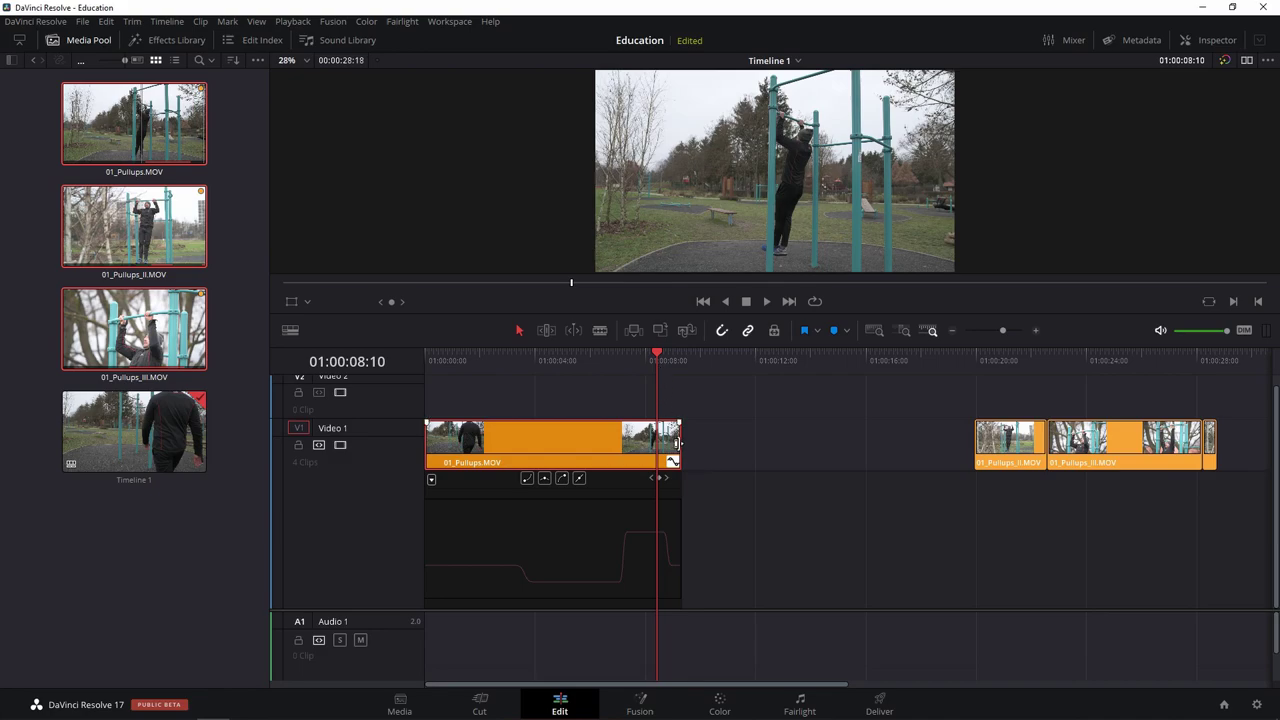
Preview the second clip's start, then trim 01_Pullups.MOV's end out by over a second.
click(976, 362)
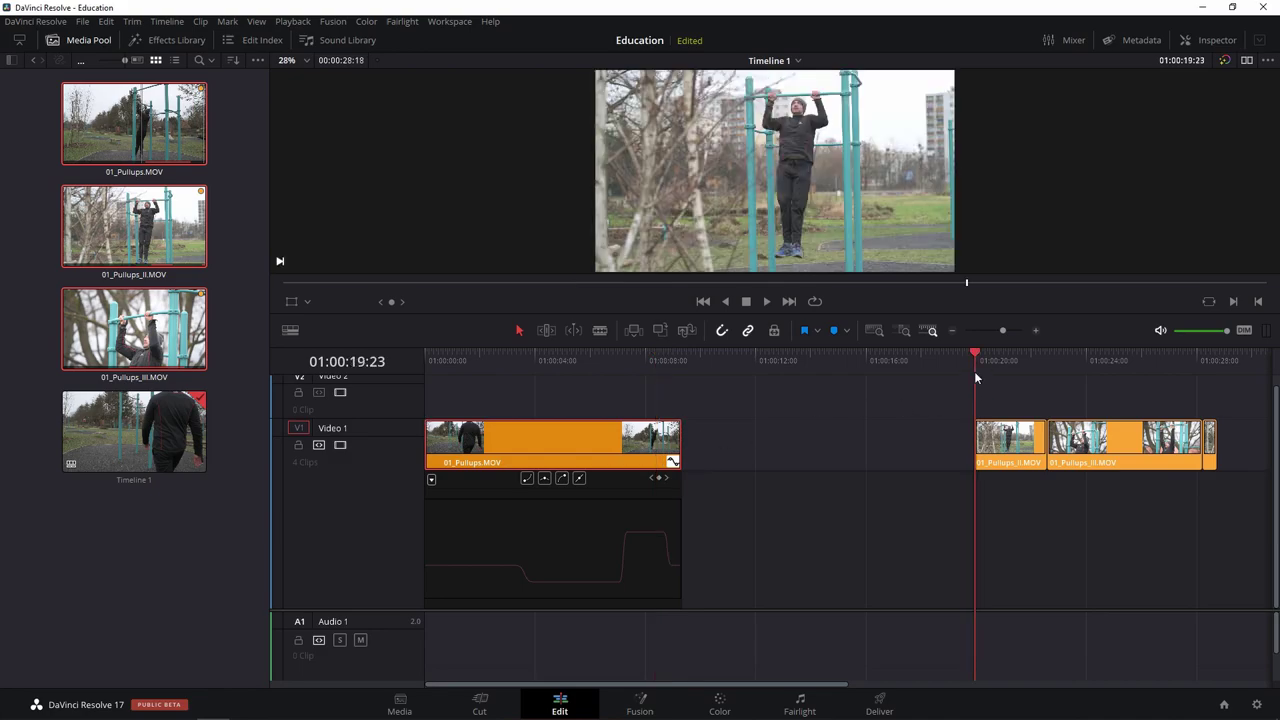
key(space)
drag(679, 444, 716, 446)
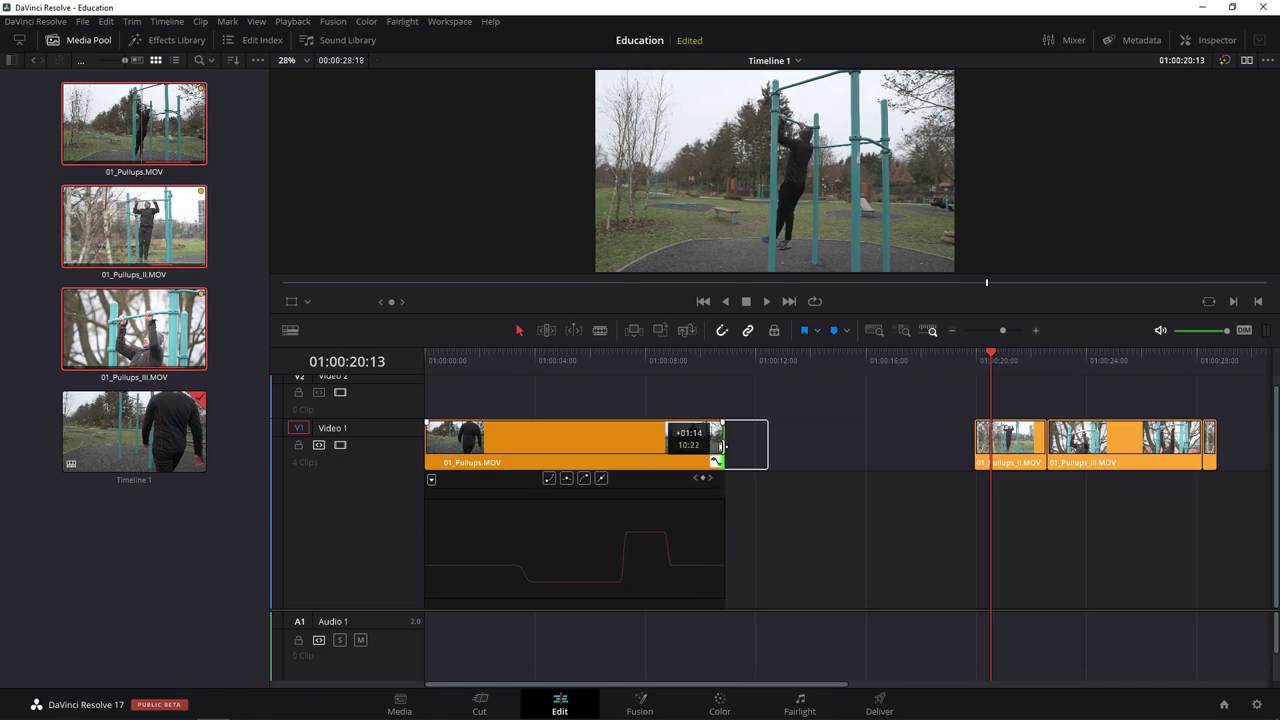
drag(716, 446, 723, 446)
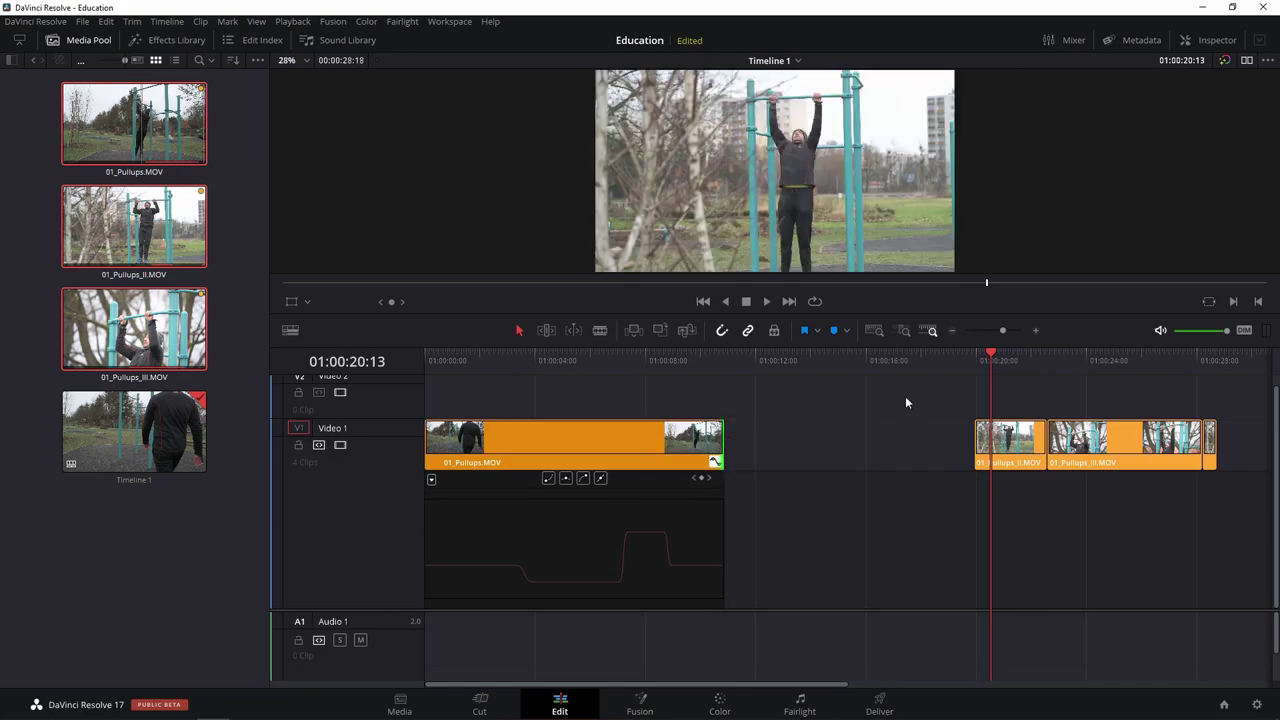
Slide 01_Pullups_II and III left against the first clip, check the join, and close the curve editor.
click(976, 366)
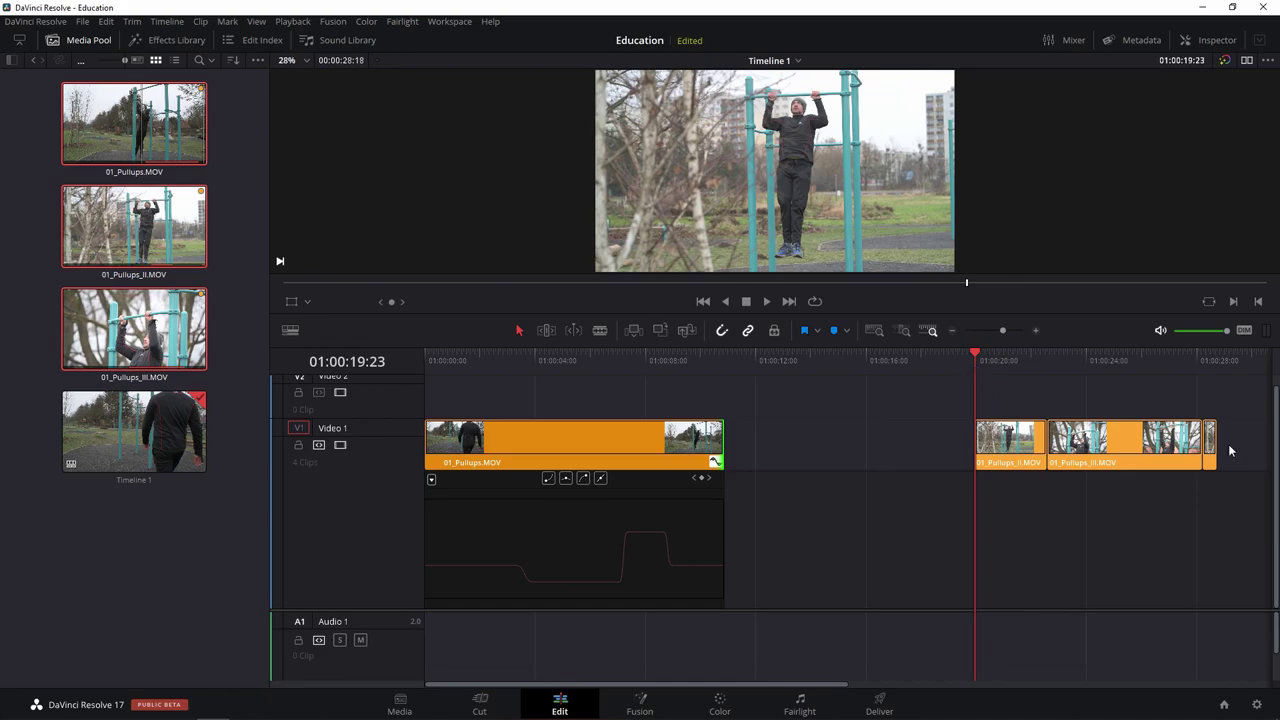
mouse_move(1232, 435)
mouse_down()
mouse_move(1011, 470)
mouse_move(764, 459)
mouse_up()
click(681, 372)
key(space)
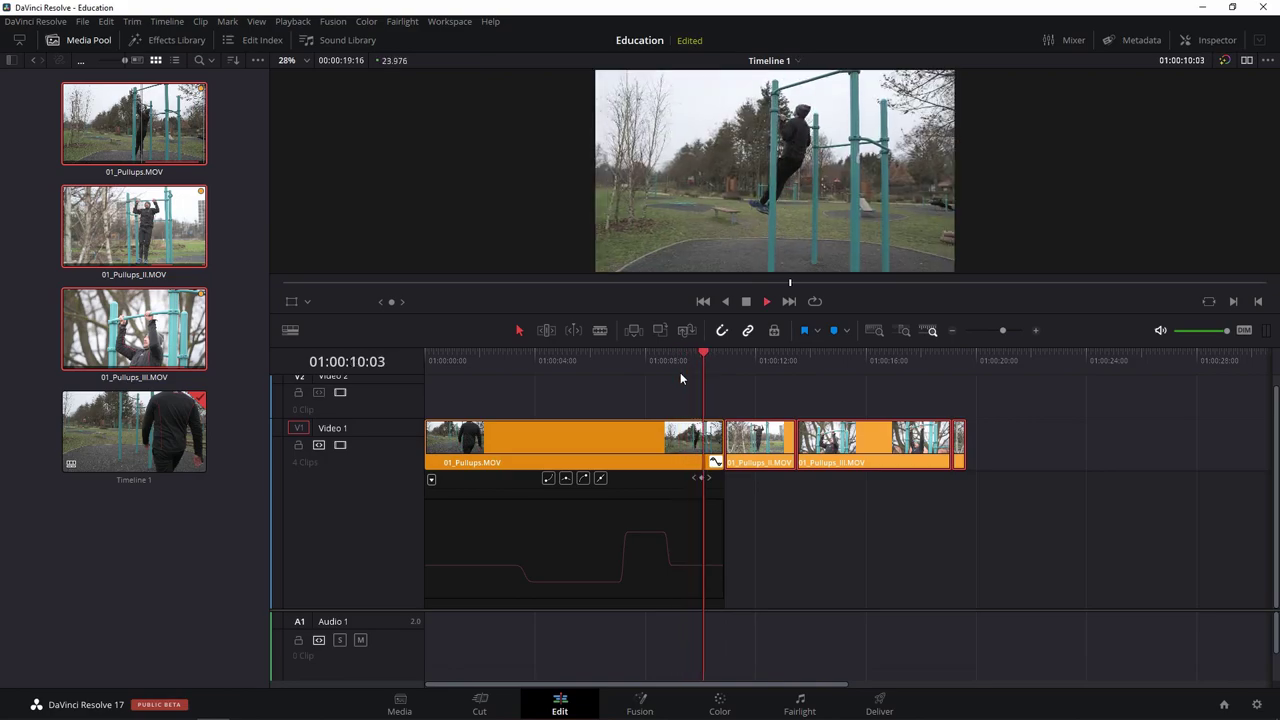
key(space)
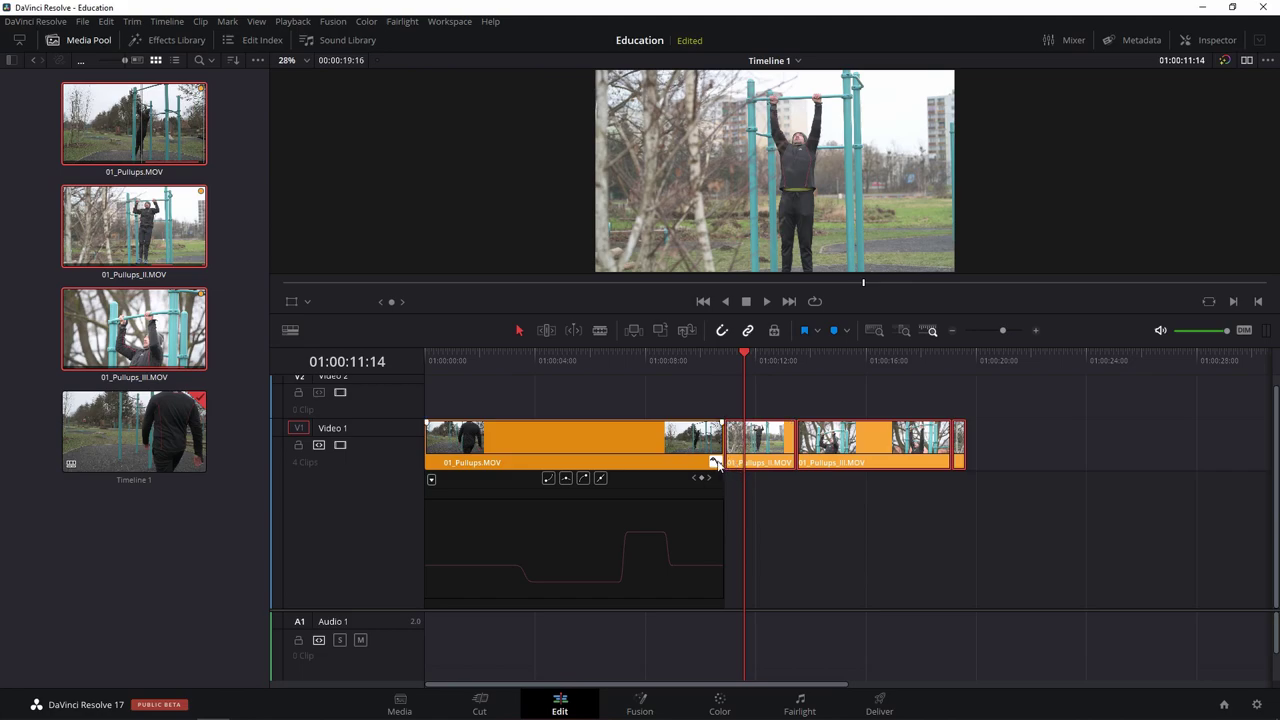
click(714, 462)
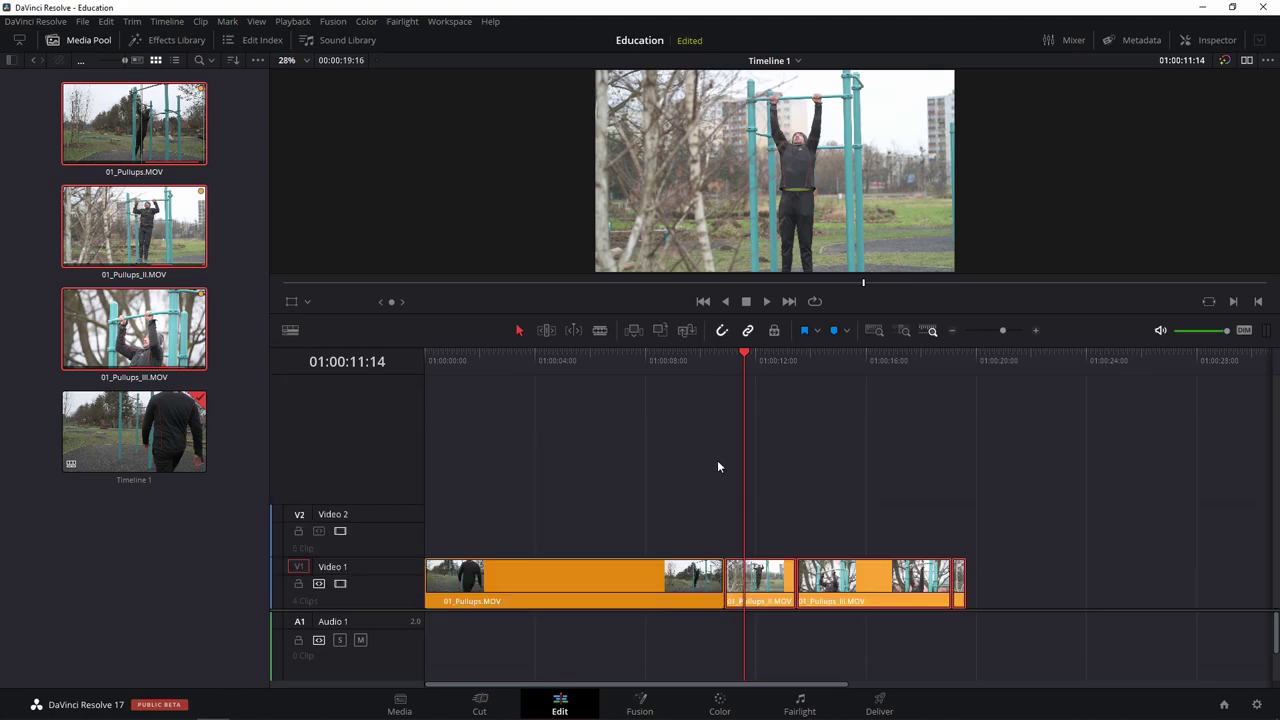
click(547, 360)
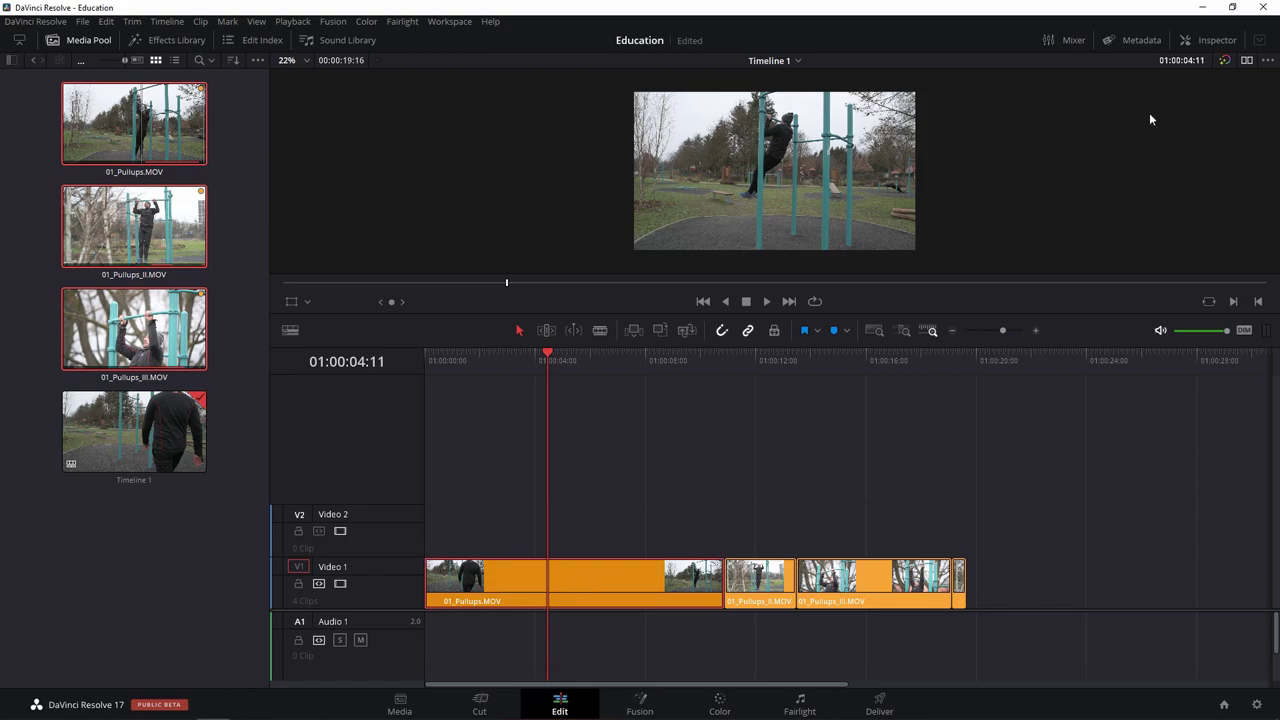
In the Inspector, set Retime Process to Optical Flow, Motion Estimation to Standard Better, Scaling to Fit.
click(1216, 42)
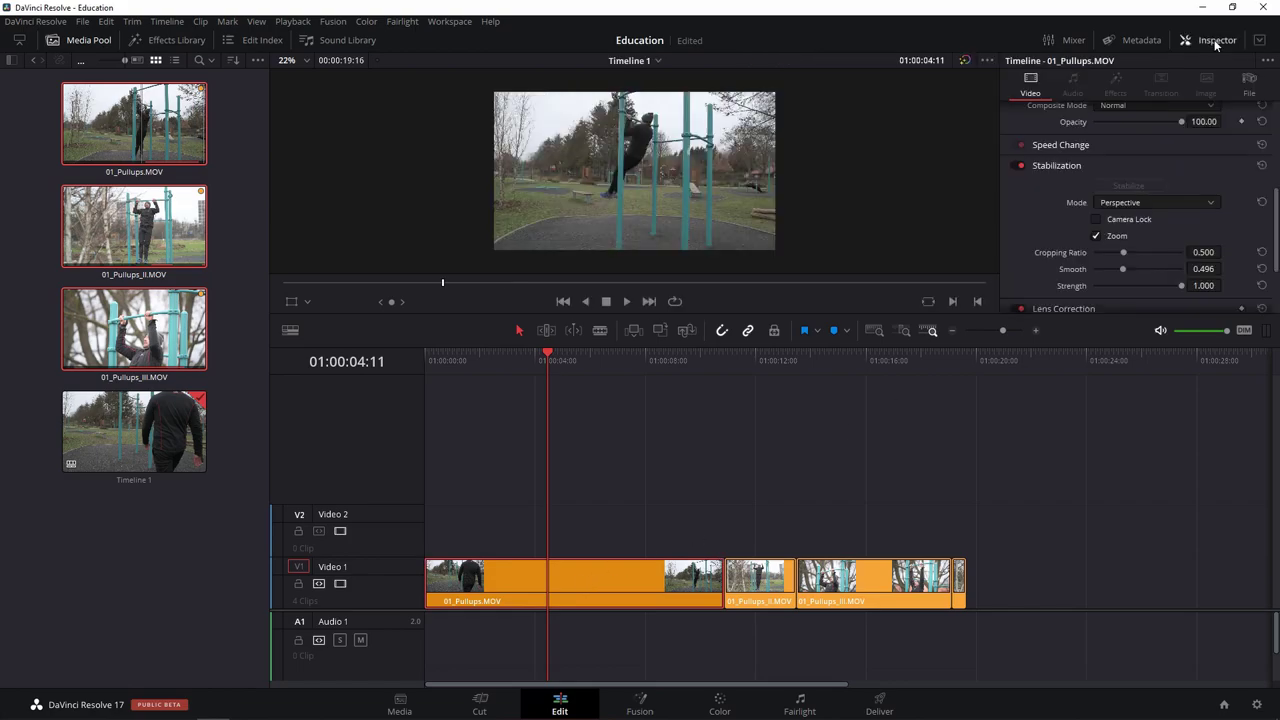
scroll(1040, 233, down, 2)
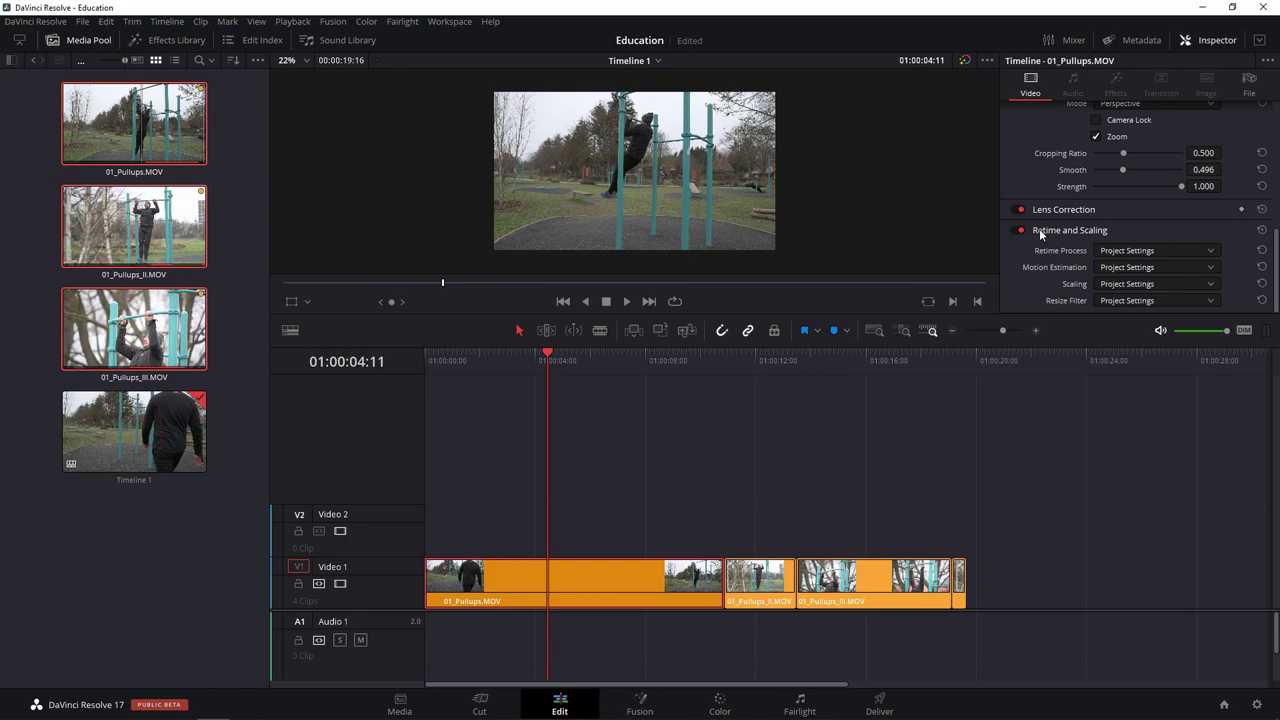
click(1119, 250)
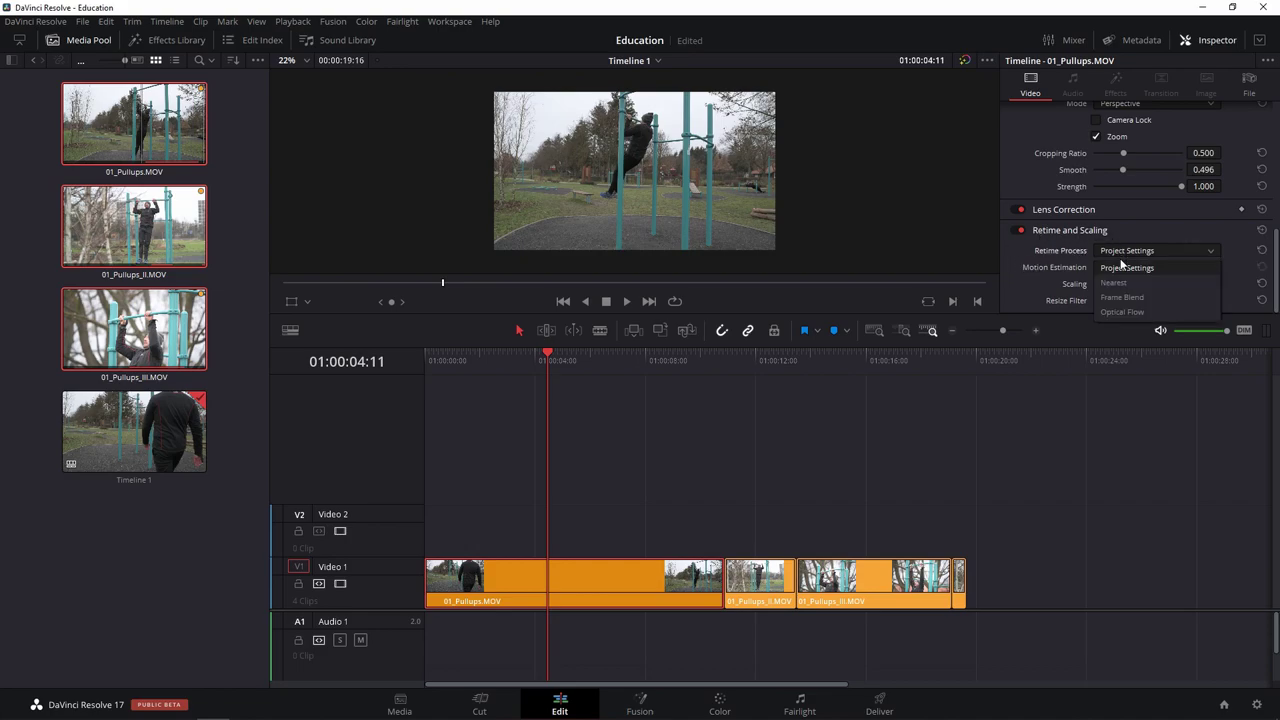
click(1138, 313)
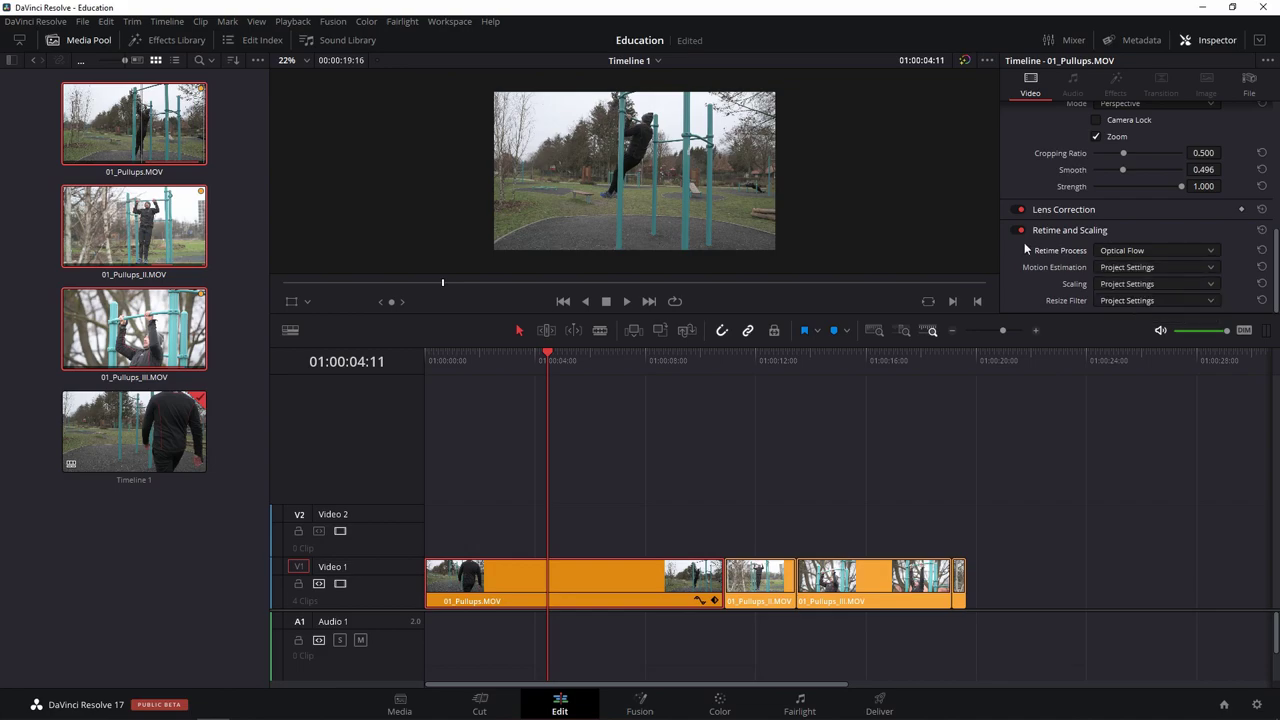
click(1128, 268)
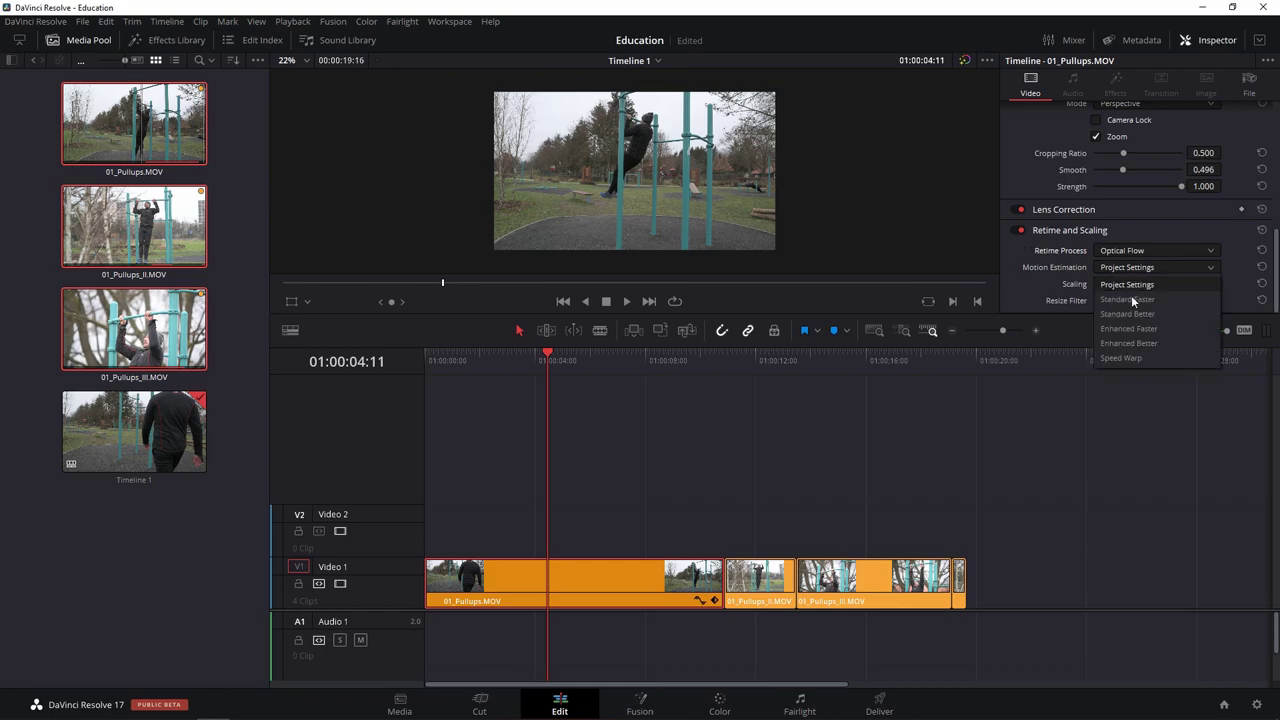
click(1135, 313)
click(1132, 285)
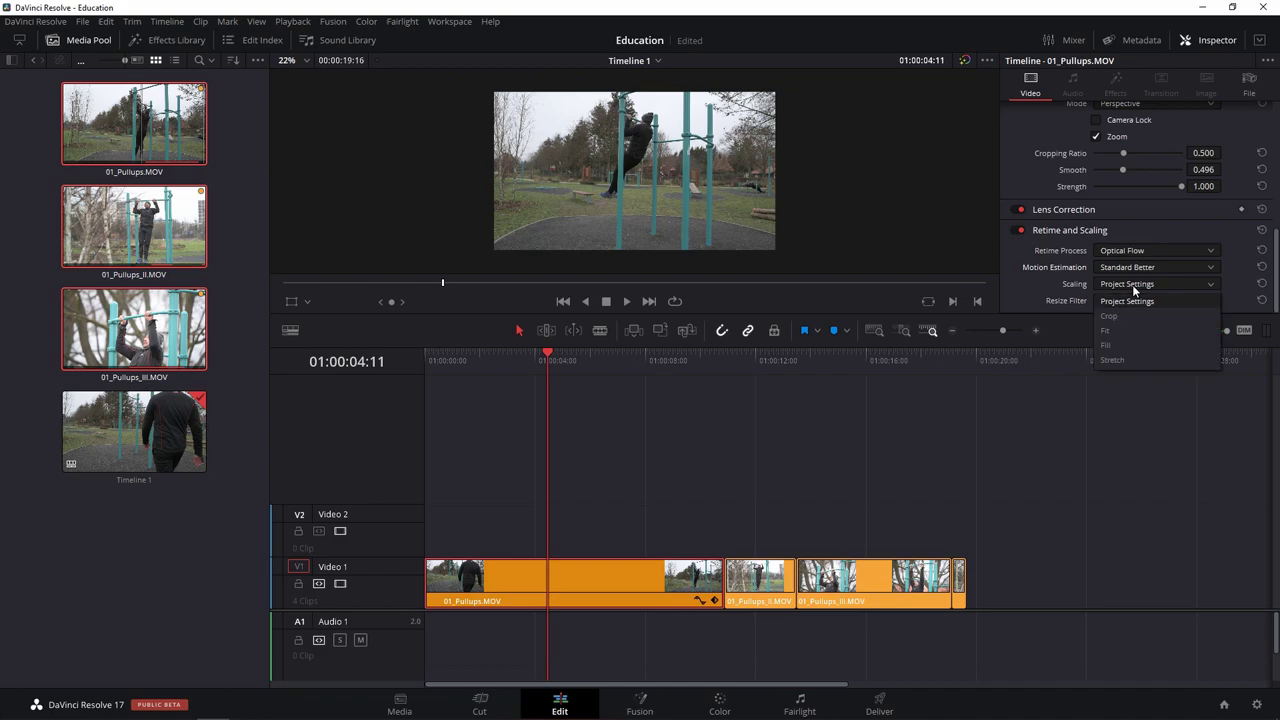
click(1136, 331)
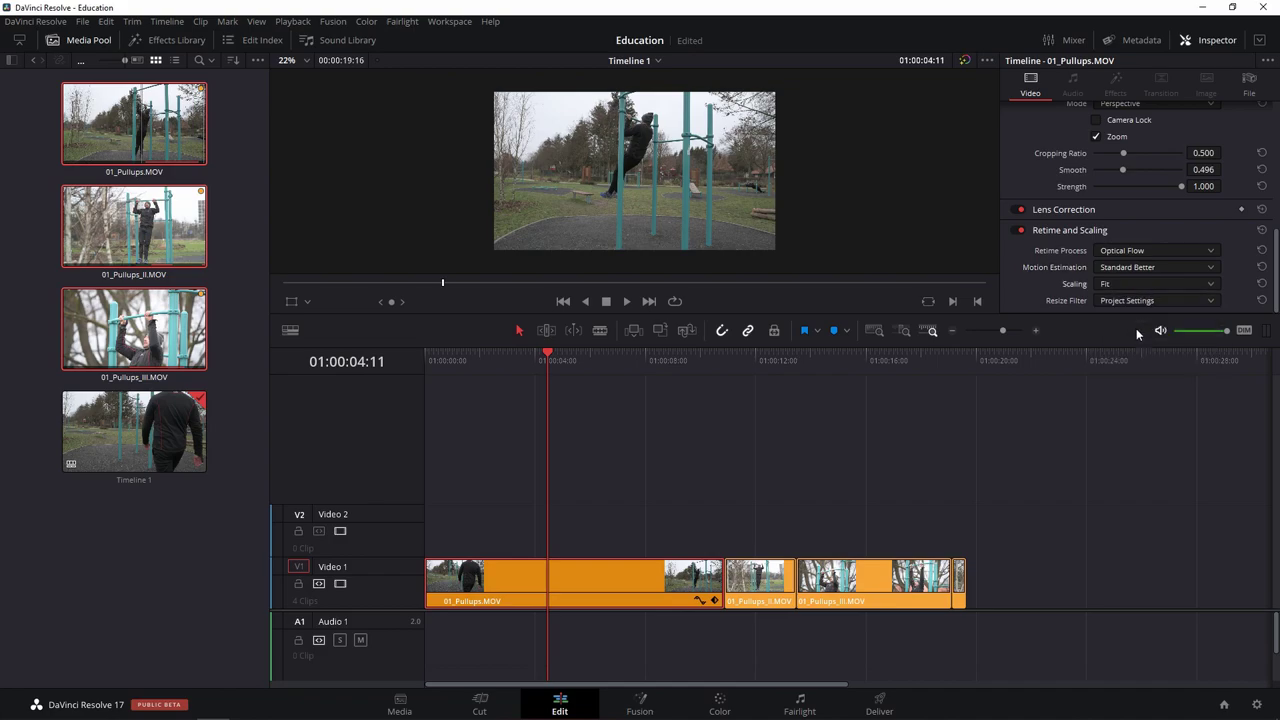
click(681, 360)
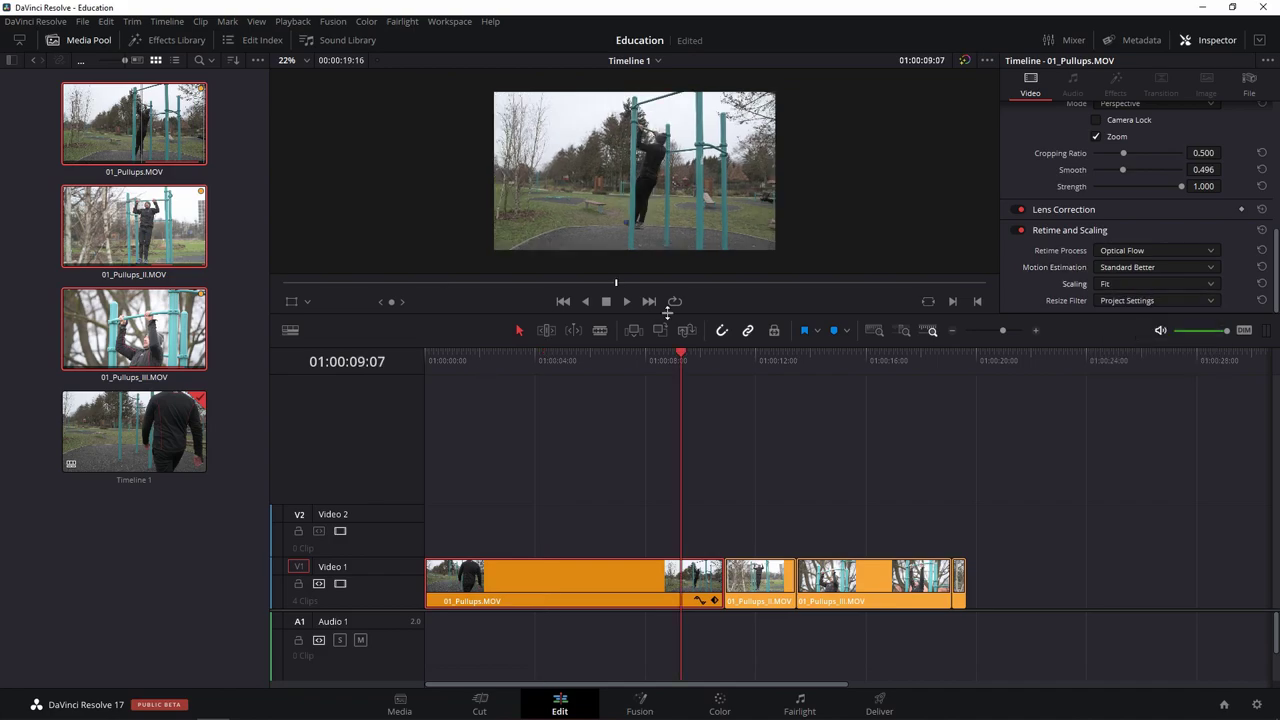
Enlarge the viewer over the timeline and set its zoom to Fit.
drag(667, 313, 668, 534)
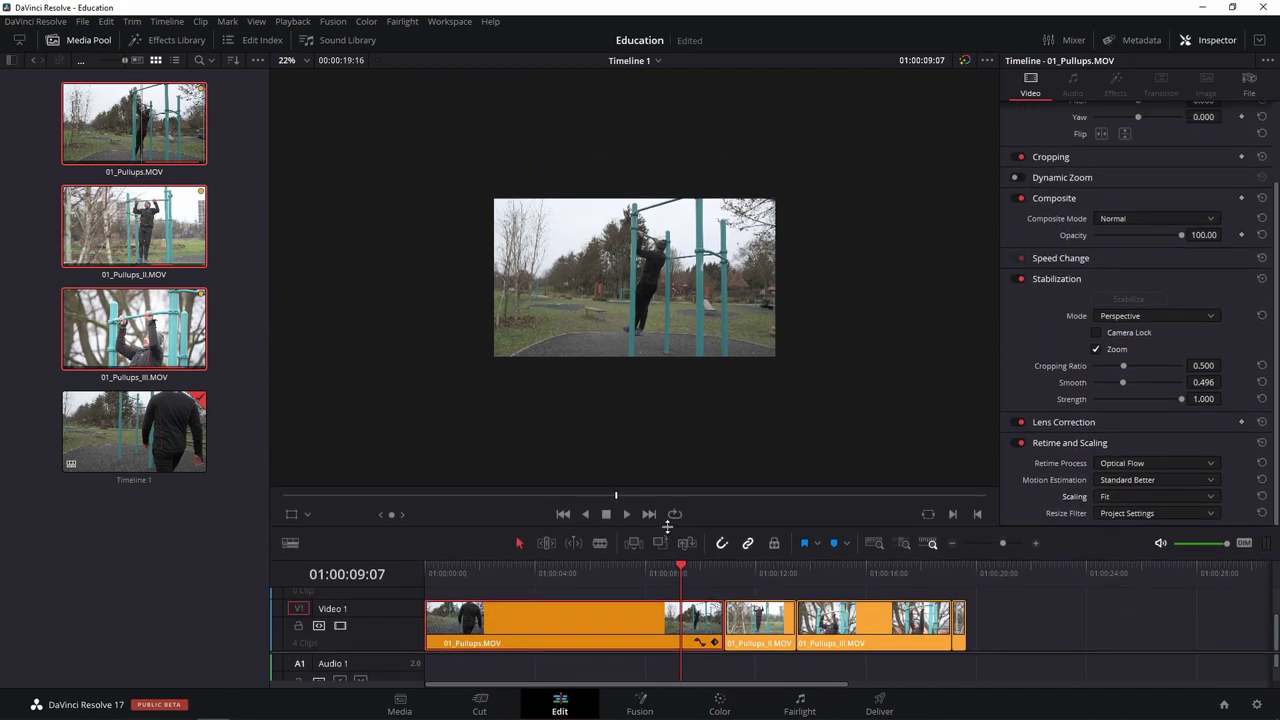
click(303, 62)
click(304, 85)
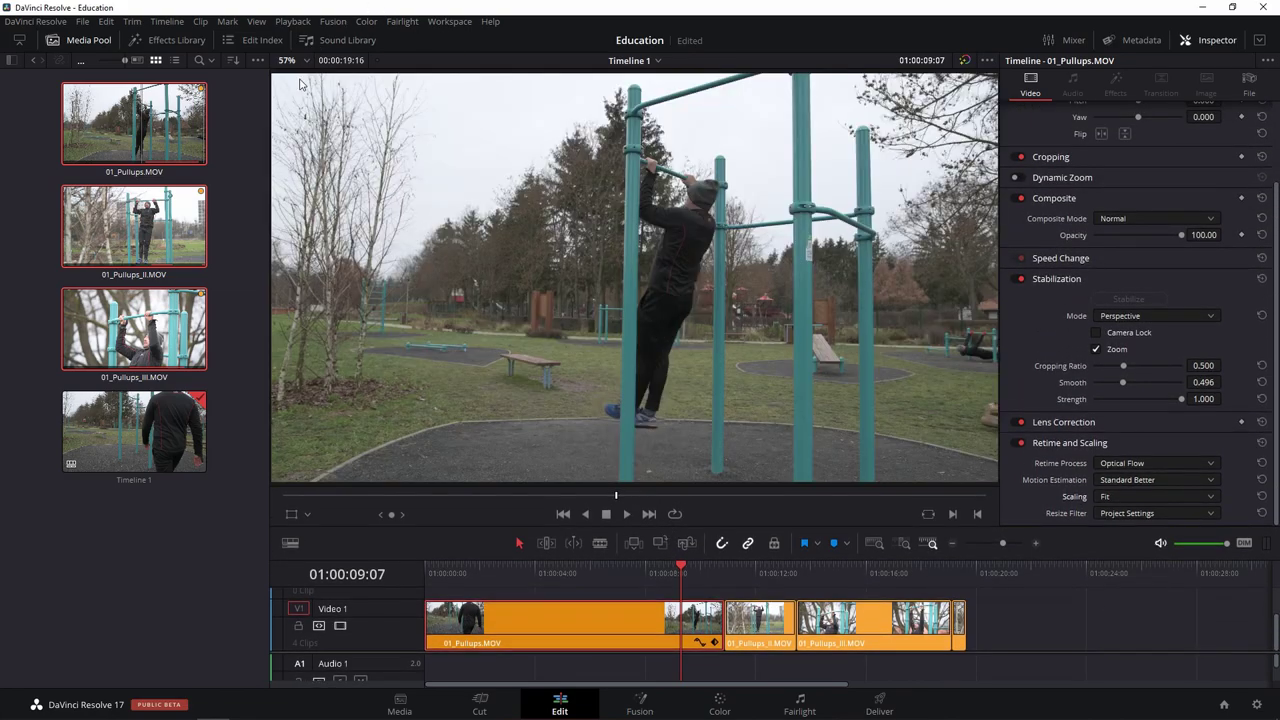
Play the retimed first clip, replaying its slow-motion section from about four seconds in.
click(463, 575)
key(space)
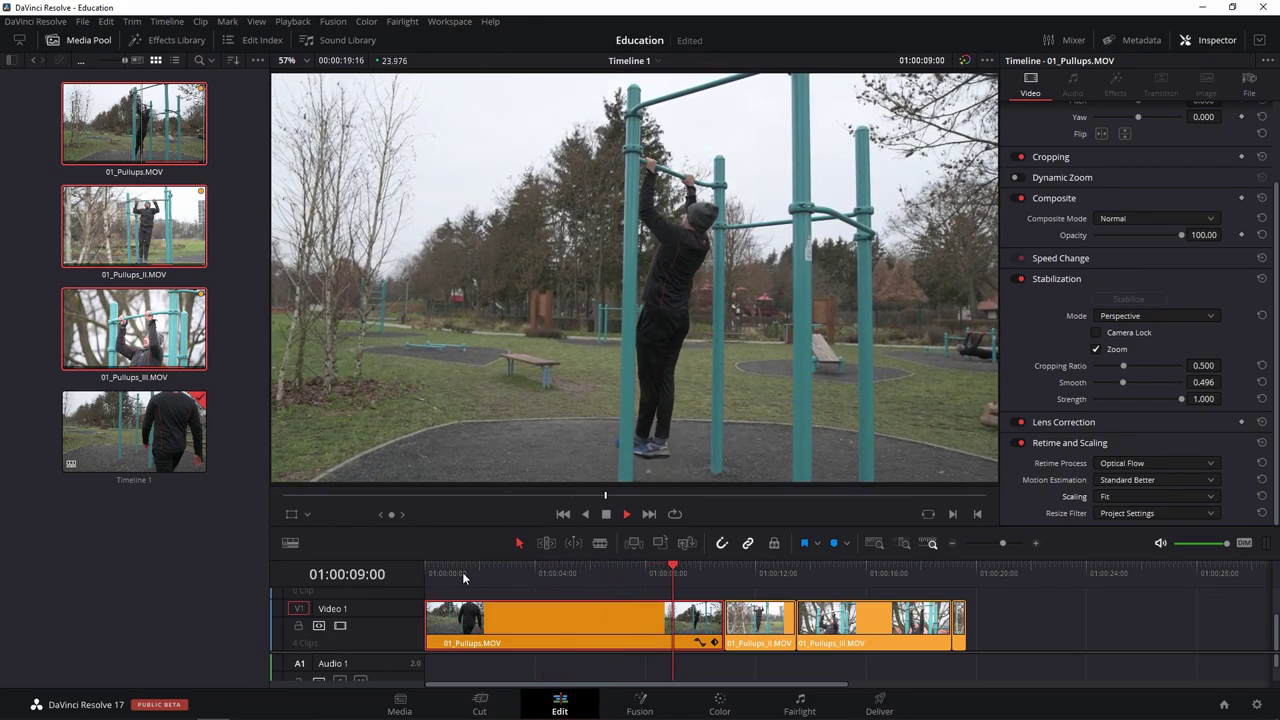
click(550, 572)
scroll(622, 255, up, 4)
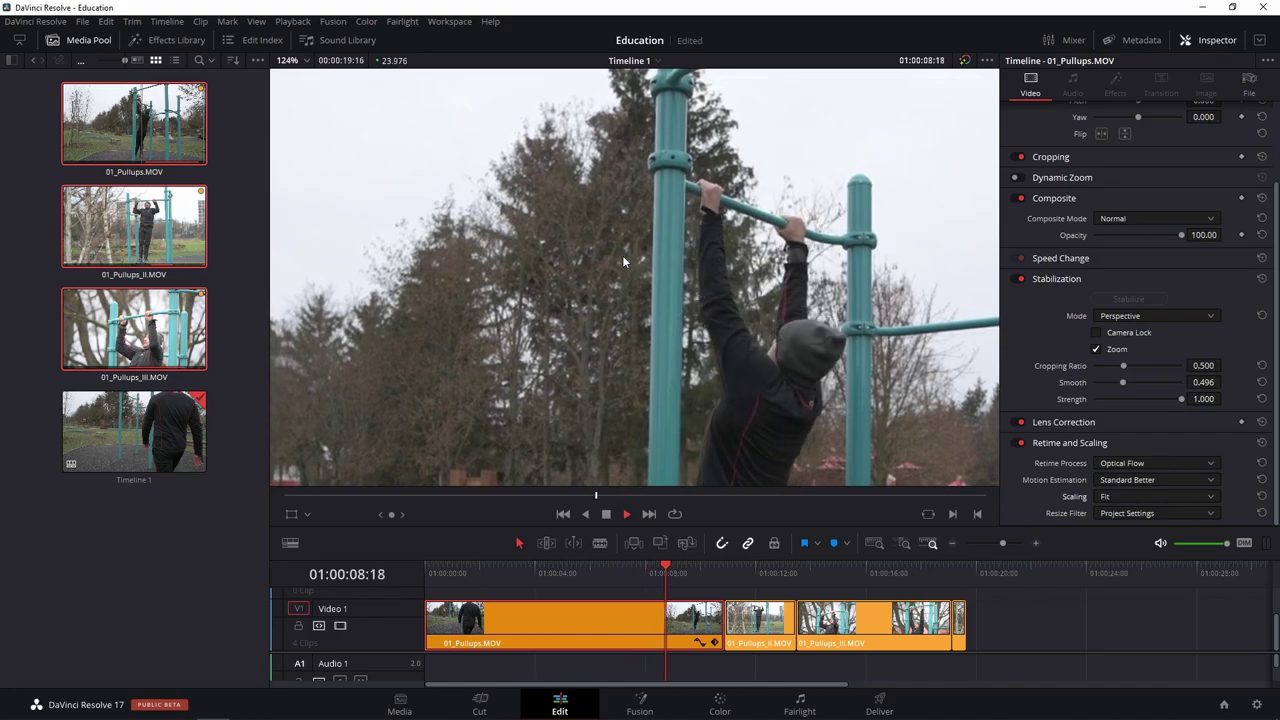
click(624, 511)
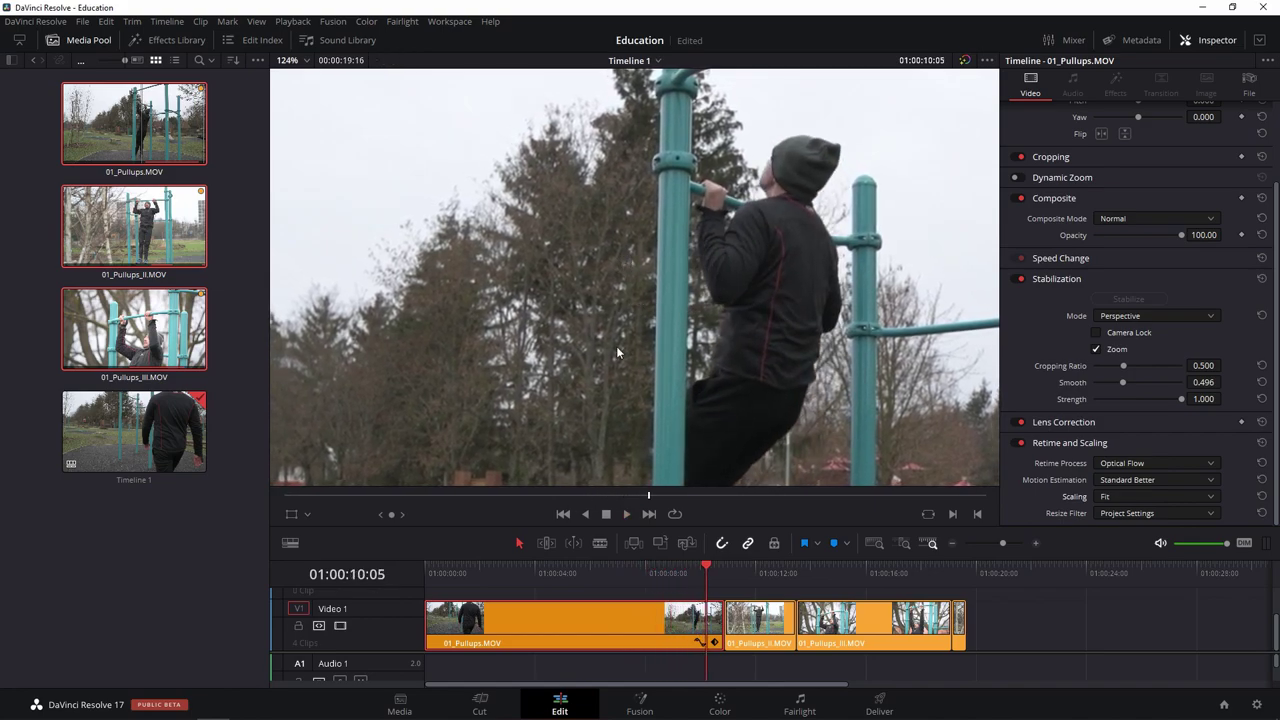
click(538, 573)
key(space)
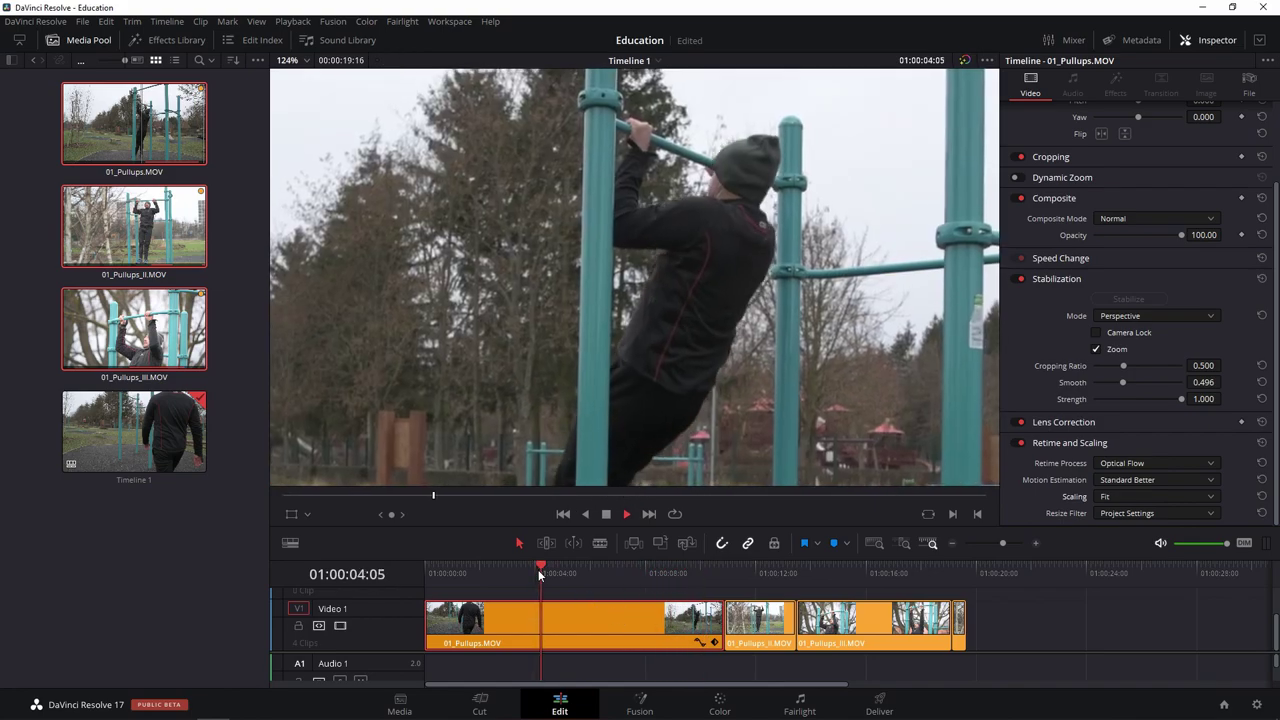
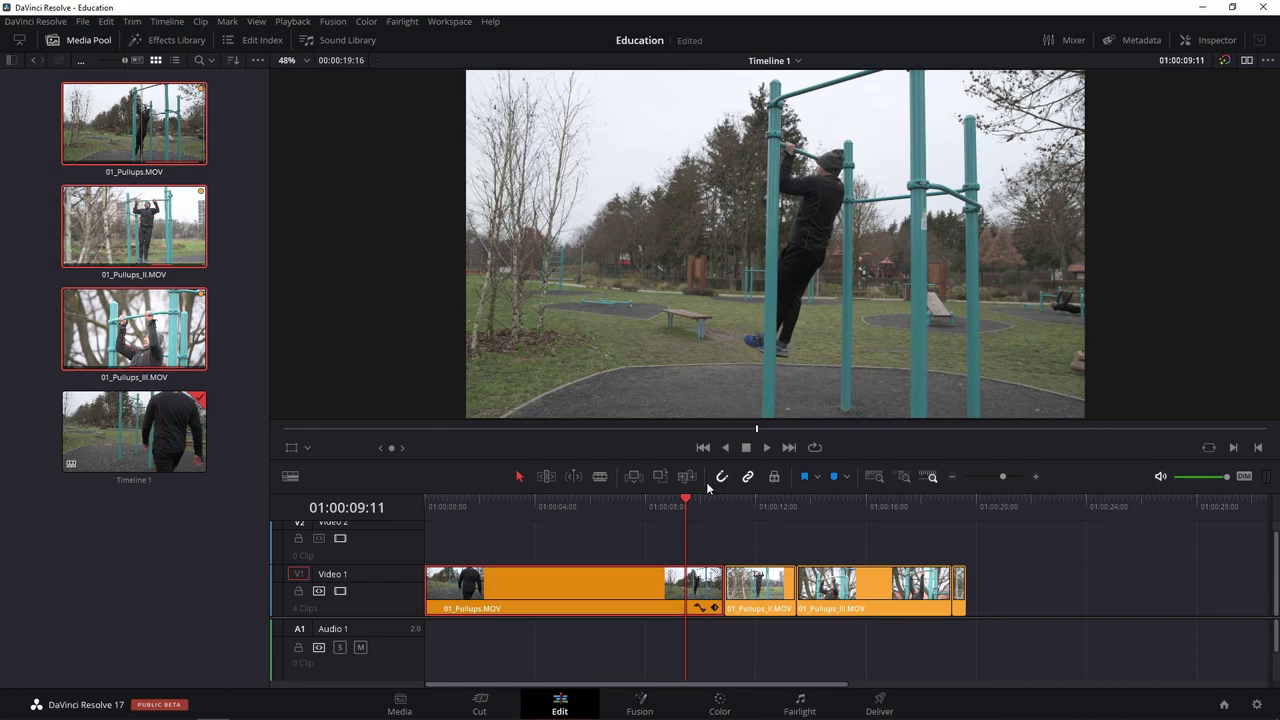
Show the Transform settings of 01_Pullups_III.MOV at 01:00:16:12 and try a 0.910 zoom.
click(880, 505)
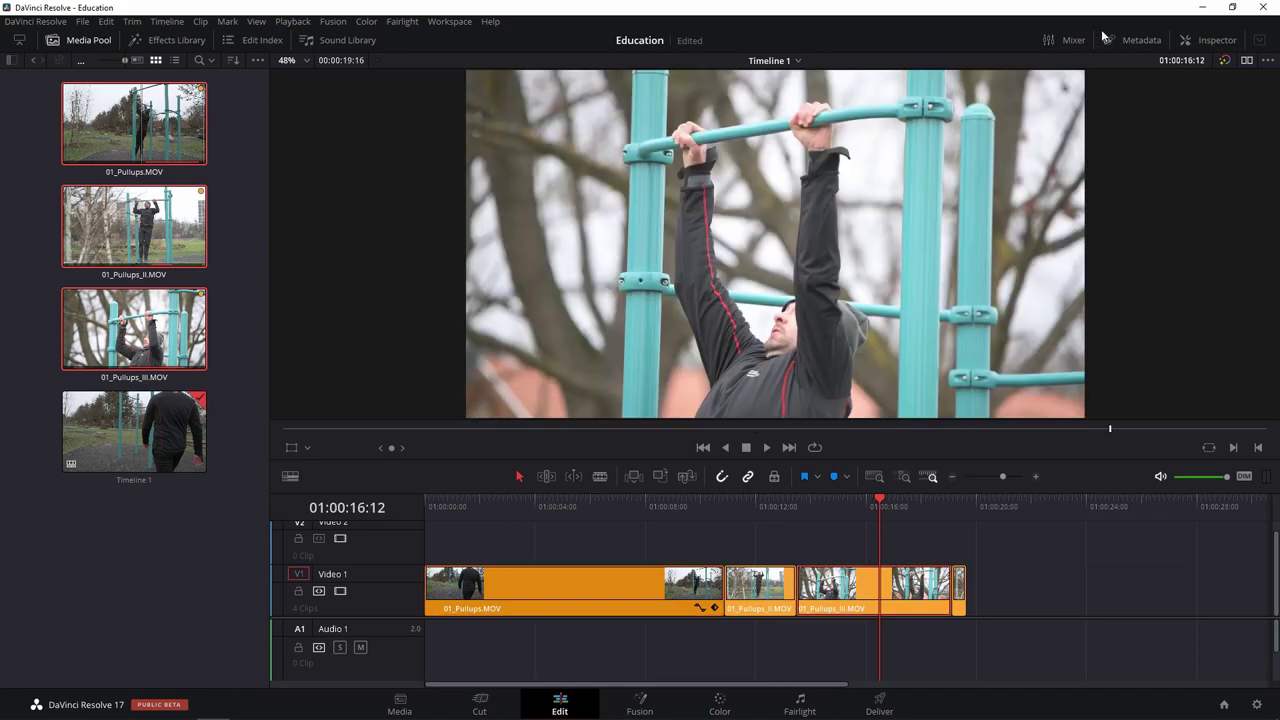
click(1204, 46)
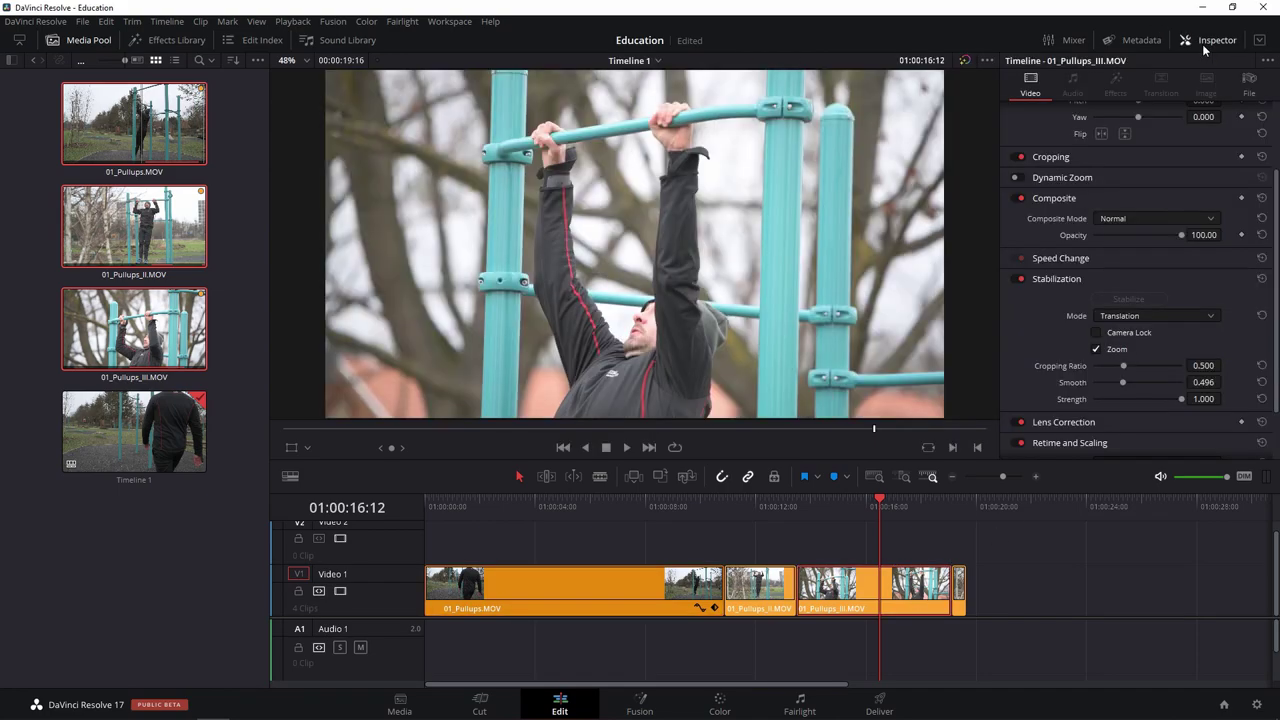
click(1062, 279)
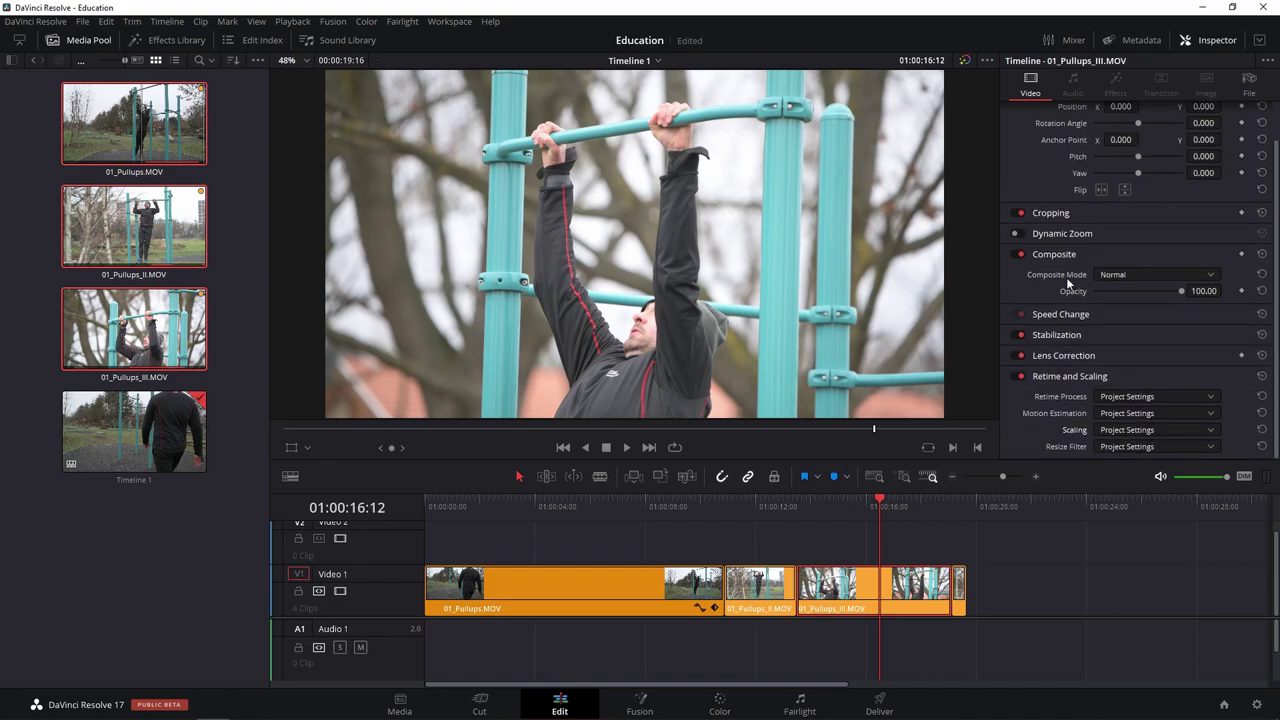
click(1067, 379)
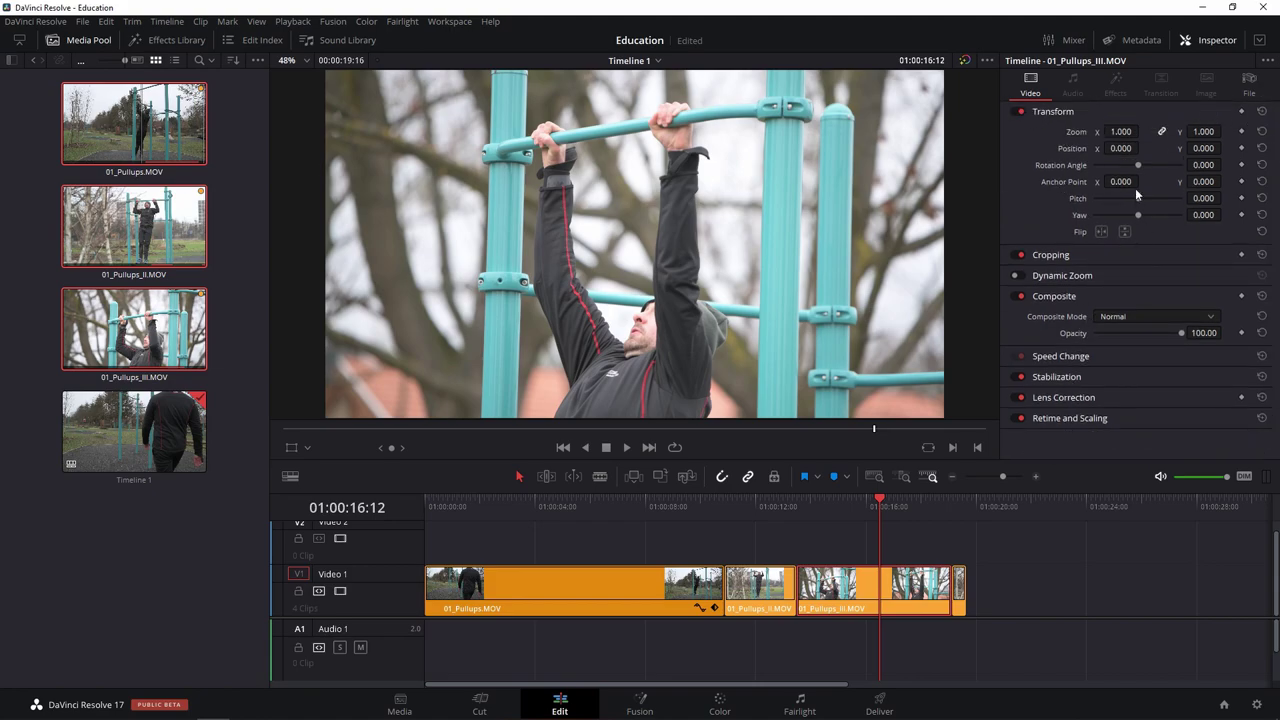
mouse_move(1120, 131)
mouse_down()
mouse_move(1090, 131)
mouse_move(1118, 131)
mouse_up()
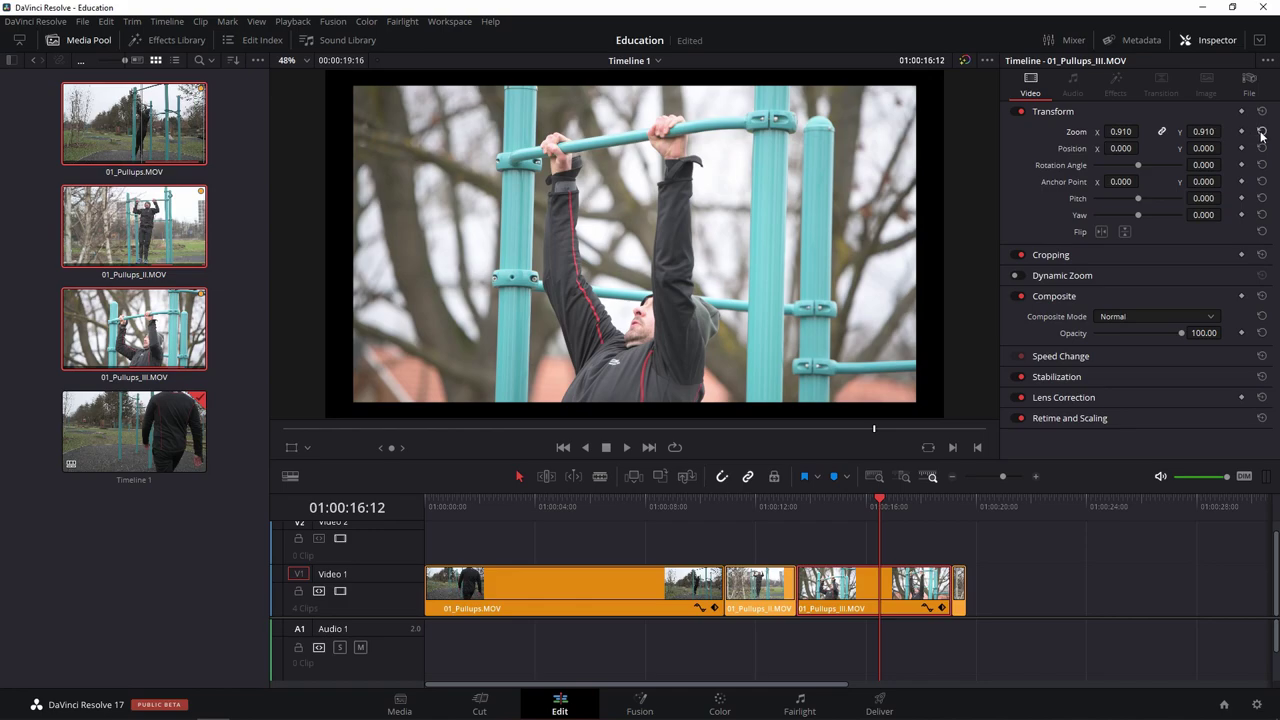
Try zoom, position and rotation, resetting each, then skew the clip to pitch 0.218, yaw -0.218.
click(1262, 133)
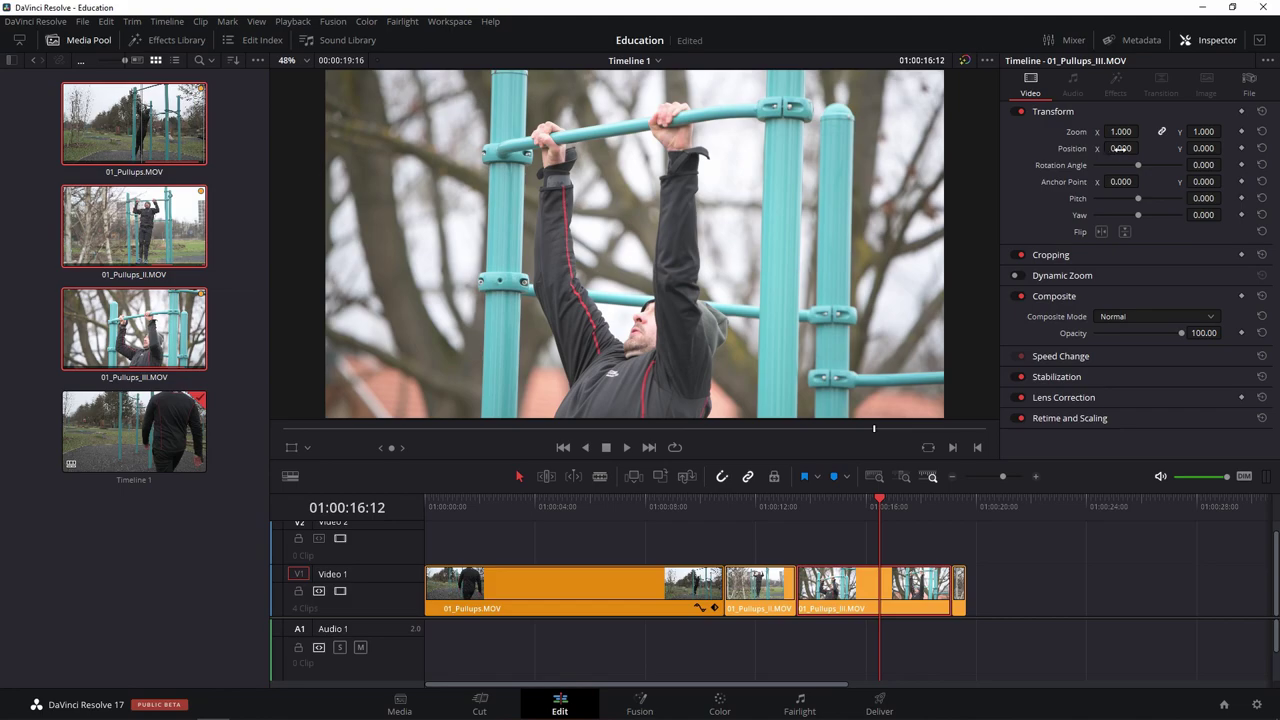
drag(1121, 148, 1240, 148)
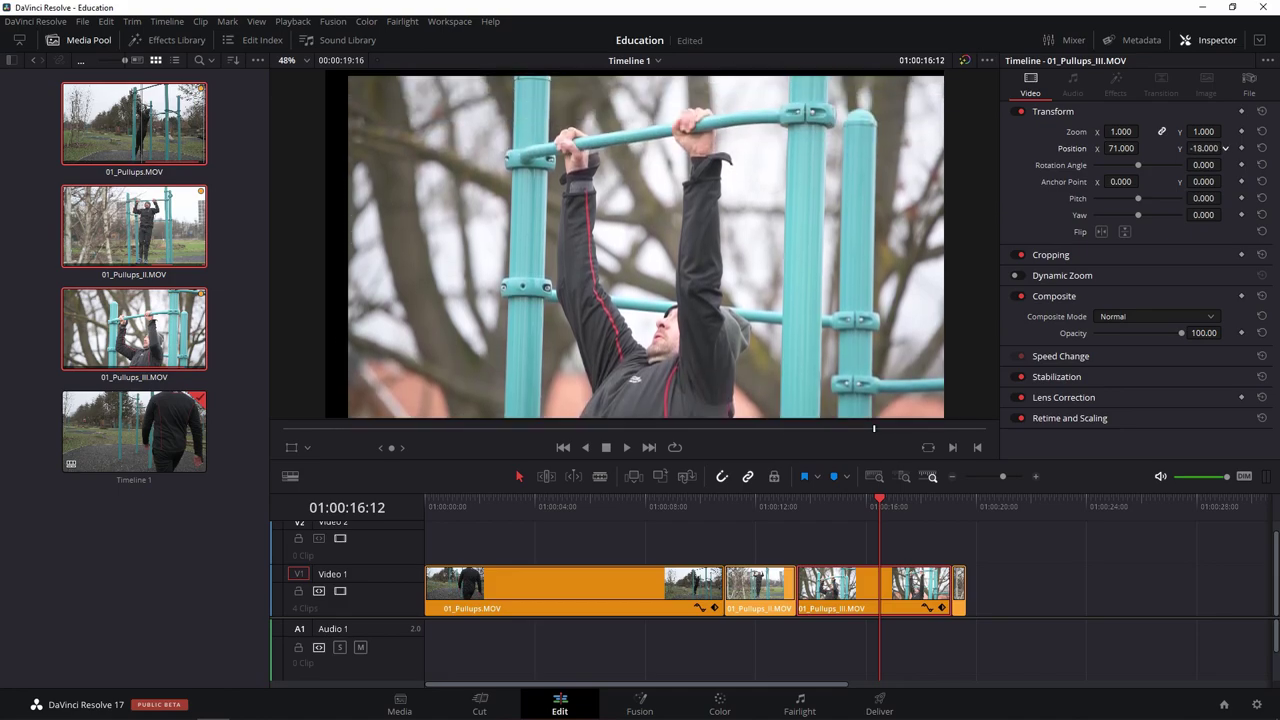
click(1262, 148)
drag(1137, 164, 1184, 186)
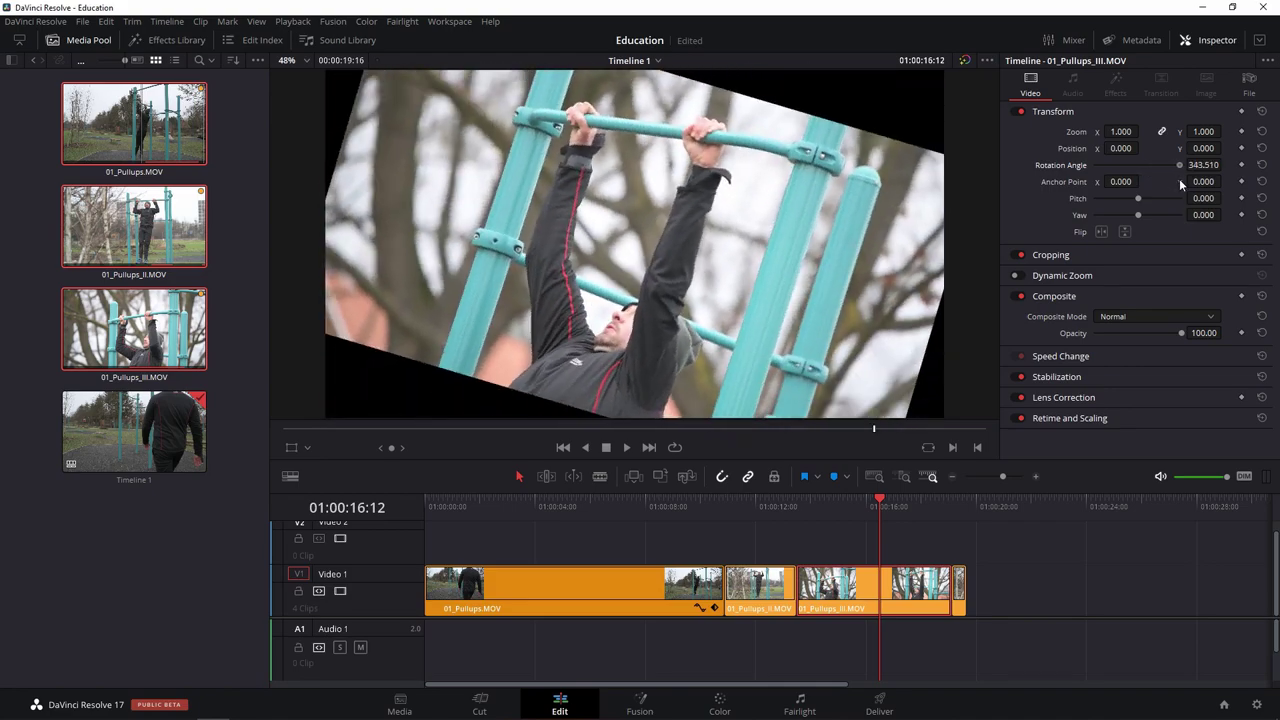
click(1262, 165)
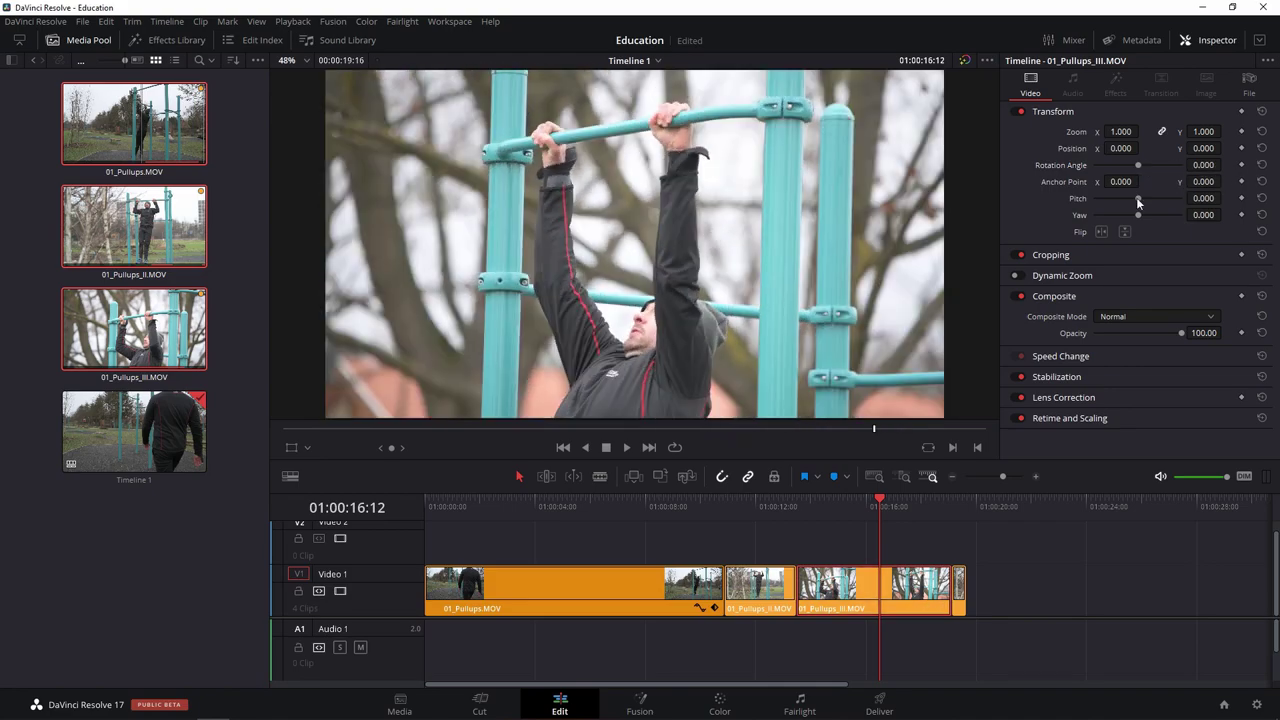
mouse_move(1137, 199)
mouse_down()
mouse_move(1151, 216)
mouse_move(1131, 216)
mouse_up()
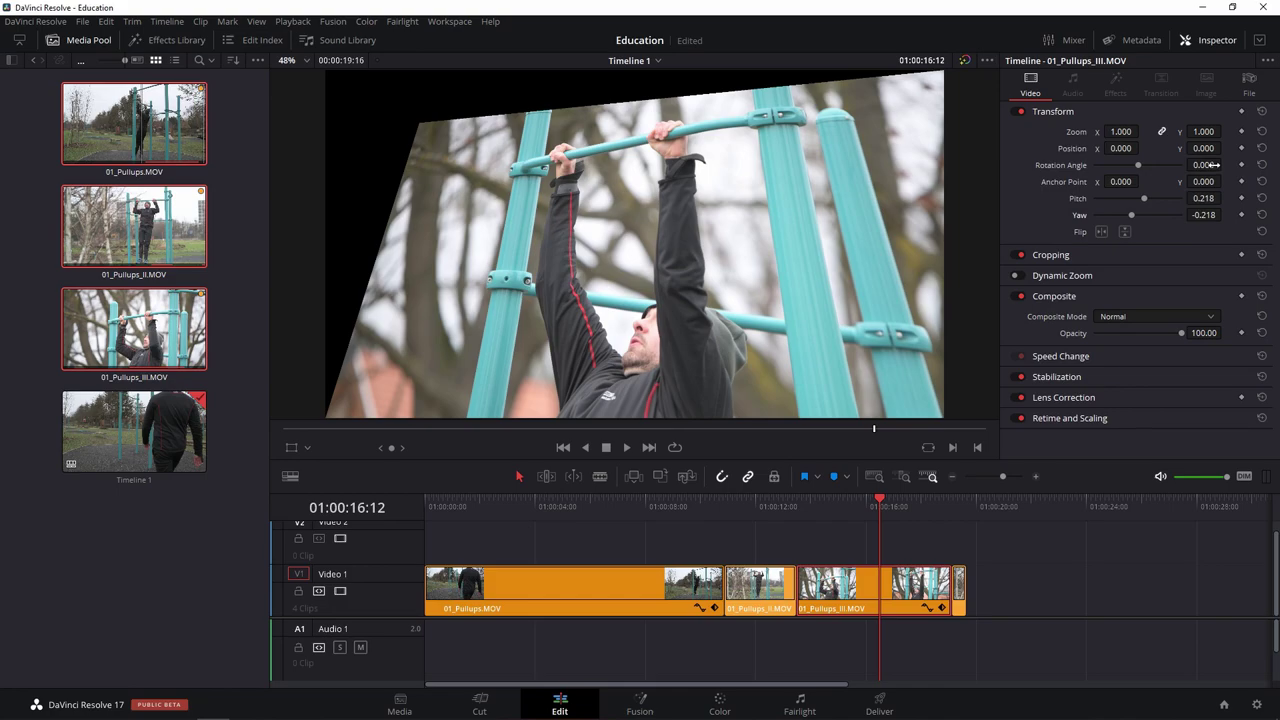
Try Position X 258, Zoom 0.390 and Pitch -0.905, then reset all Transform values to defaults.
drag(1115, 148, 1200, 148)
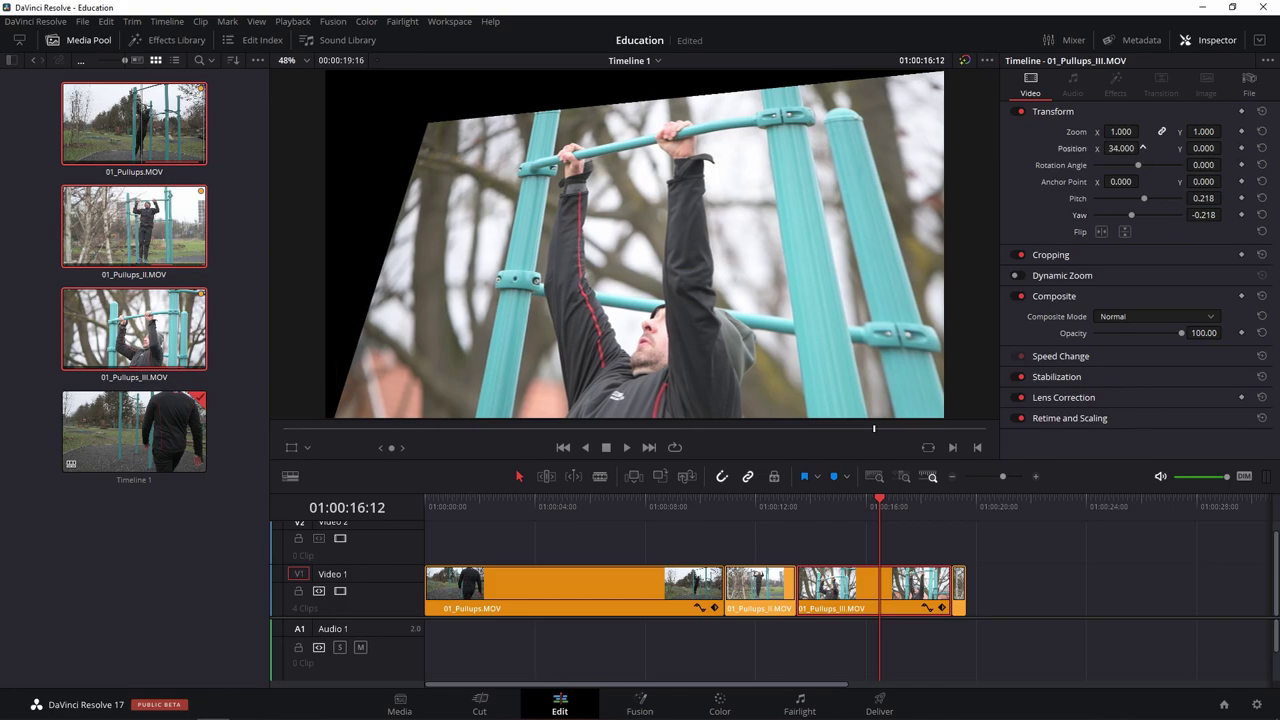
drag(1120, 131, 1060, 131)
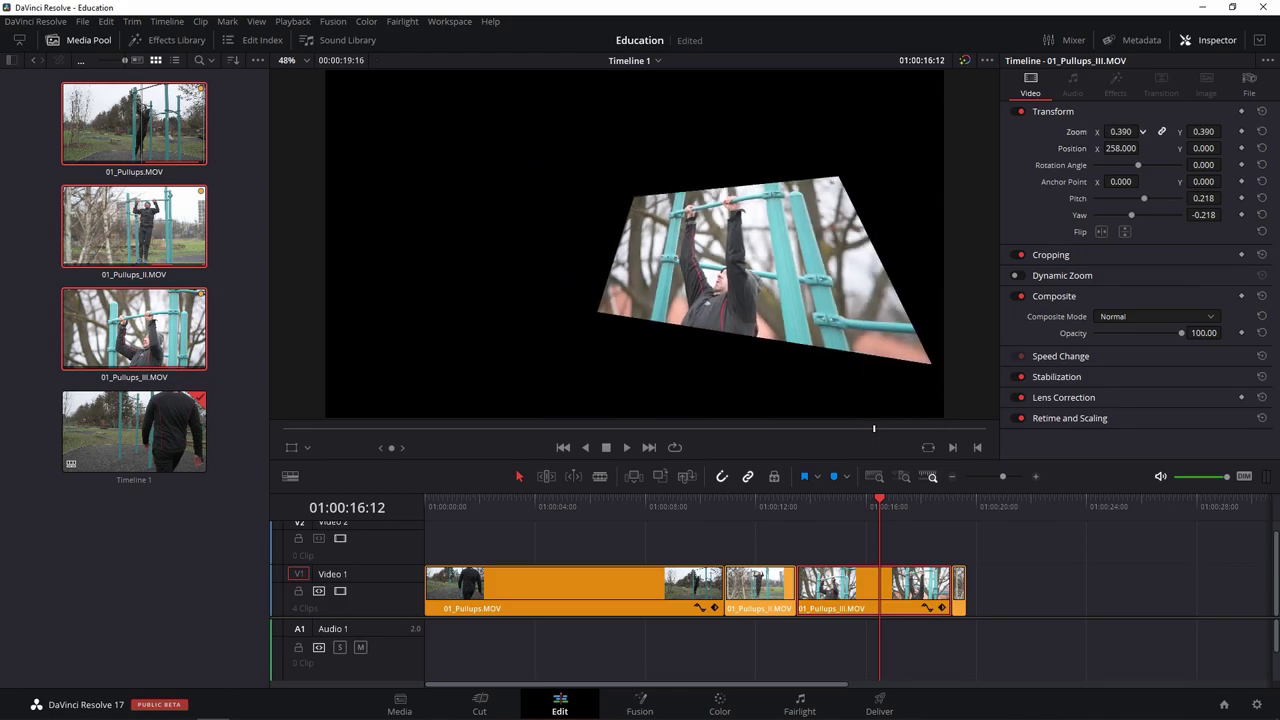
click(1113, 199)
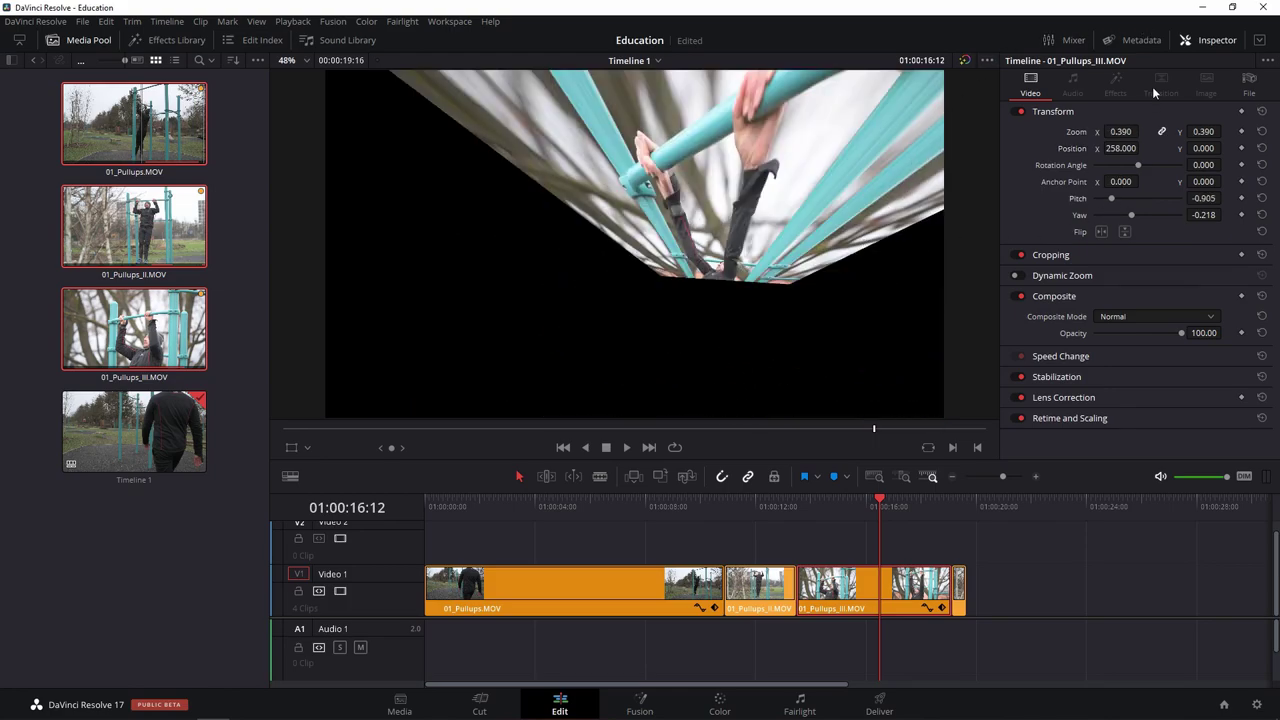
click(1263, 113)
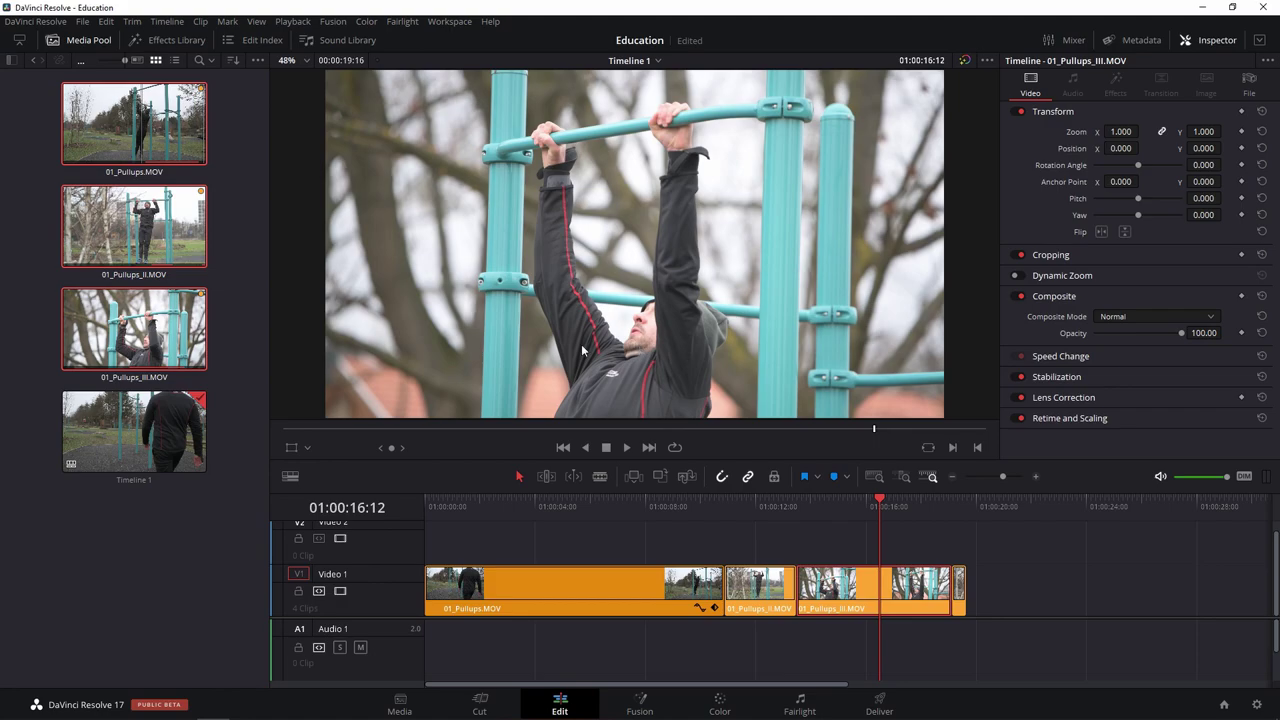
Rotate 01_Pullups_III.MOV to a 1.700 degree angle.
scroll(651, 319, down, 1)
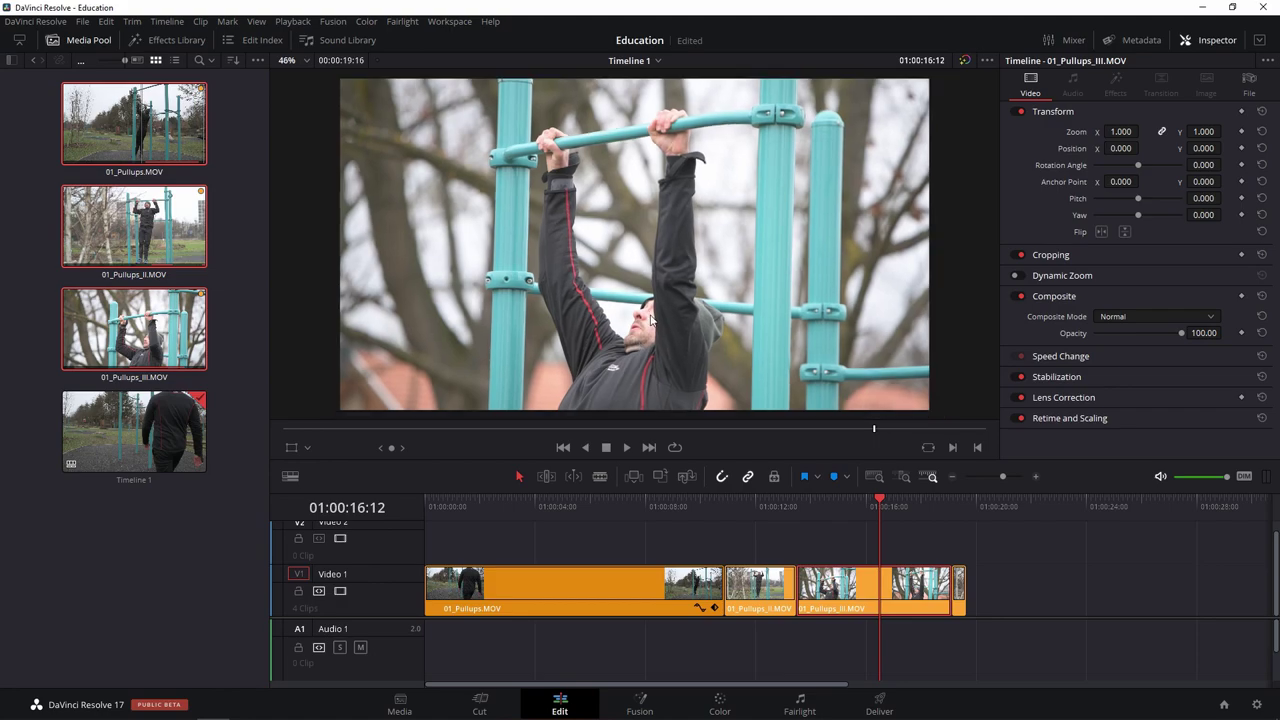
scroll(651, 319, down, 1)
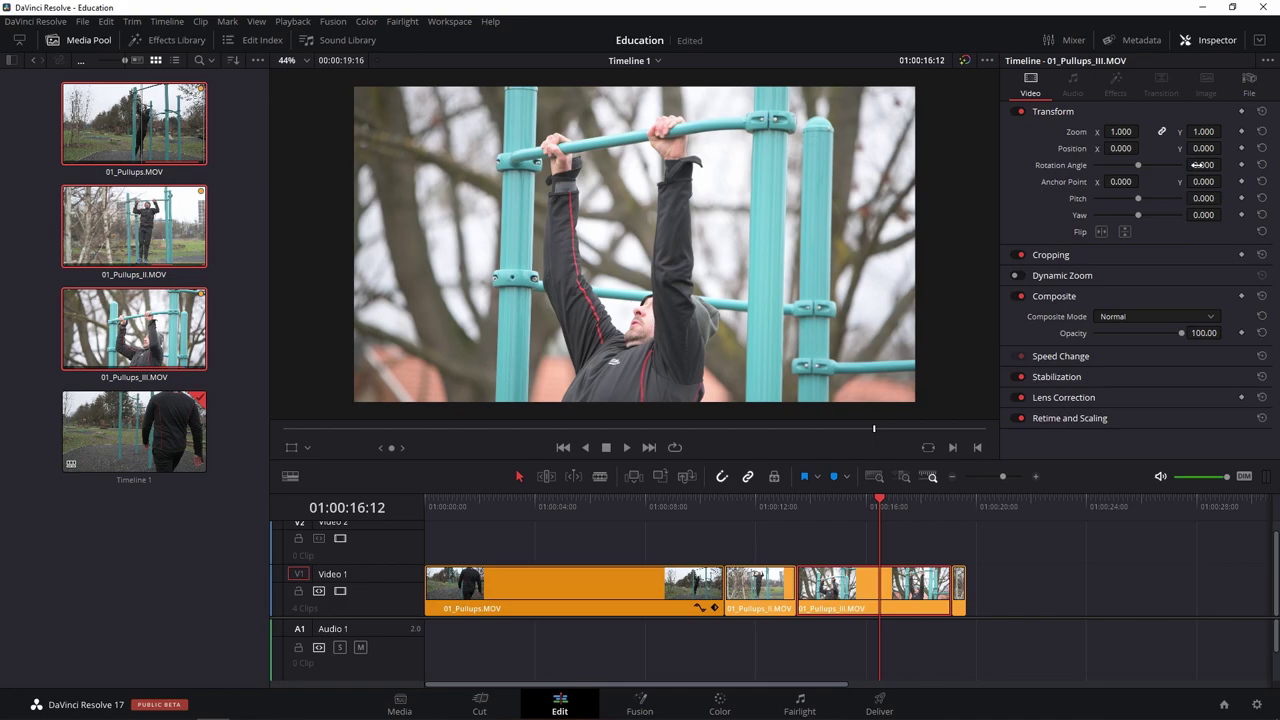
drag(1205, 165, 1225, 164)
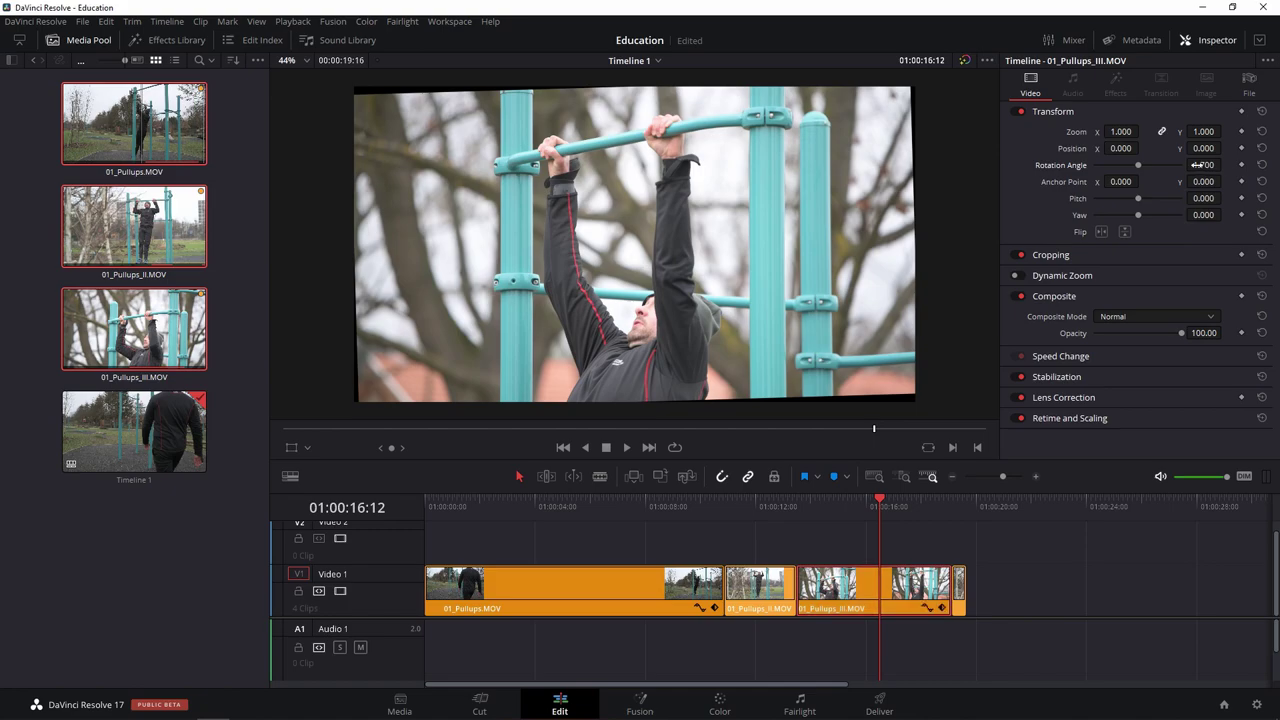
Recentre the viewer frame and raise the zoom to 1.080 so no black corners show.
scroll(336, 133, up, 2)
scroll(578, 282, up, 2)
scroll(659, 310, up, 1)
scroll(486, 140, up, 1)
scroll(486, 140, up, 1)
scroll(498, 186, up, 1)
scroll(513, 149, up, 1)
scroll(603, 182, up, 1)
scroll(603, 182, down, 2)
scroll(631, 201, down, 1)
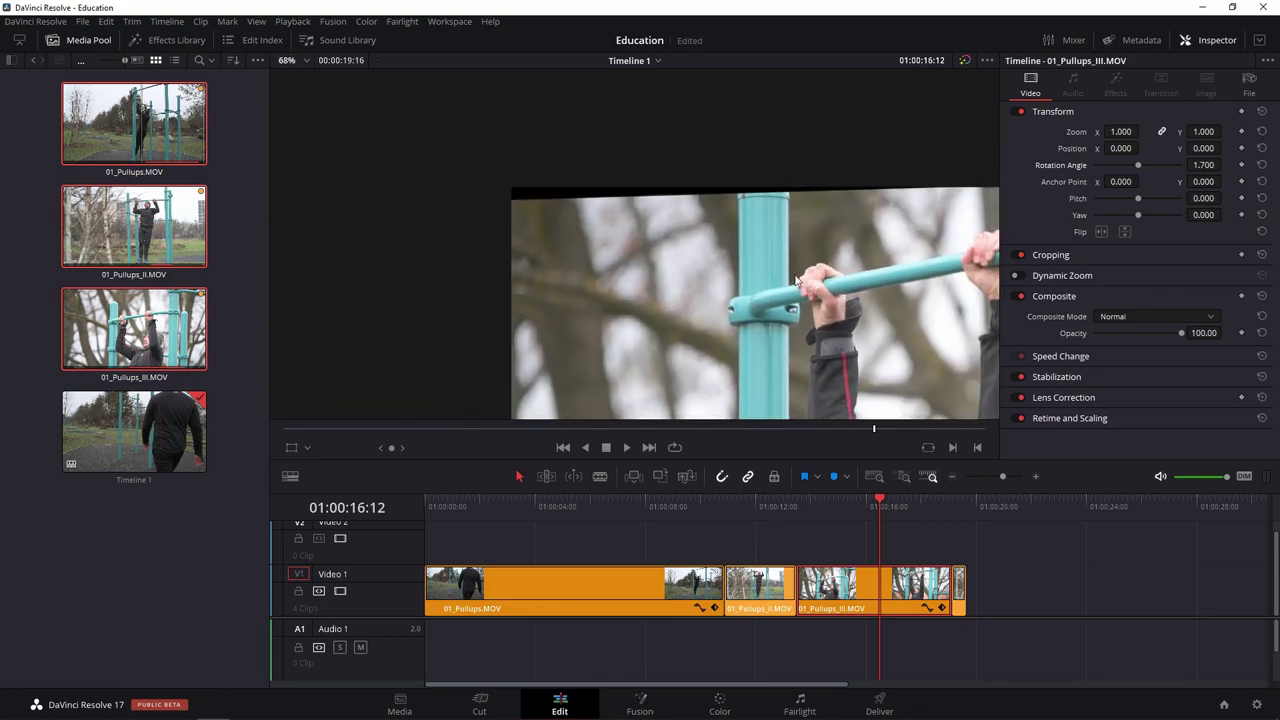
scroll(637, 207, down, 1)
scroll(640, 203, down, 2)
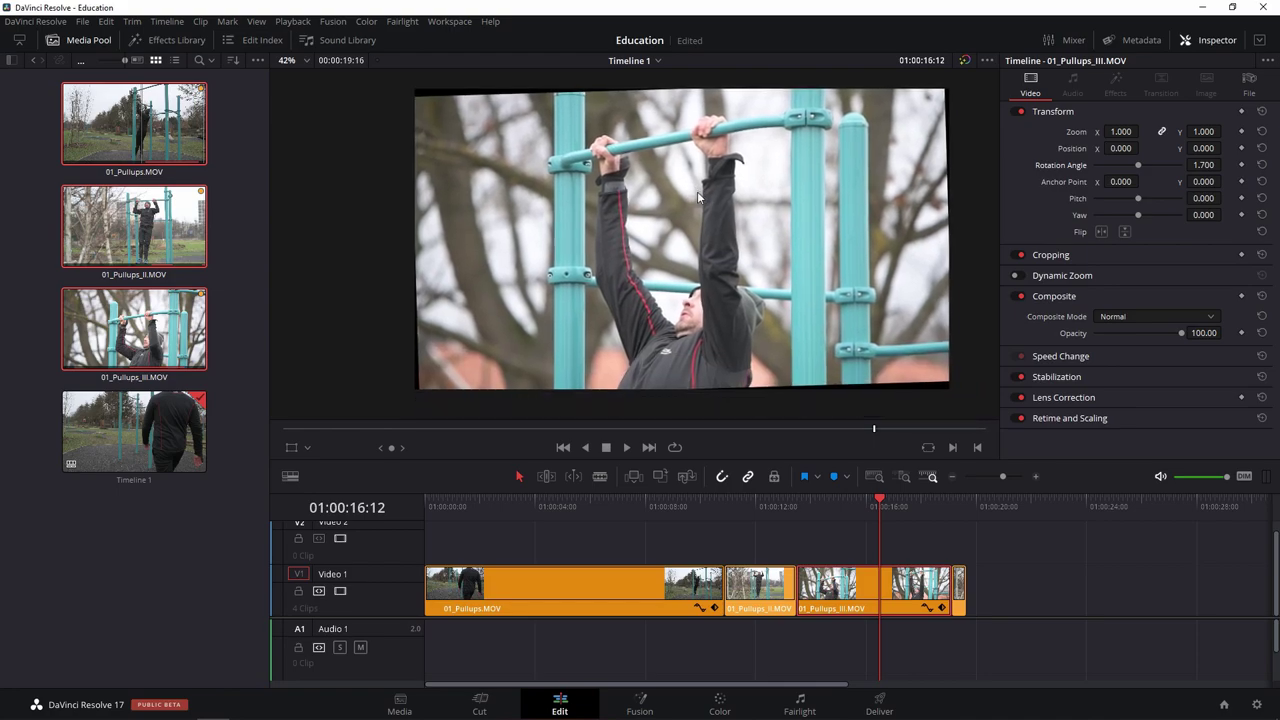
drag(697, 199, 695, 204)
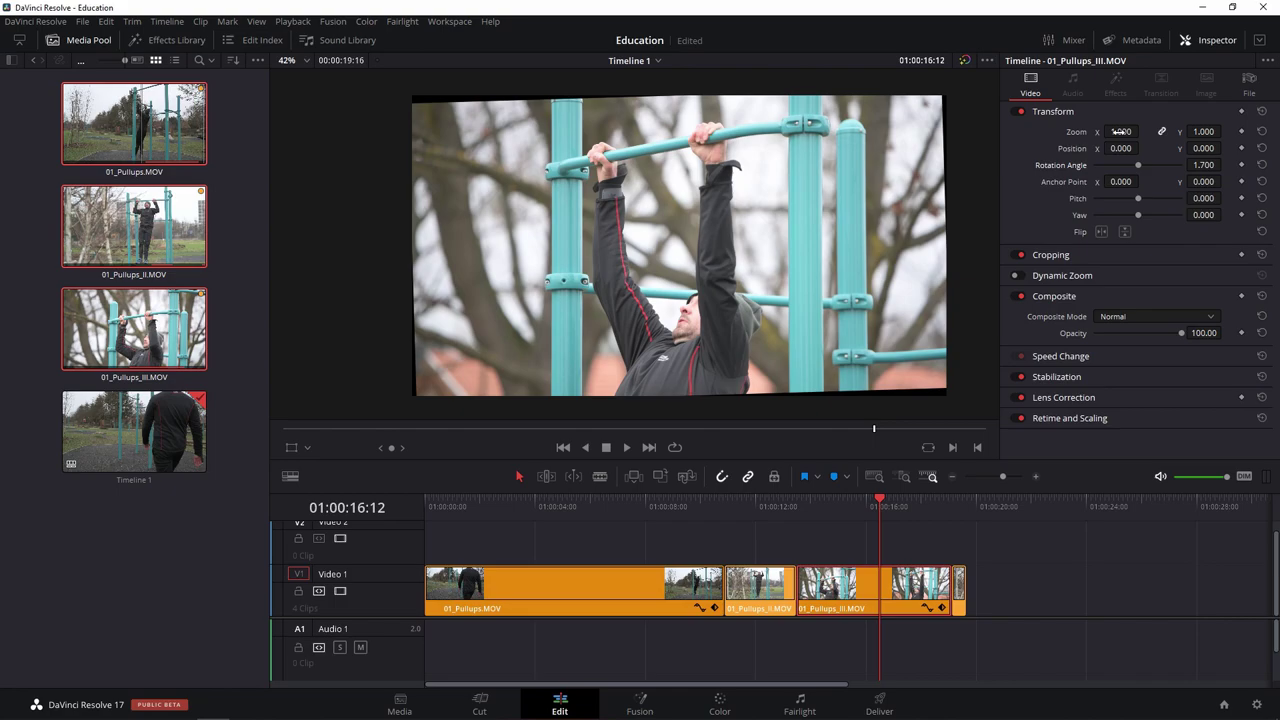
drag(1120, 131, 1152, 131)
click(794, 508)
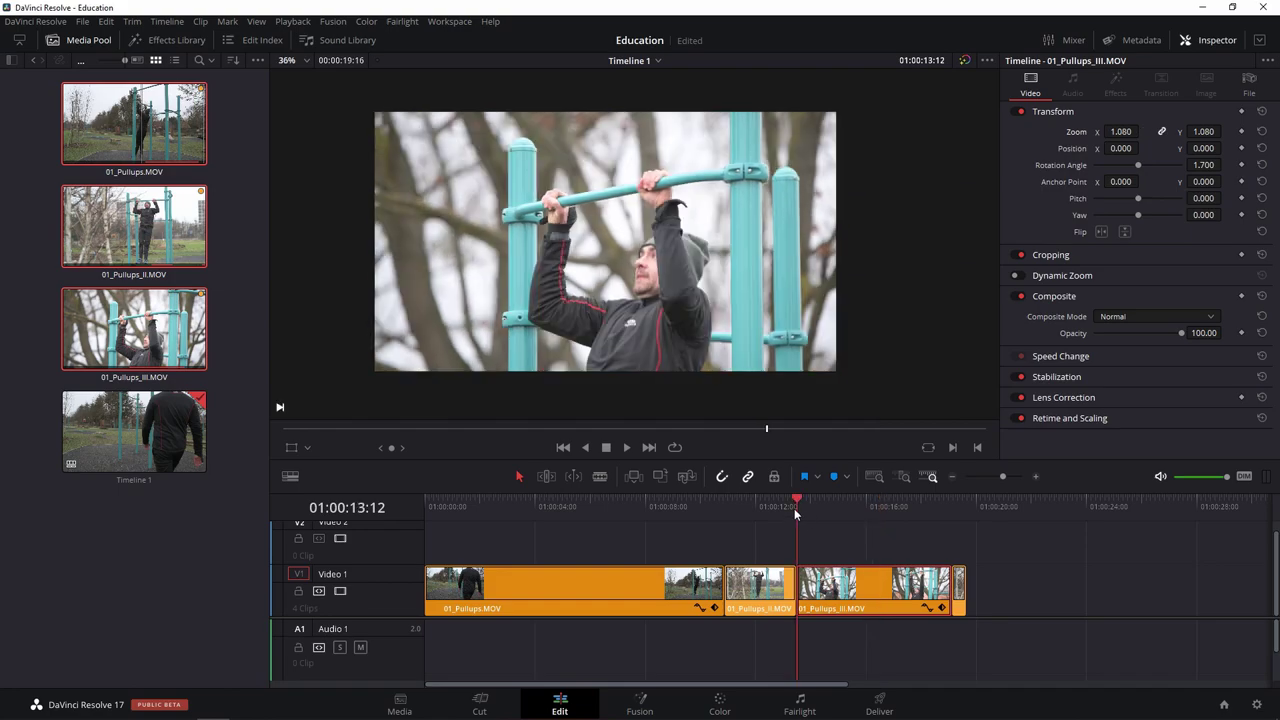
Play back the third clip for review, then go to 01_Pullups_II.MOV's start at 01:00:10:21.
key(space)
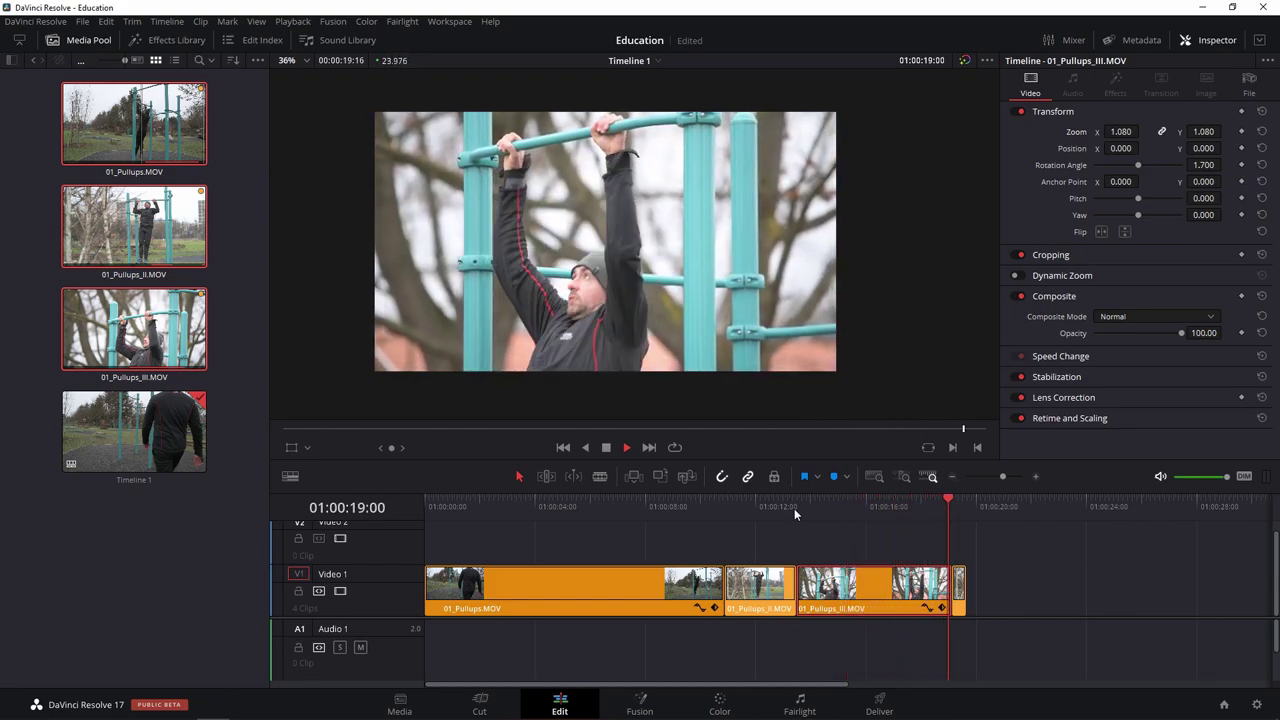
click(848, 503)
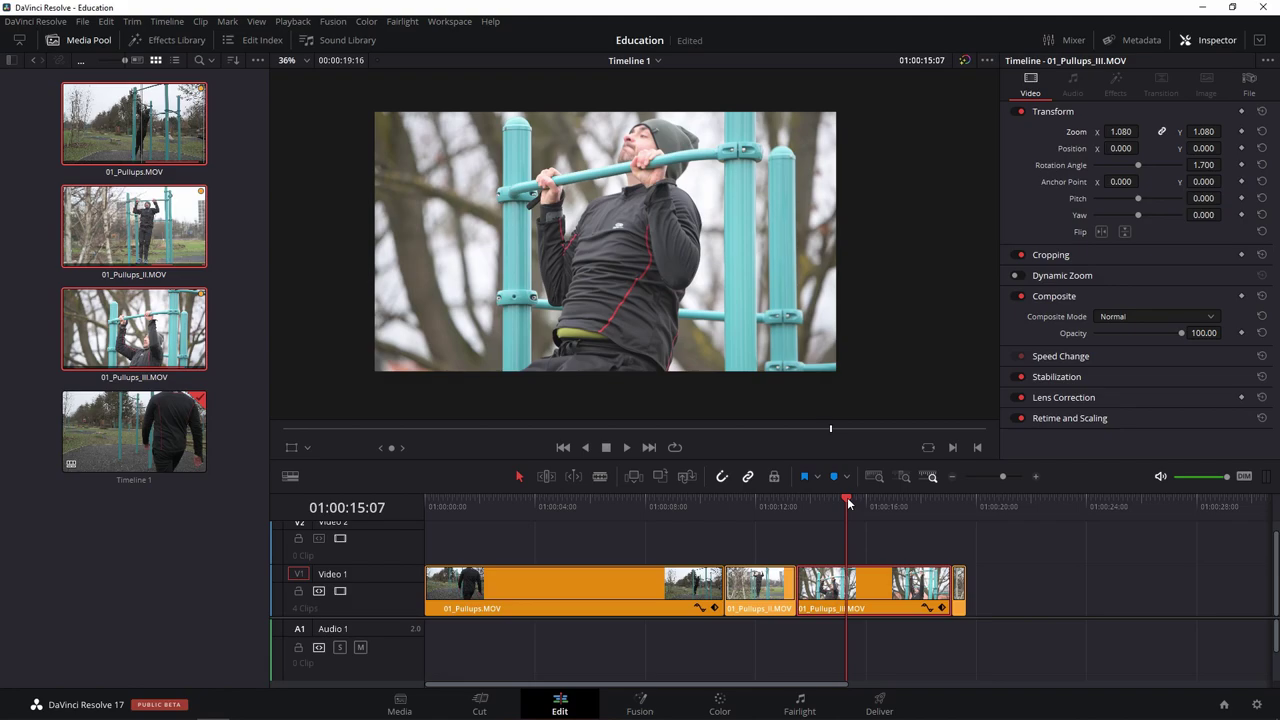
key(Up)
key(Up)
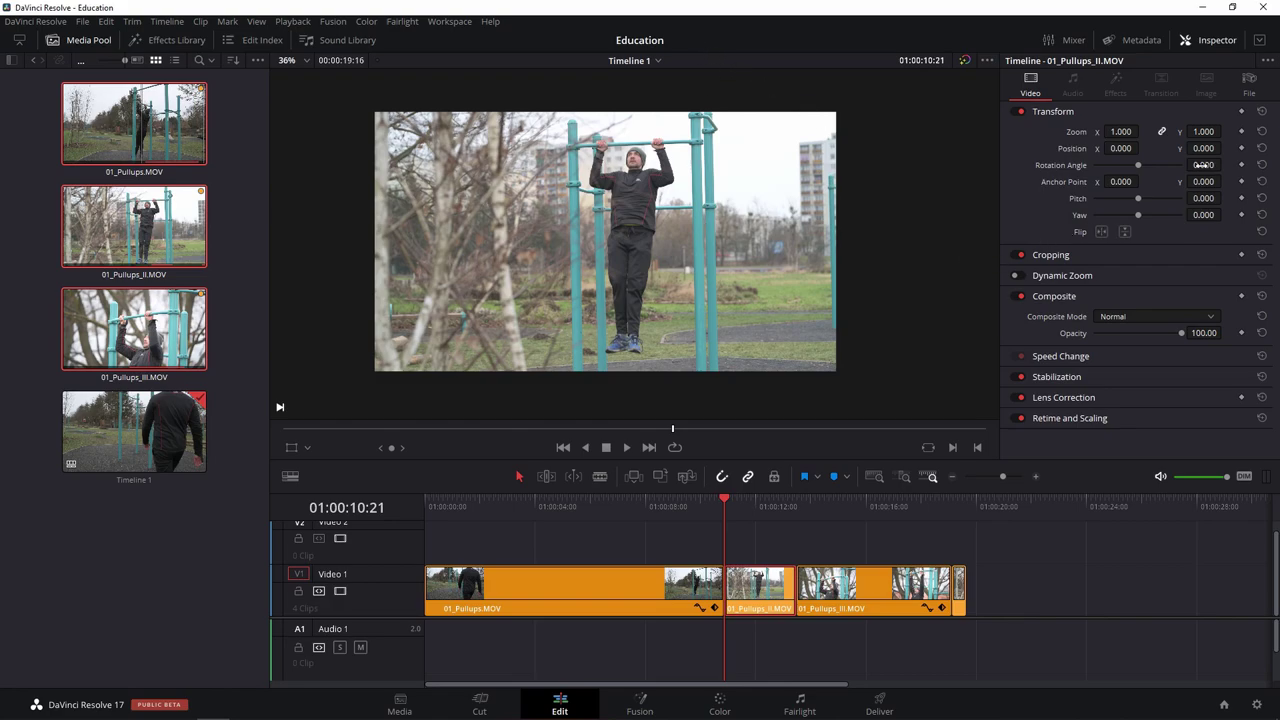
Rotate 01_Pullups_II.MOV to -1.100, zoom it to 1.040, and move the playhead to 01:00:11:20.
drag(1202, 165, 1190, 165)
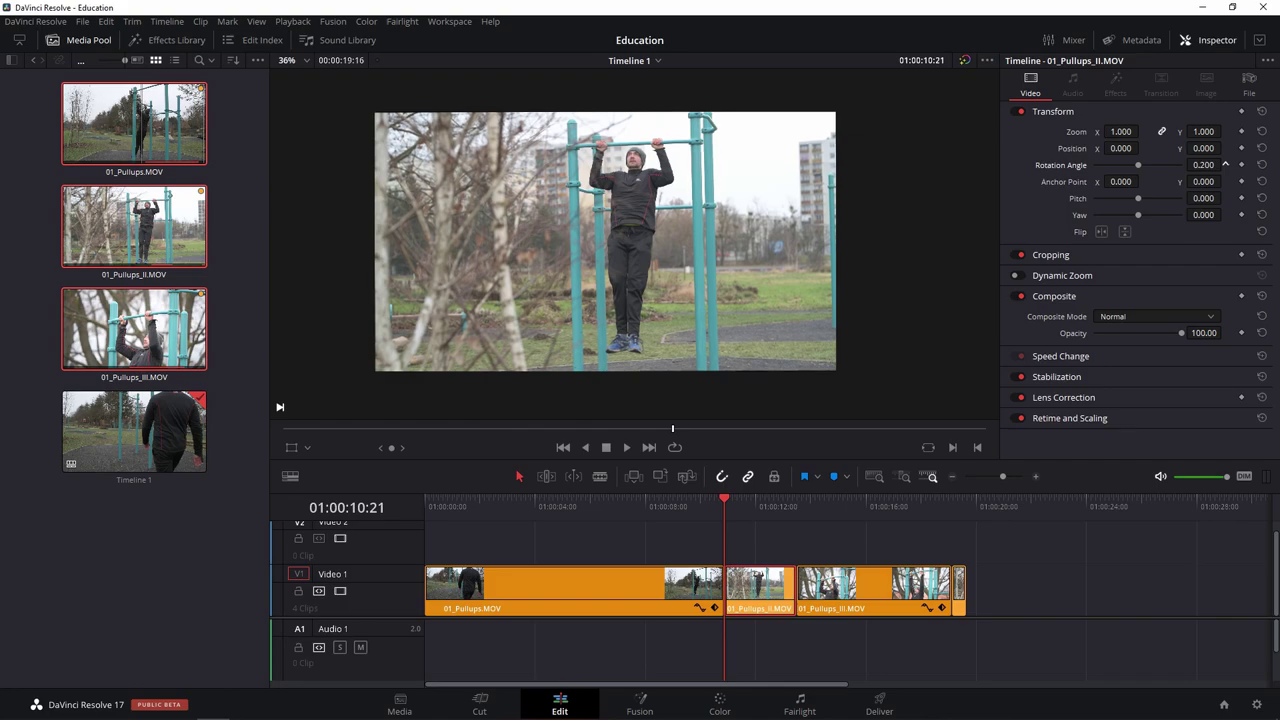
drag(1190, 165, 1176, 165)
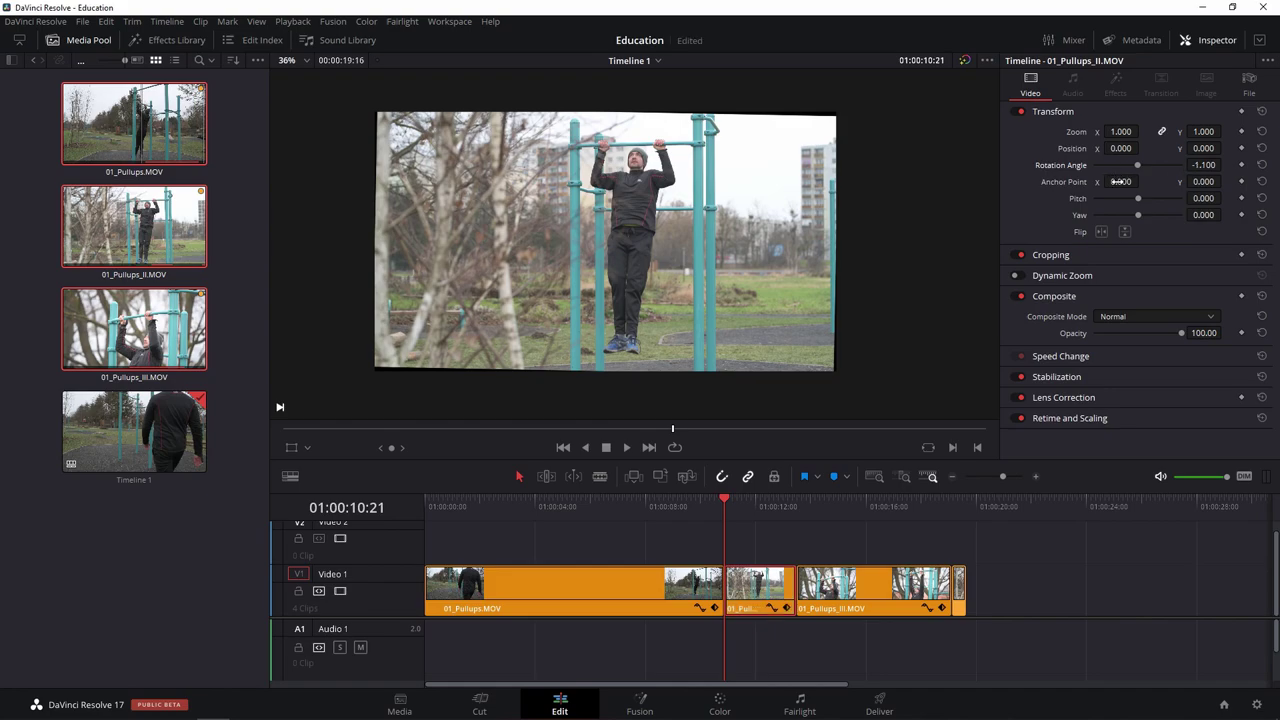
drag(1119, 131, 1143, 131)
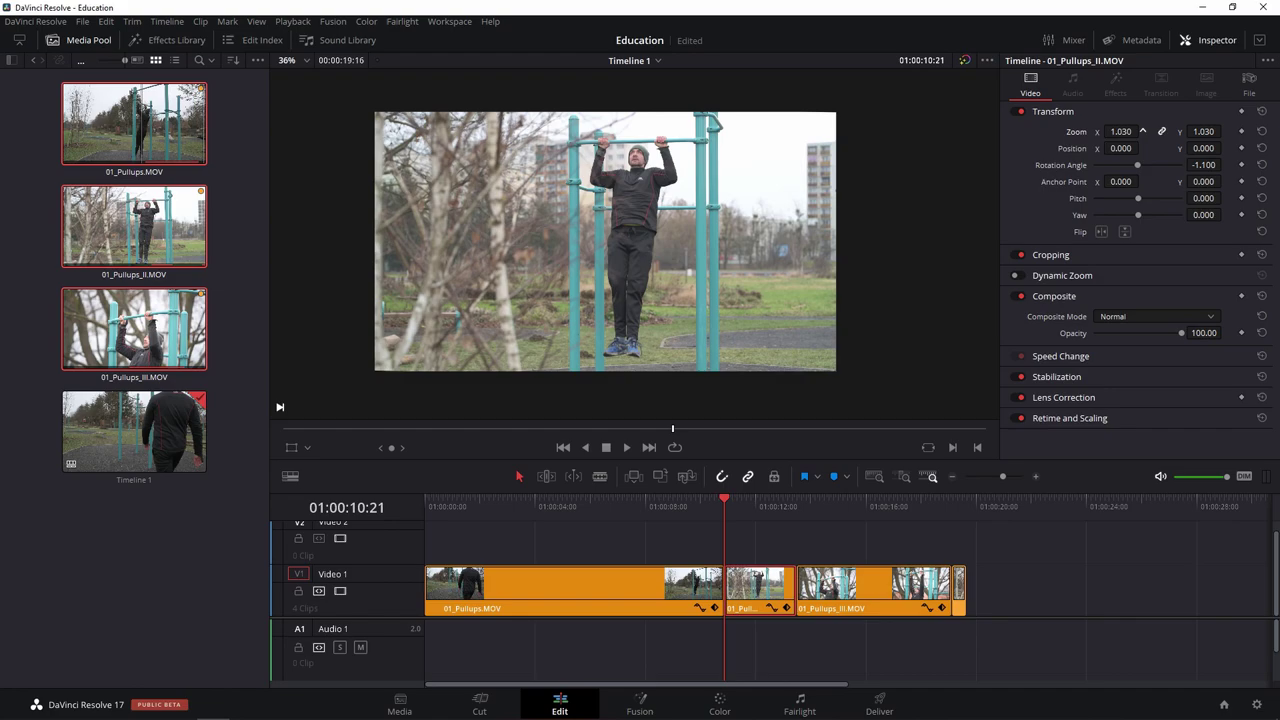
drag(1143, 131, 1151, 131)
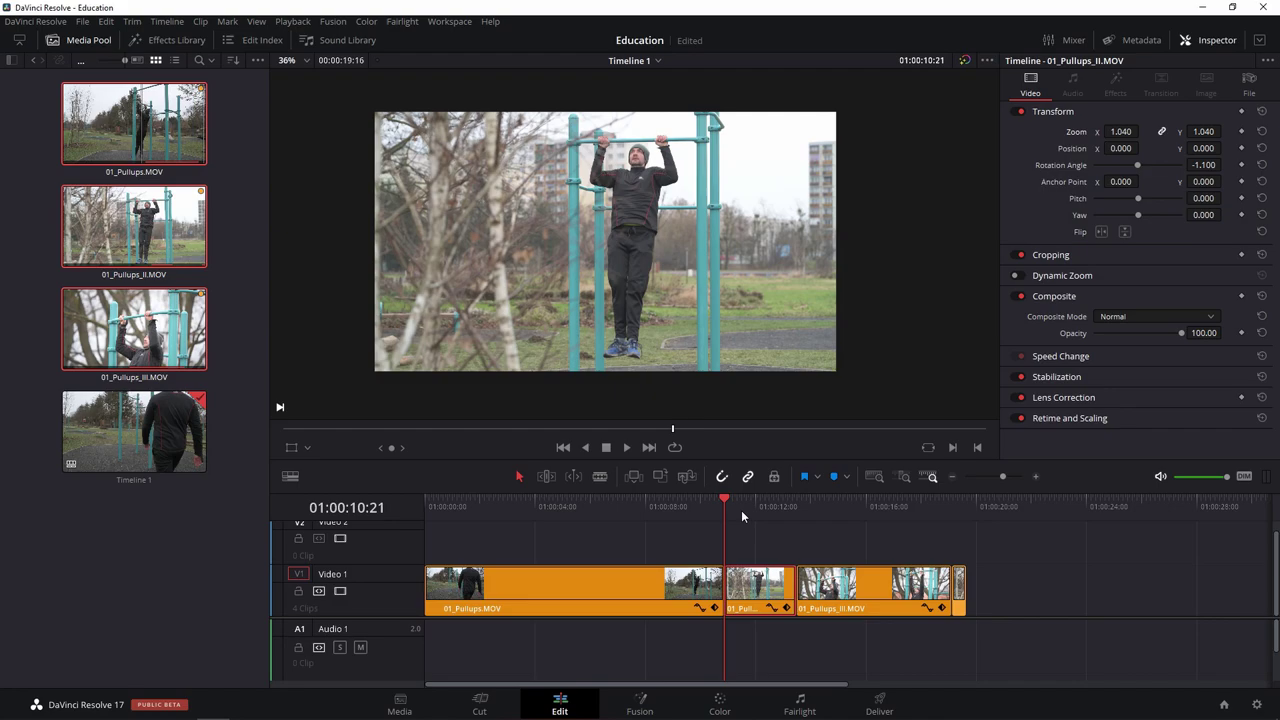
drag(722, 505, 745, 511)
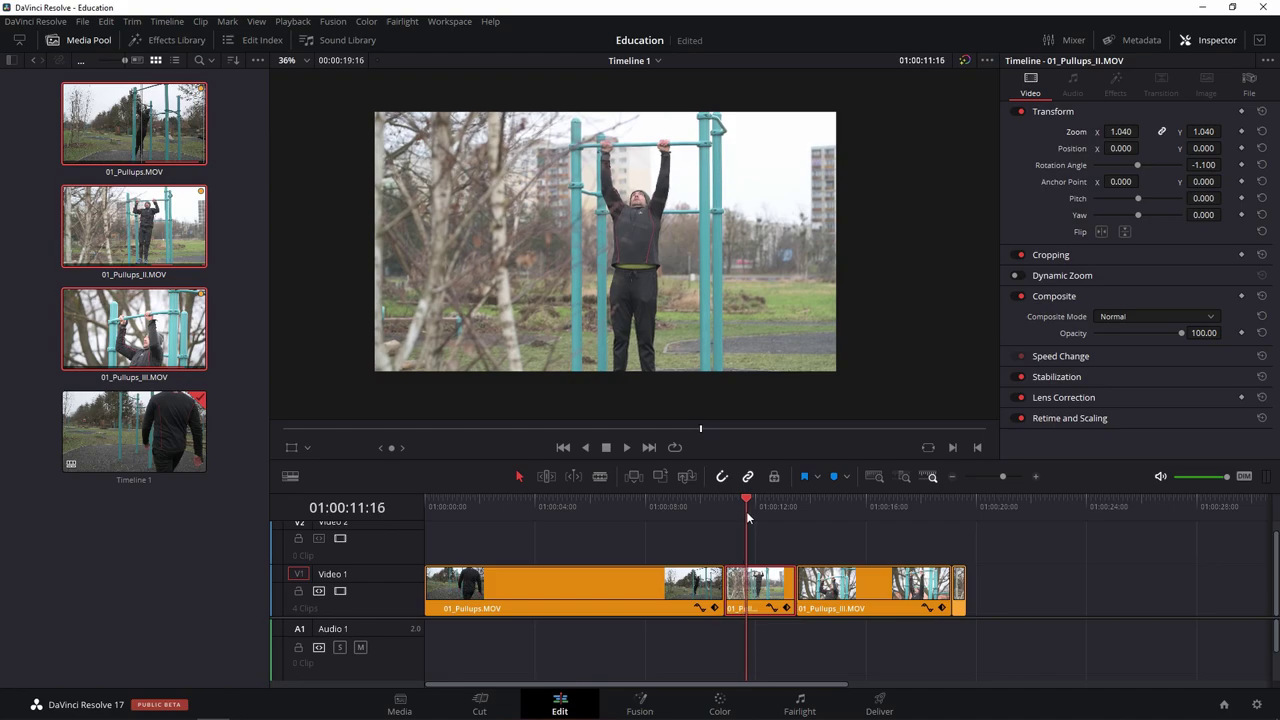
drag(745, 511, 751, 513)
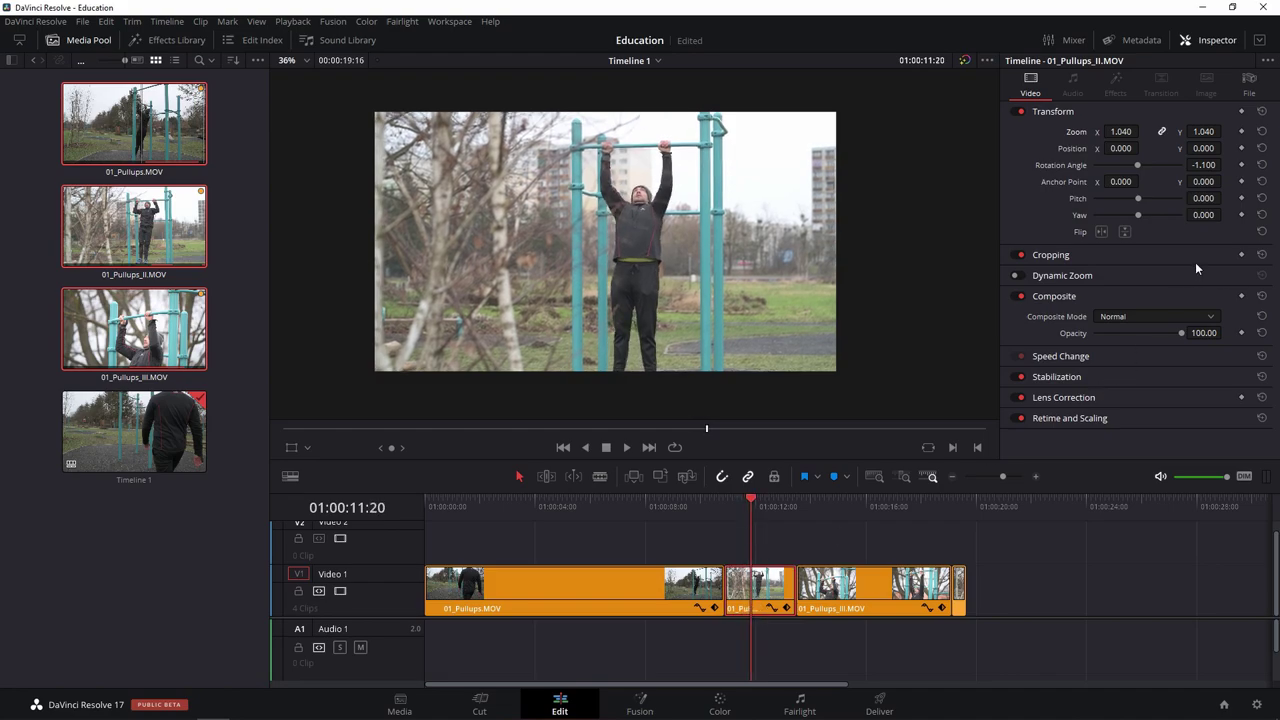
Keyframe zoom 1.070 at 01:00:13:12, play the animation from 01:00:10:21, and show the Transform keyframes.
click(795, 507)
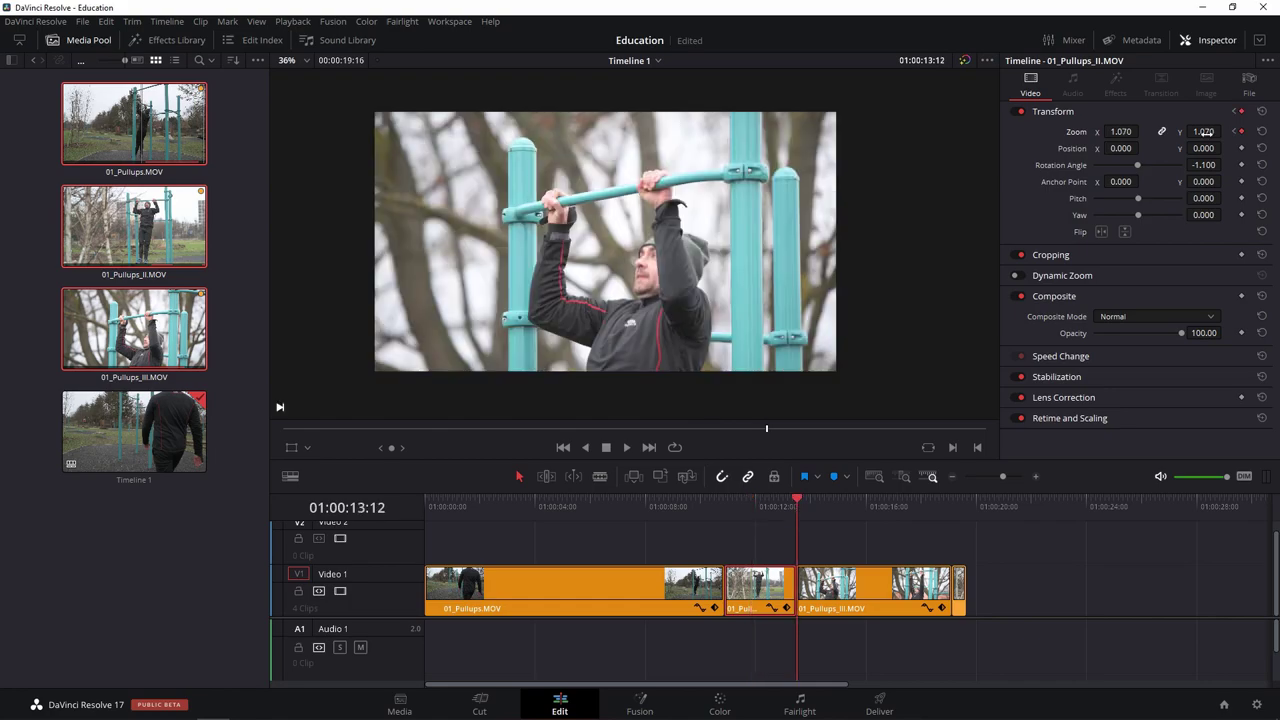
click(727, 508)
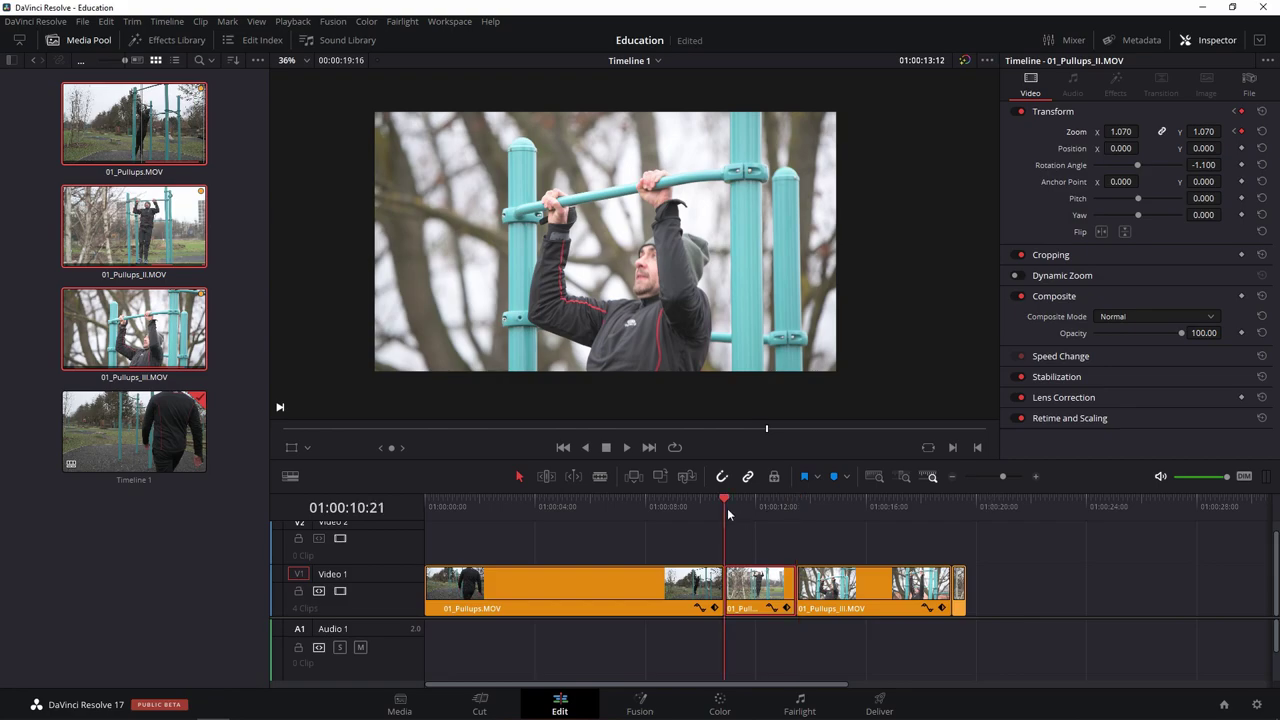
key(space)
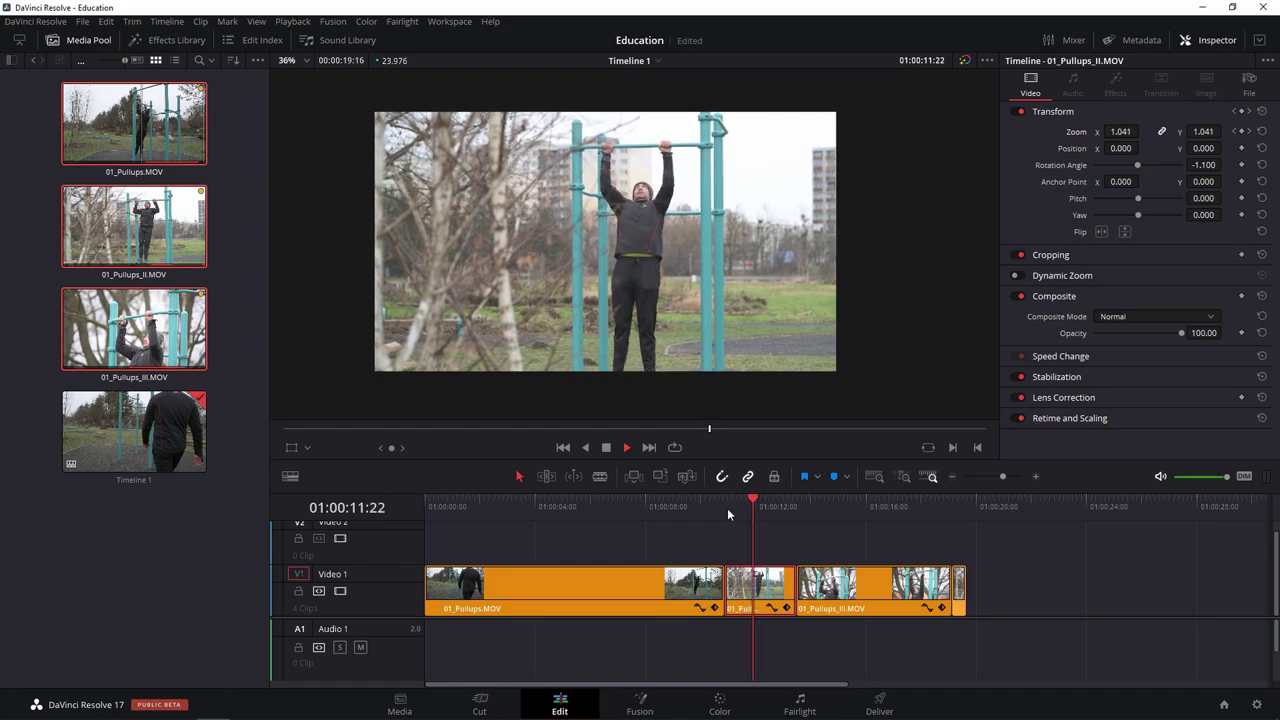
key(space)
scroll(727, 508, up, 2)
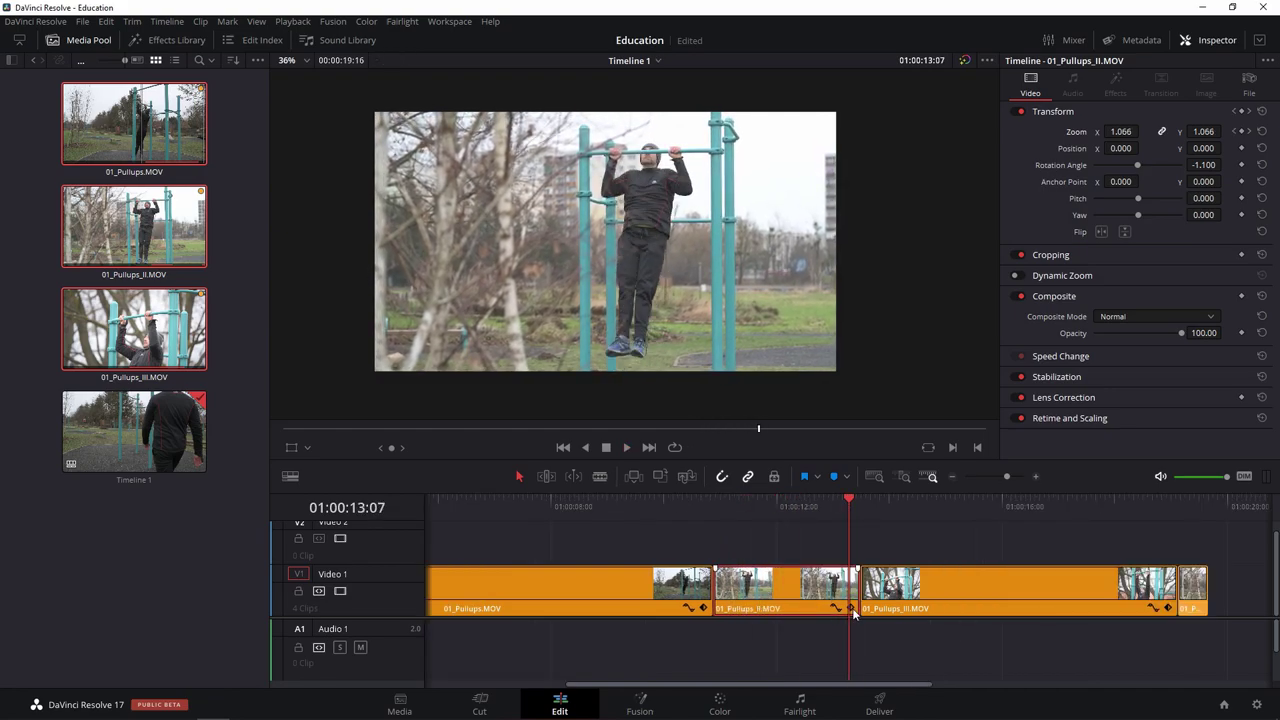
click(835, 607)
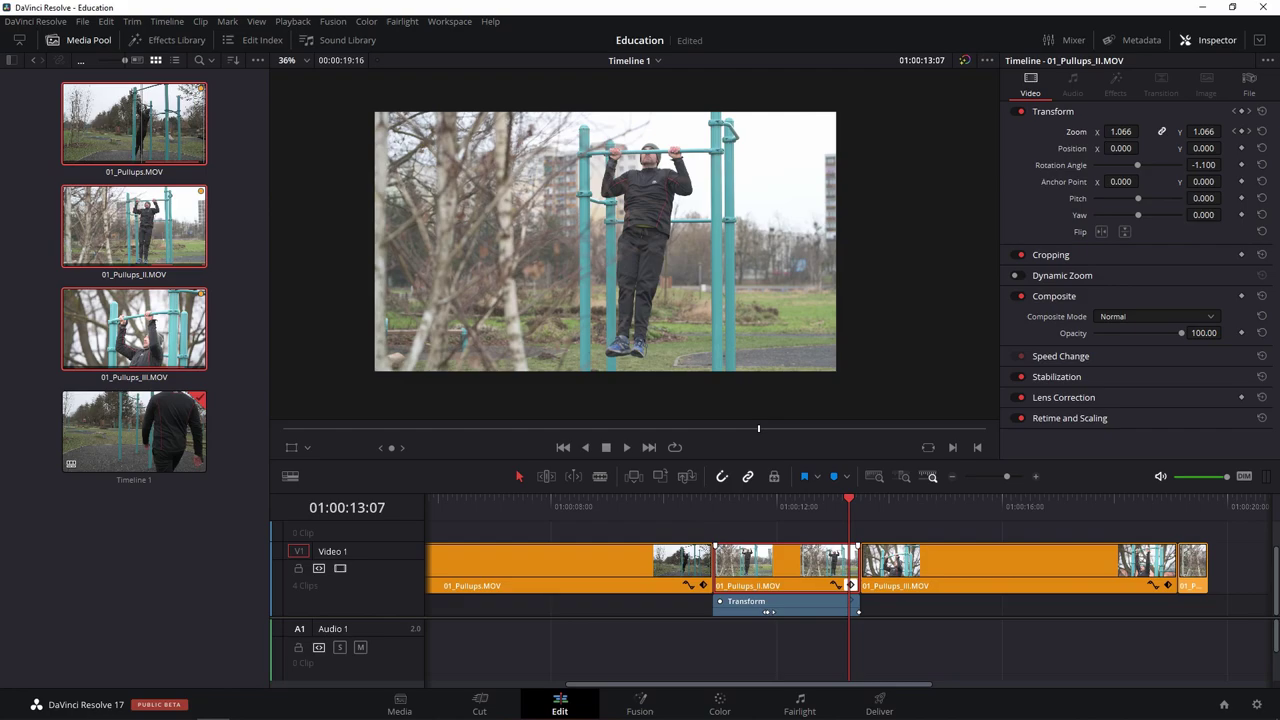
Move the later zoom keyframe 8 frames earlier and open the enlarged keyframe curve editor.
drag(767, 612, 746, 613)
click(816, 605)
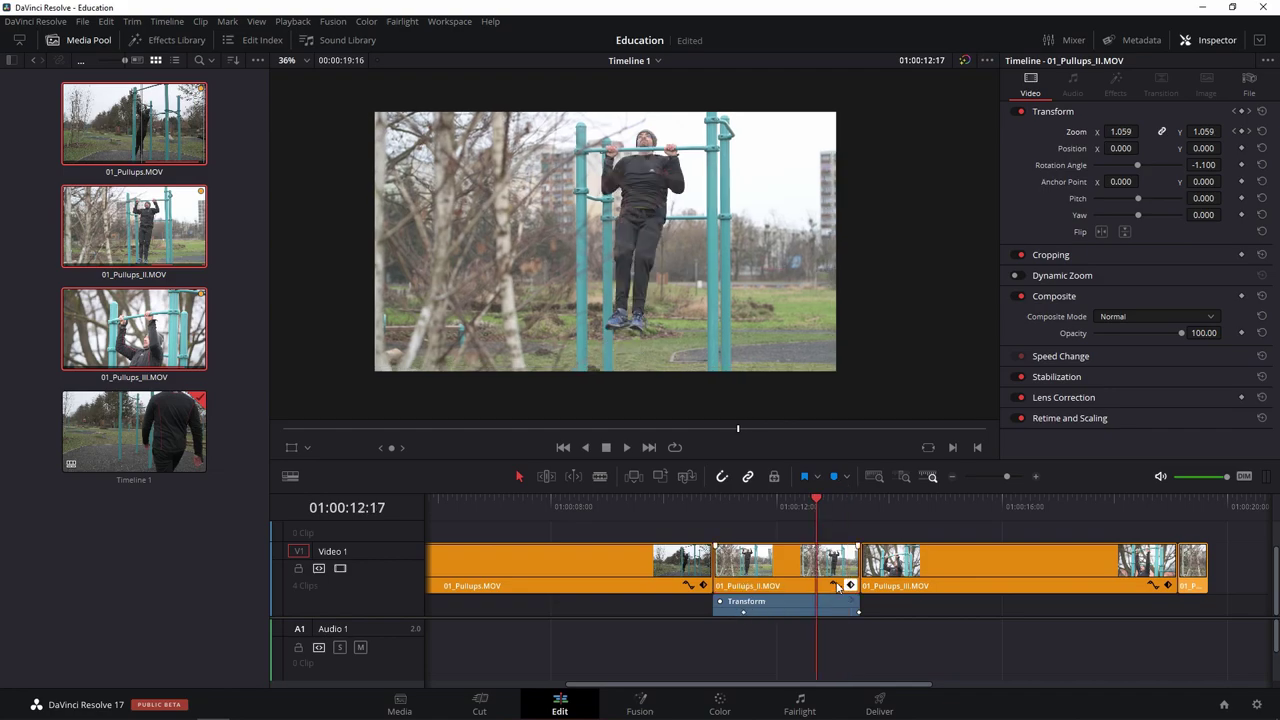
click(836, 585)
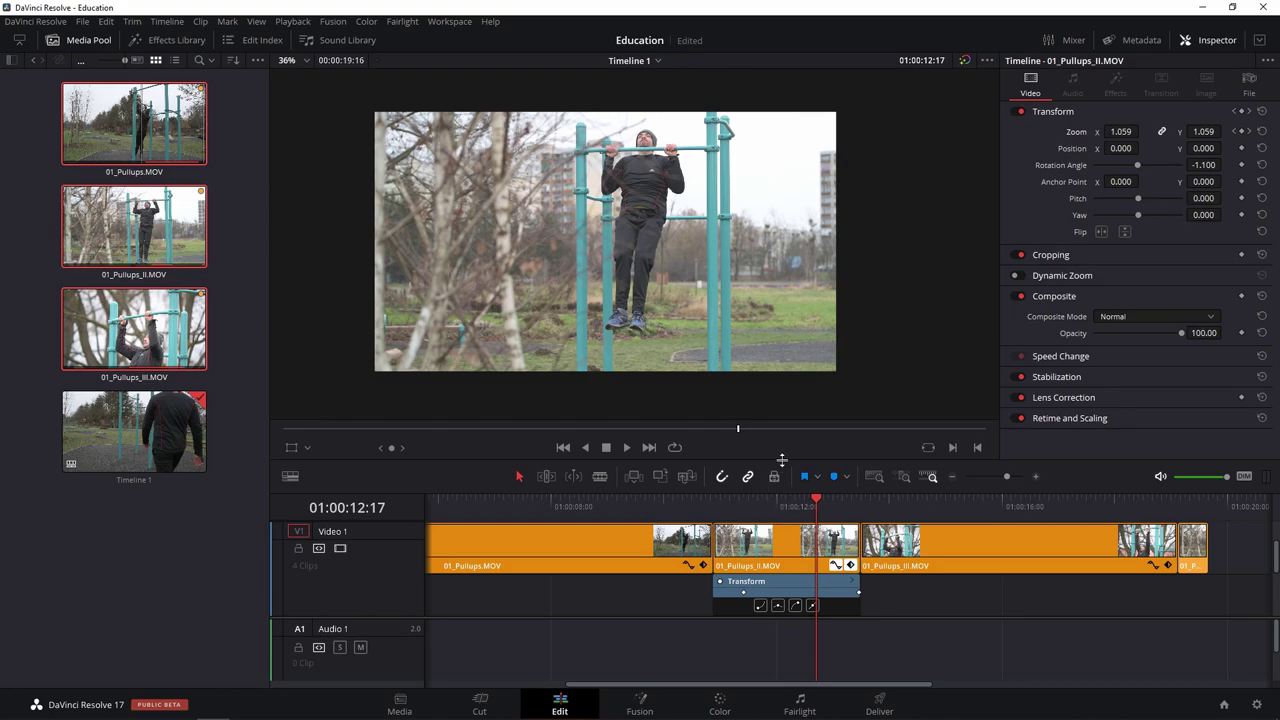
drag(781, 459, 829, 280)
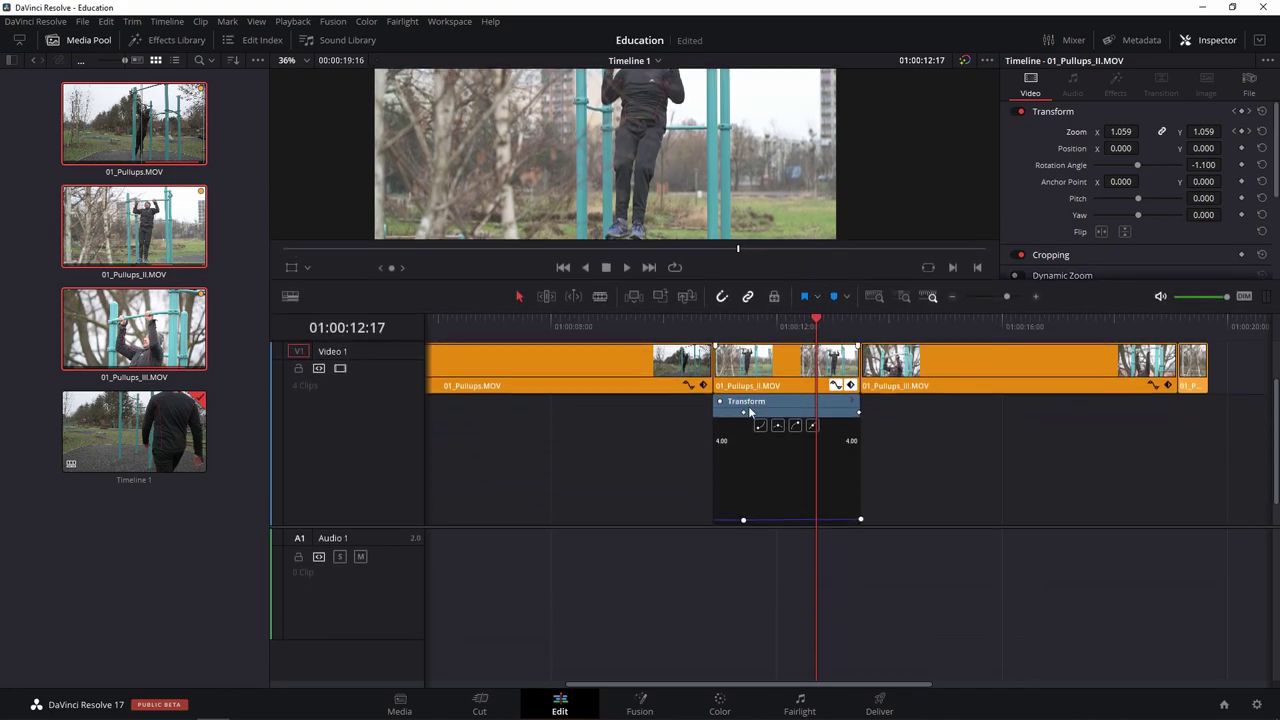
drag(640, 526, 643, 641)
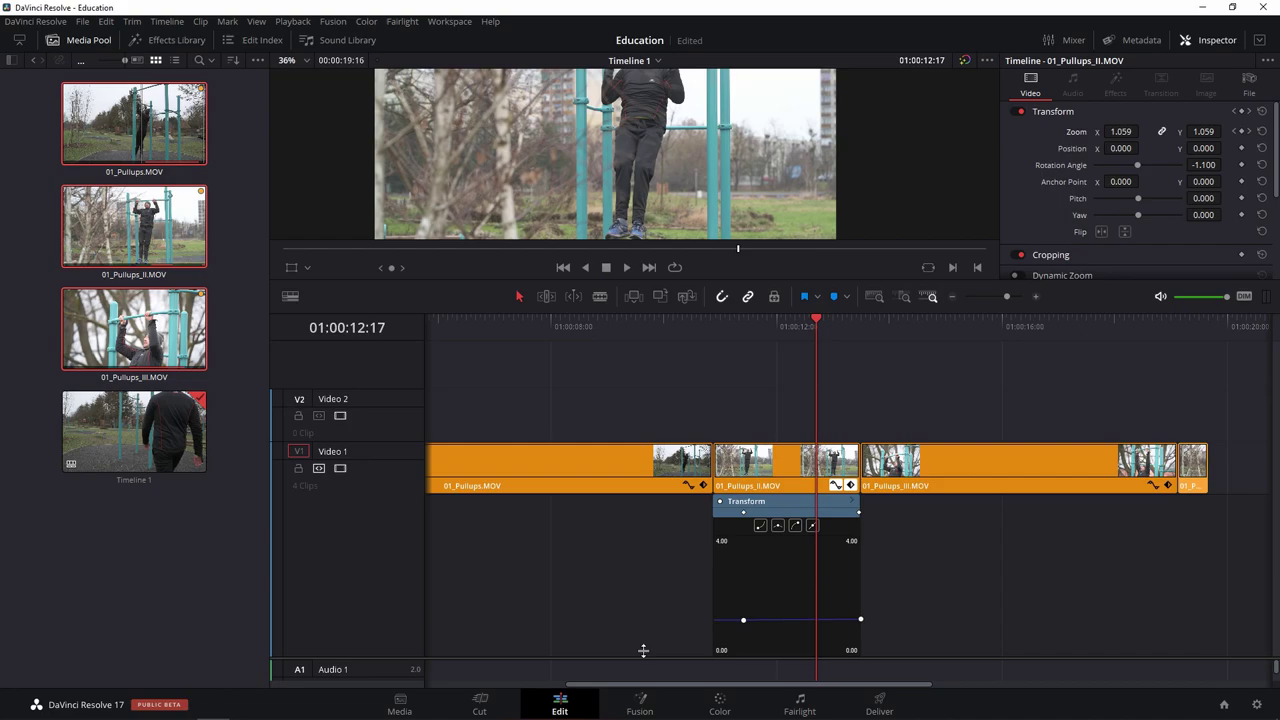
Add a 1.04 Zoom X keyframe at the curve's start, then close the curve editor and restore the viewer.
scroll(907, 568, up, 1)
scroll(907, 568, up, 1)
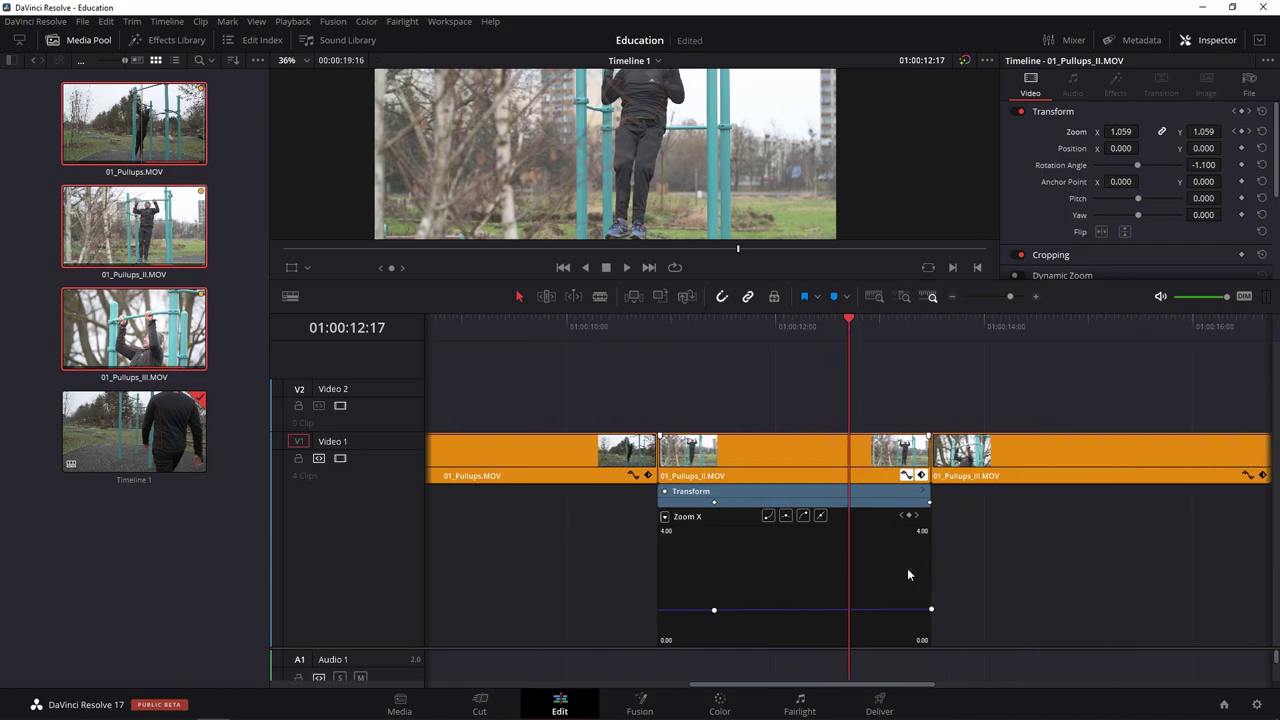
scroll(907, 568, up, 1)
scroll(907, 568, up, 1)
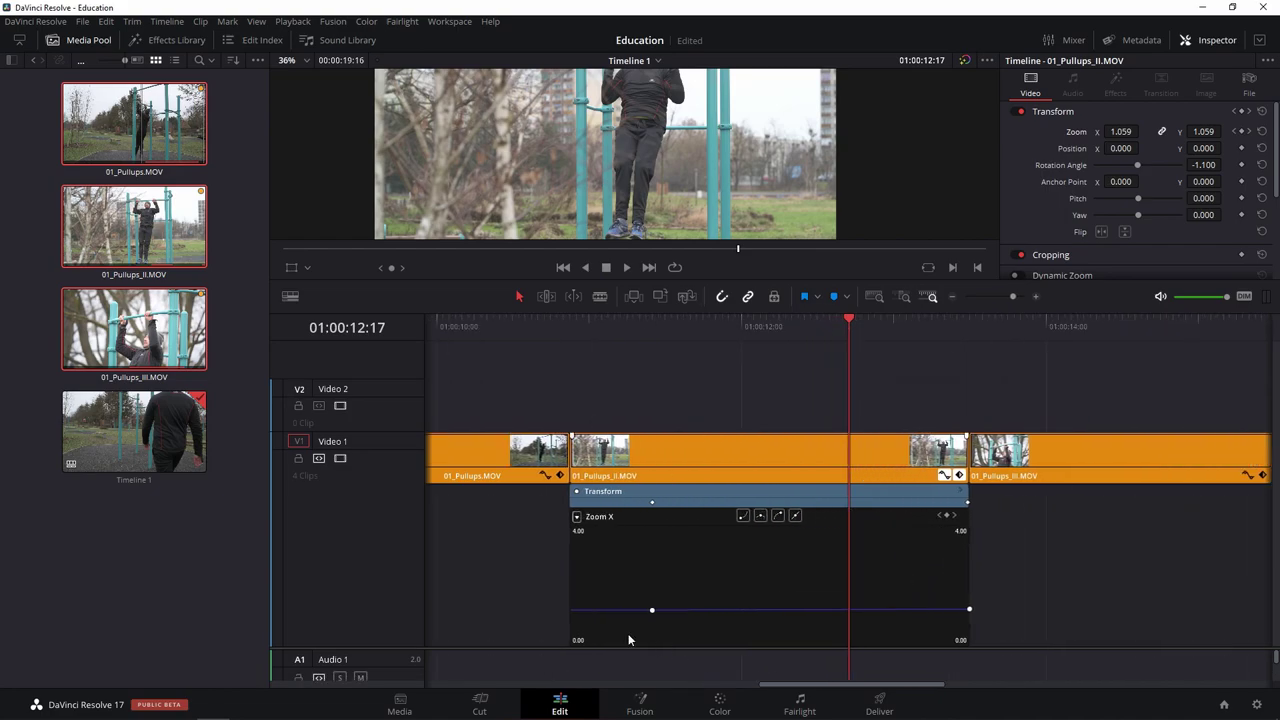
alt+click(576, 608)
drag(576, 608, 573, 608)
mouse_move(651, 611)
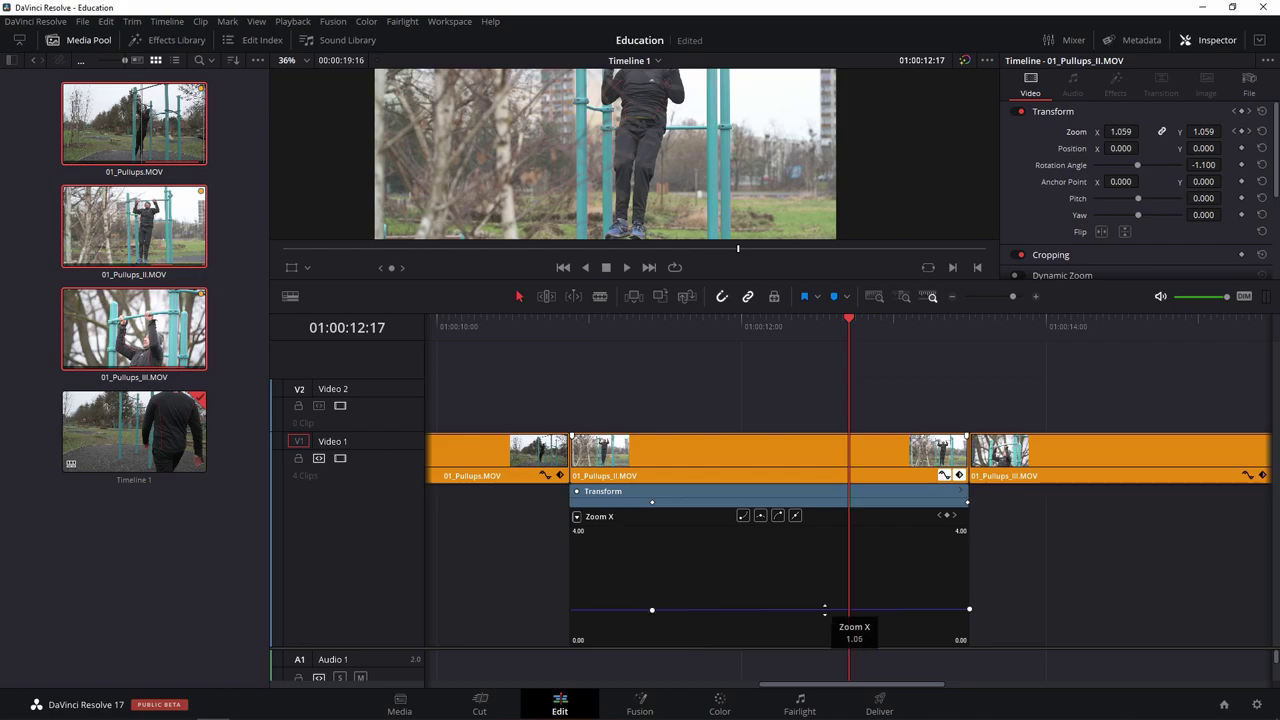
mouse_move(947, 607)
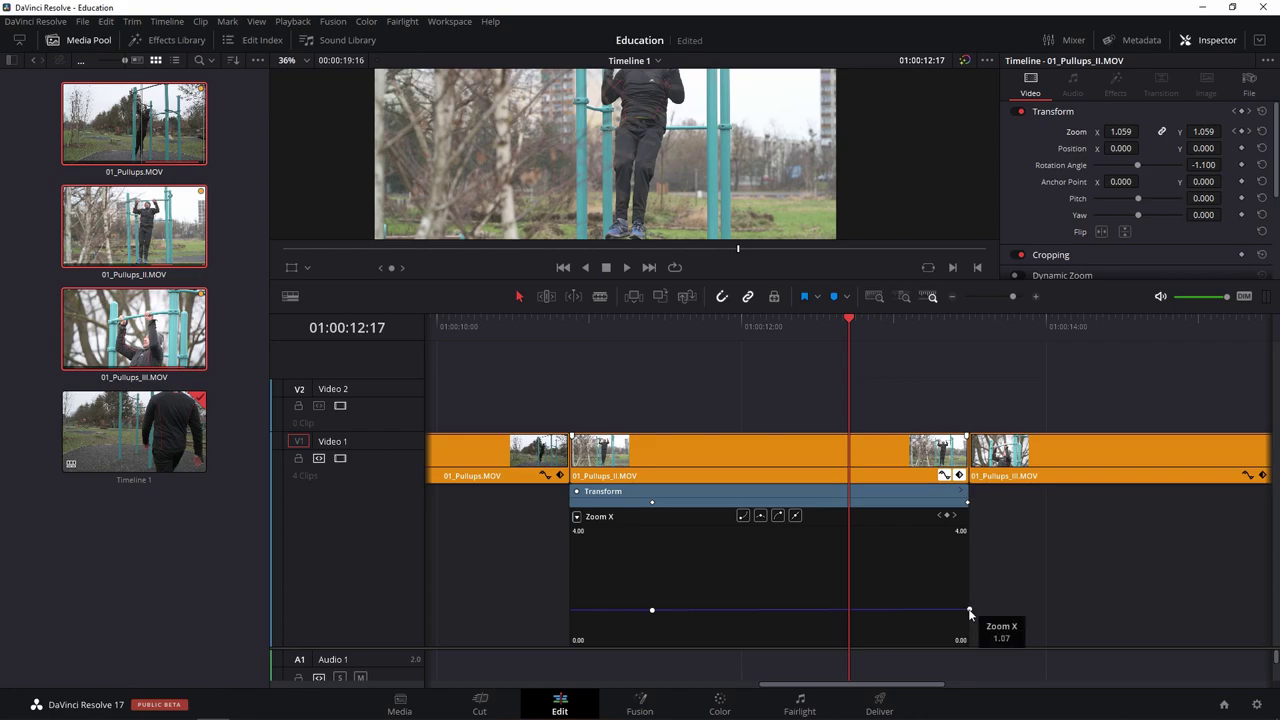
click(944, 475)
drag(928, 286, 928, 415)
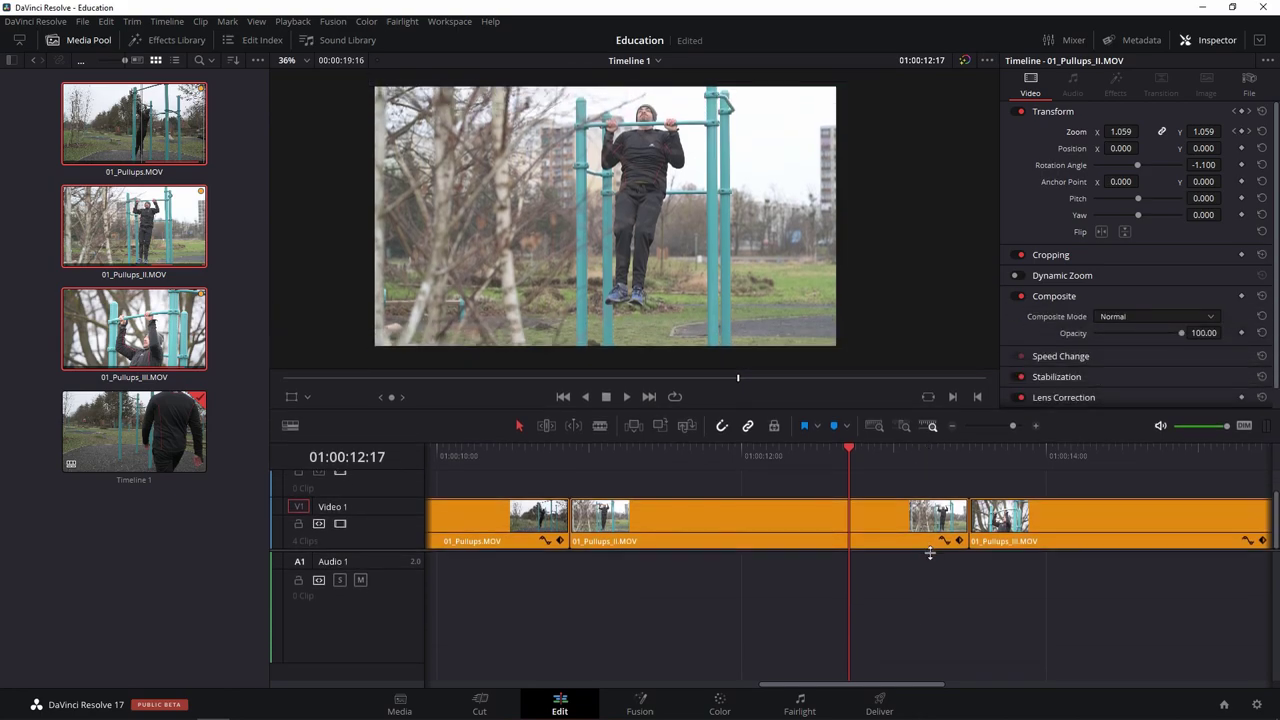
Open Timeline 2 and copy the first Balaton-felvidék_I.MOV video clip after the second clip.
scroll(928, 553, up, 2)
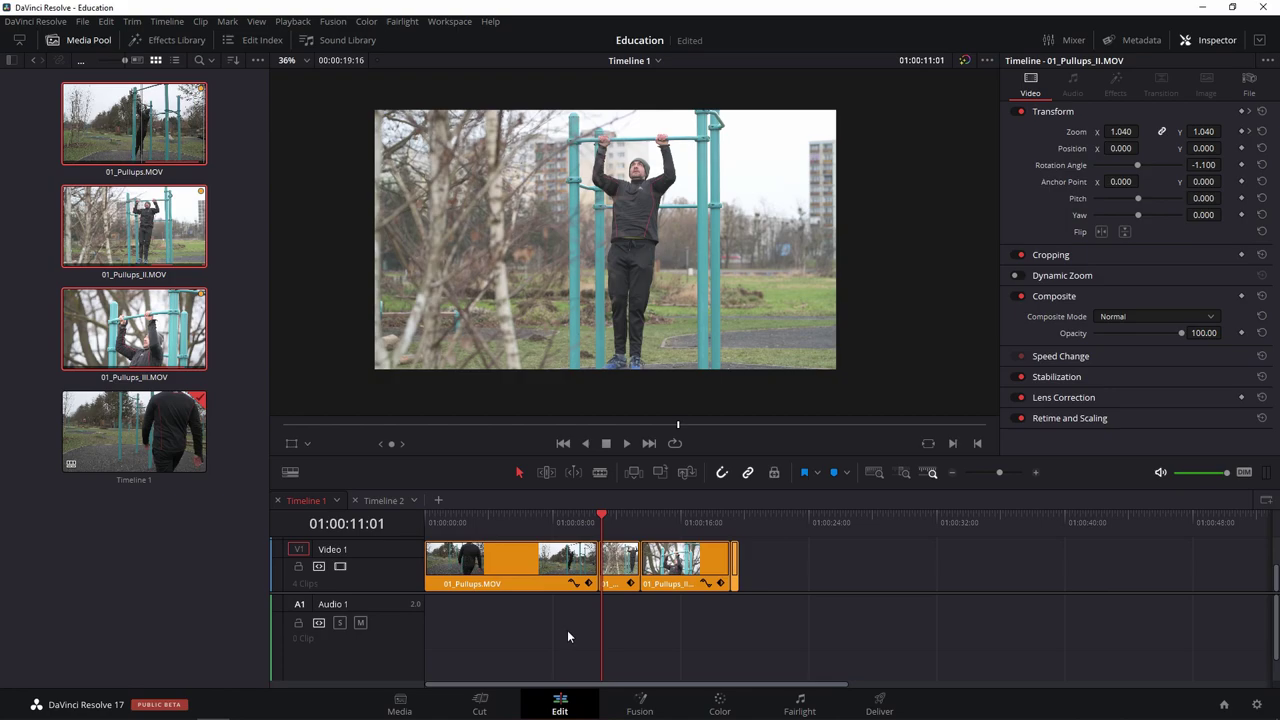
click(378, 500)
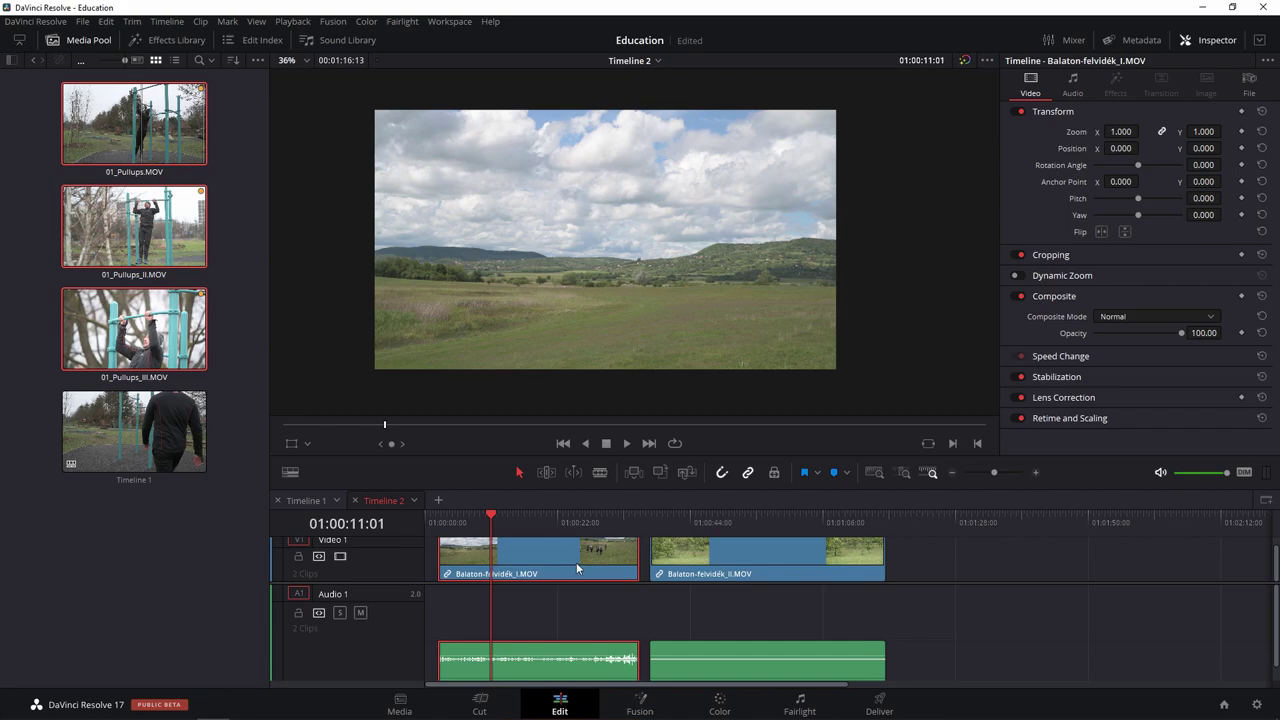
alt+click(576, 566)
alt+click(548, 654)
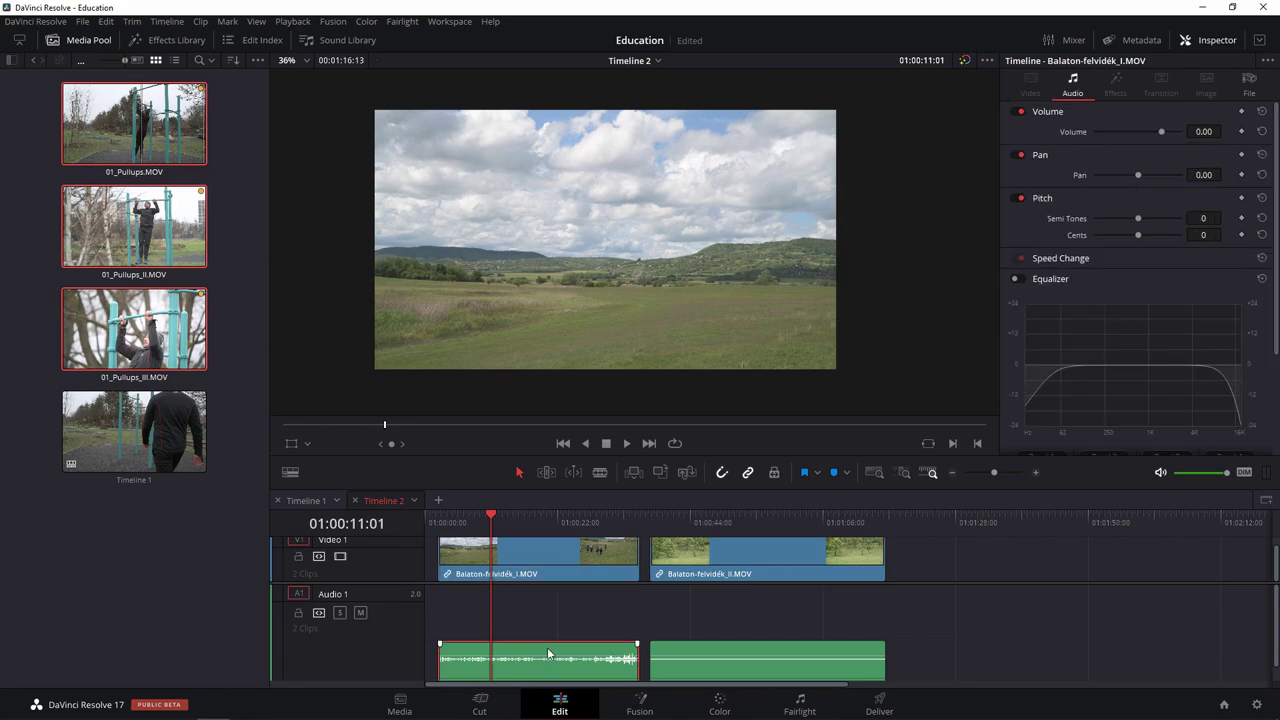
alt+click(550, 554)
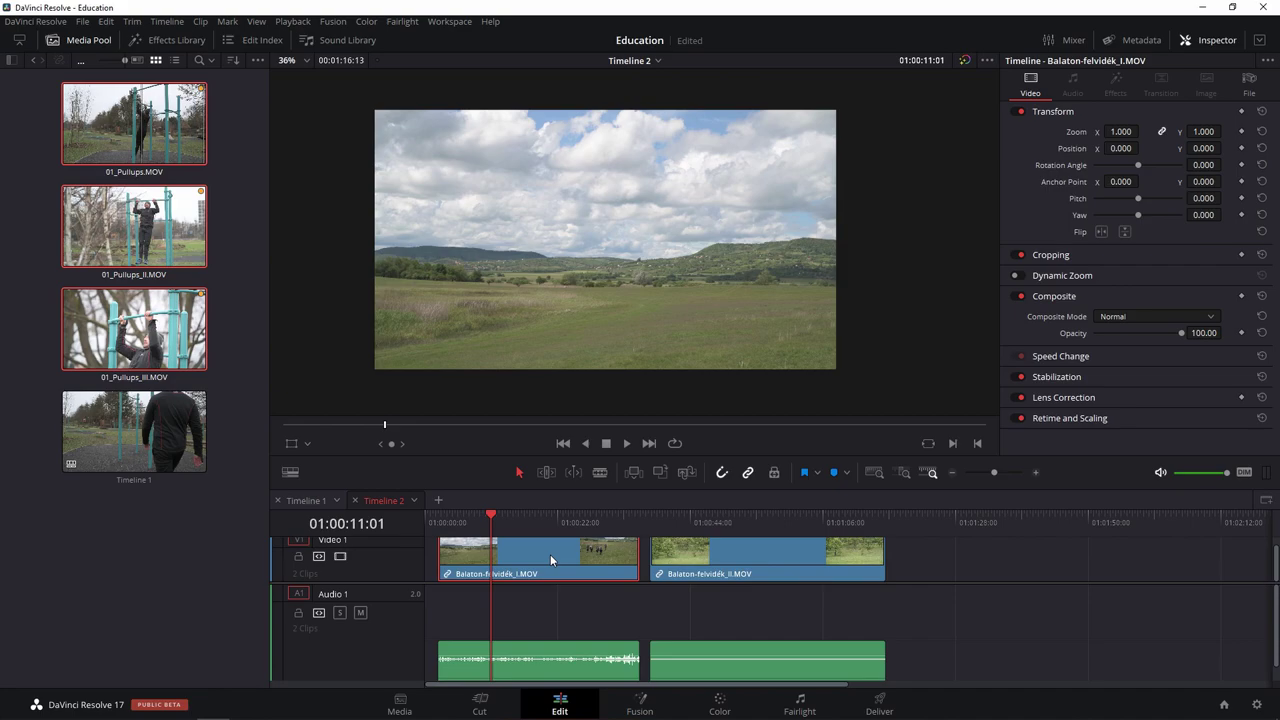
drag(519, 556, 1058, 577)
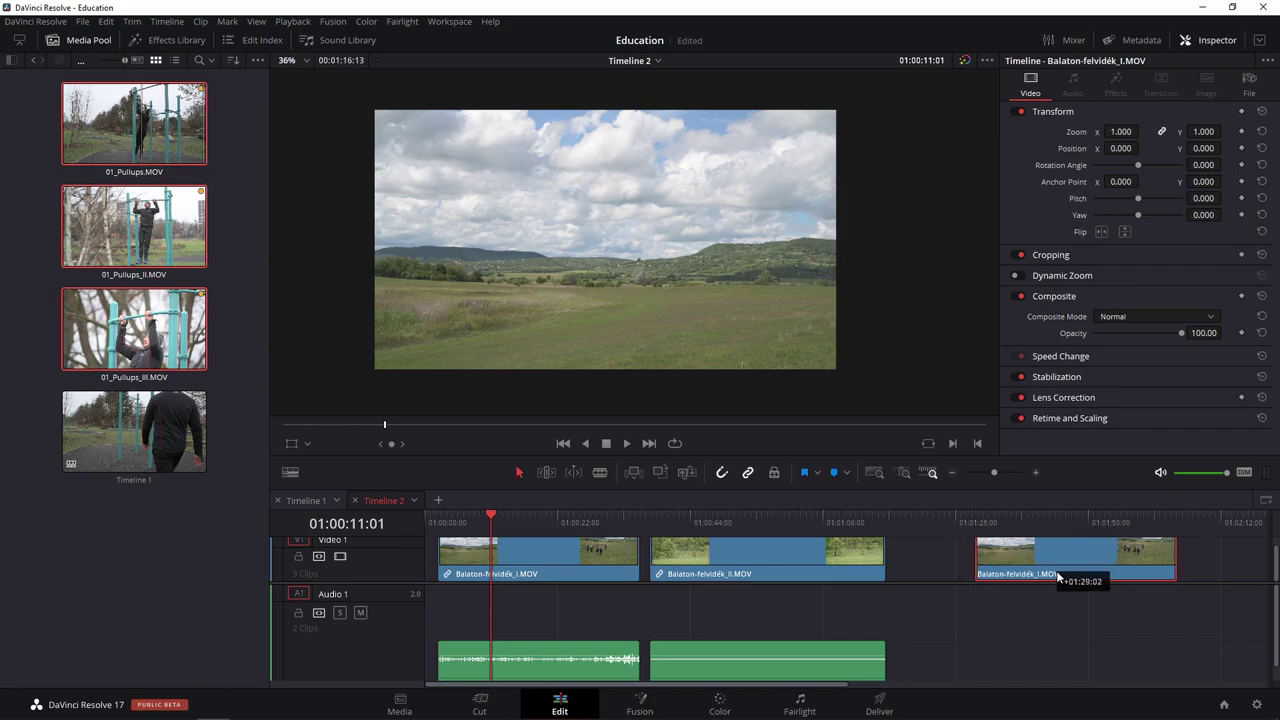
Drop the copy at the end of Video 1 and stack Balaton-felvidék_II.MOV on Video 2 above it.
drag(1058, 577, 1057, 575)
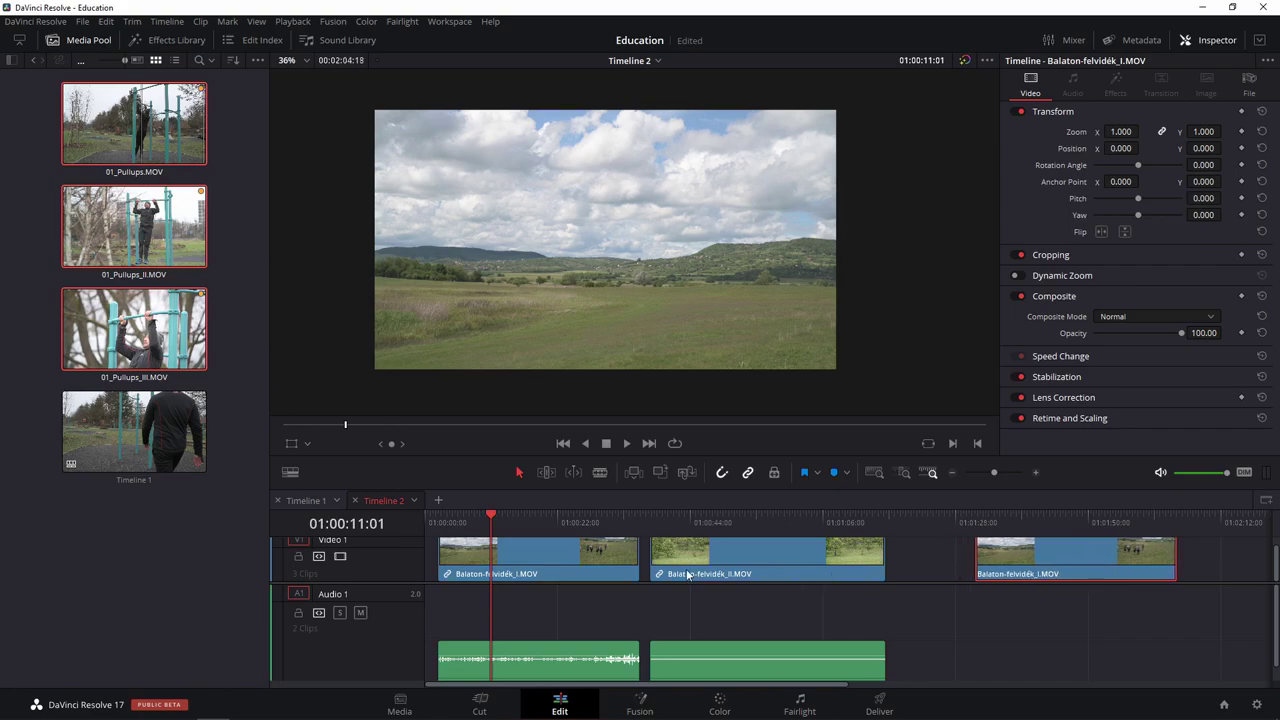
click(749, 553)
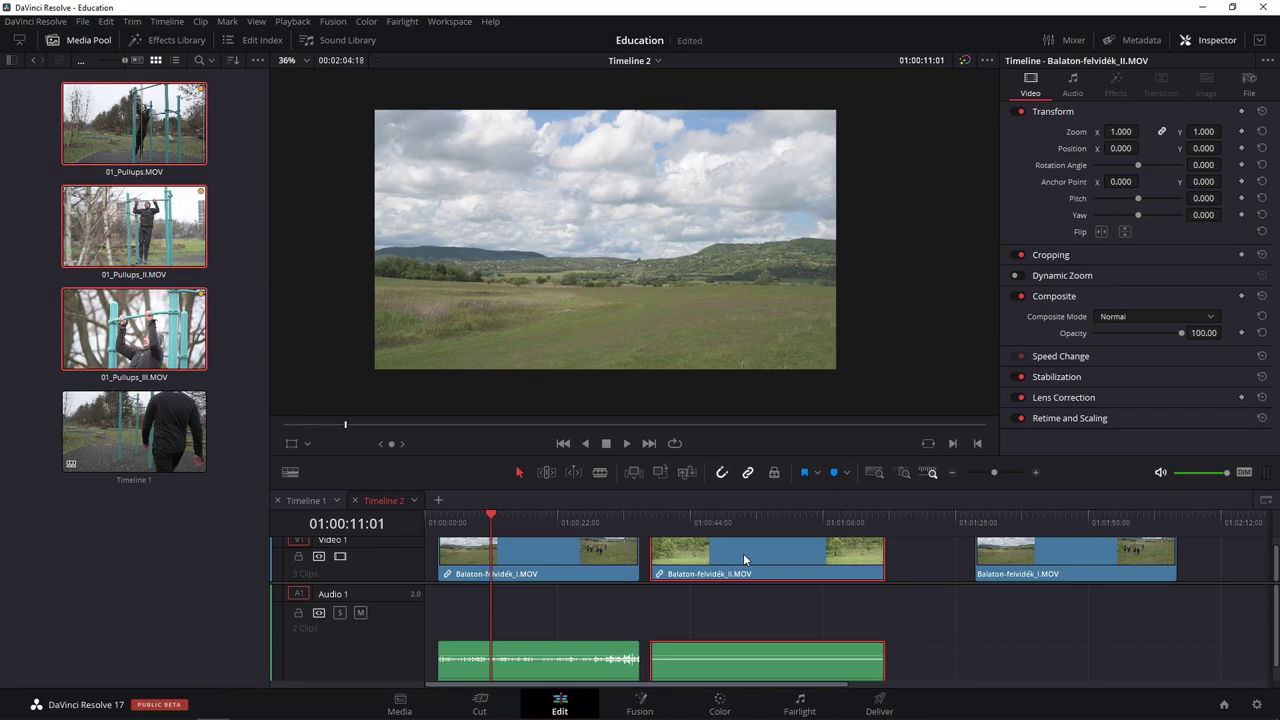
alt+click(743, 553)
drag(700, 556, 1250, 574)
drag(1184, 469, 1184, 331)
drag(1238, 537, 1015, 517)
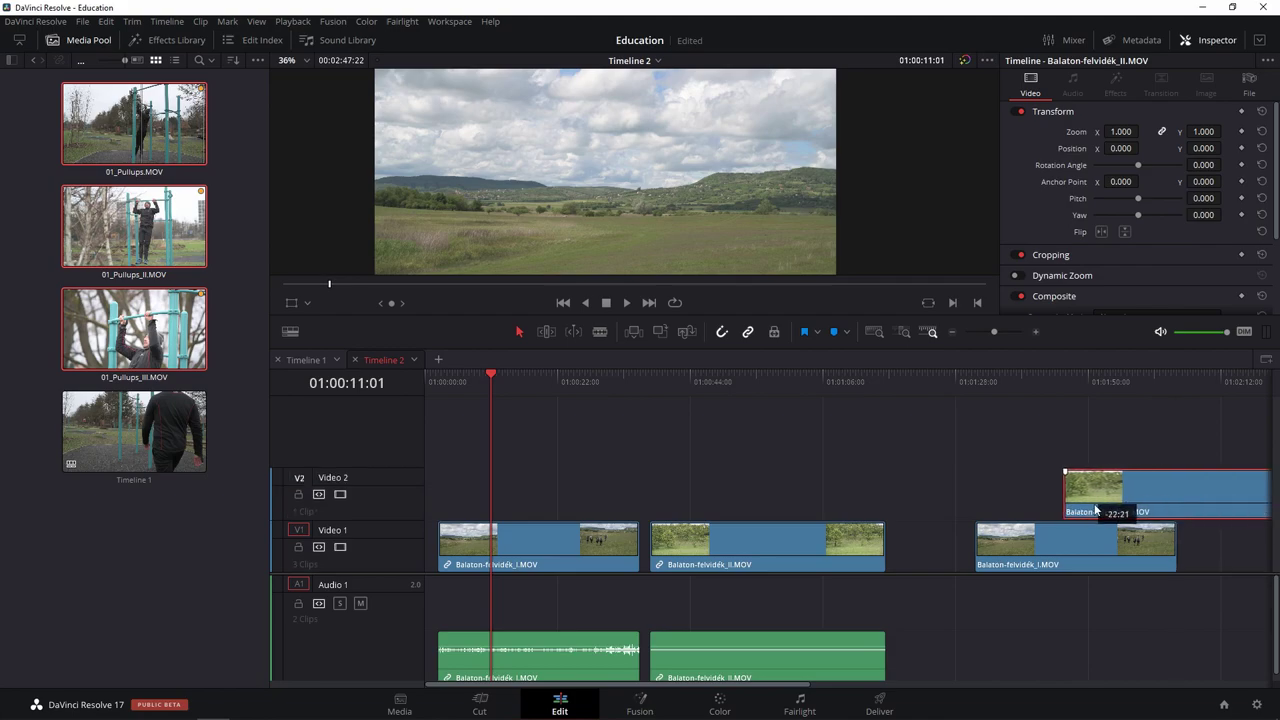
Trim the Video 2 clip and third Video 1 clip to end together, then scale the V2 clip to 0.300.
click(1112, 456)
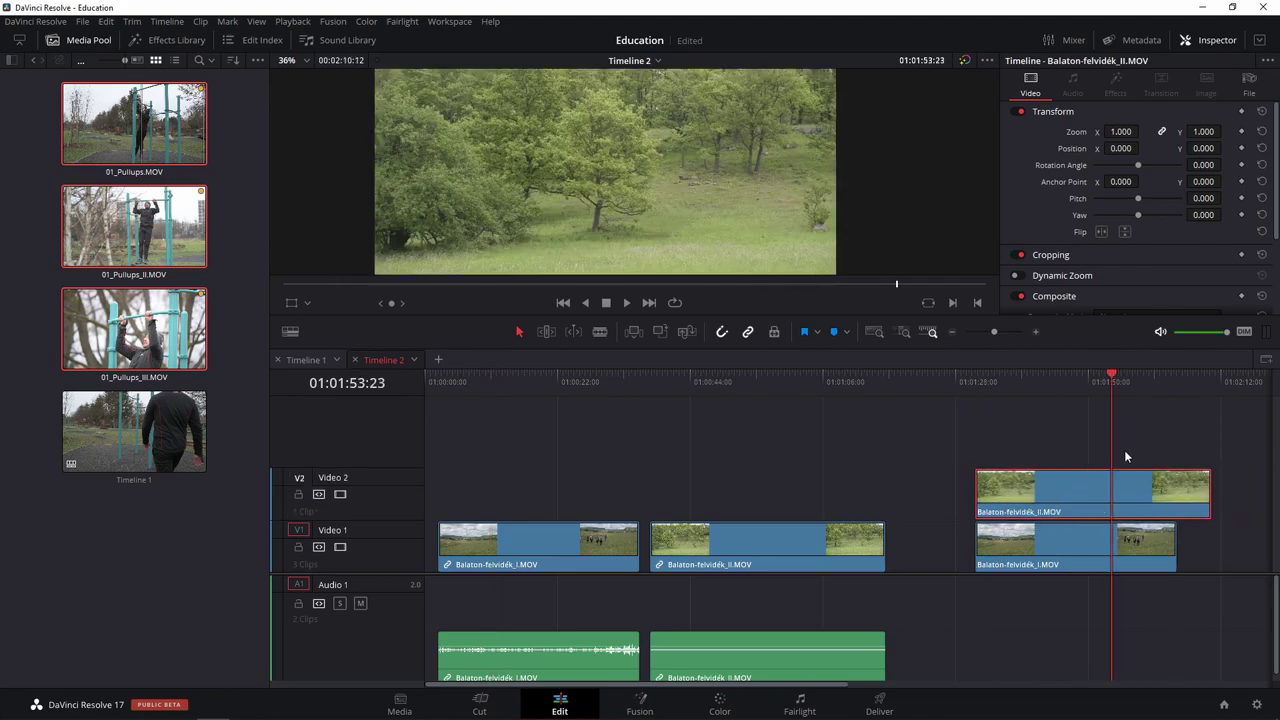
drag(1203, 495, 1168, 497)
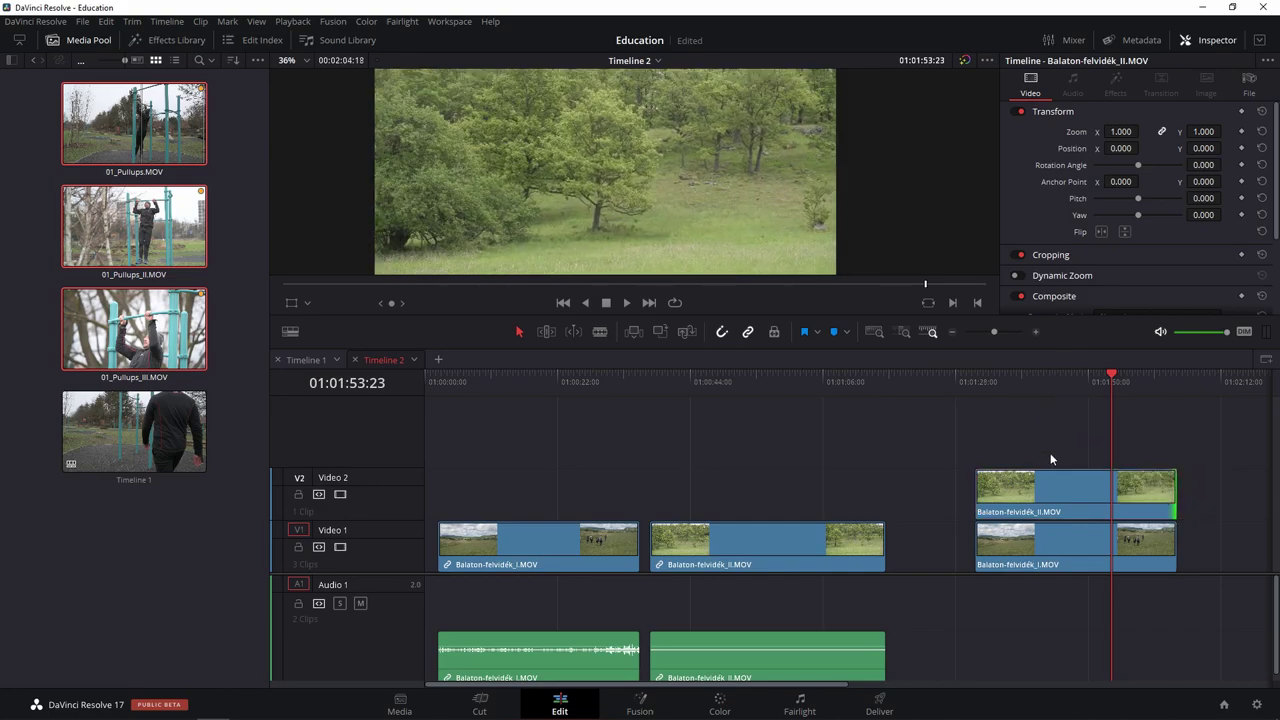
drag(1170, 556, 1066, 556)
click(1002, 383)
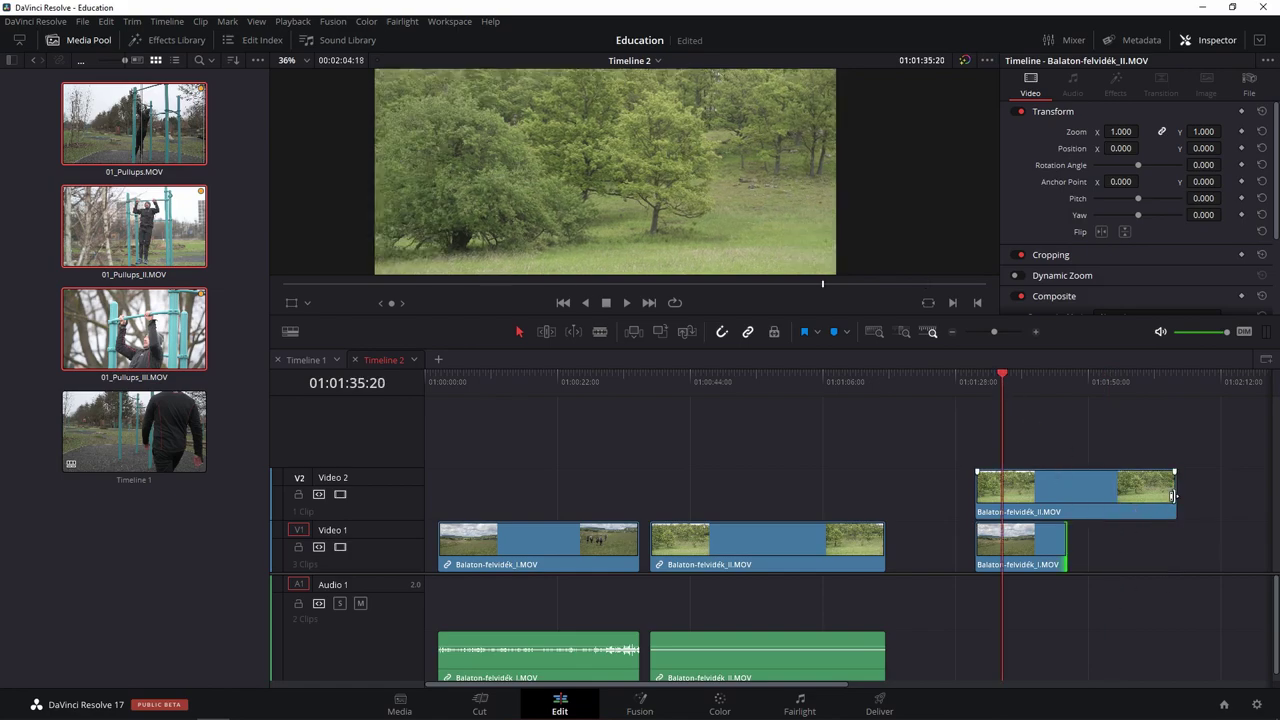
drag(1173, 496, 1062, 500)
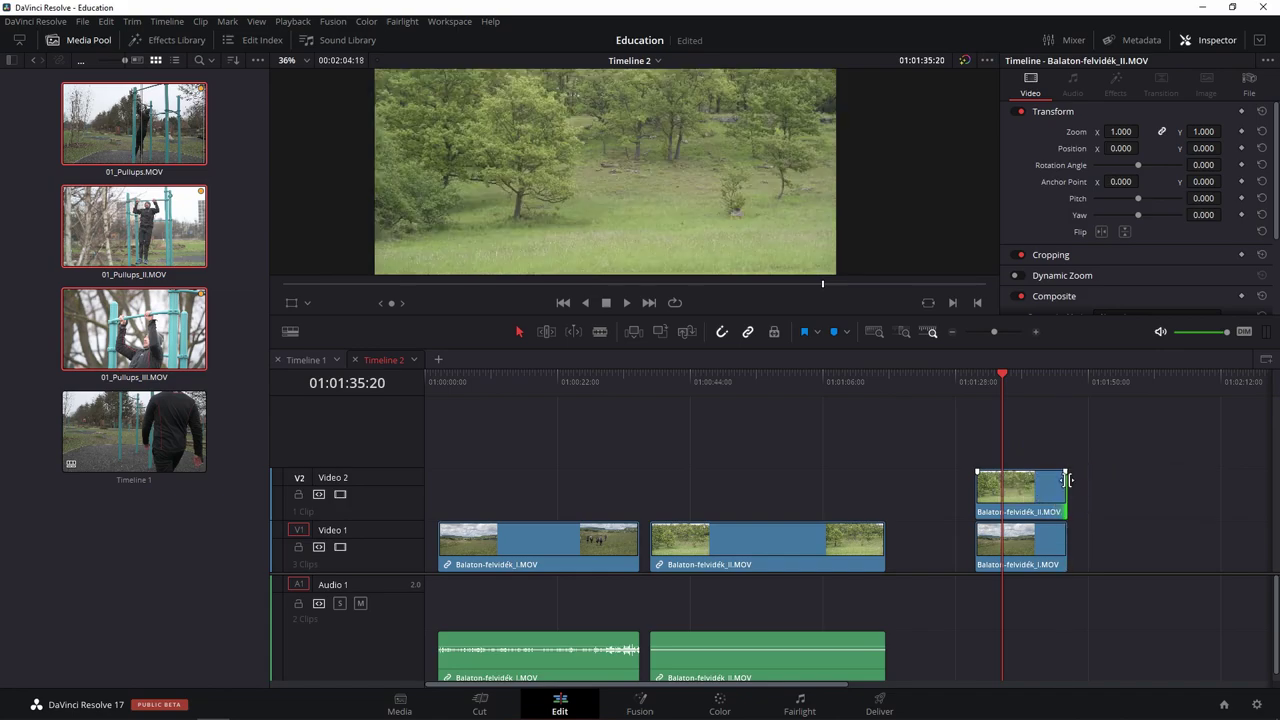
click(1019, 491)
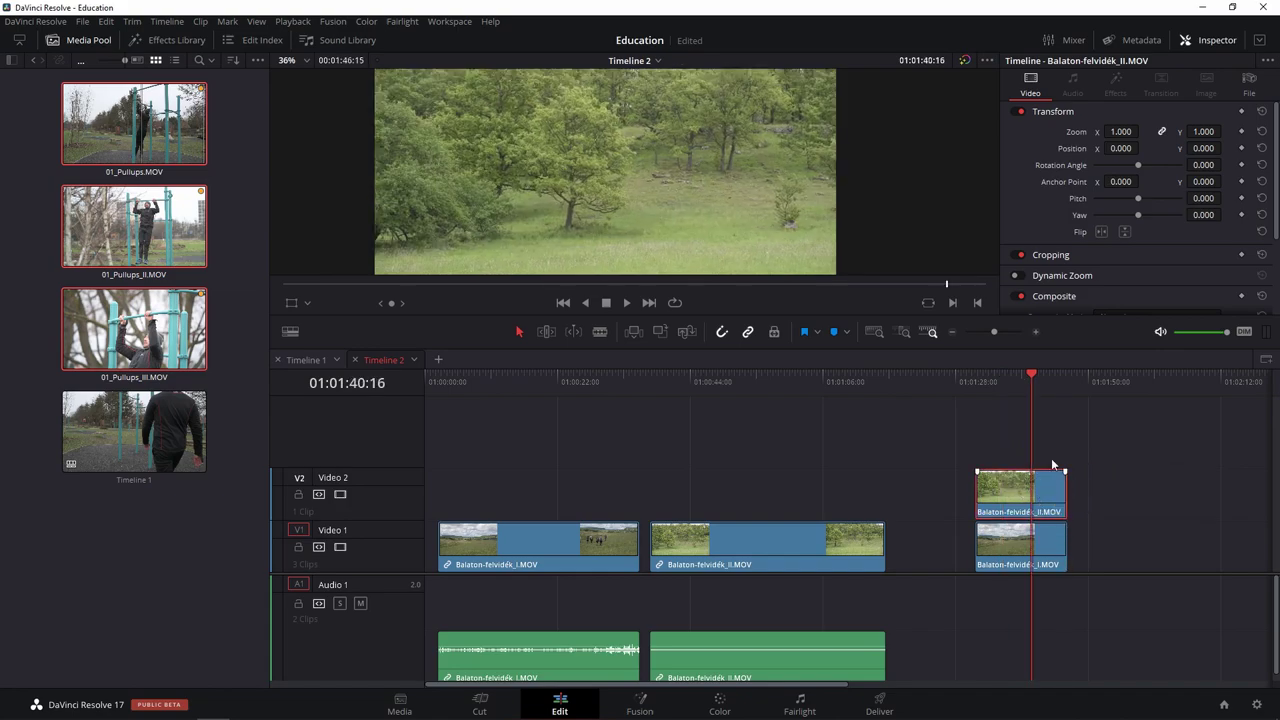
drag(1129, 131, 1090, 131)
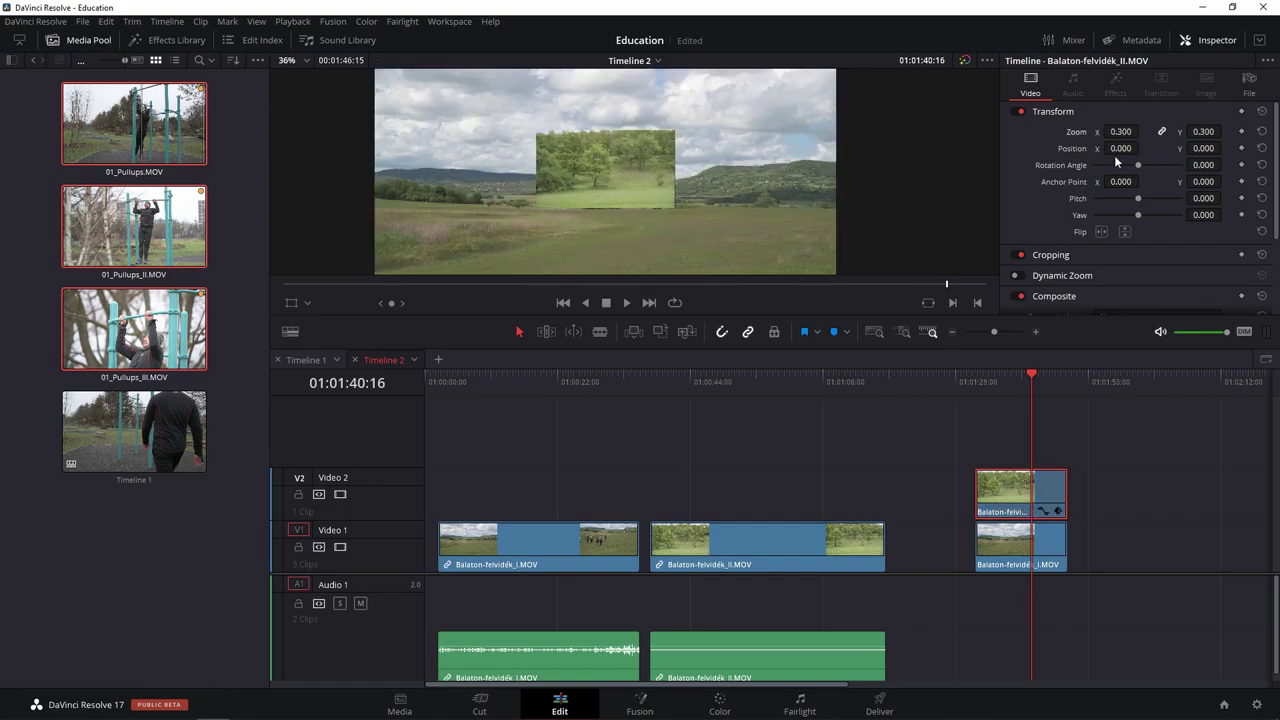
Position the 0.300-zoom tree clip top-right at X 628, Y 328 and preview playback.
drag(1122, 148, 1165, 157)
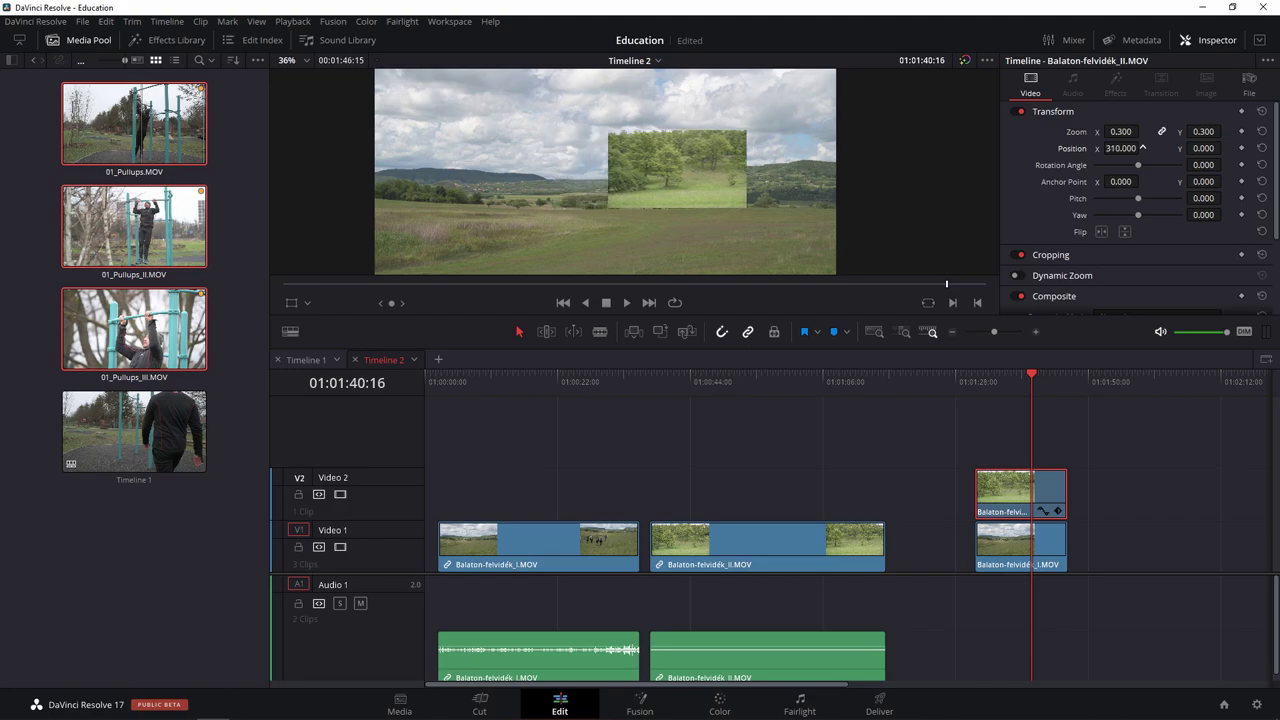
drag(1200, 148, 772, 160)
scroll(772, 160, down, 2)
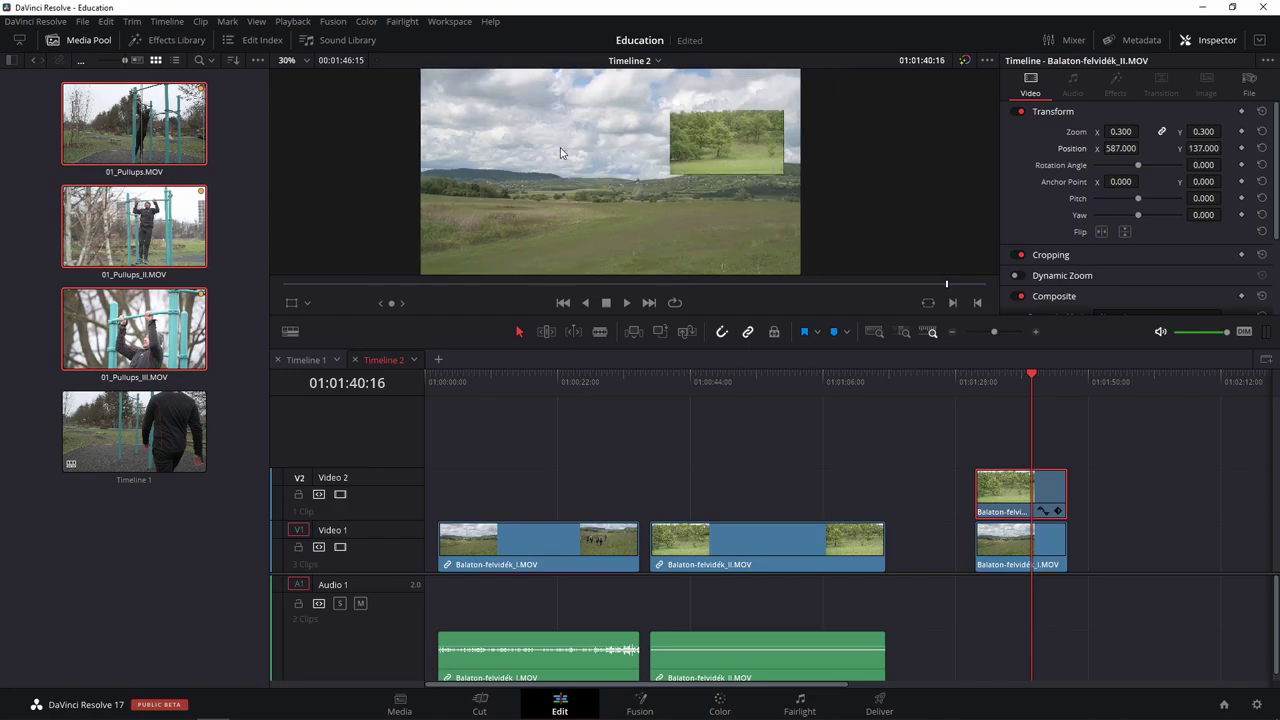
drag(1112, 148, 1225, 148)
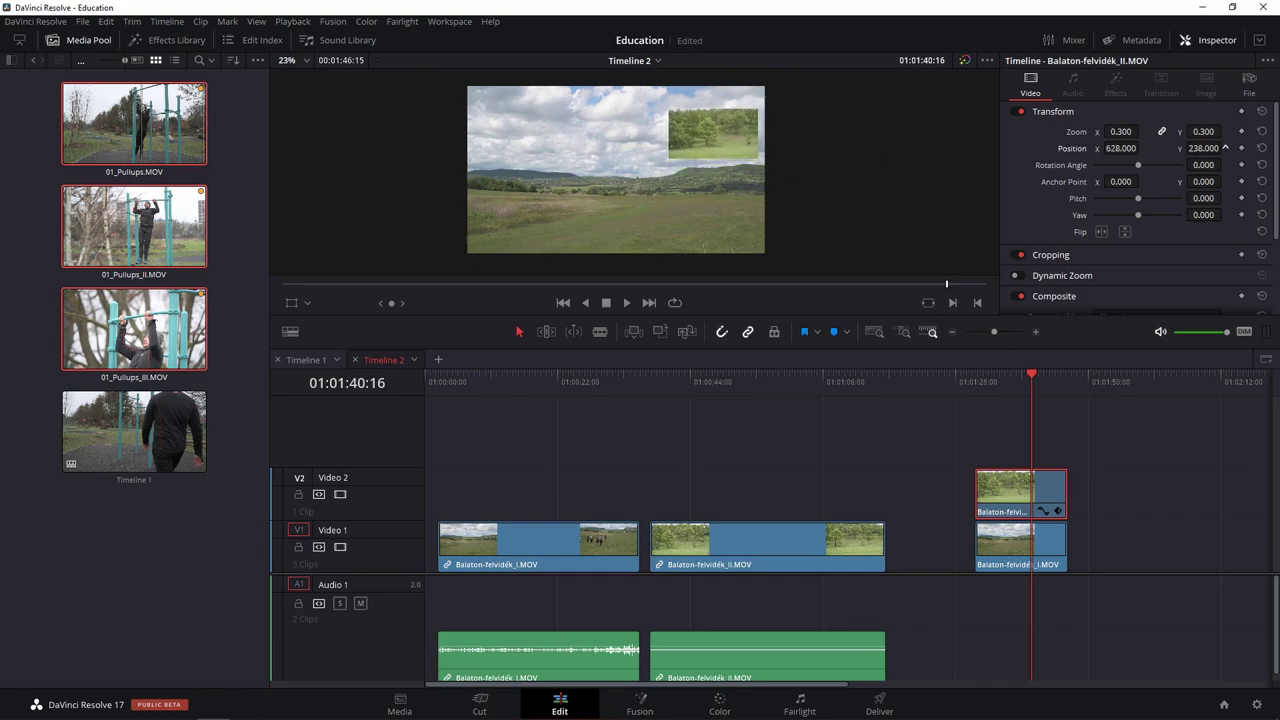
drag(1225, 148, 1194, 147)
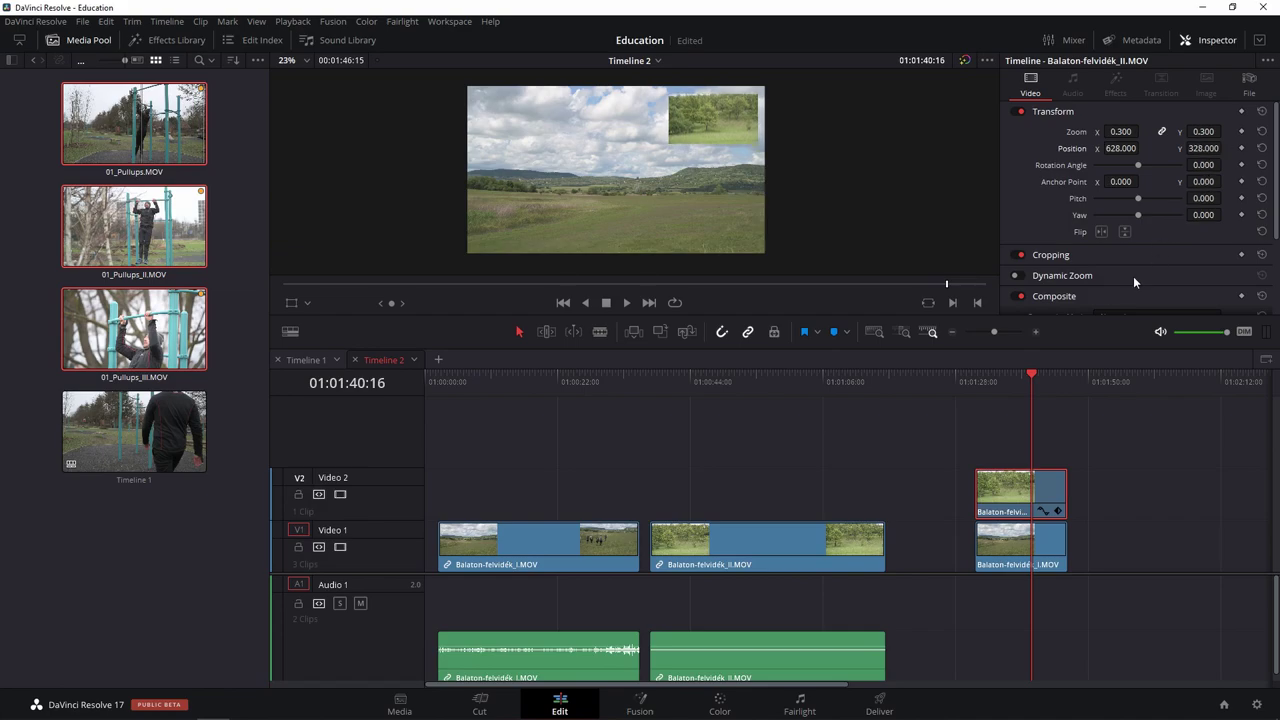
key(space)
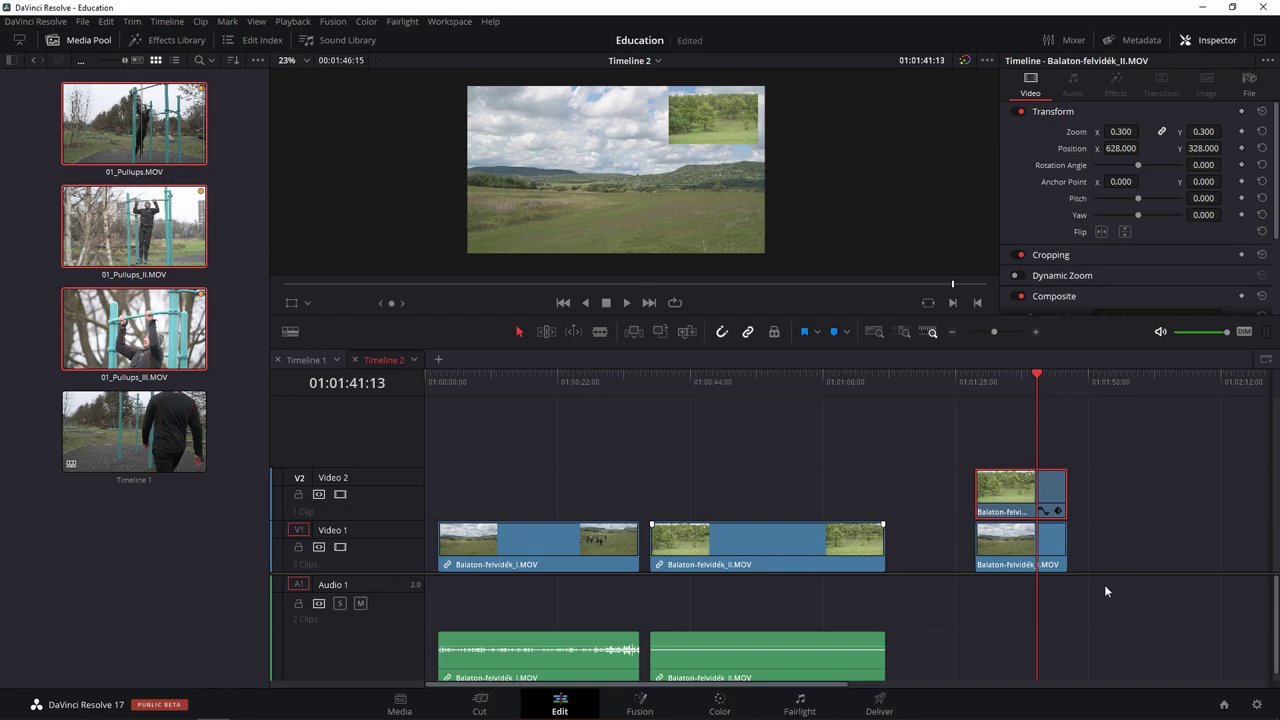
Move the last Video 1 clip later and paste the Video 2 clip's 0.300 zoom onto it.
drag(996, 560, 1109, 563)
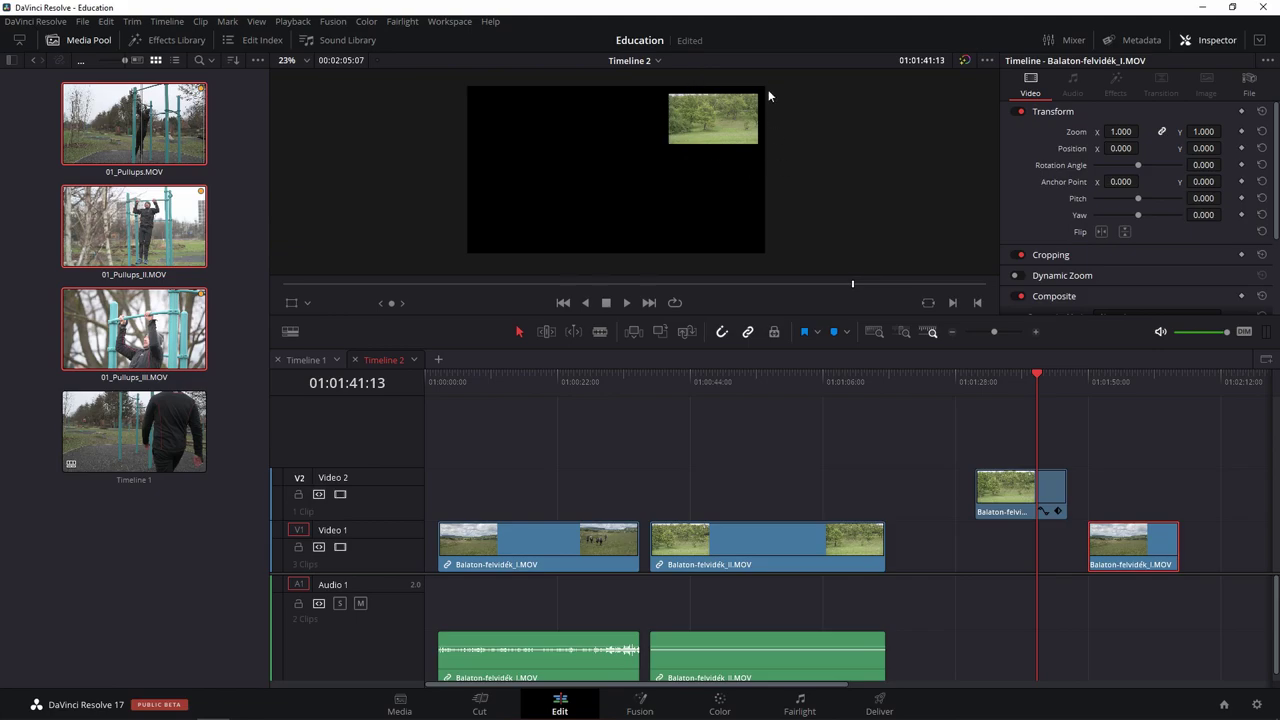
click(1013, 485)
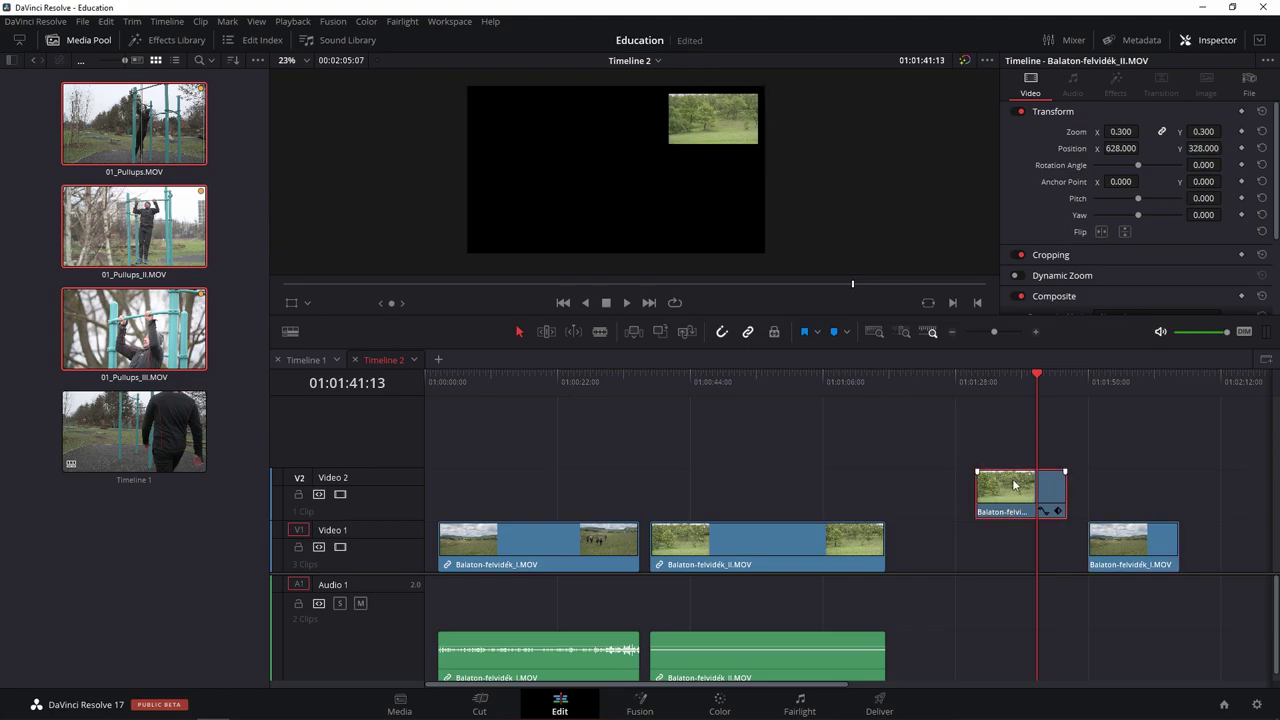
click(1126, 384)
click(1144, 543)
right_click(1144, 543)
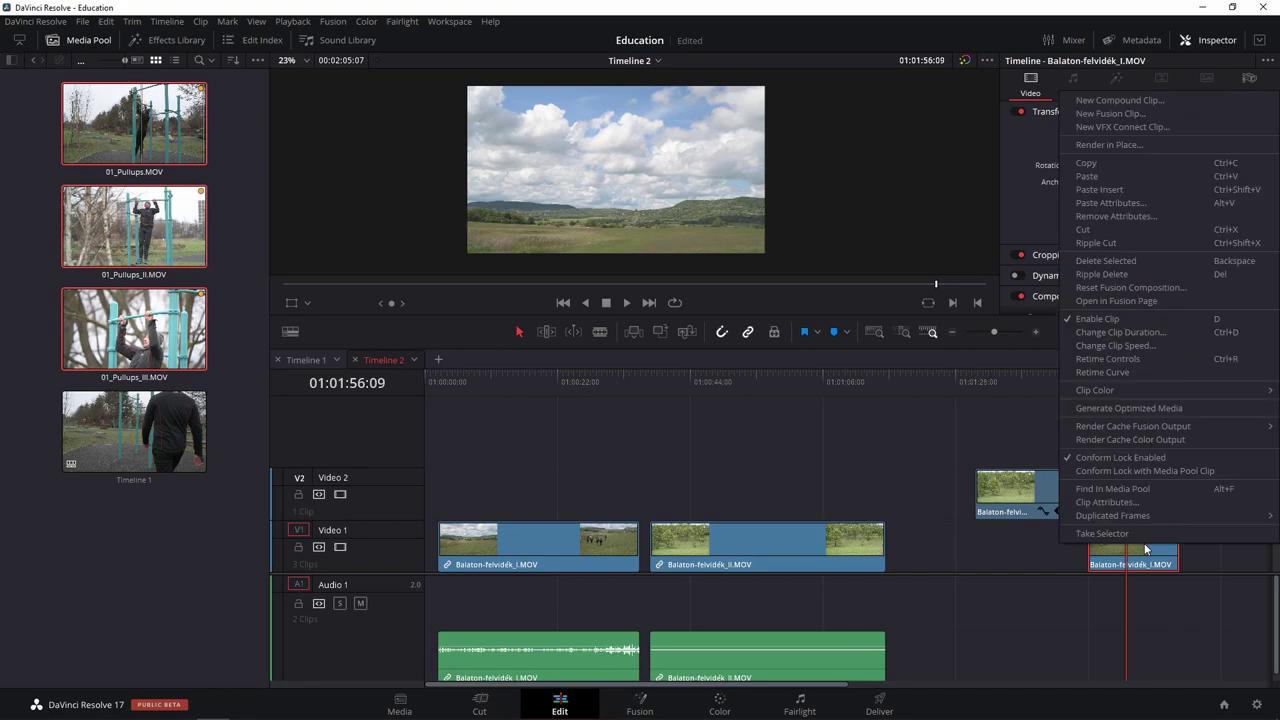
click(1110, 203)
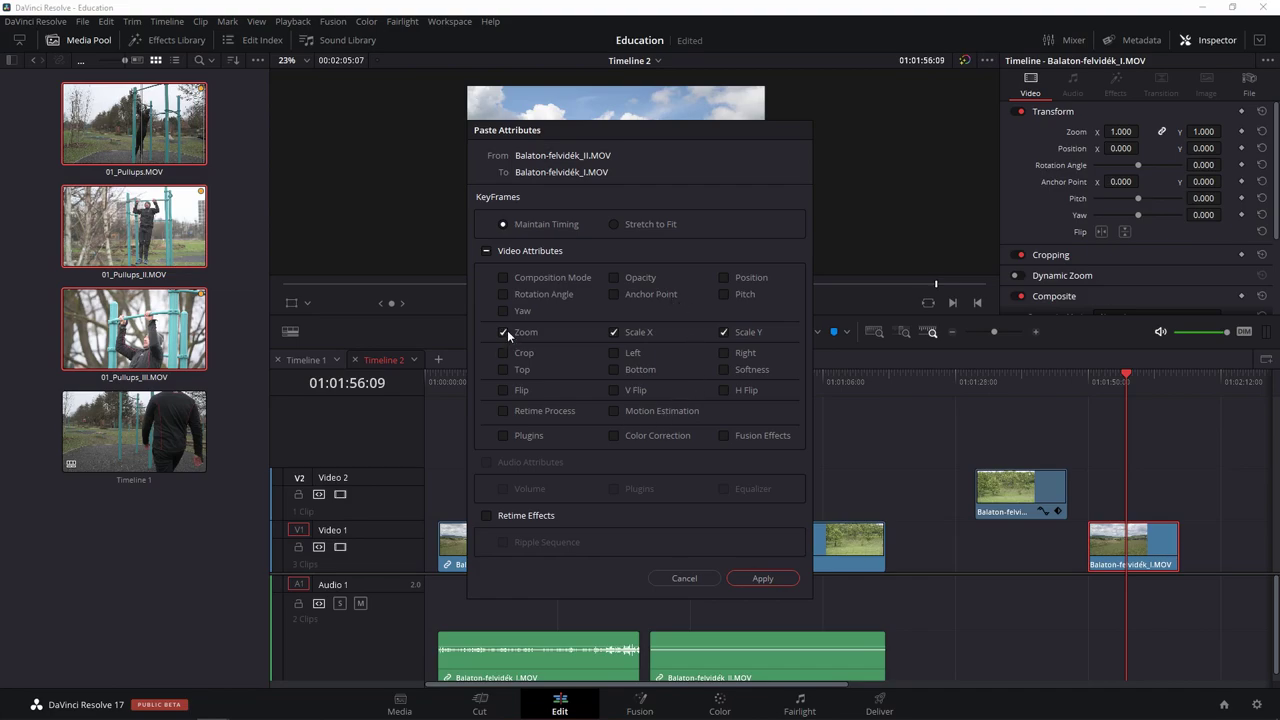
click(767, 578)
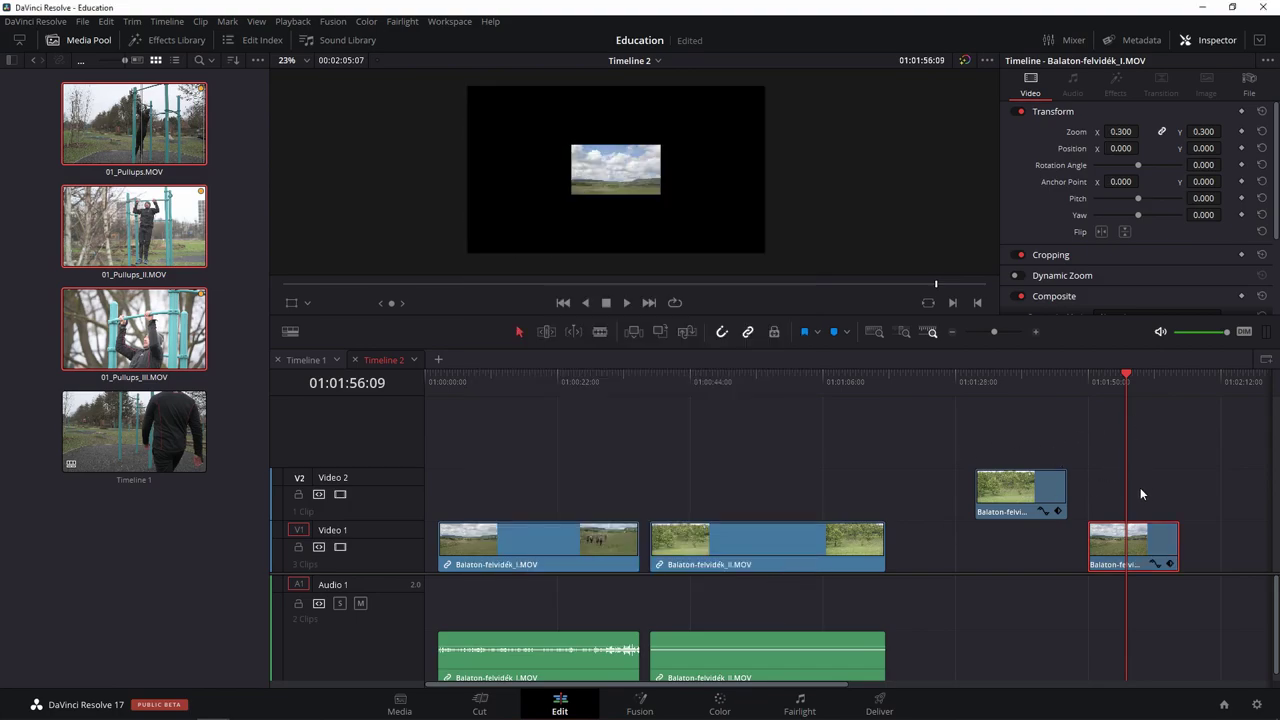
Compare the Video 2 clip and the last Video 1 clip by reselecting them and moving the playhead.
key(shift+Left)
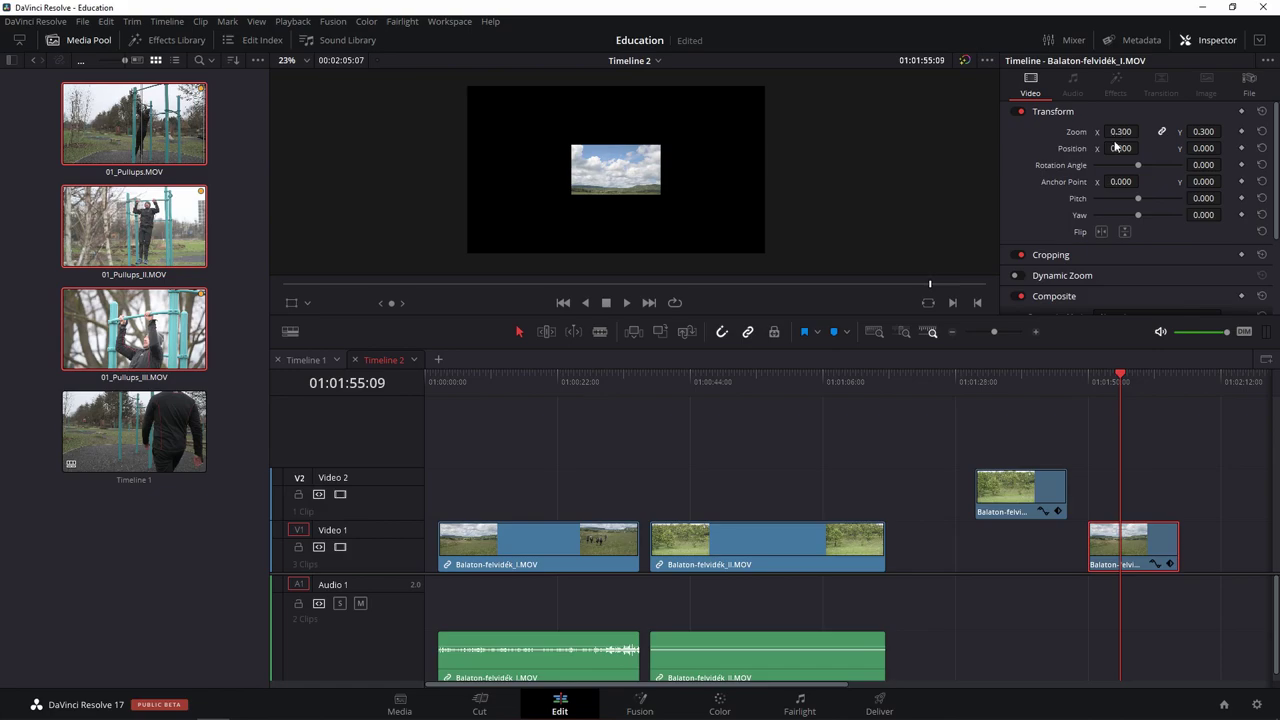
click(1022, 492)
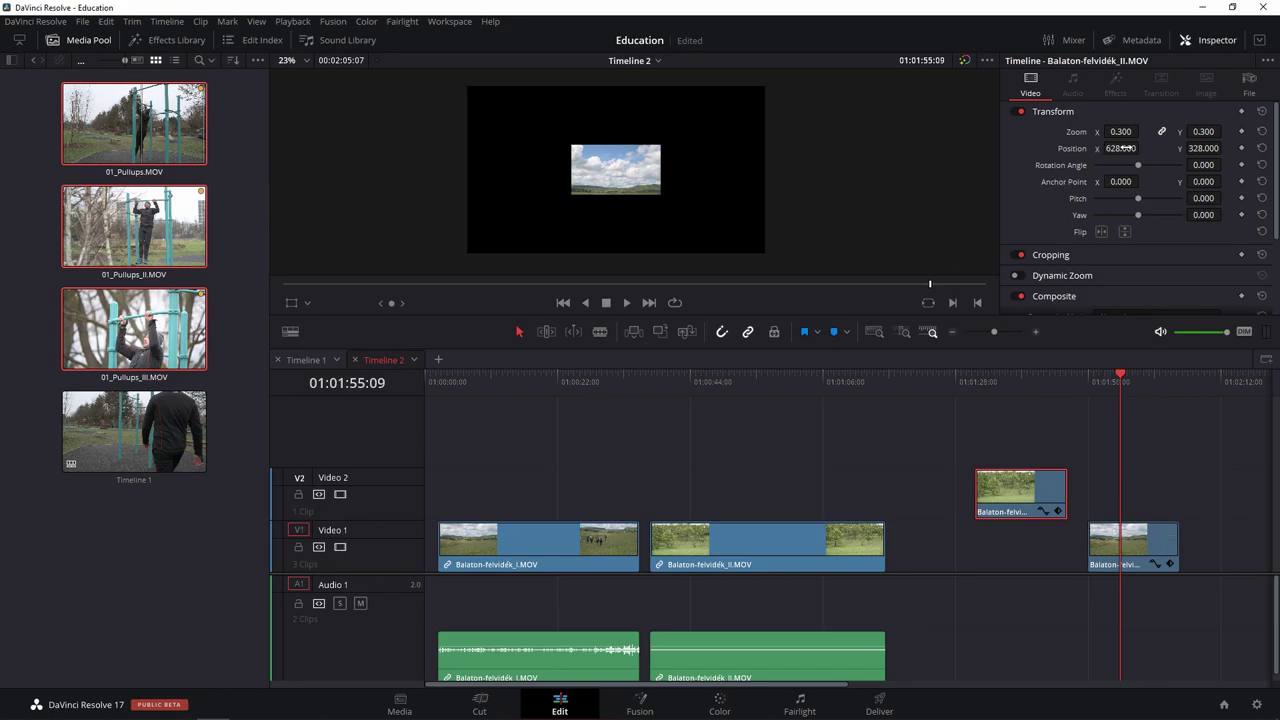
click(1108, 548)
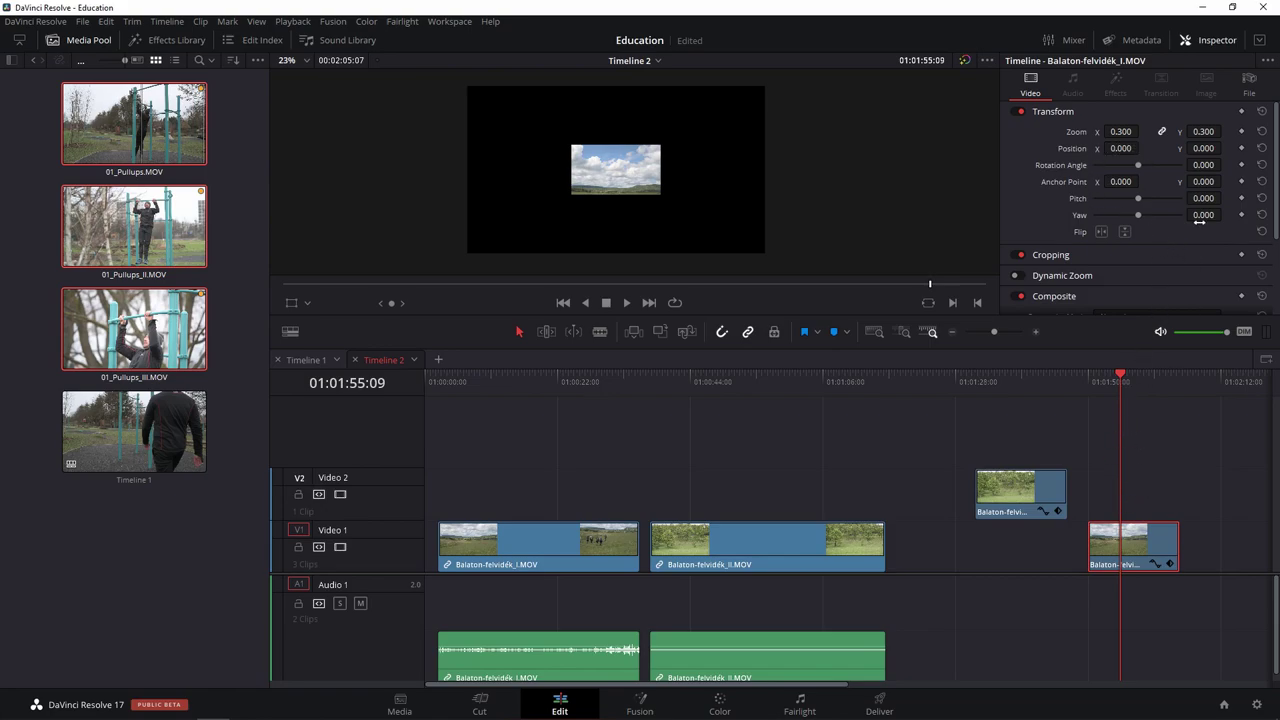
click(1025, 379)
click(1110, 380)
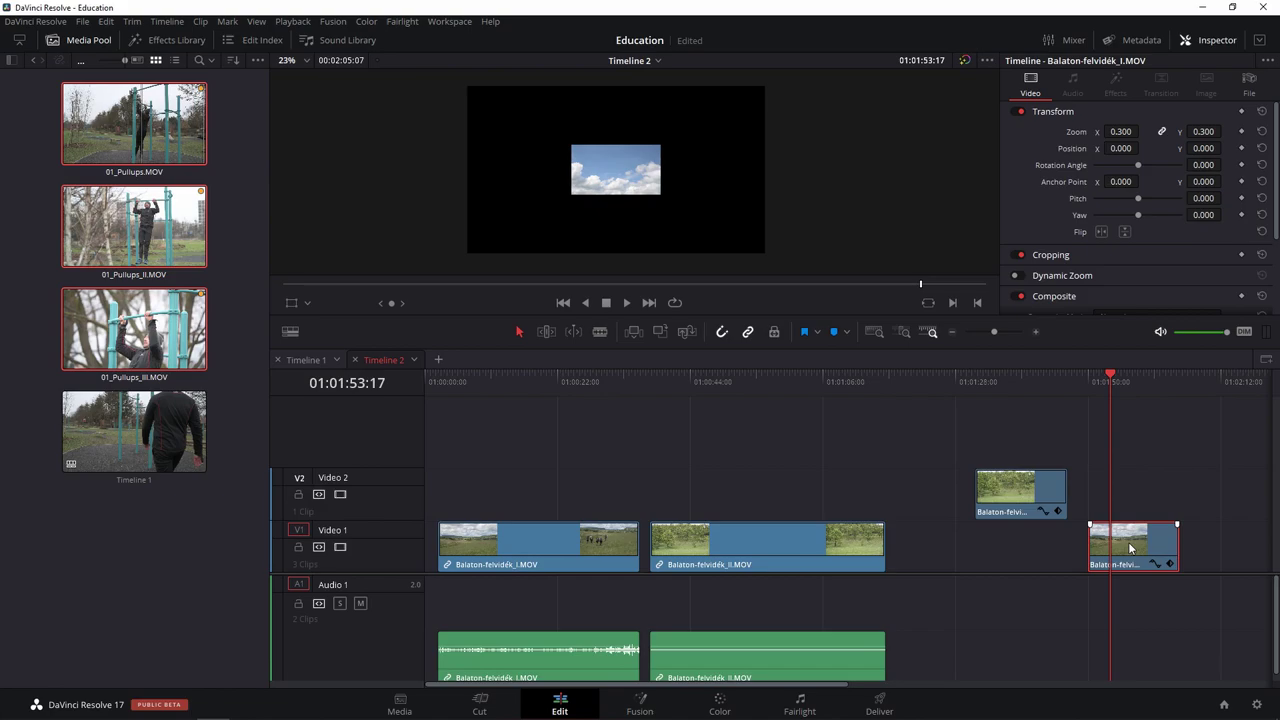
Paste the Video 2 clip's Position along with the zoom onto the last Video 1 clip.
right_click(1129, 545)
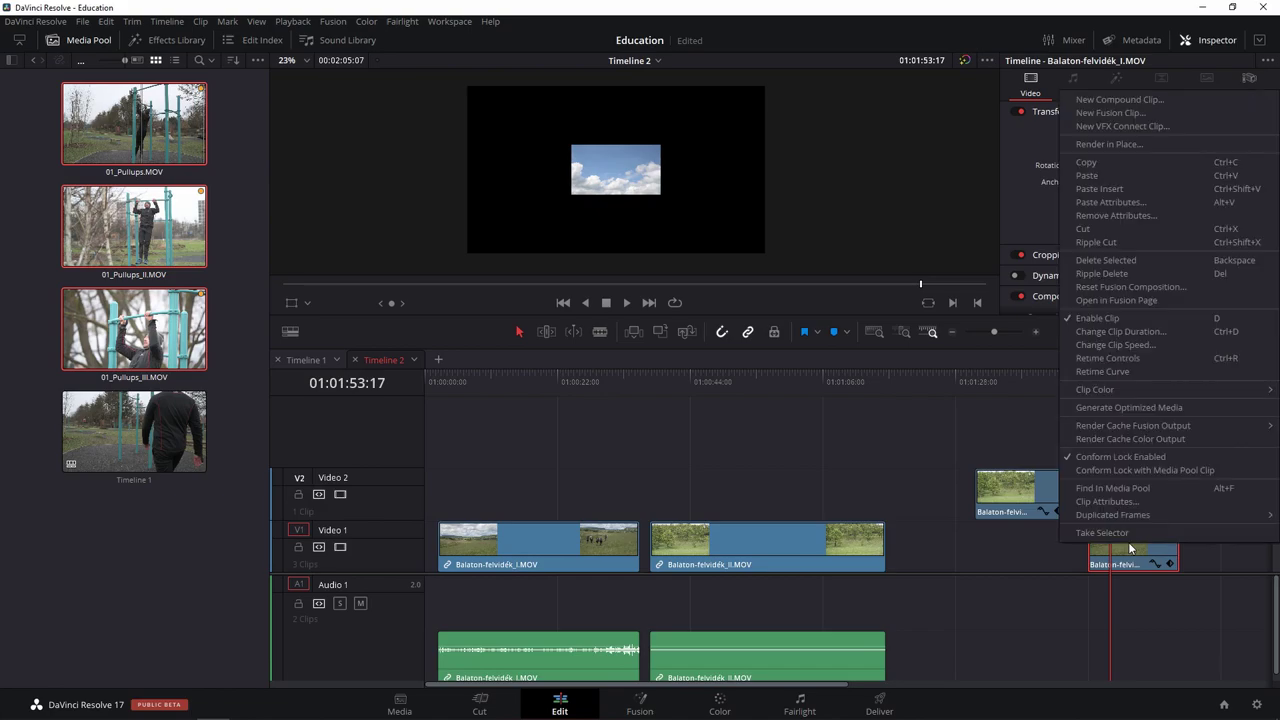
click(1126, 203)
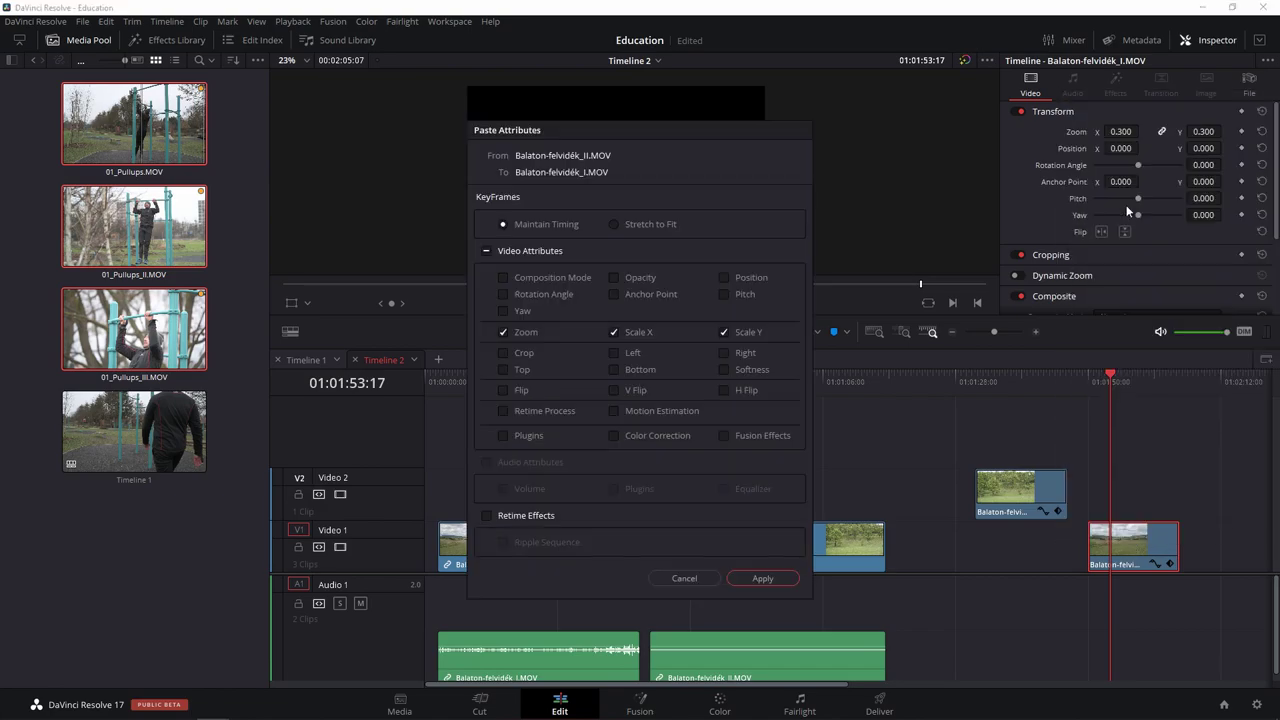
click(724, 277)
click(765, 578)
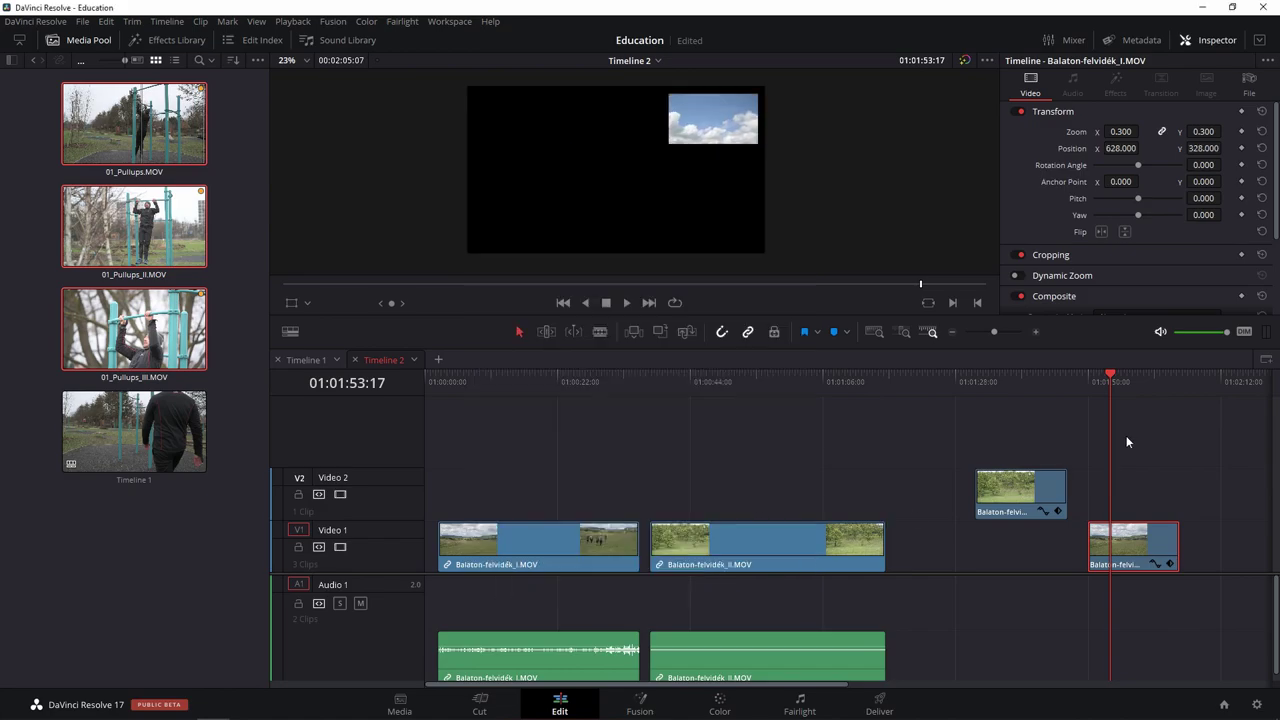
Scrub to compare both clips, then delete the Video 2 inset and third Video 1 clip.
click(1011, 377)
click(1120, 384)
click(1019, 381)
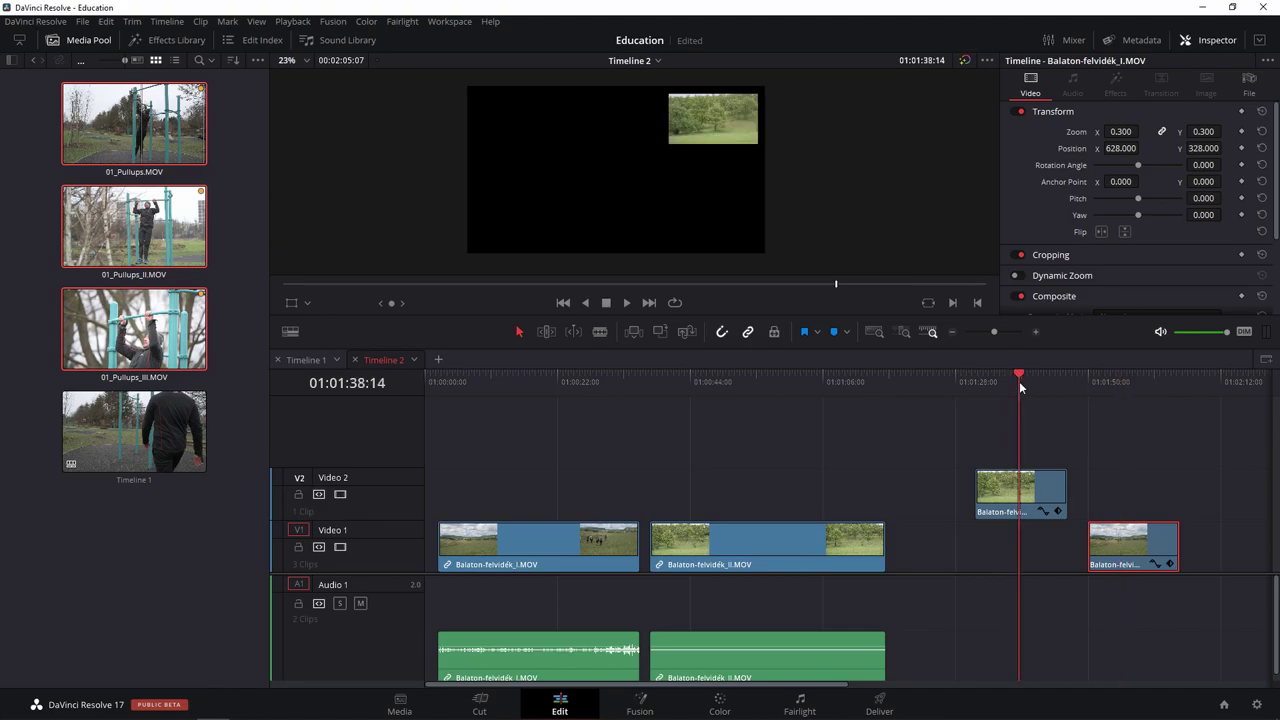
click(1125, 383)
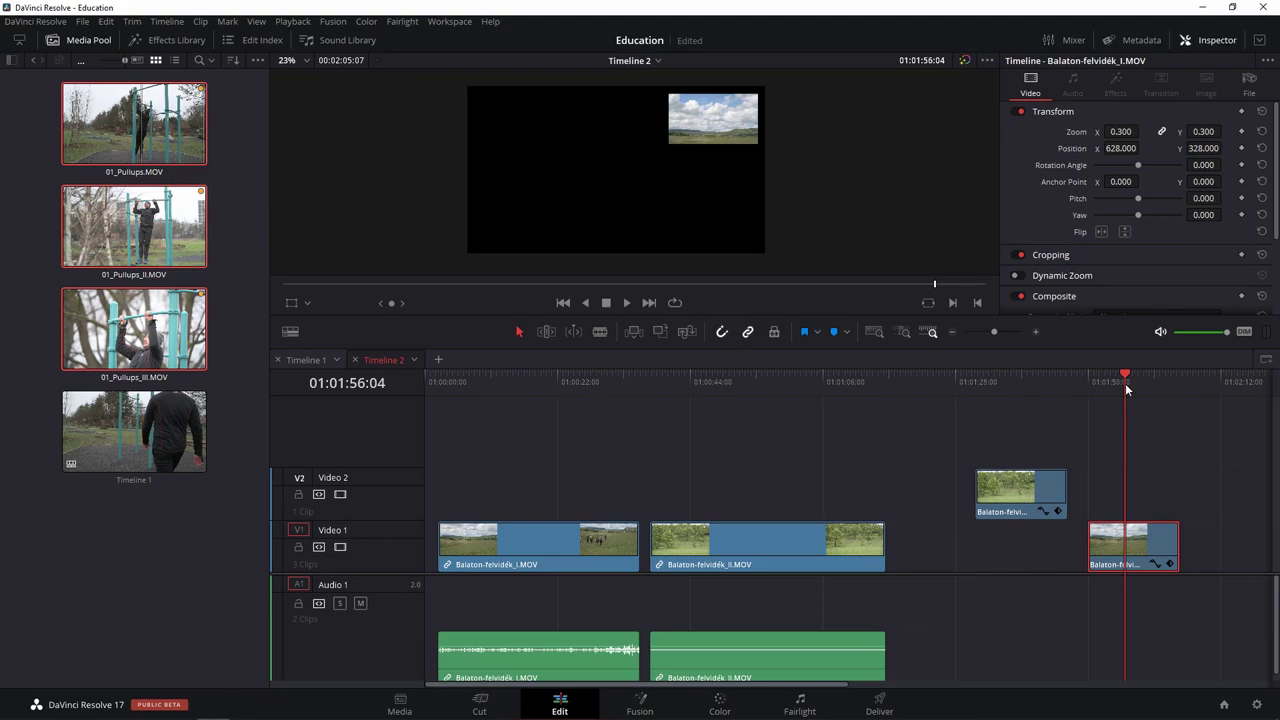
drag(930, 436, 1211, 593)
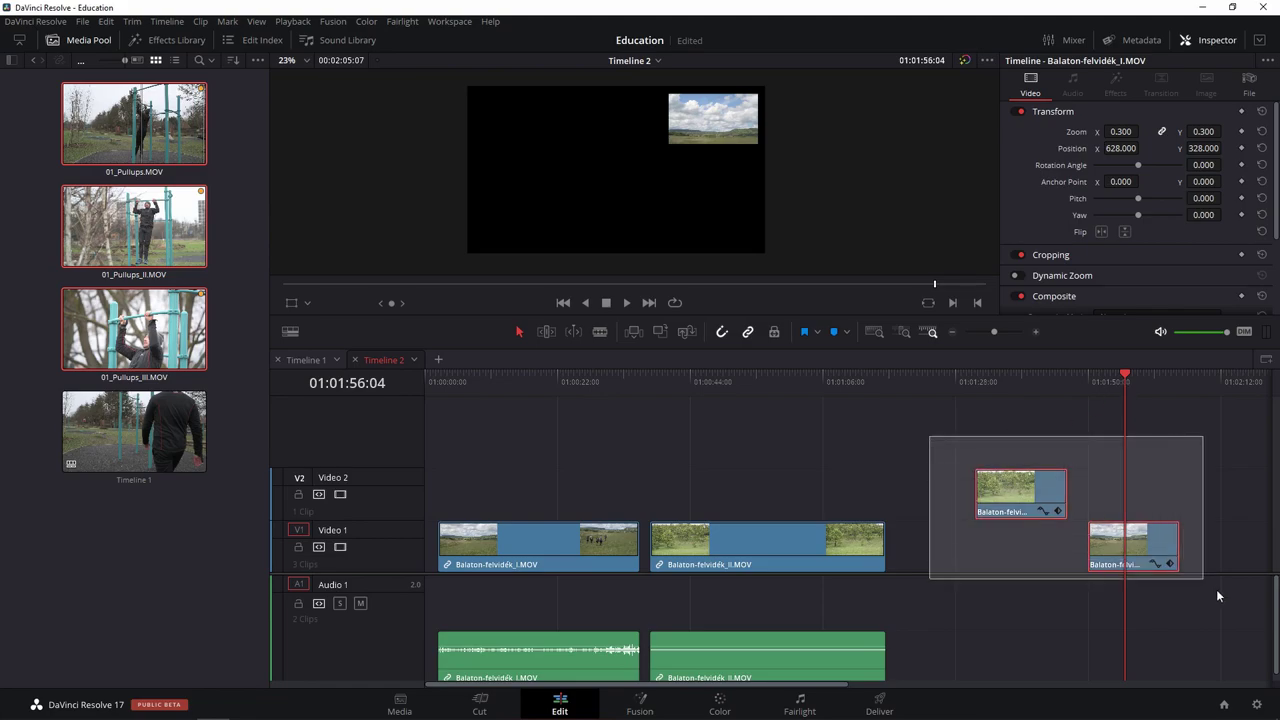
key(Delete)
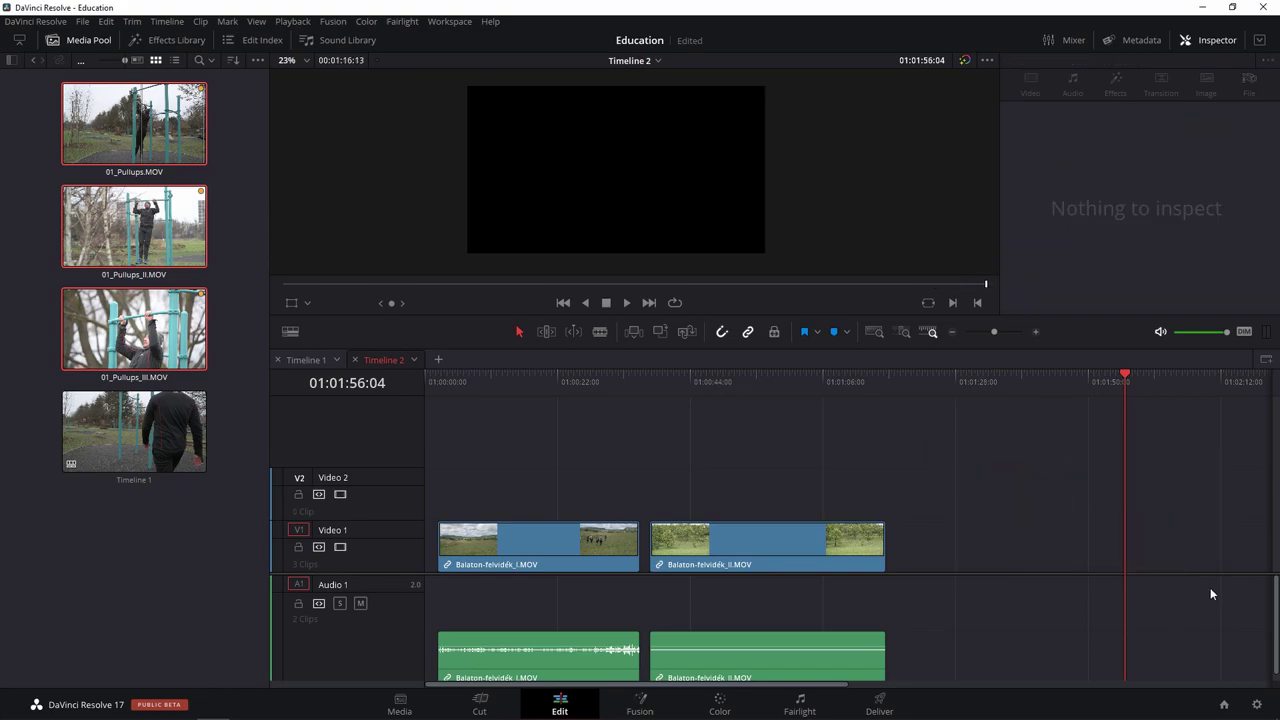